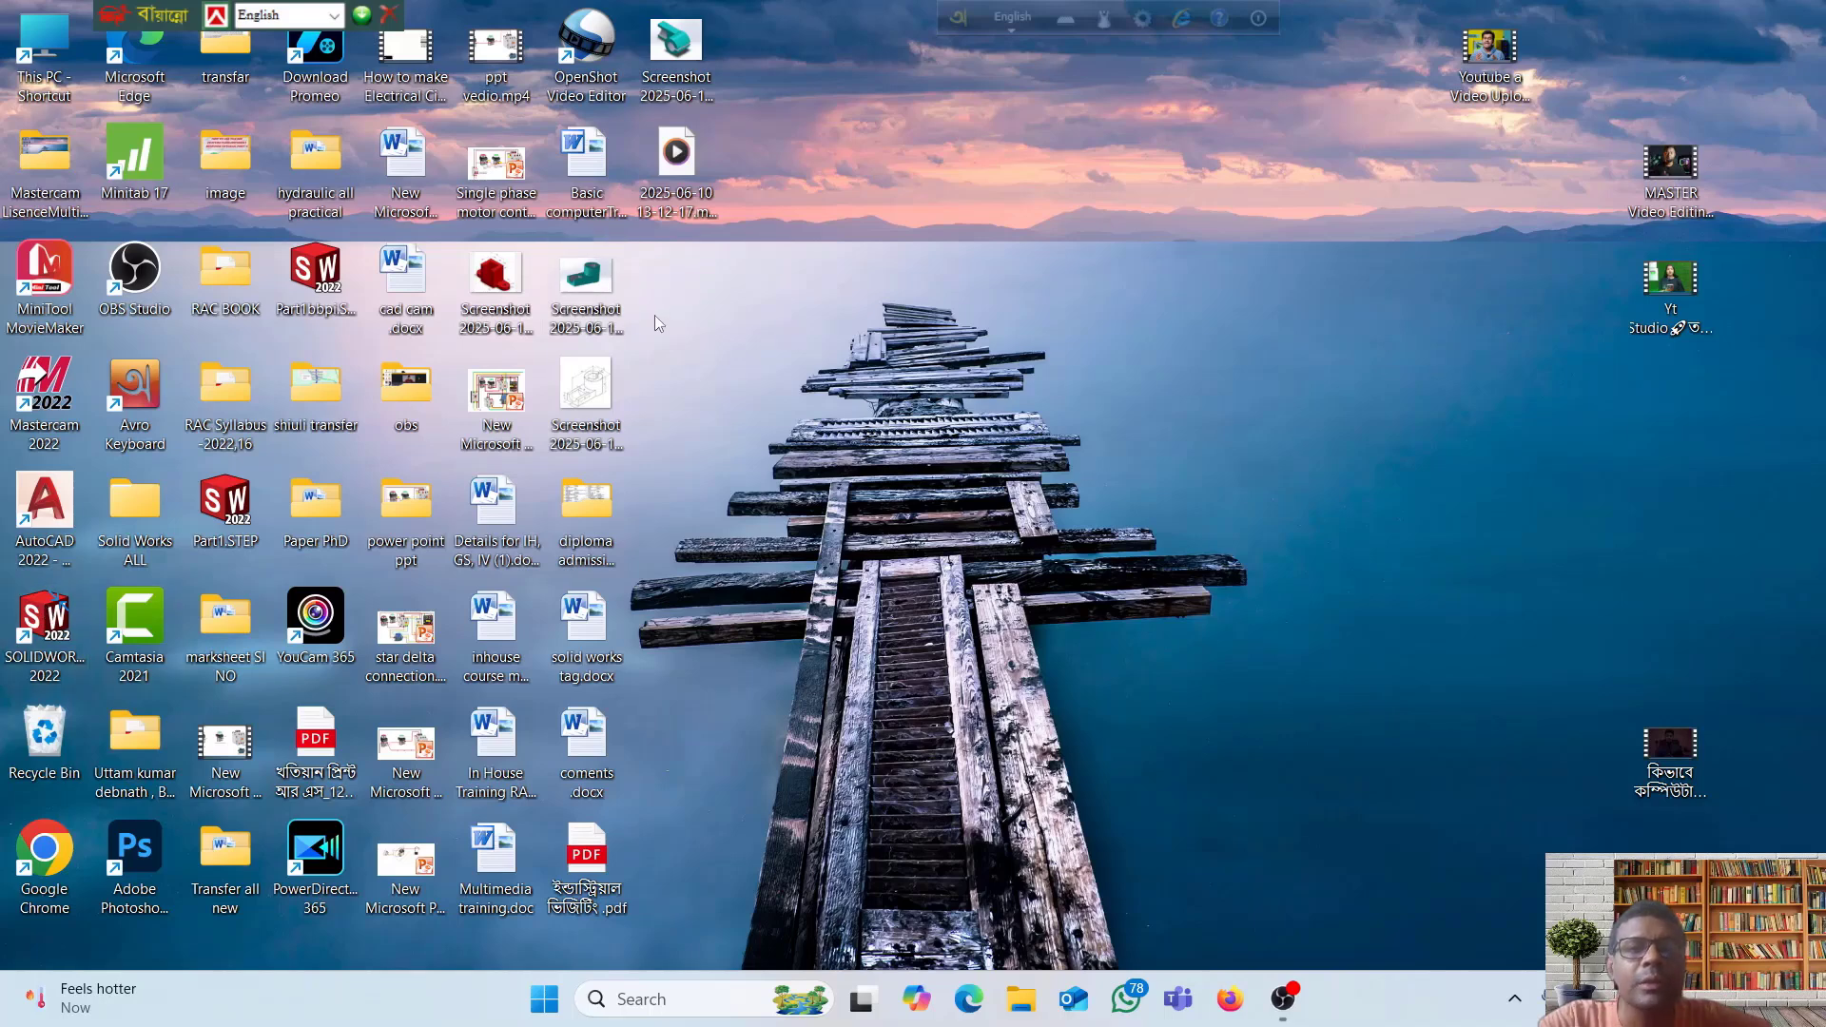
- Review the two shaded reference images and the dimensioned isometric drawing of the bracket with its split cylinder
double_click(587, 278)
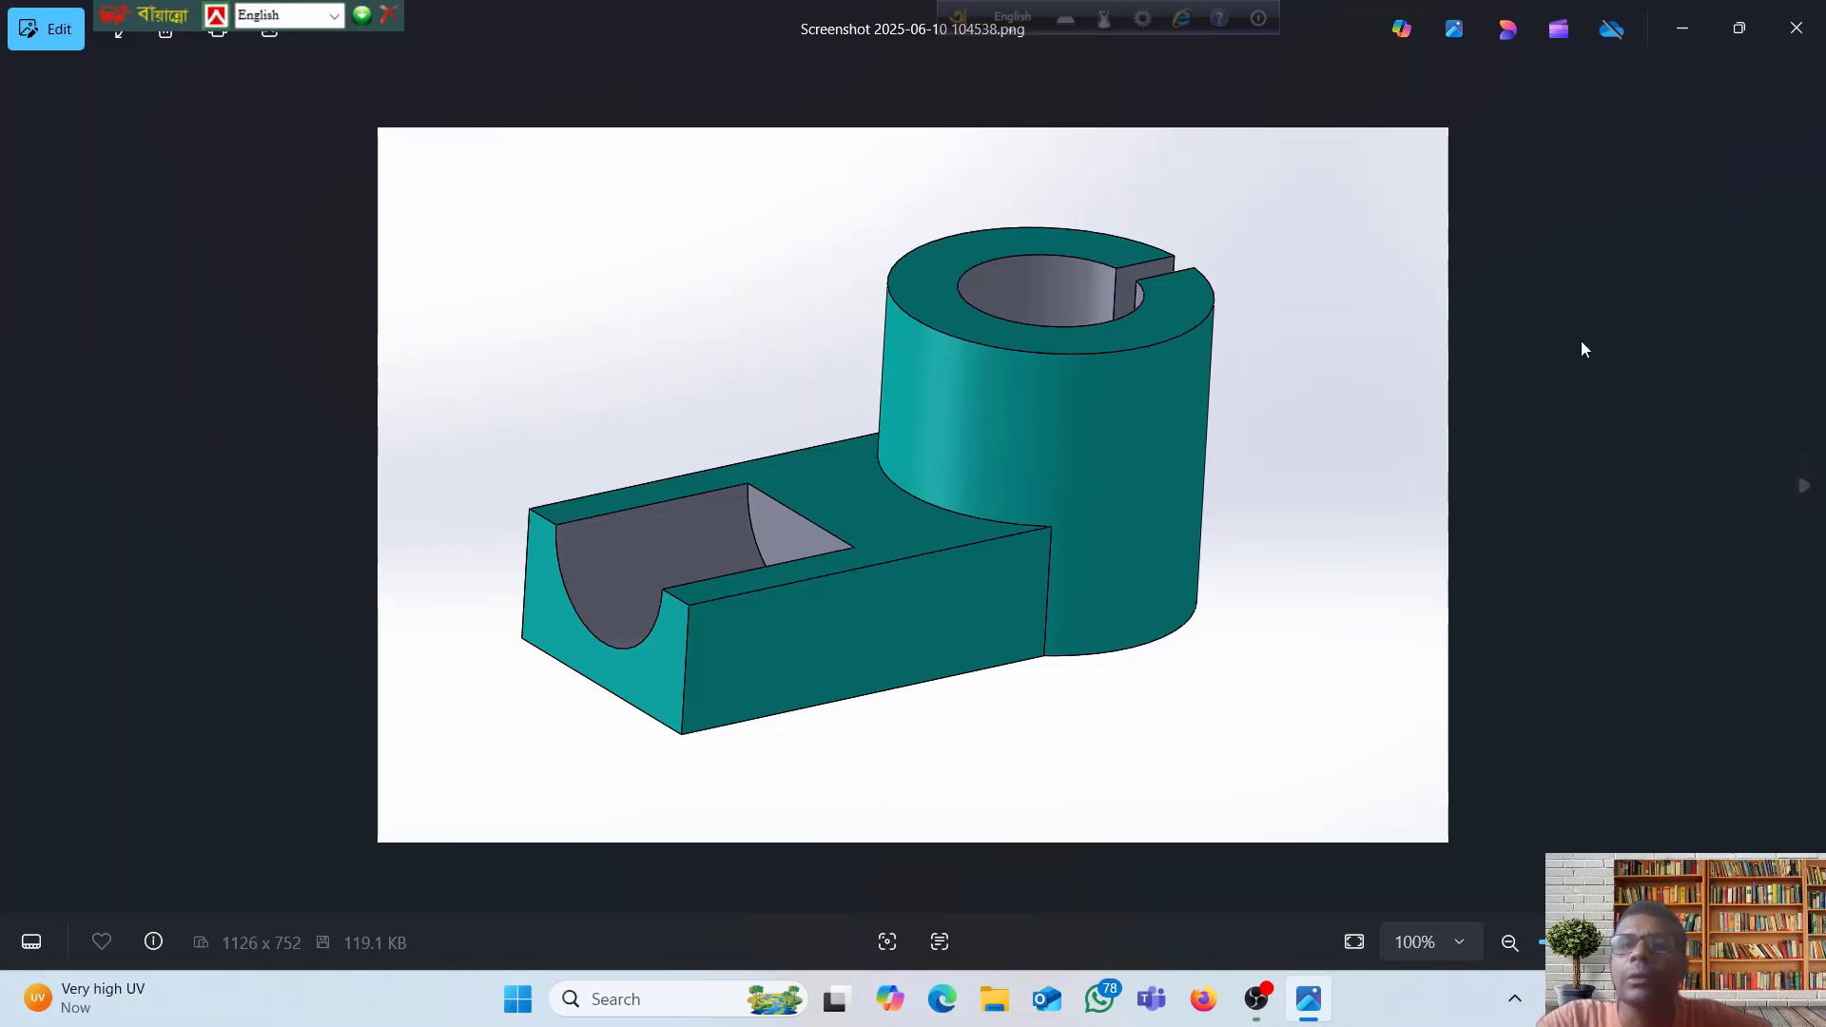
click(1801, 29)
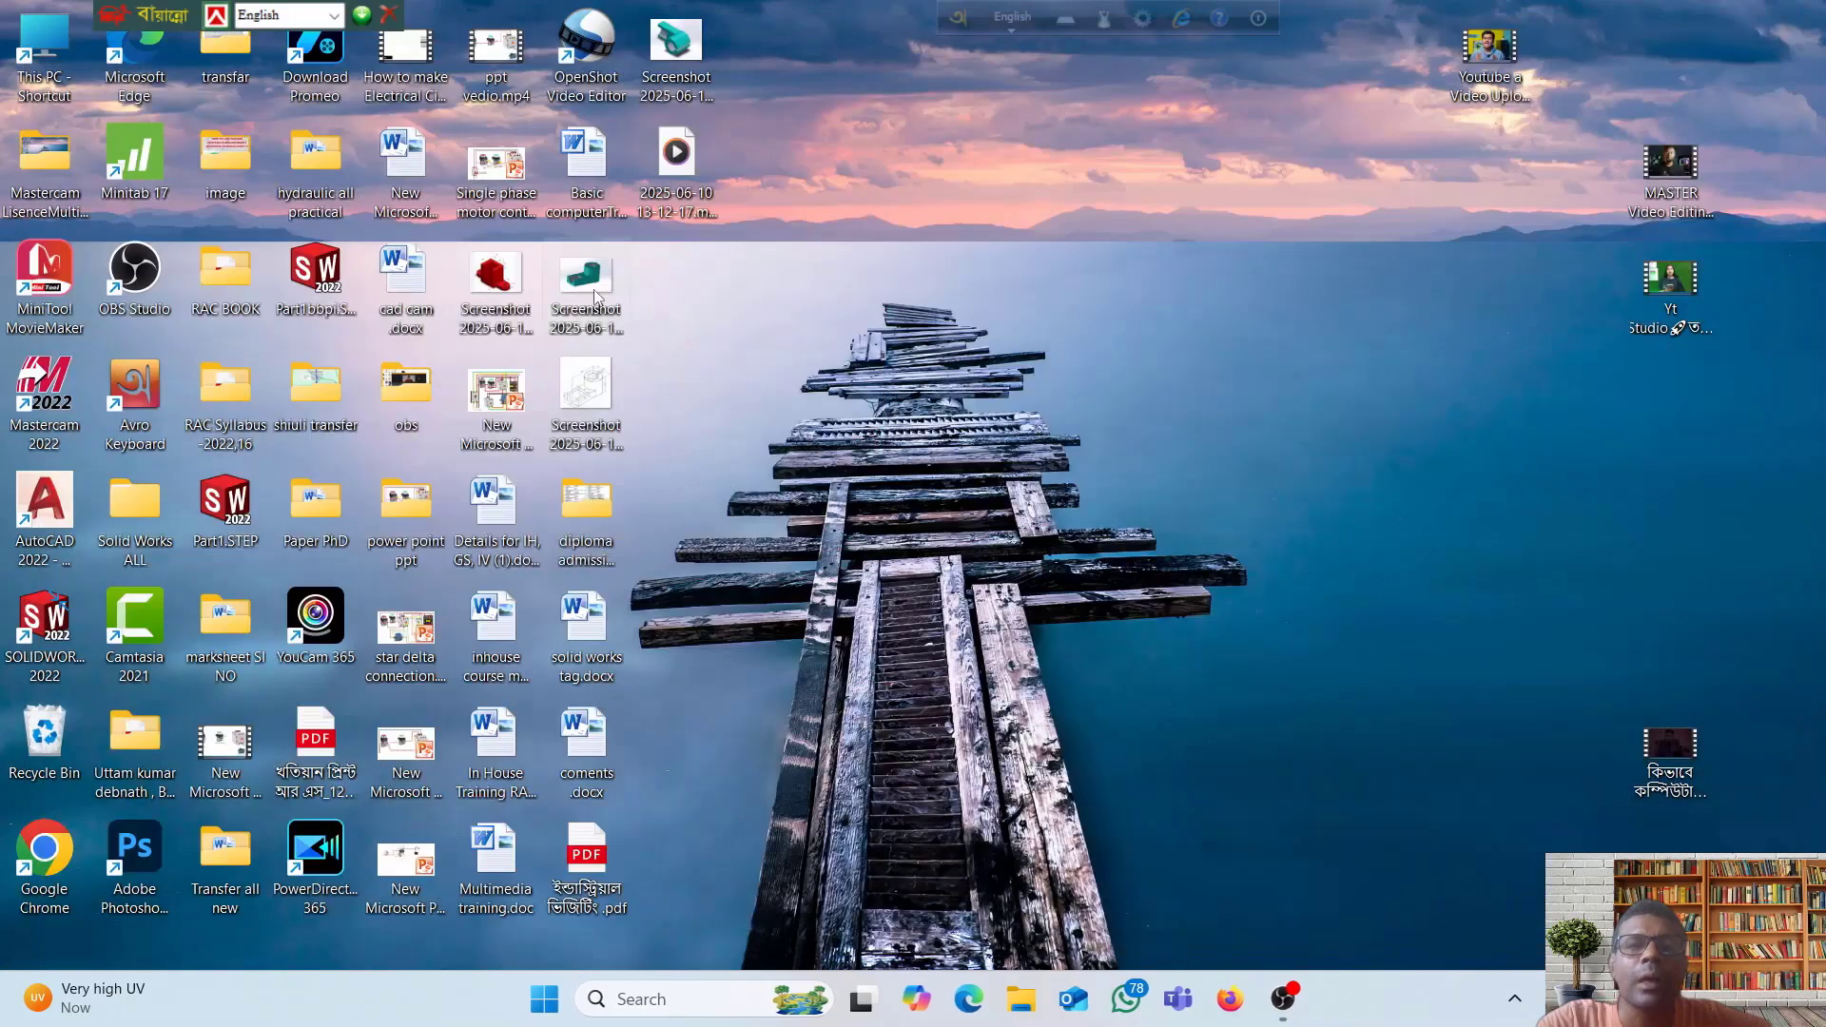
double_click(691, 38)
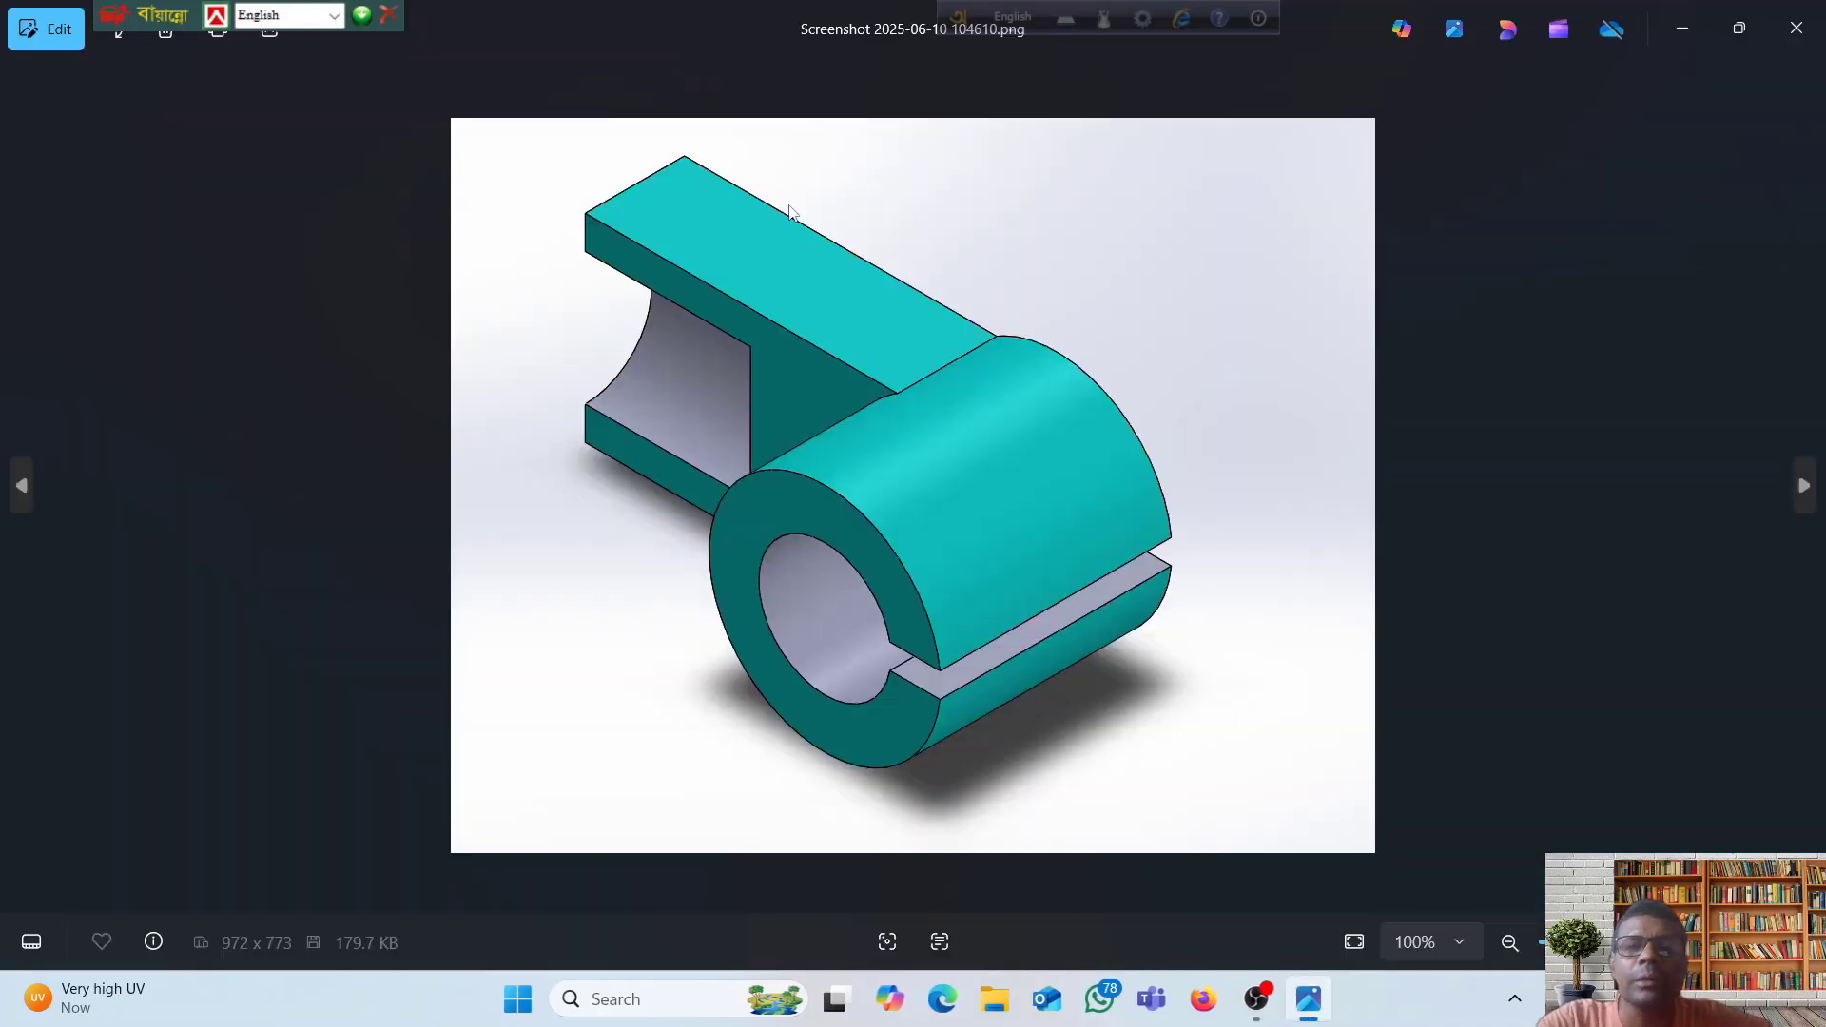
click(1796, 27)
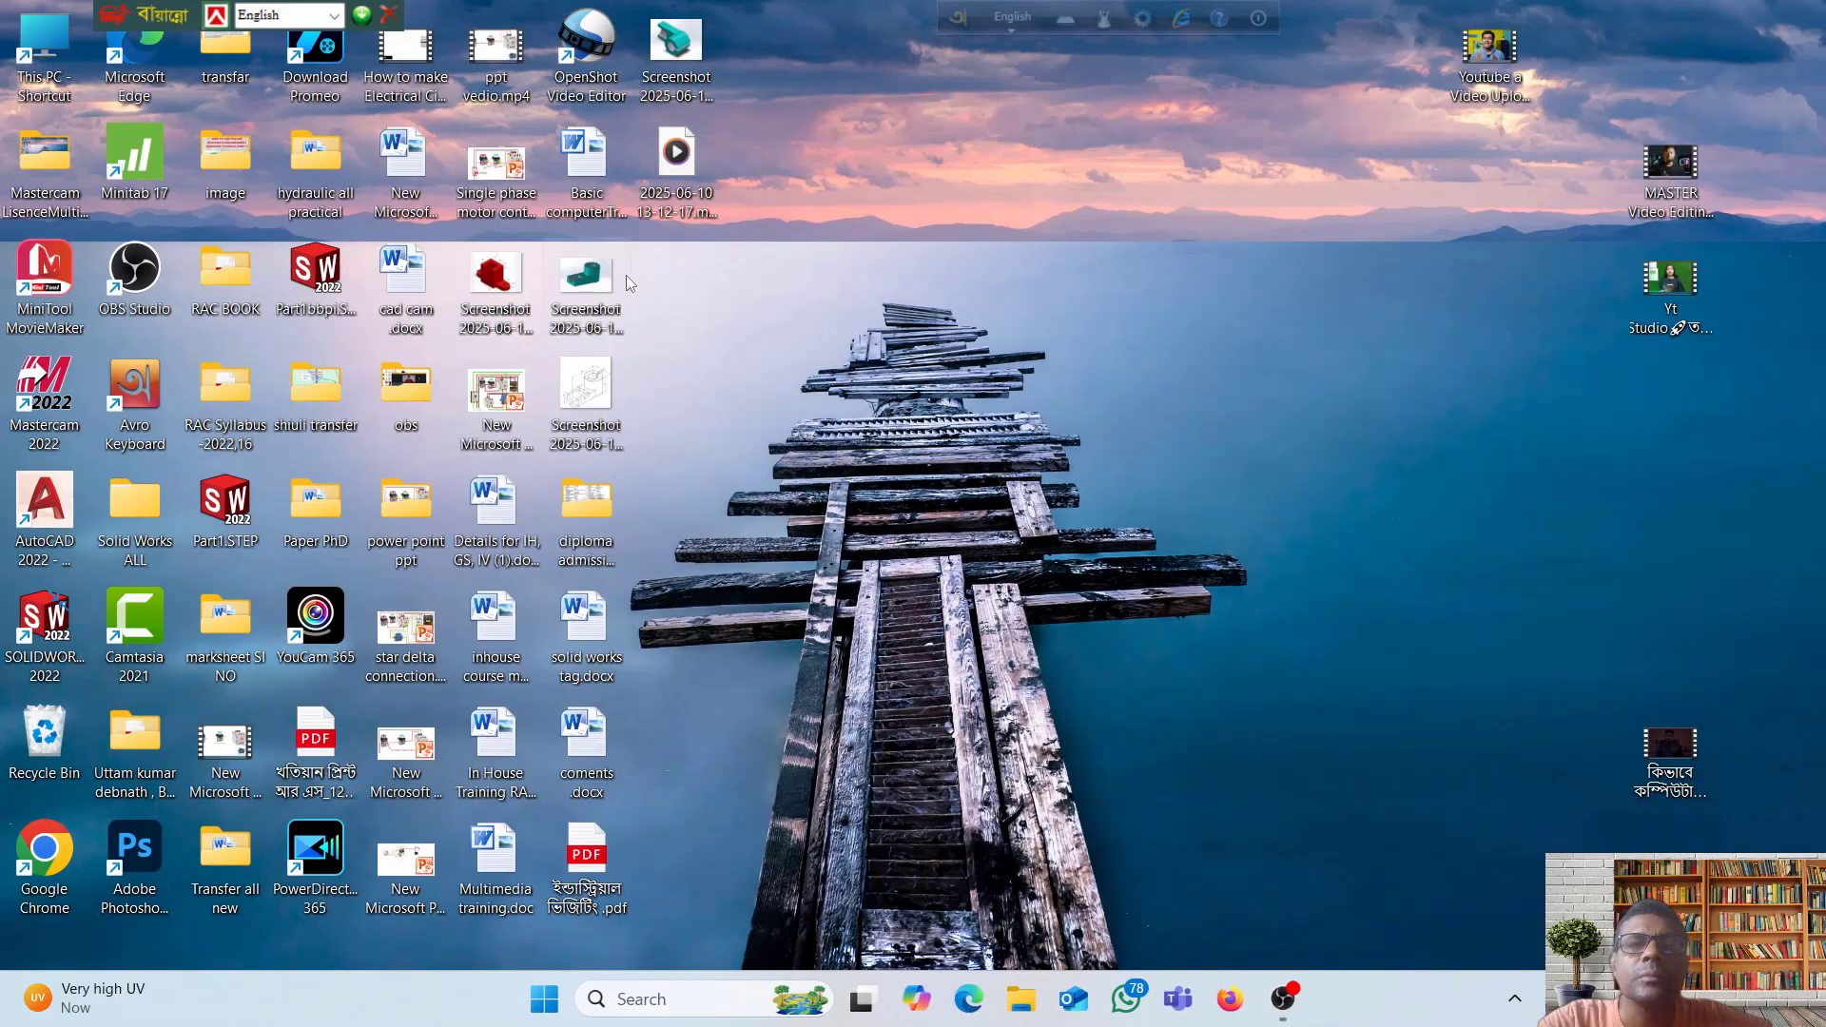
double_click(599, 388)
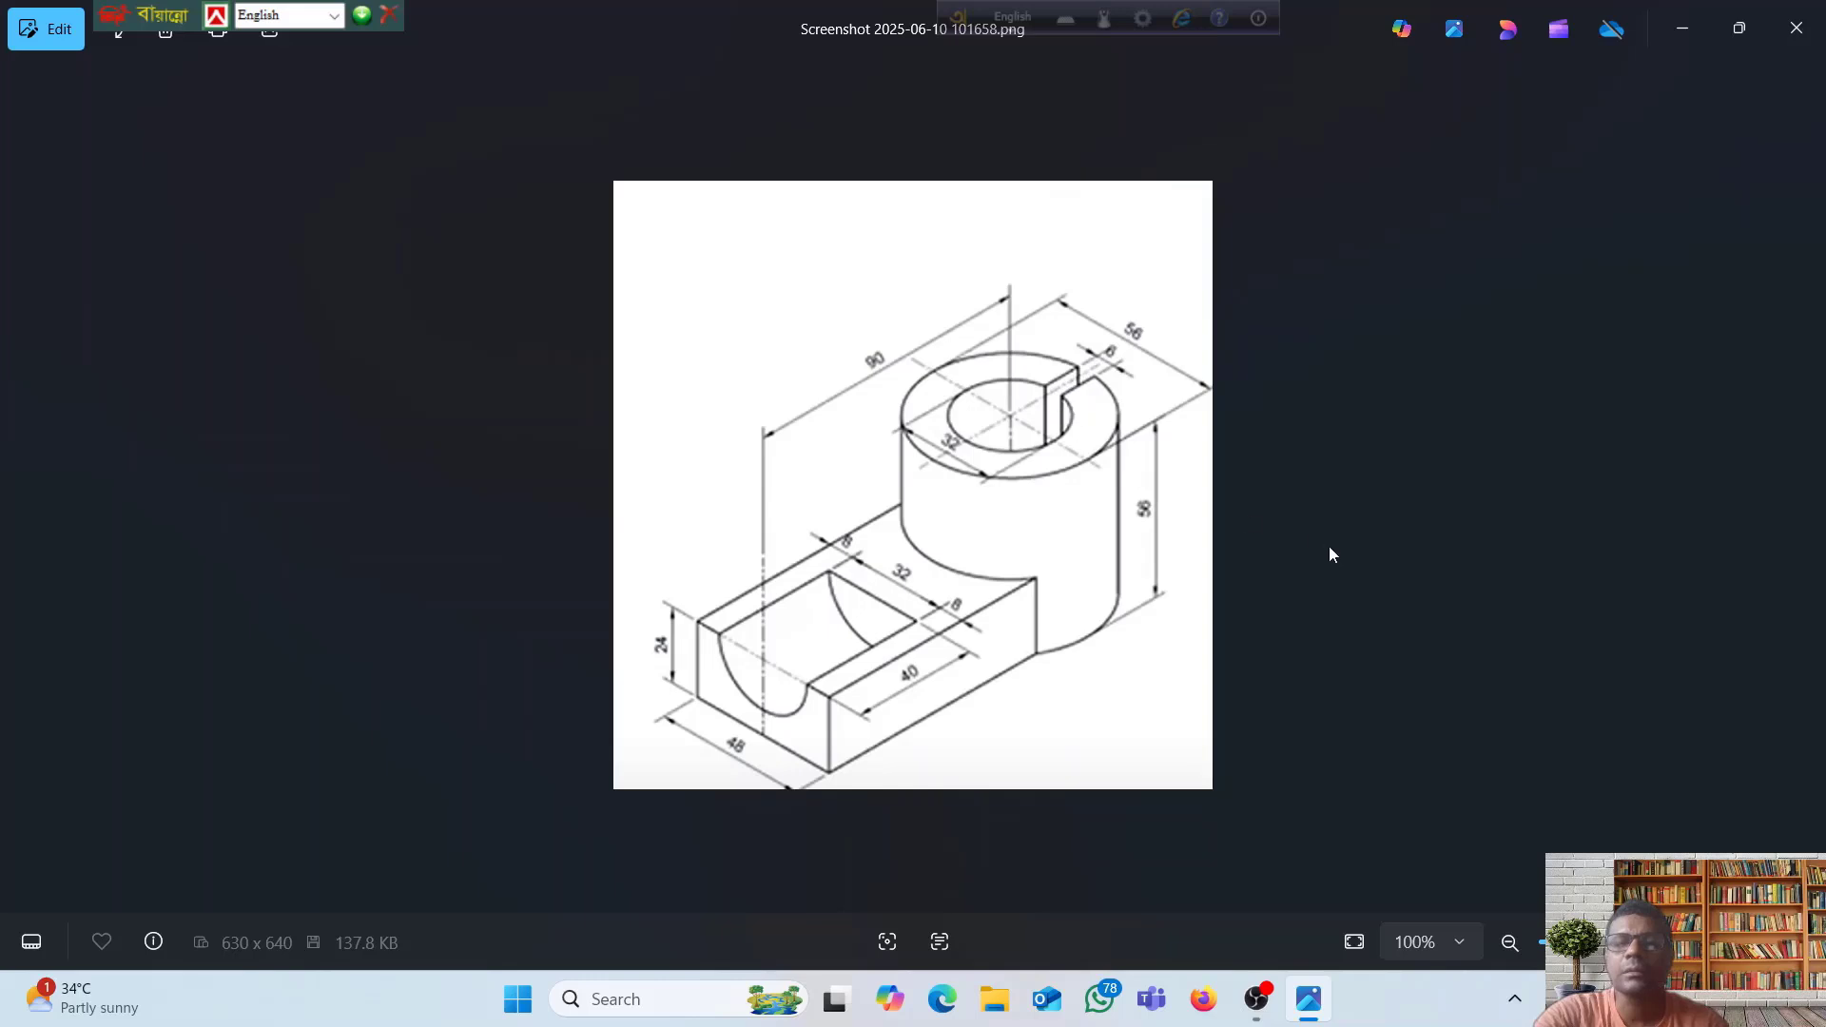
click(1685, 34)
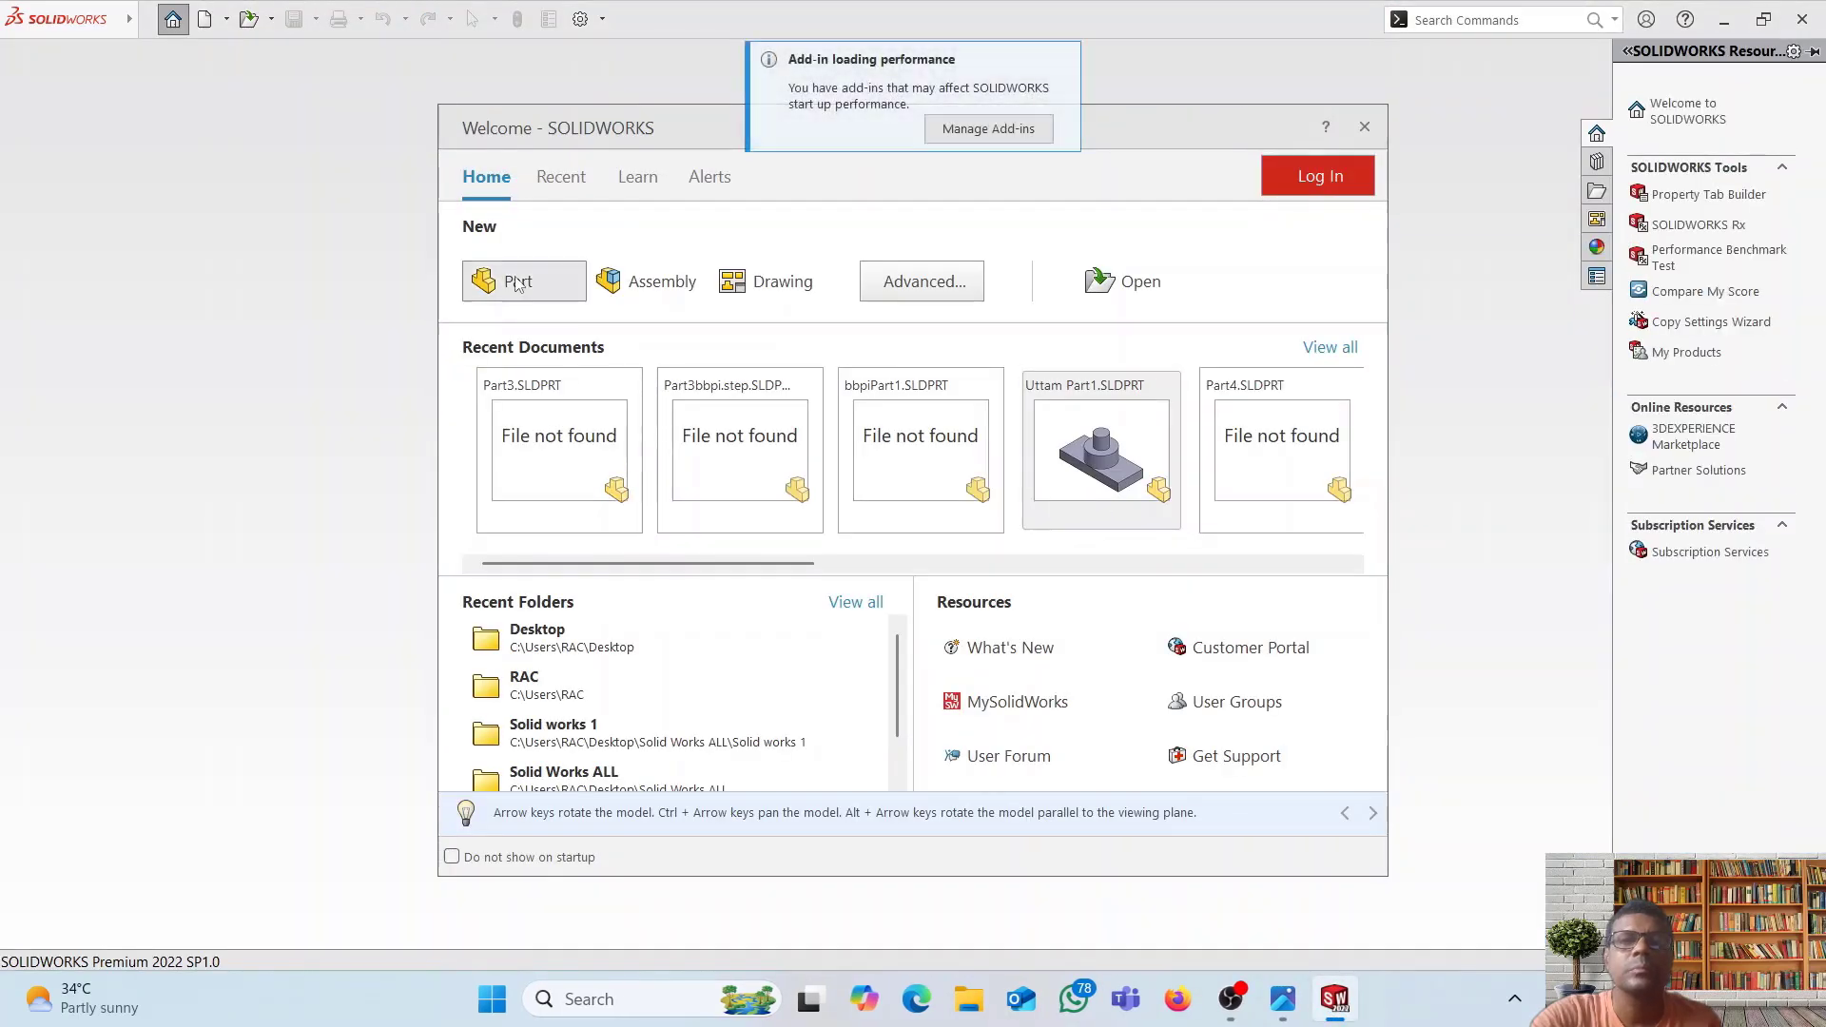
- Create a new part in SOLIDWORKS and start a sketch on the Front Plane
click(516, 282)
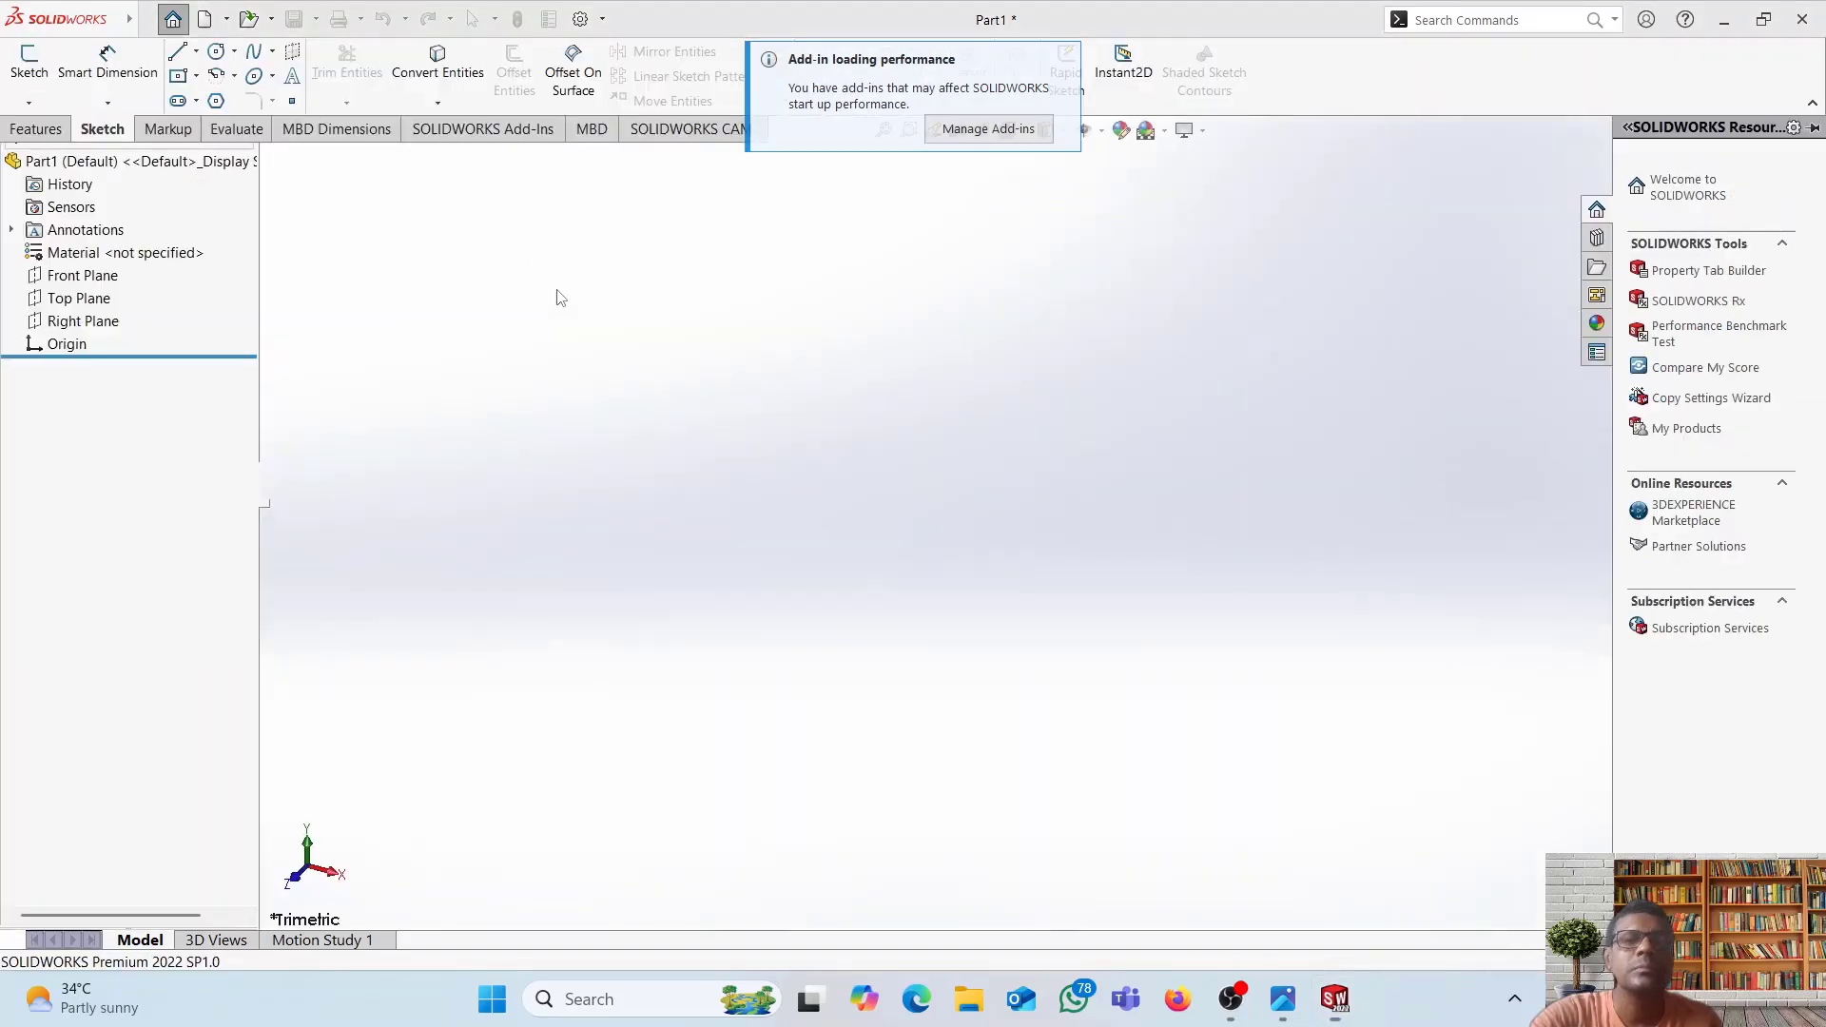
click(29, 62)
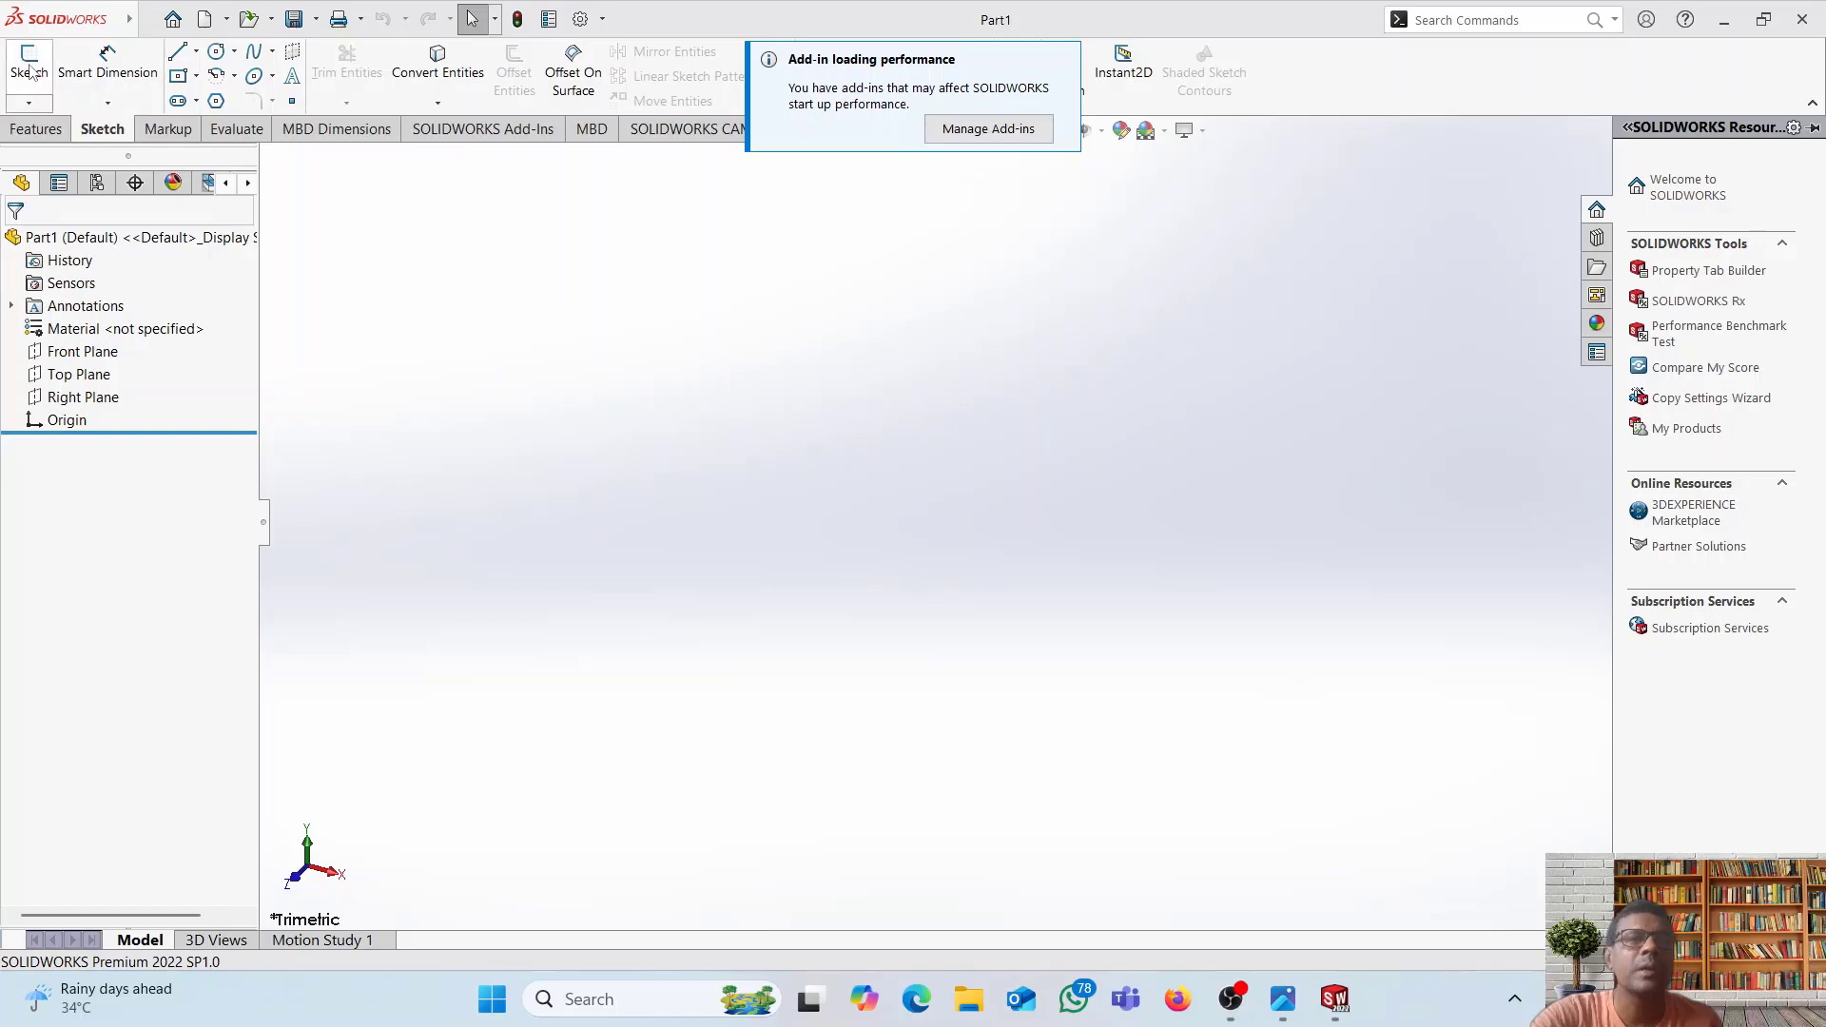
click(760, 312)
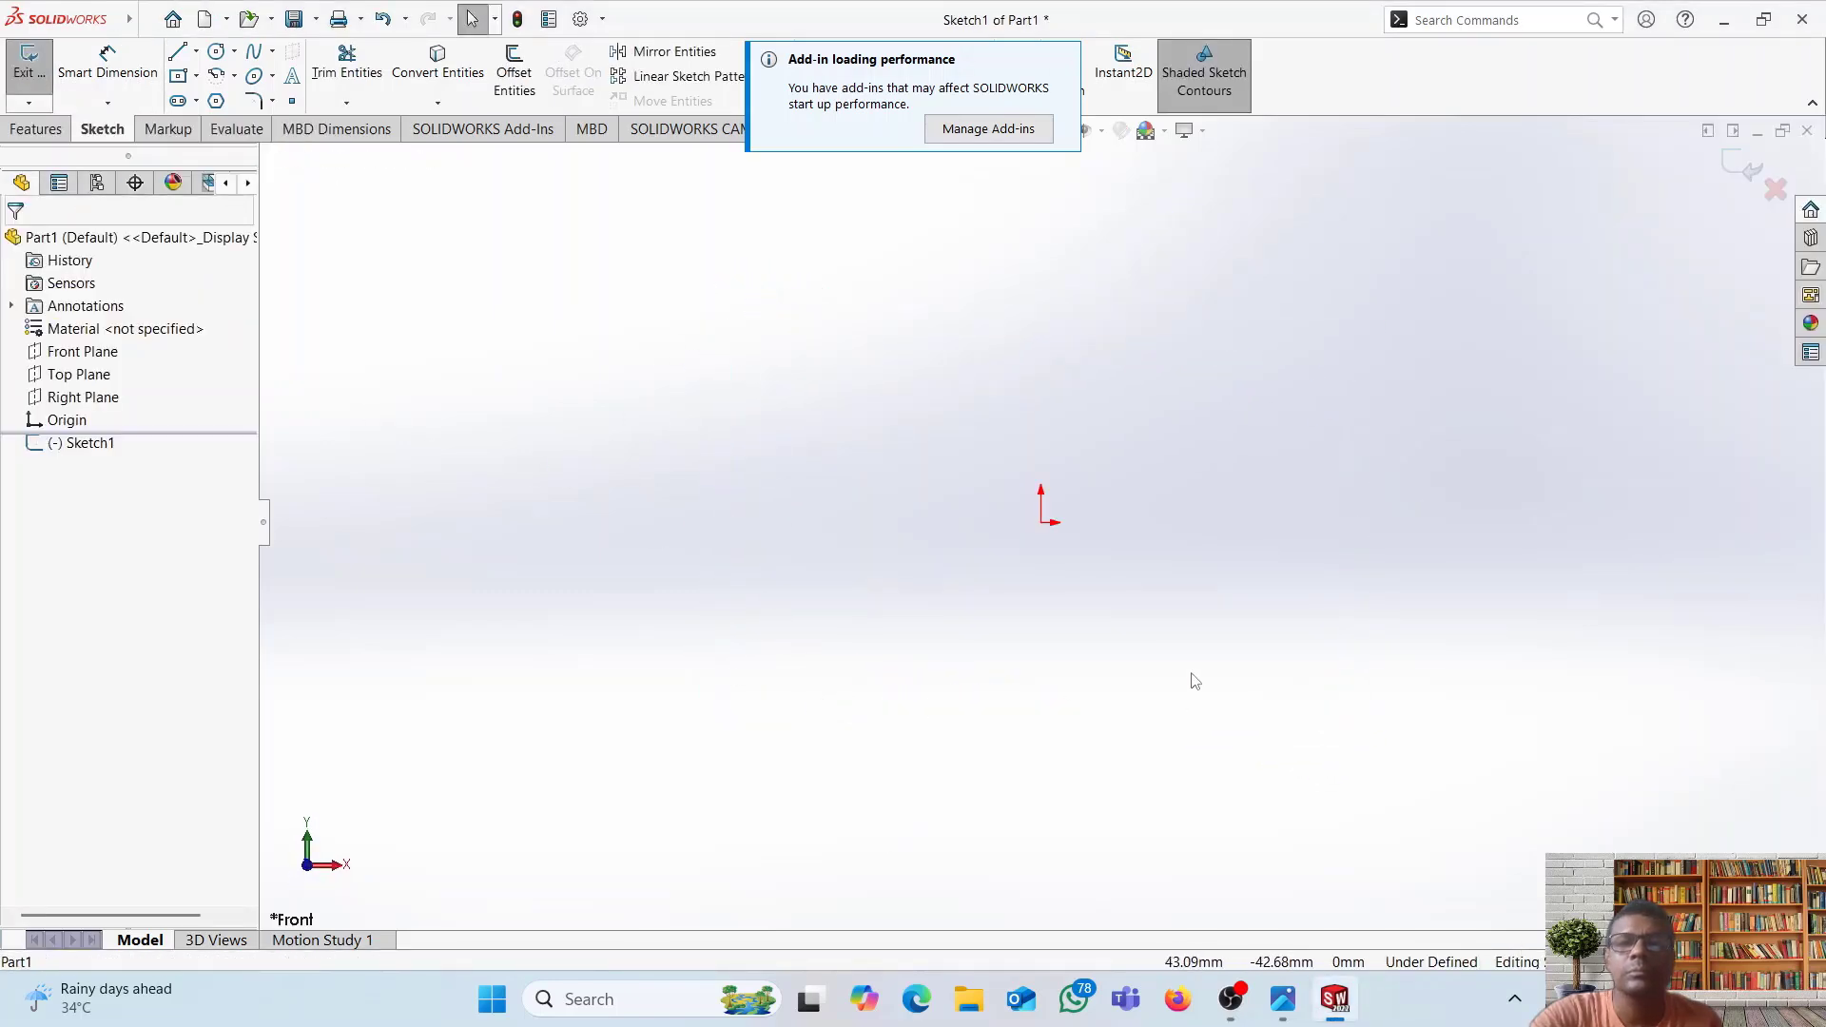
- Check the reference drawing and sketch a center rectangle of about 320 by 127 mm centred on the origin
click(1283, 1006)
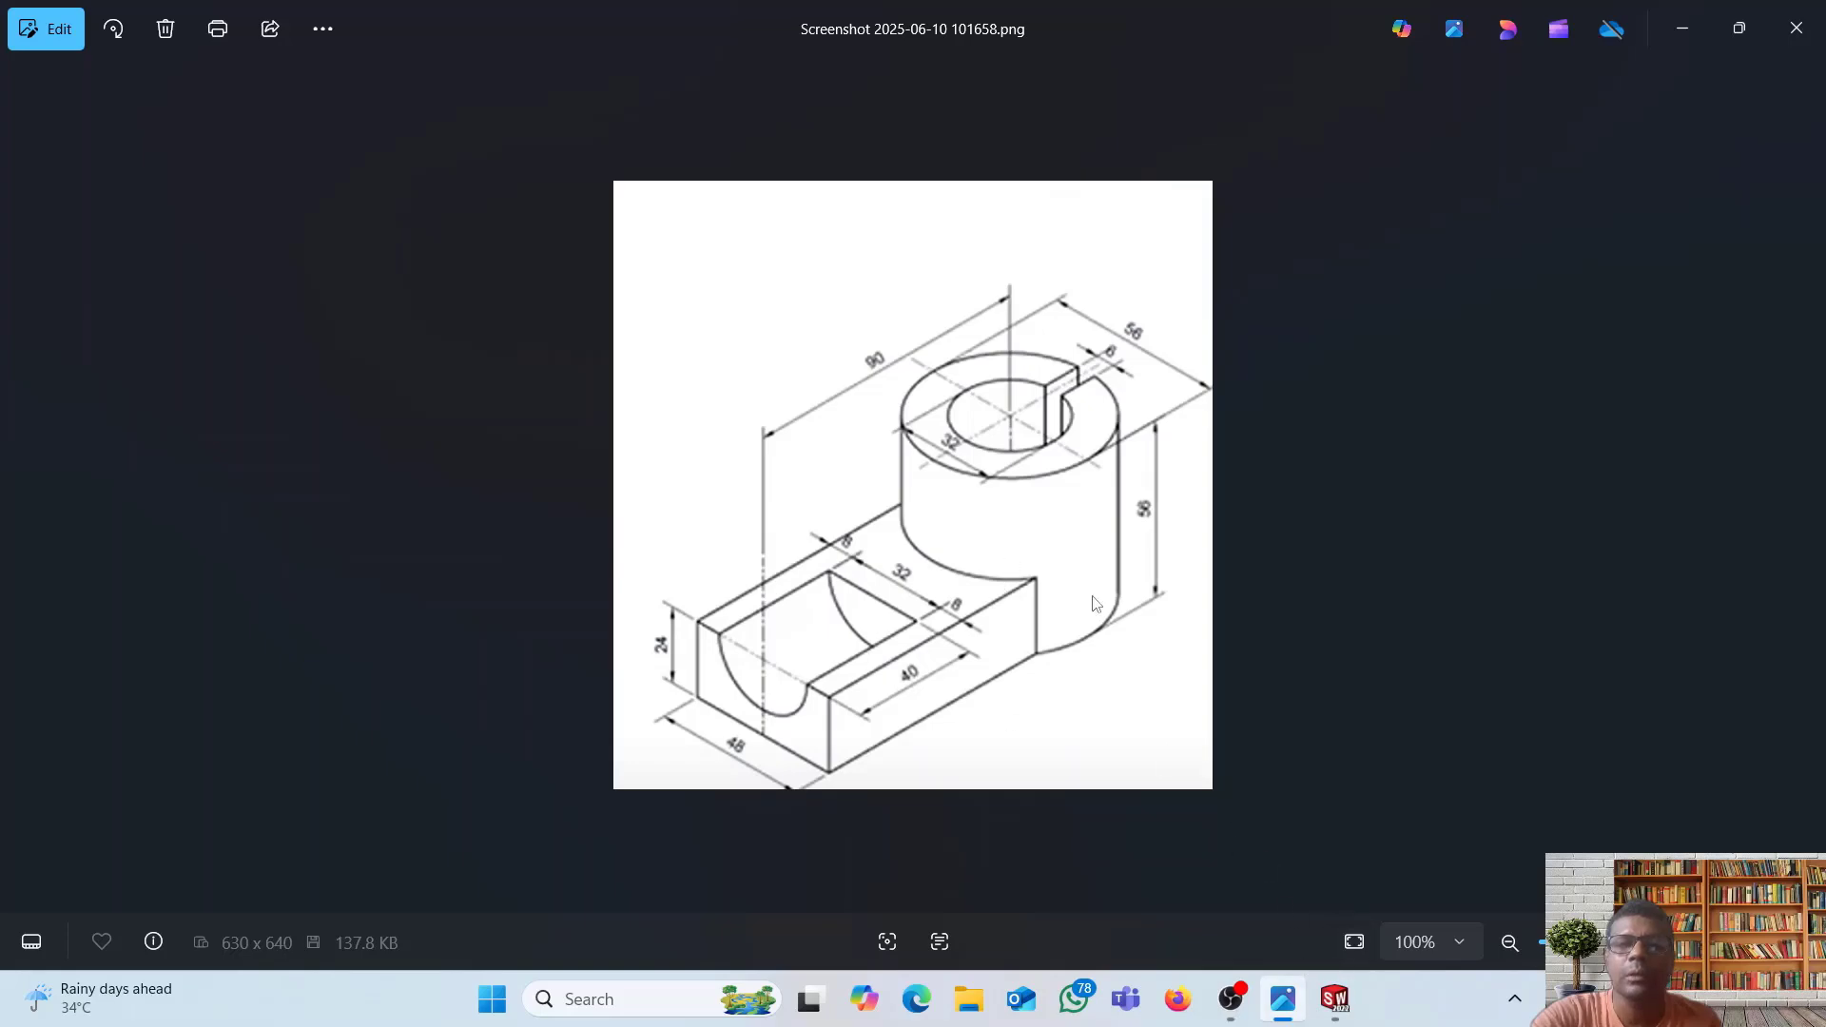
click(1337, 999)
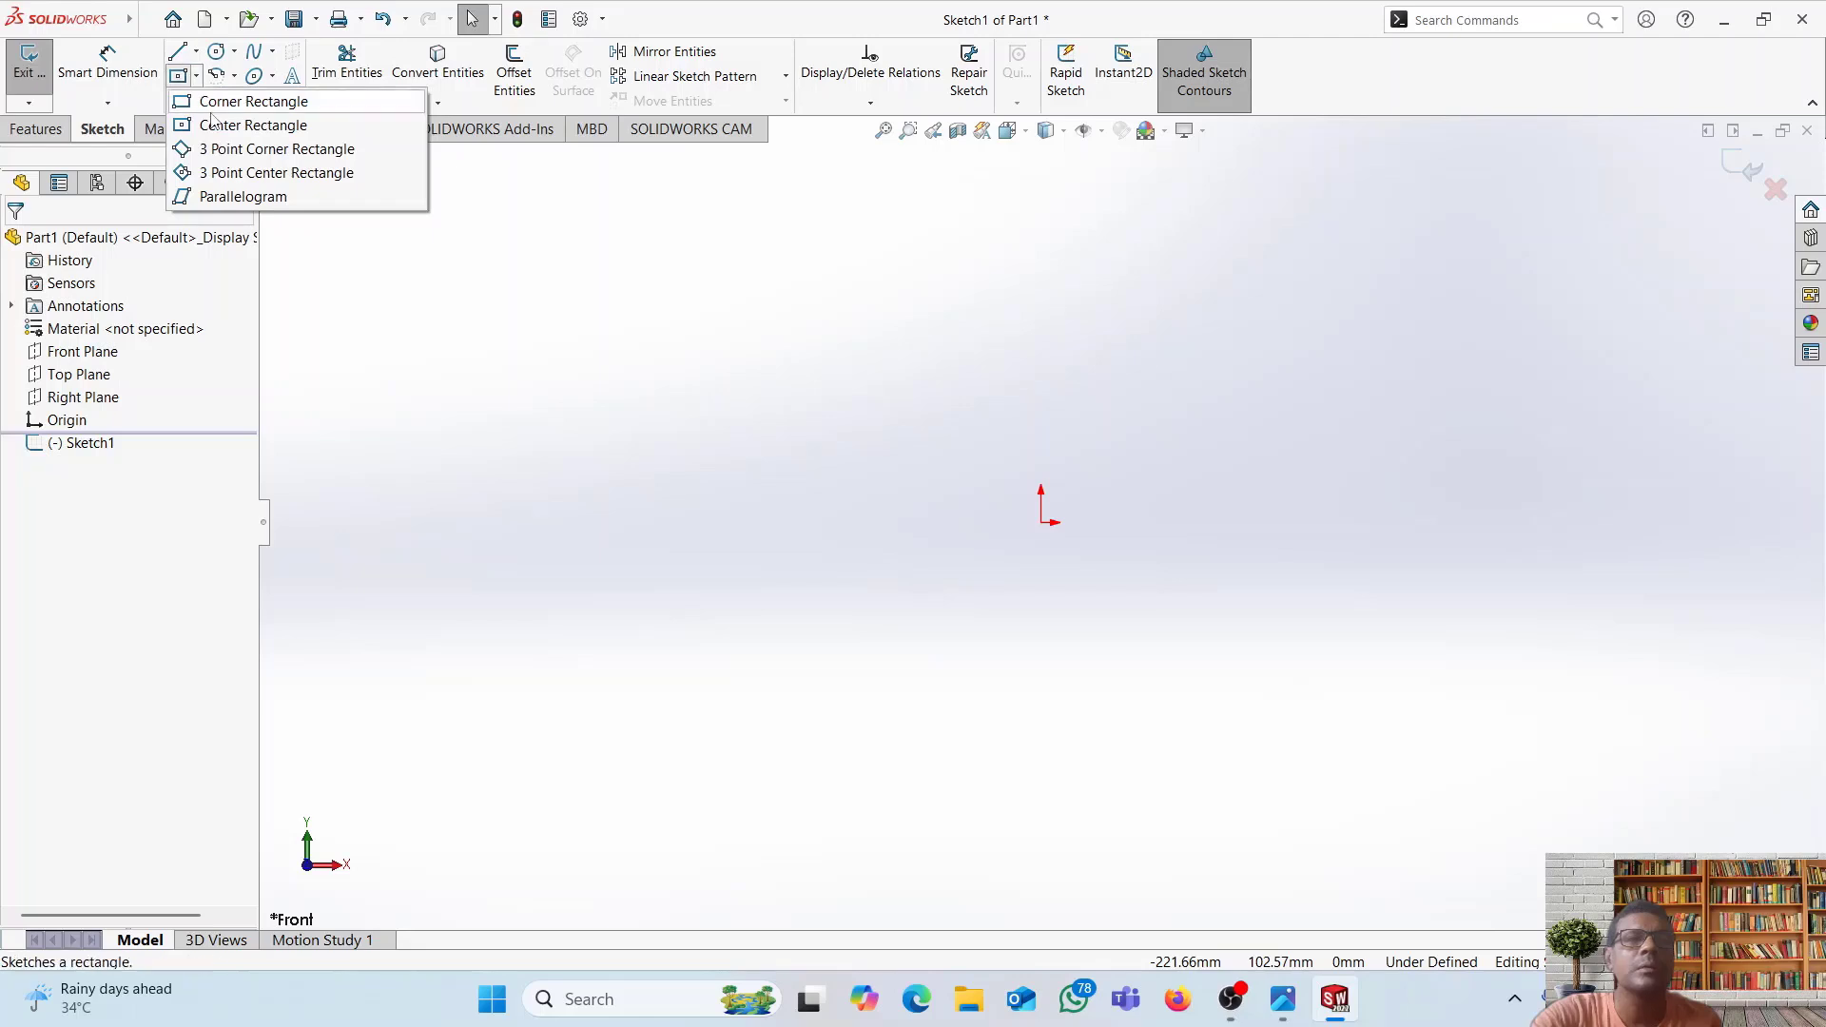
click(216, 127)
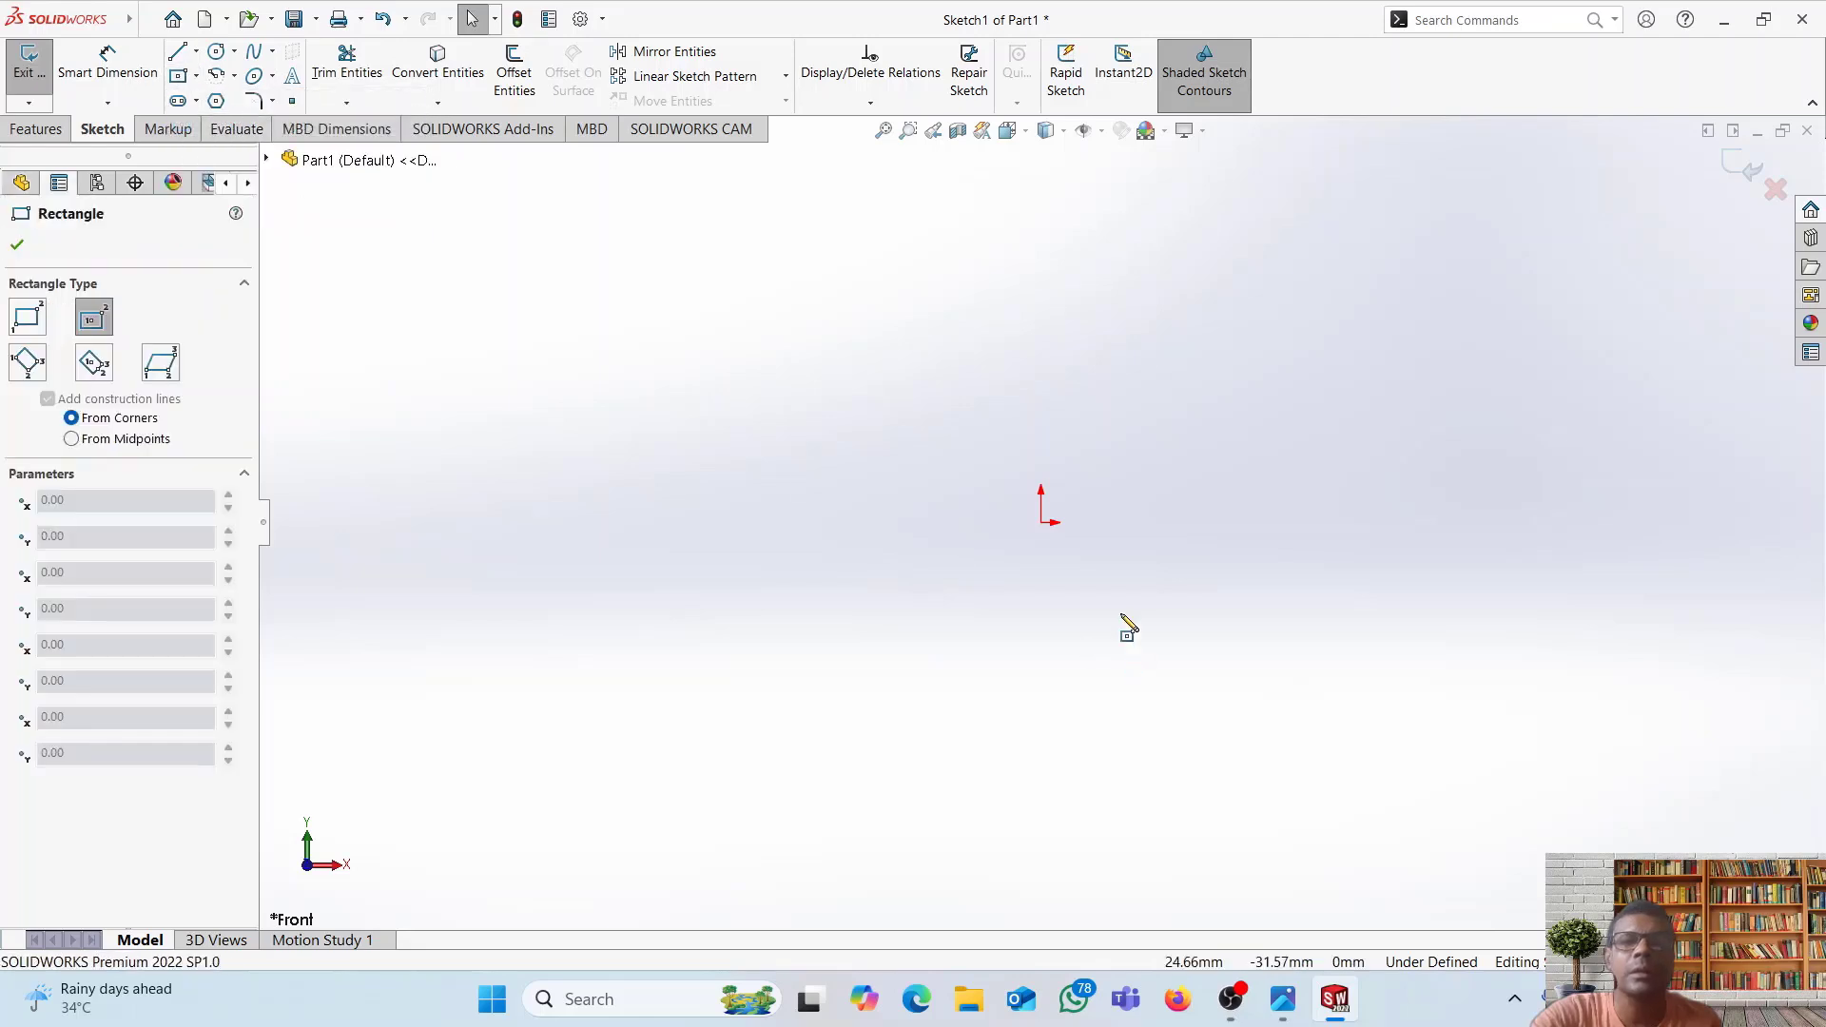
click(1043, 522)
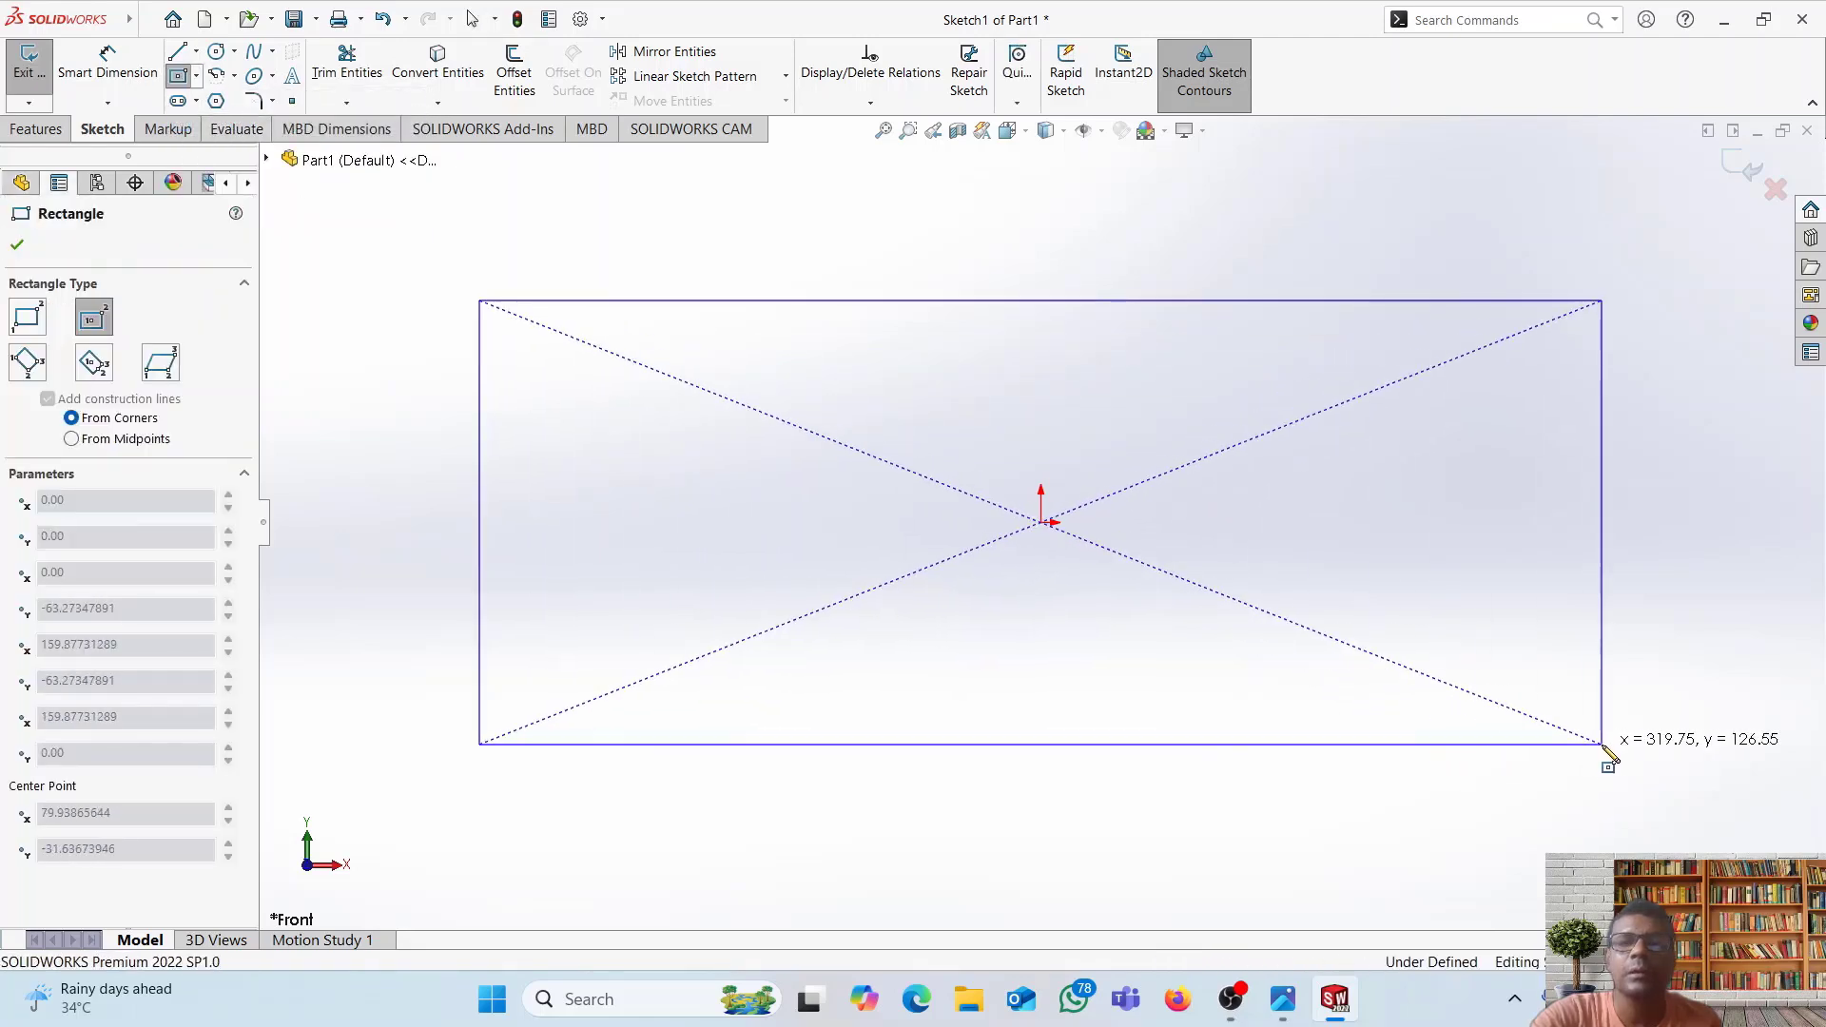
click(1604, 746)
- Dimension the rectangle's lower edge and set its length to 90 mm
click(107, 63)
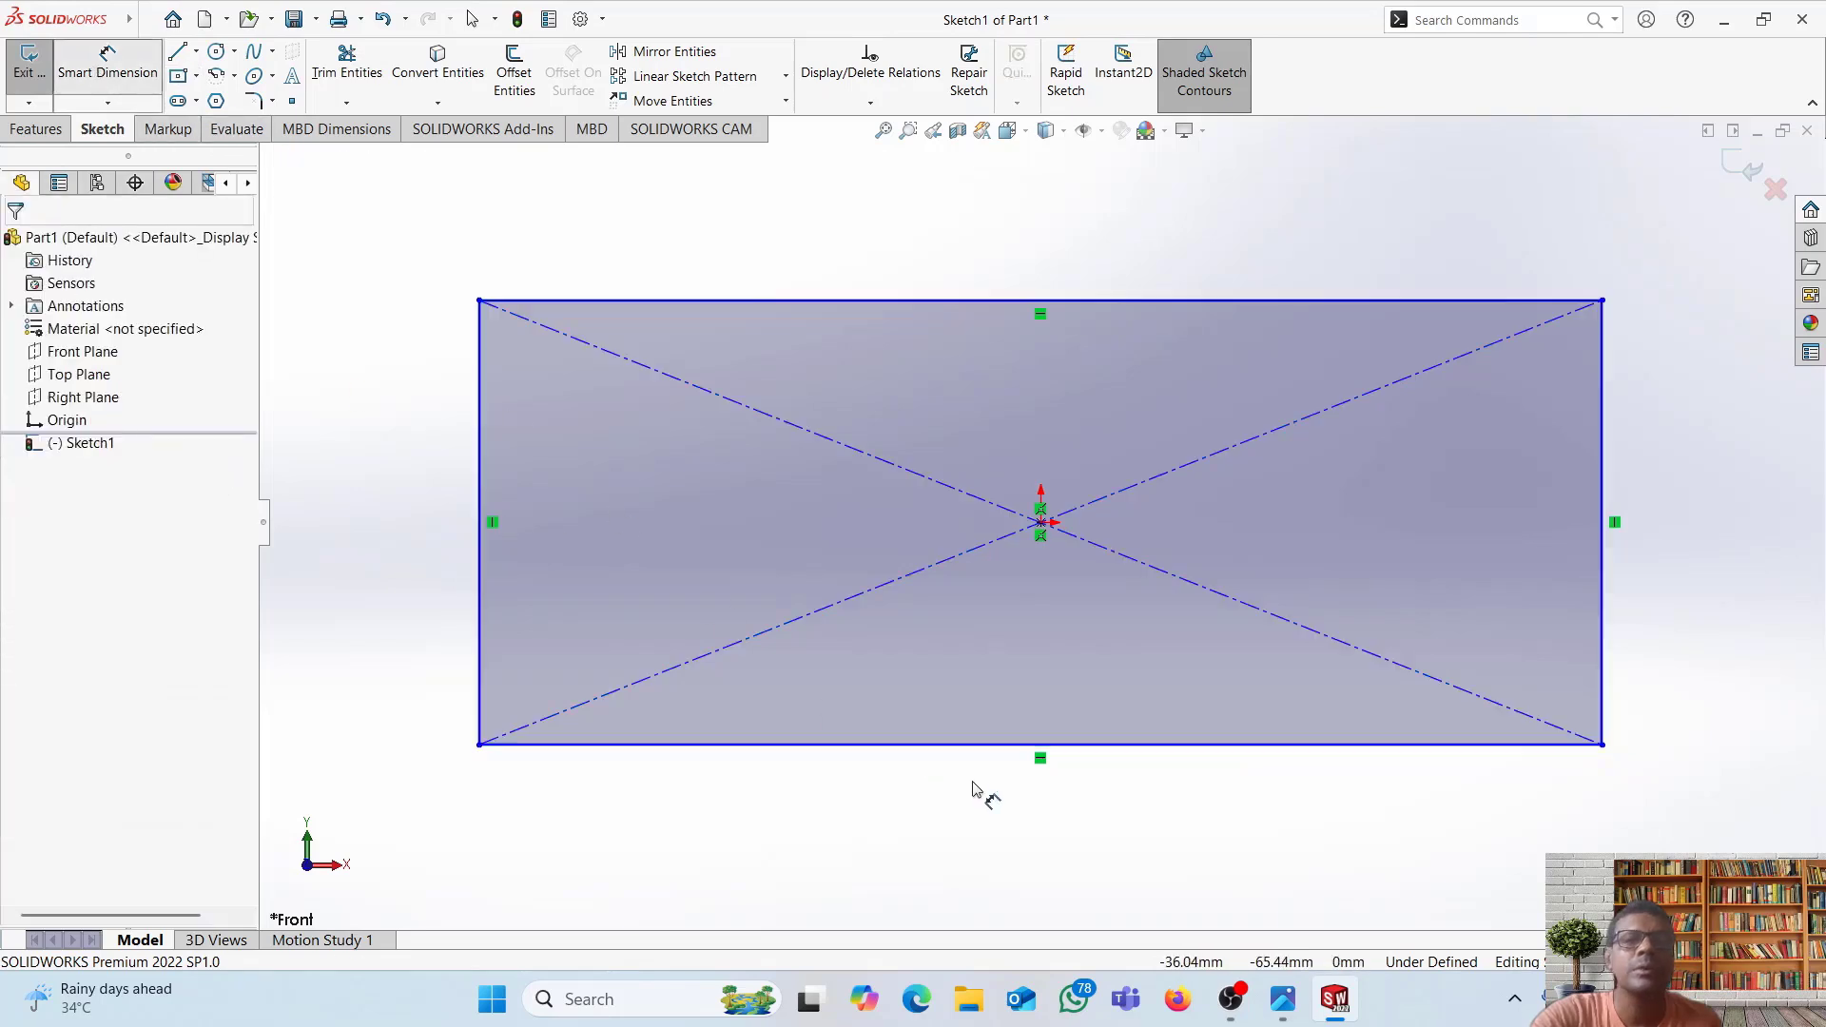
click(974, 746)
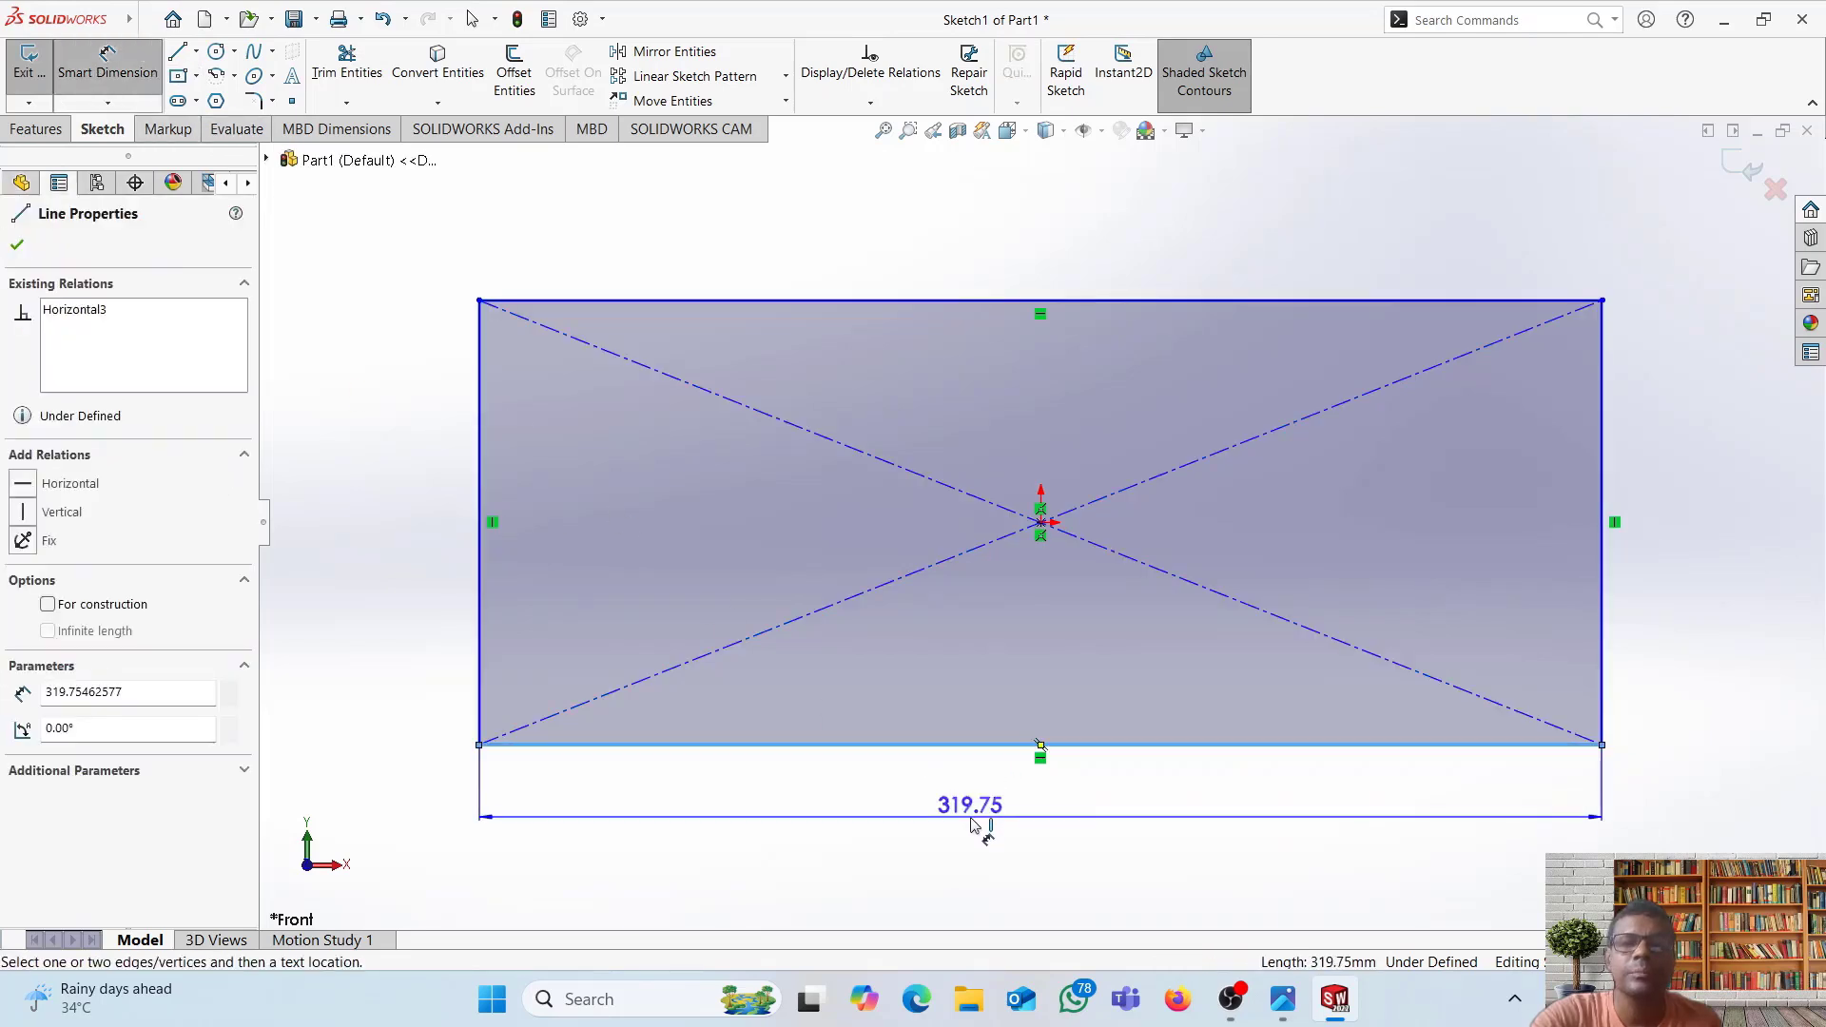
click(975, 816)
text(90)
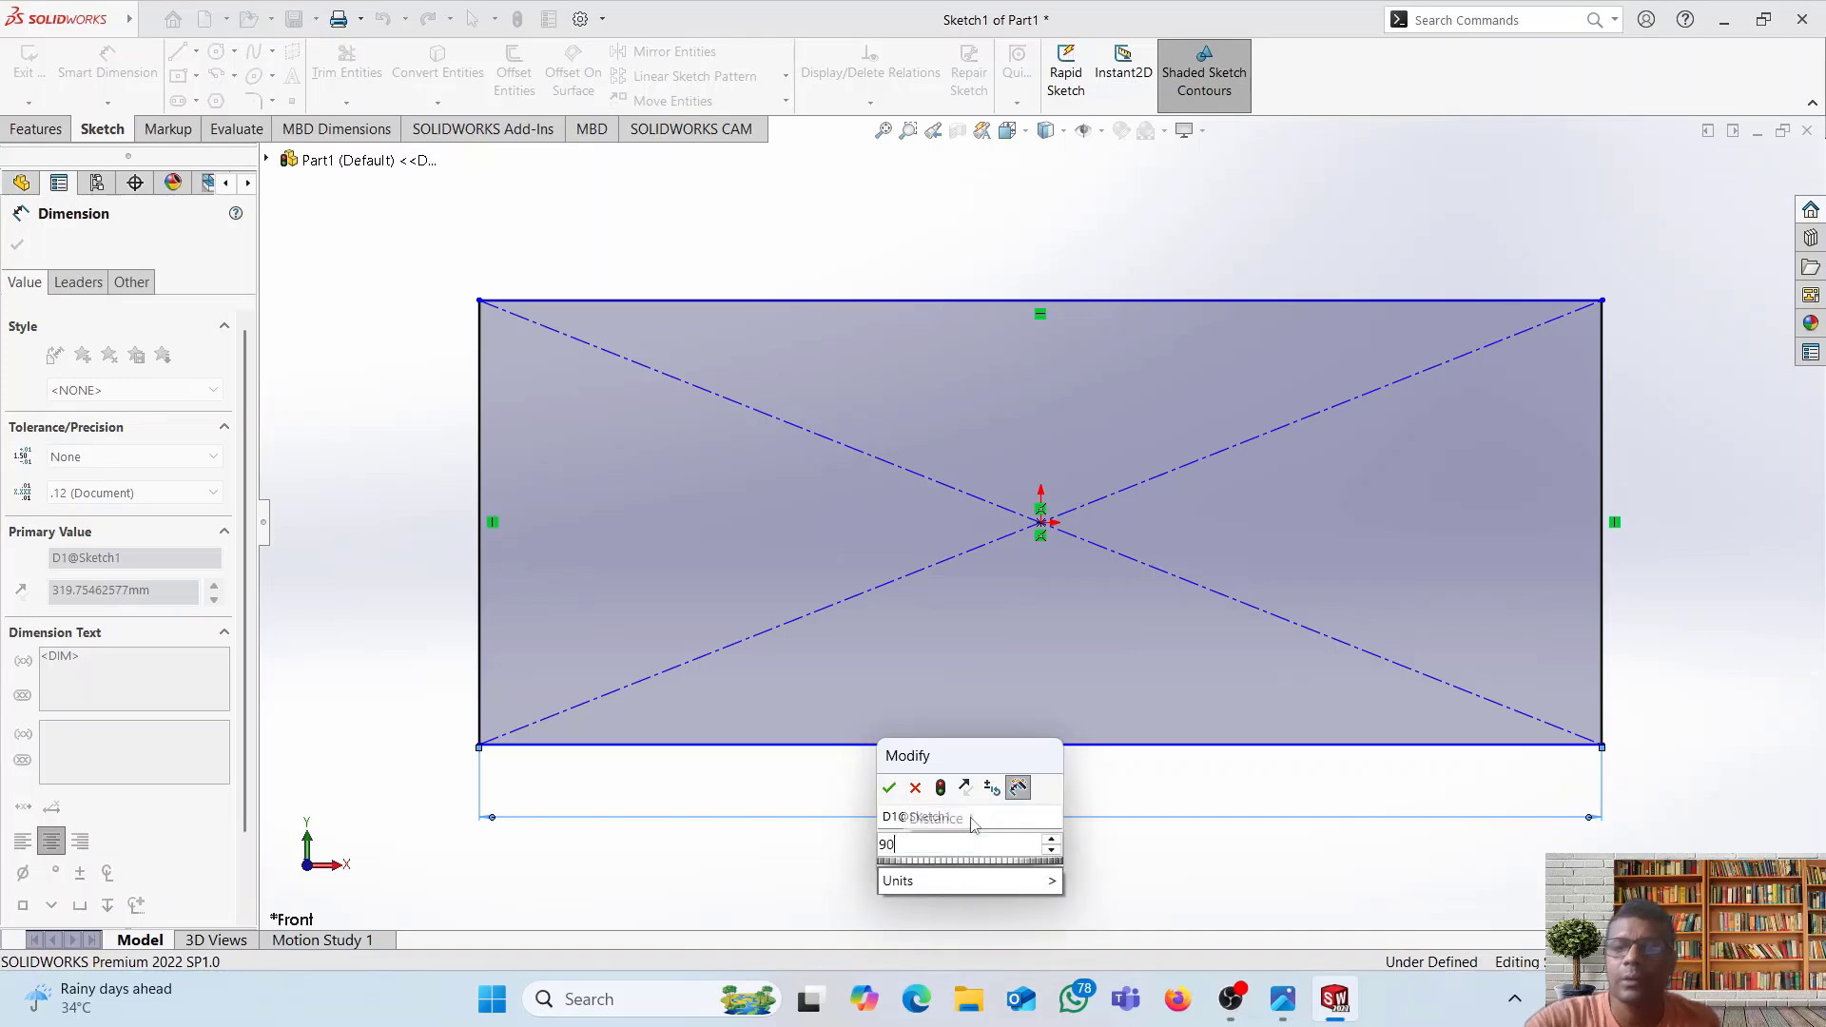
key(Return)
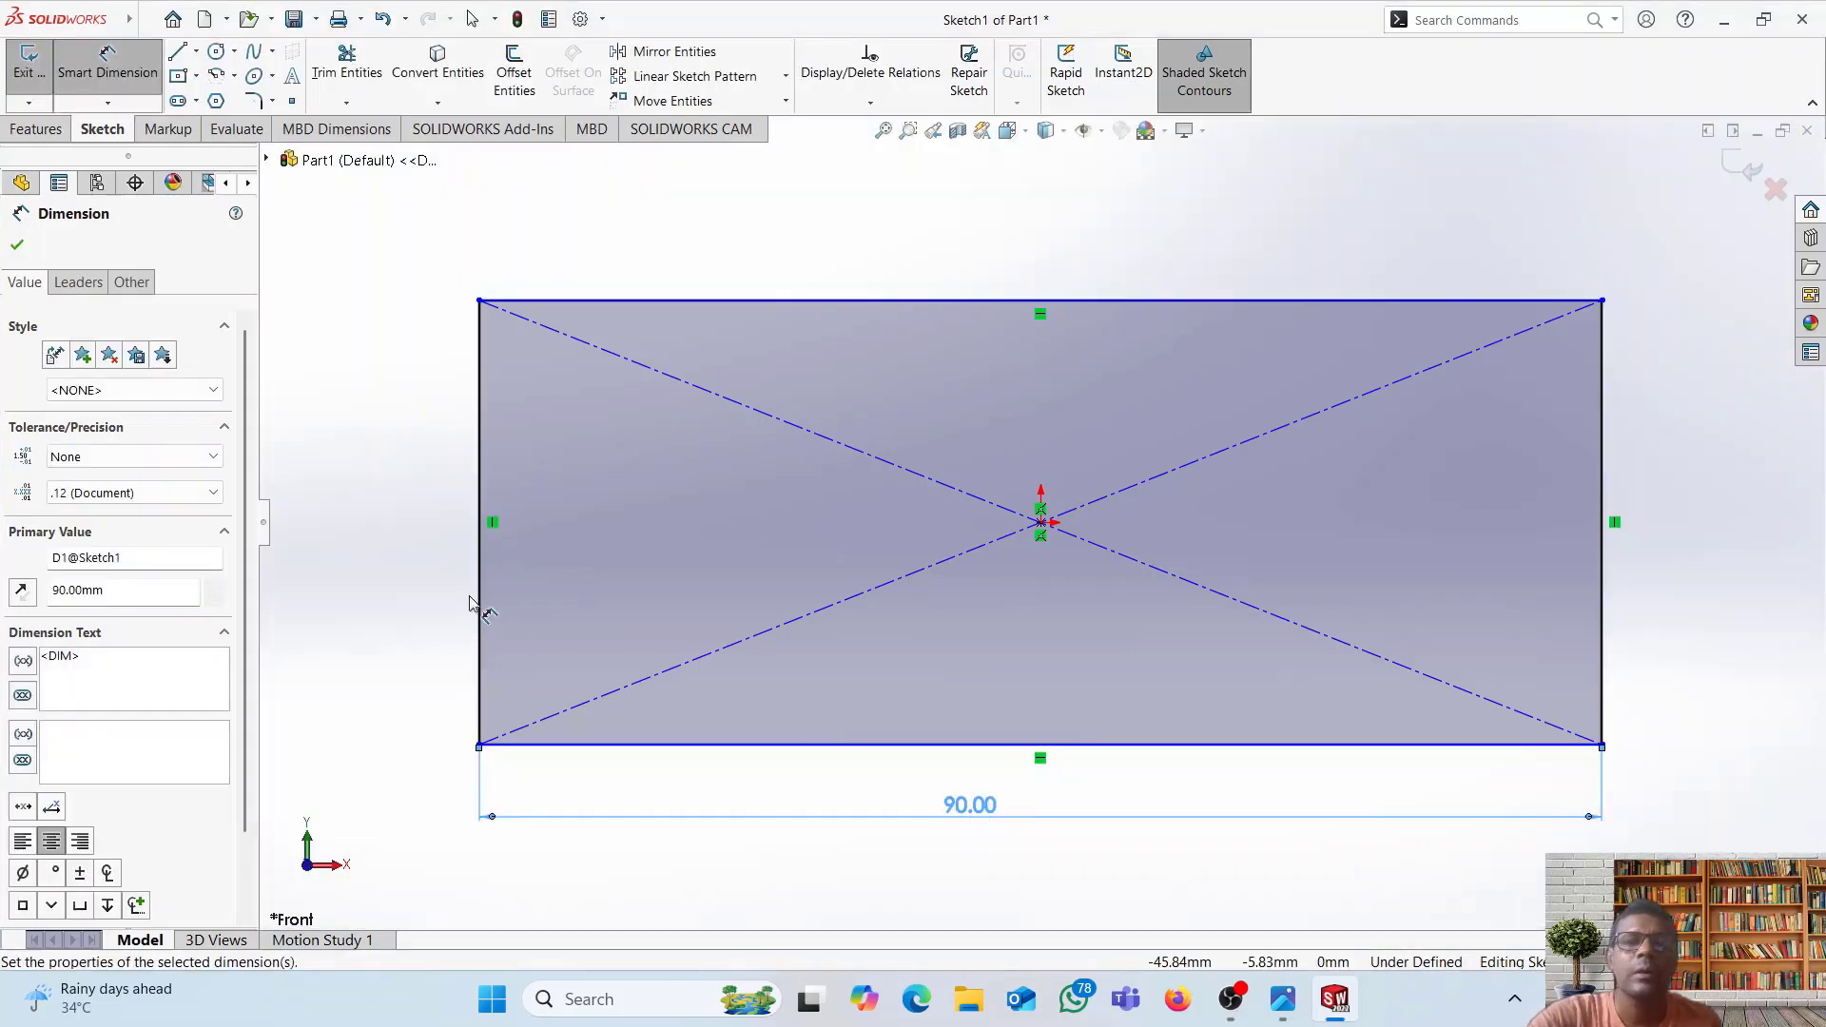
- Consult the reference drawing and dimension the rectangle's vertical side to 48 mm
click(1284, 1015)
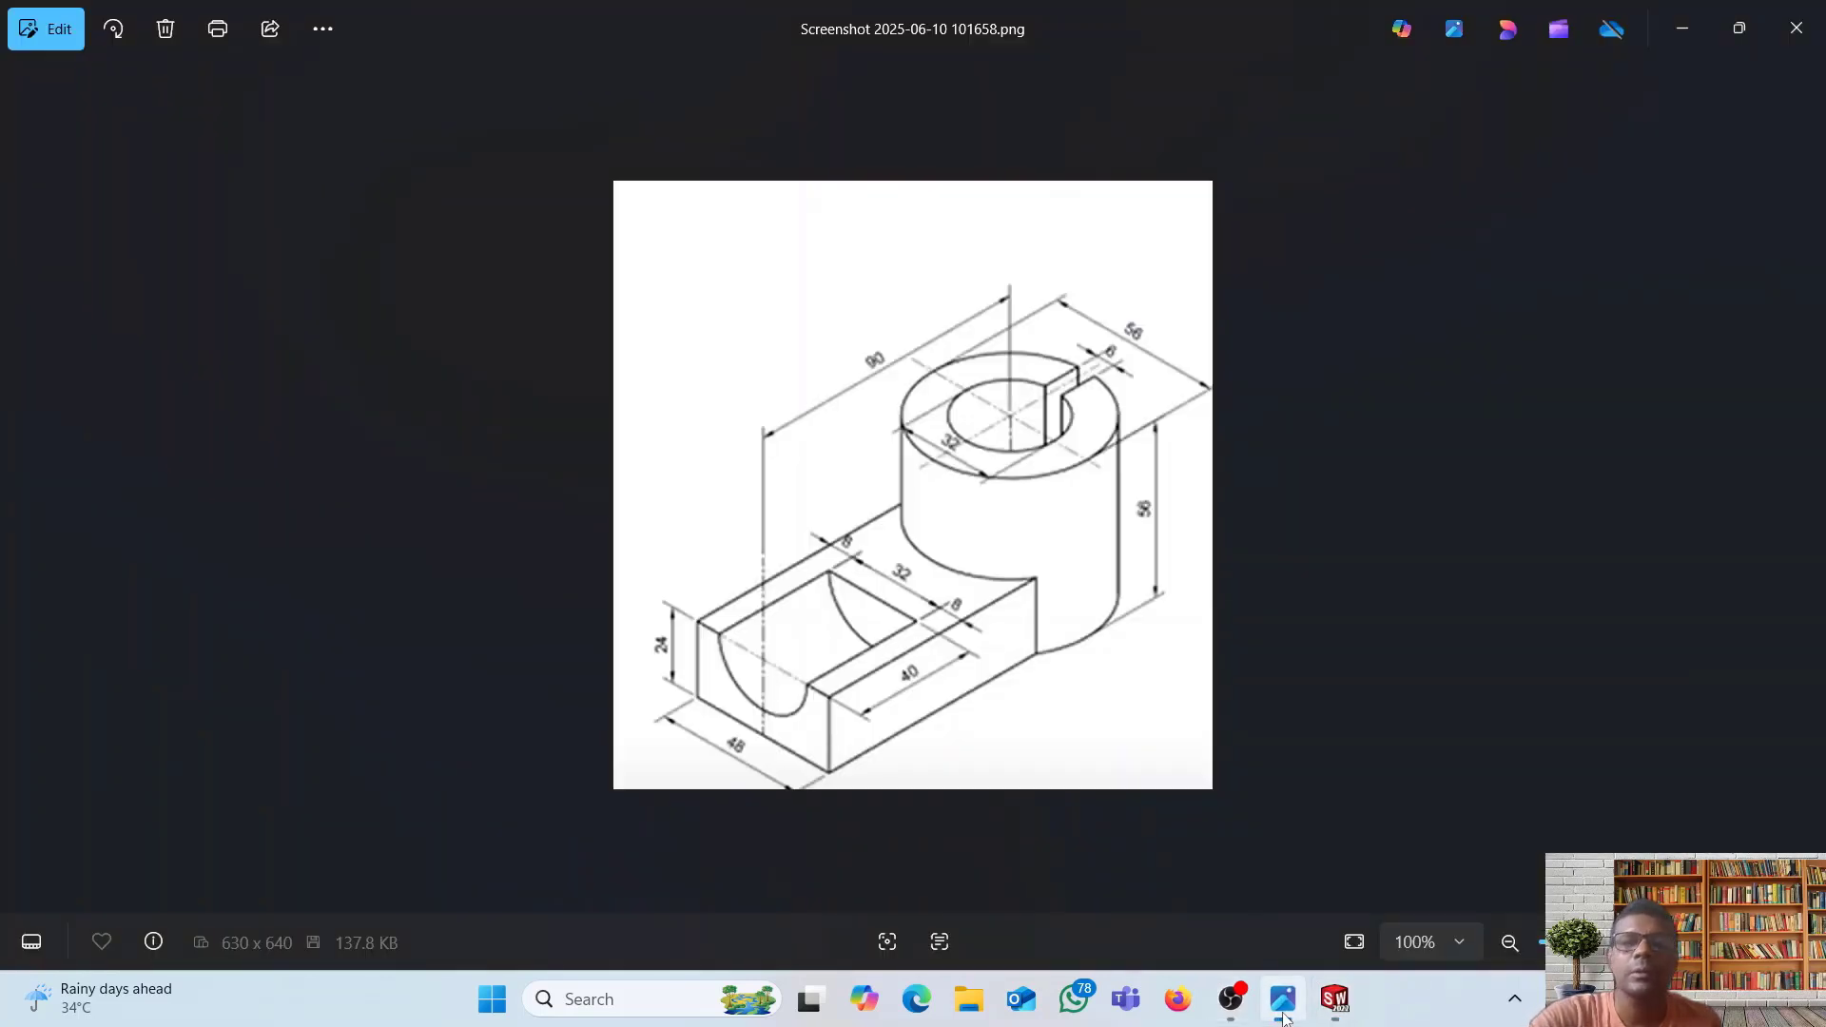
click(1285, 1016)
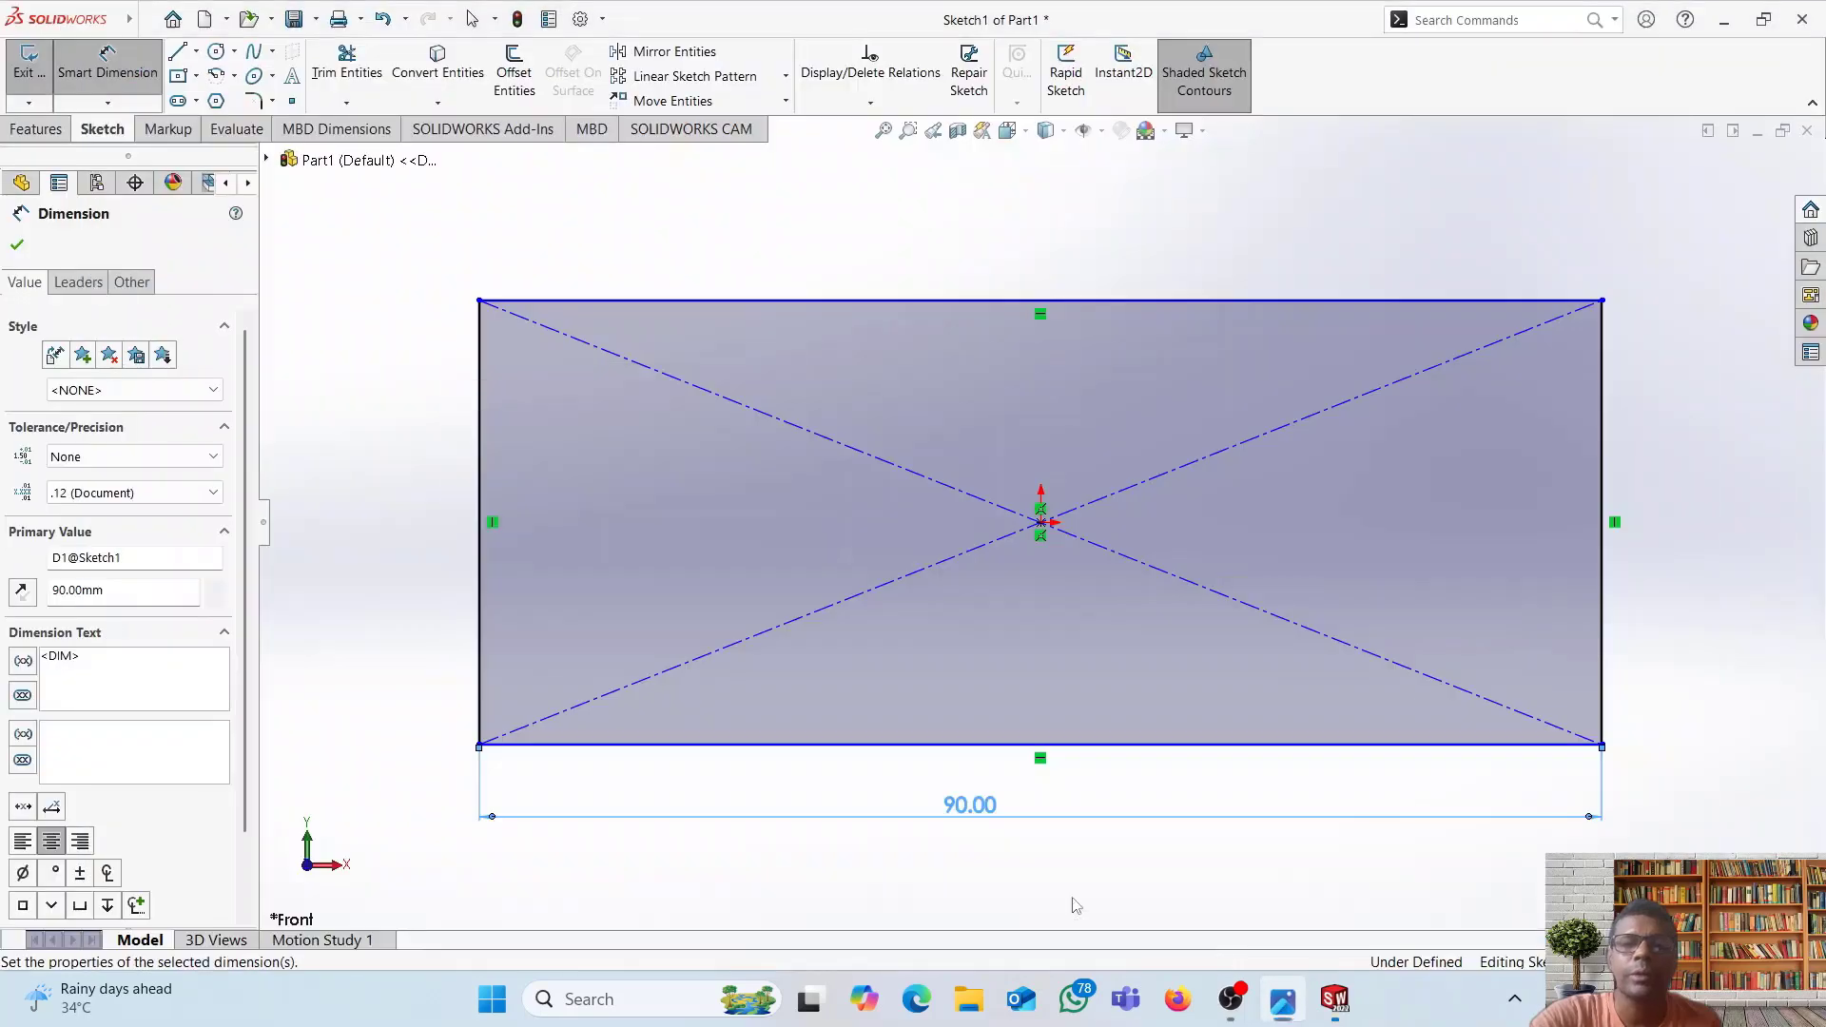
click(480, 599)
click(392, 585)
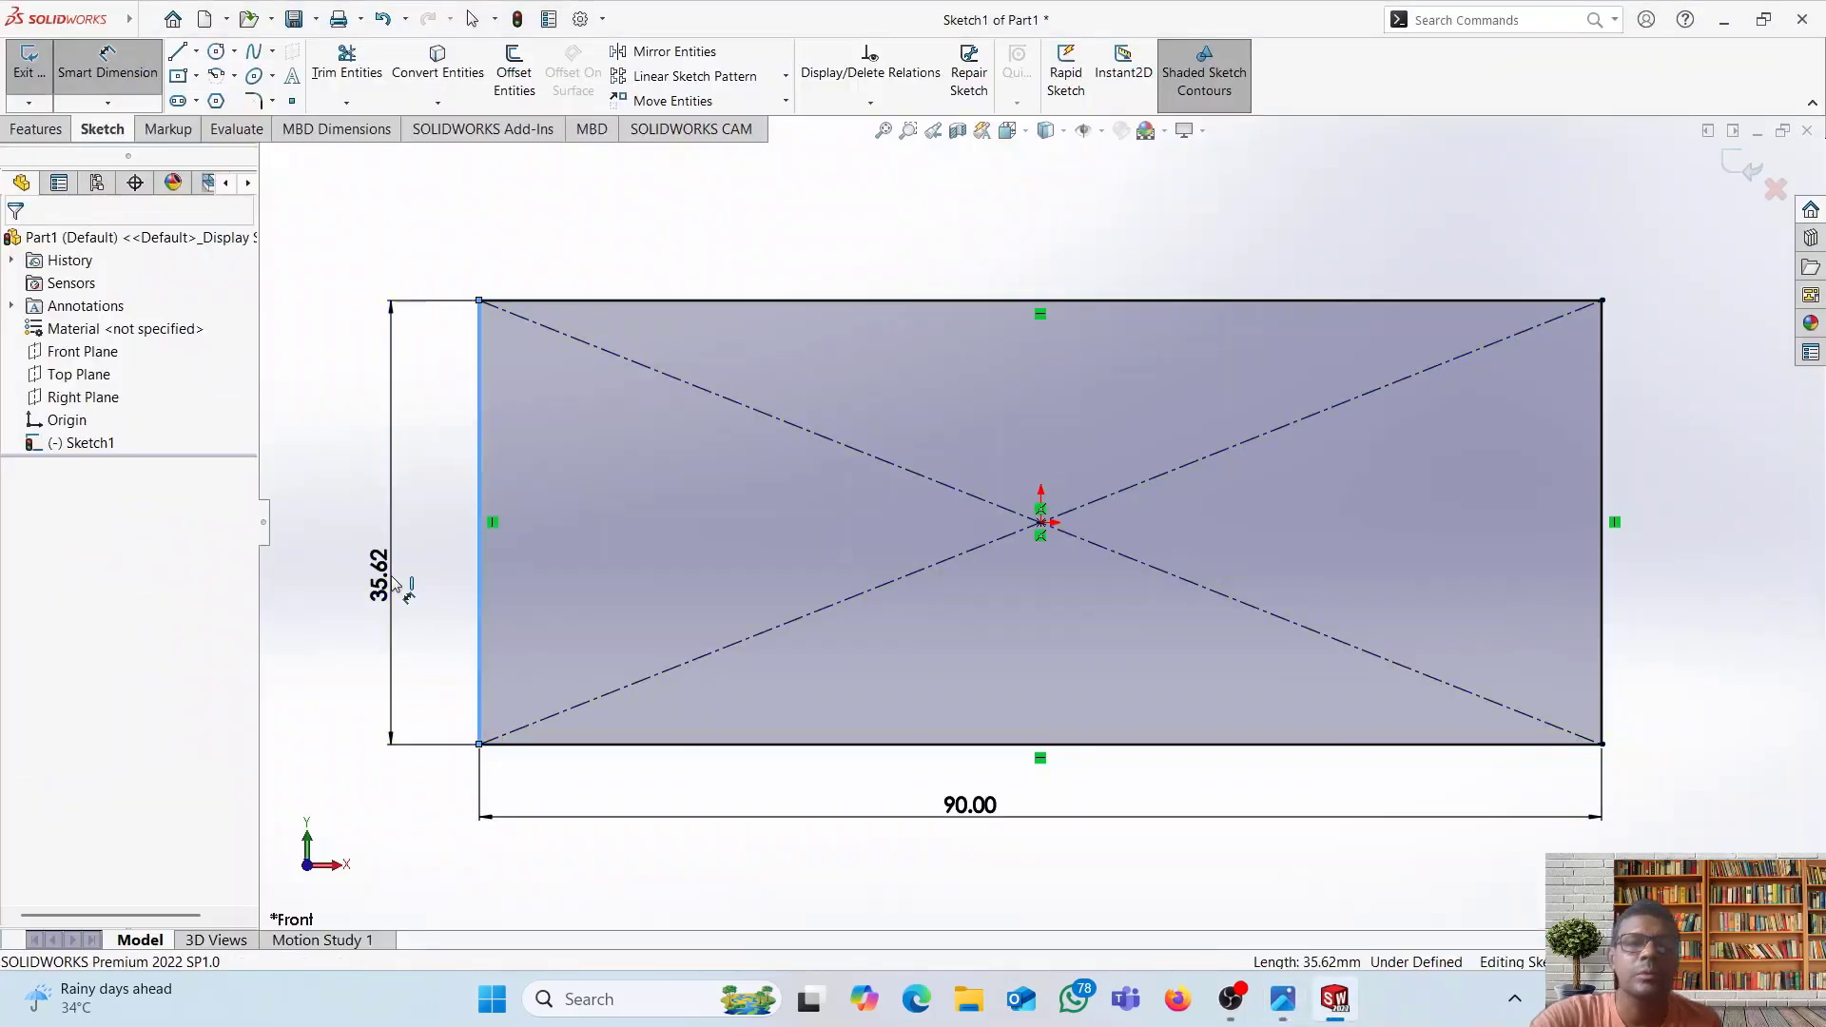
text(48)
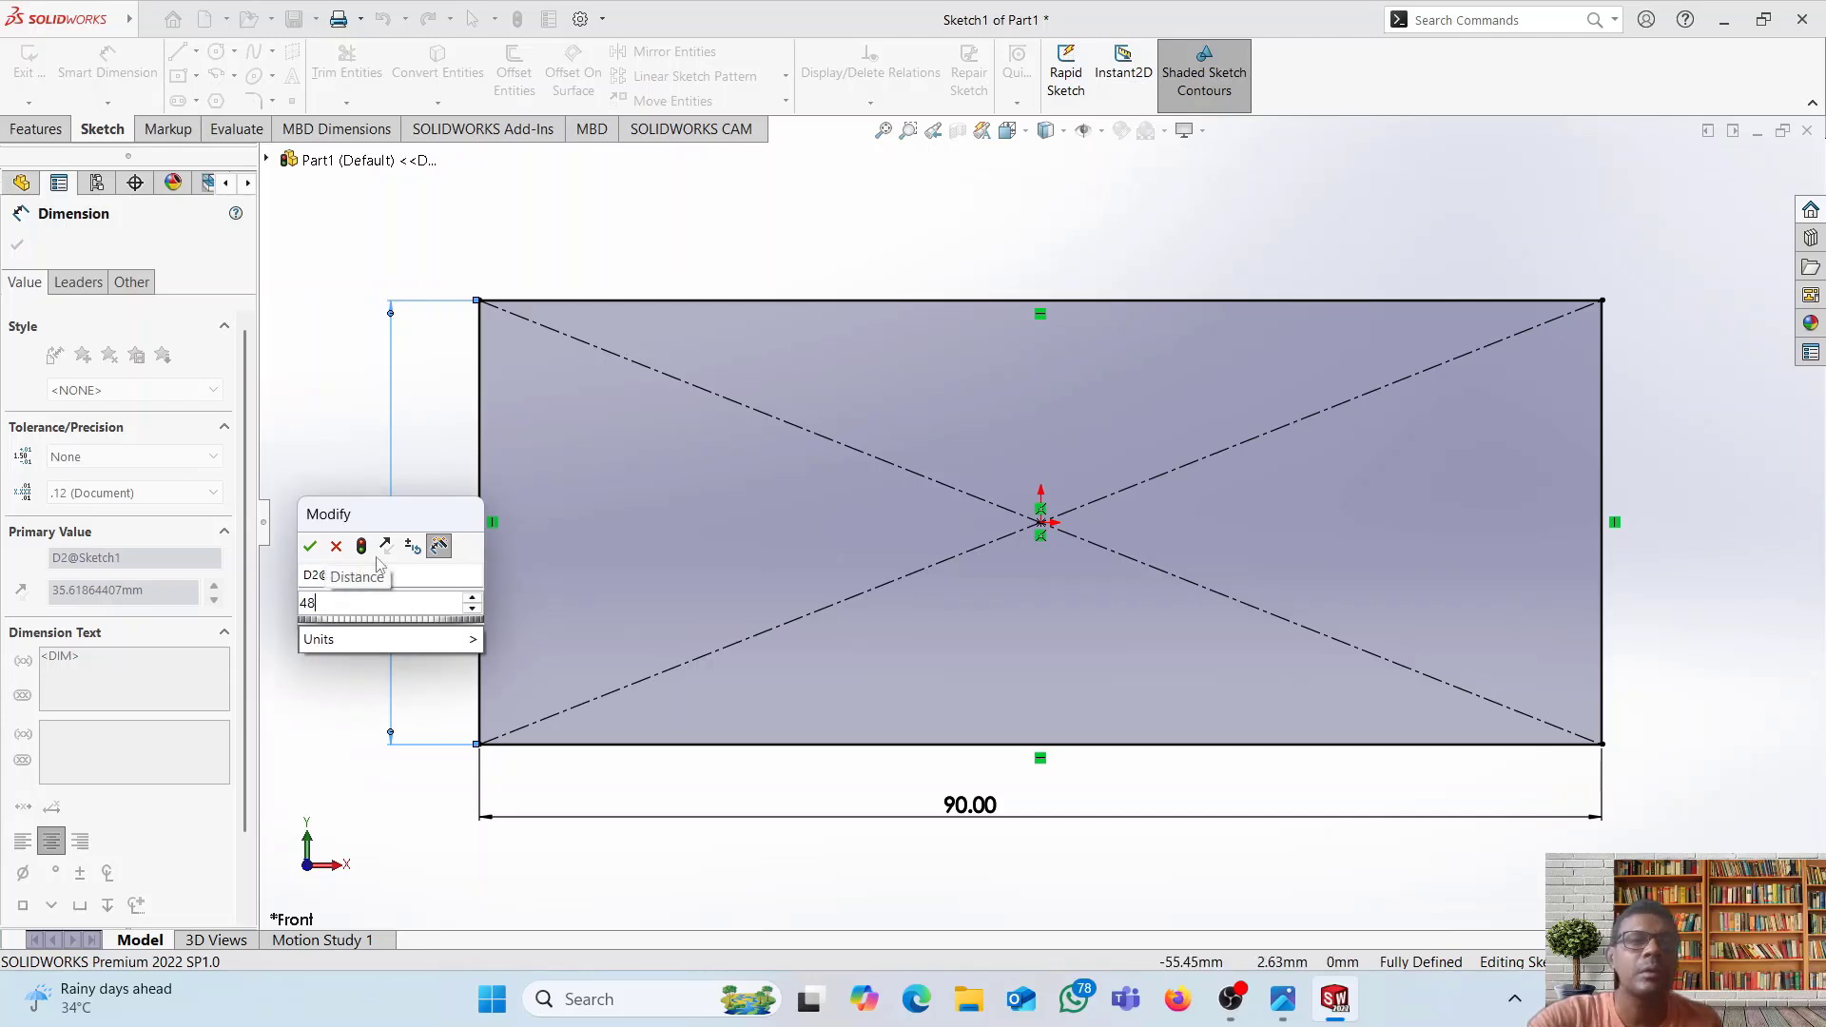
key(Return)
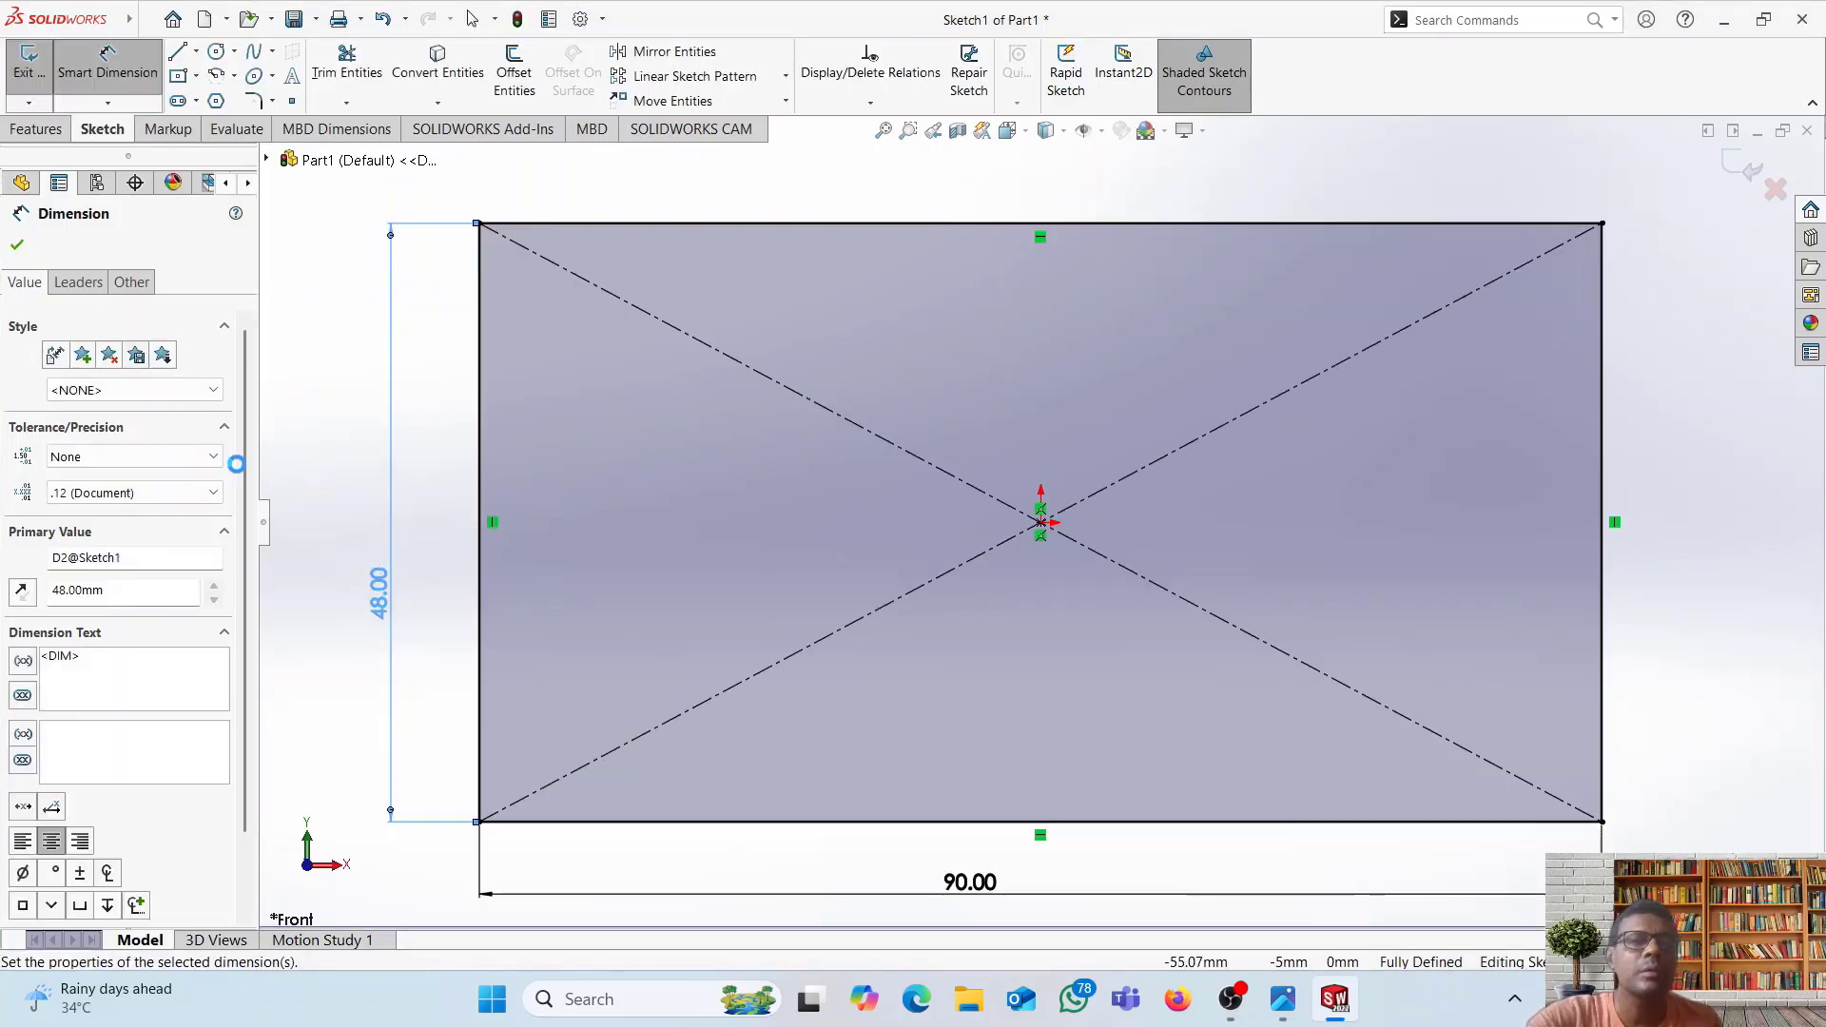
click(14, 249)
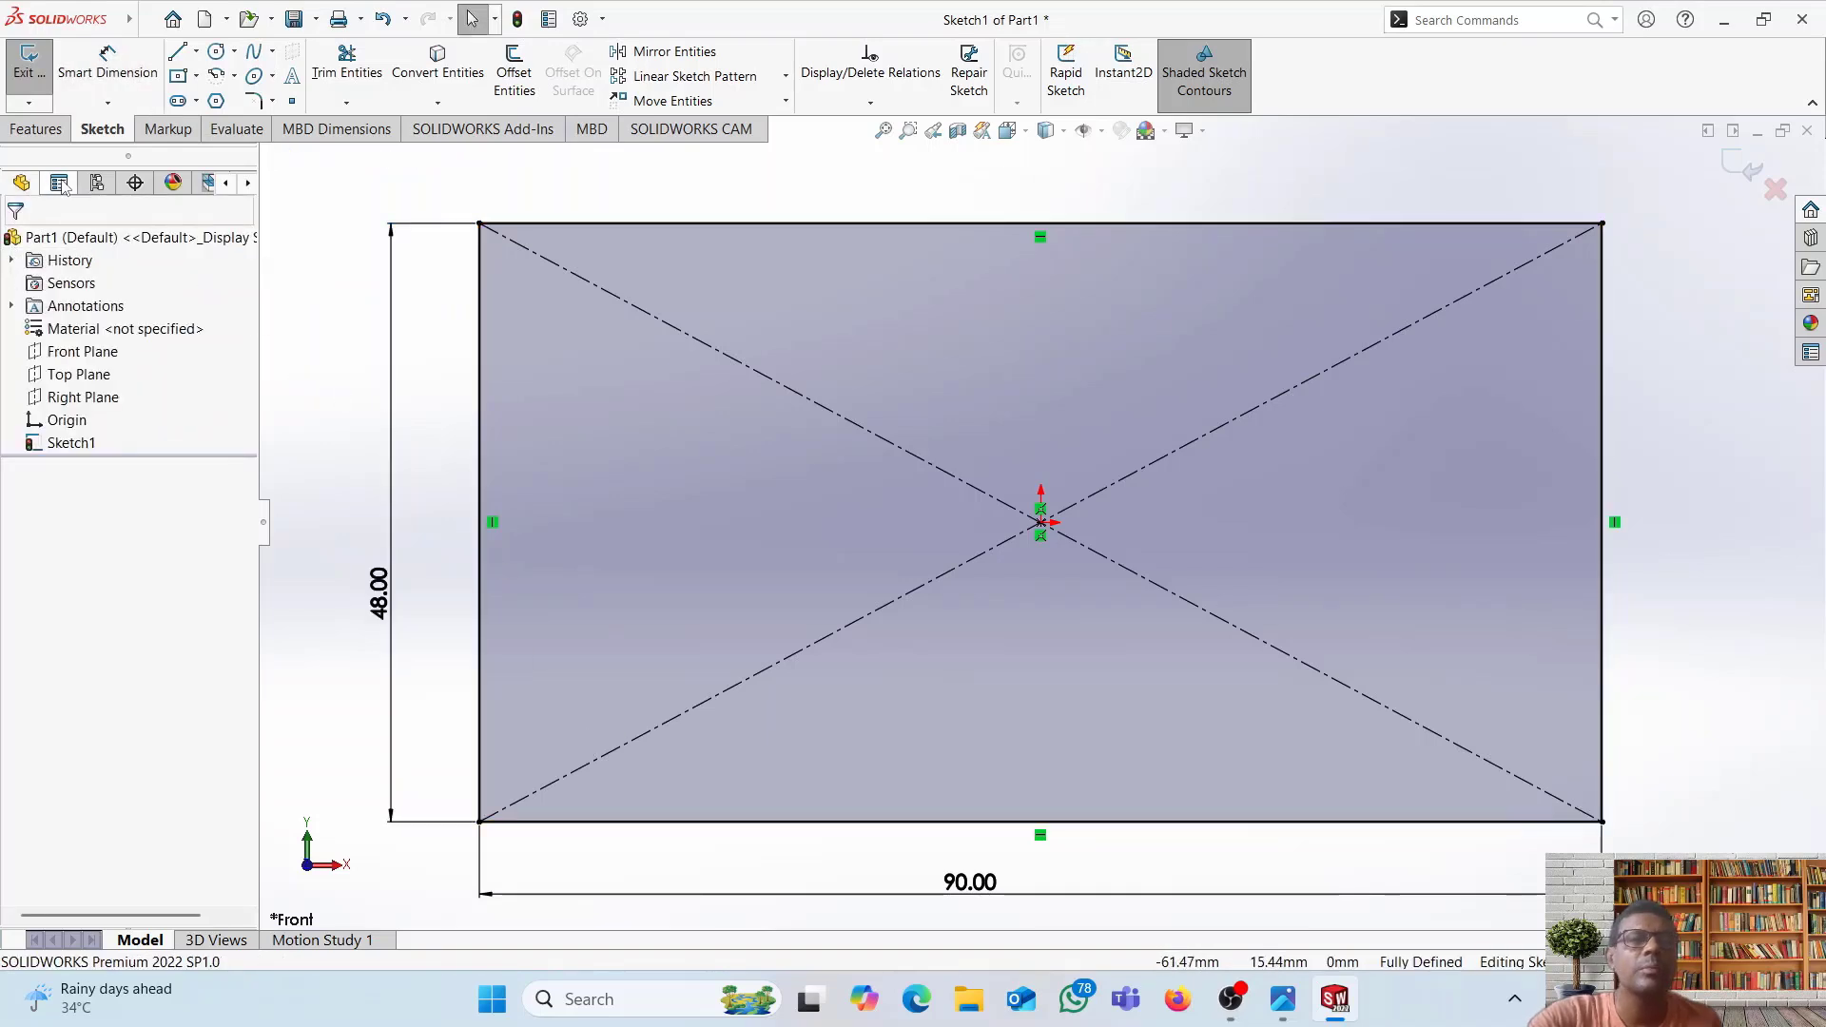
- Extrude the rectangle as a boss 24 mm deep in the reversed direction, checking the depth against the reference drawing
click(38, 131)
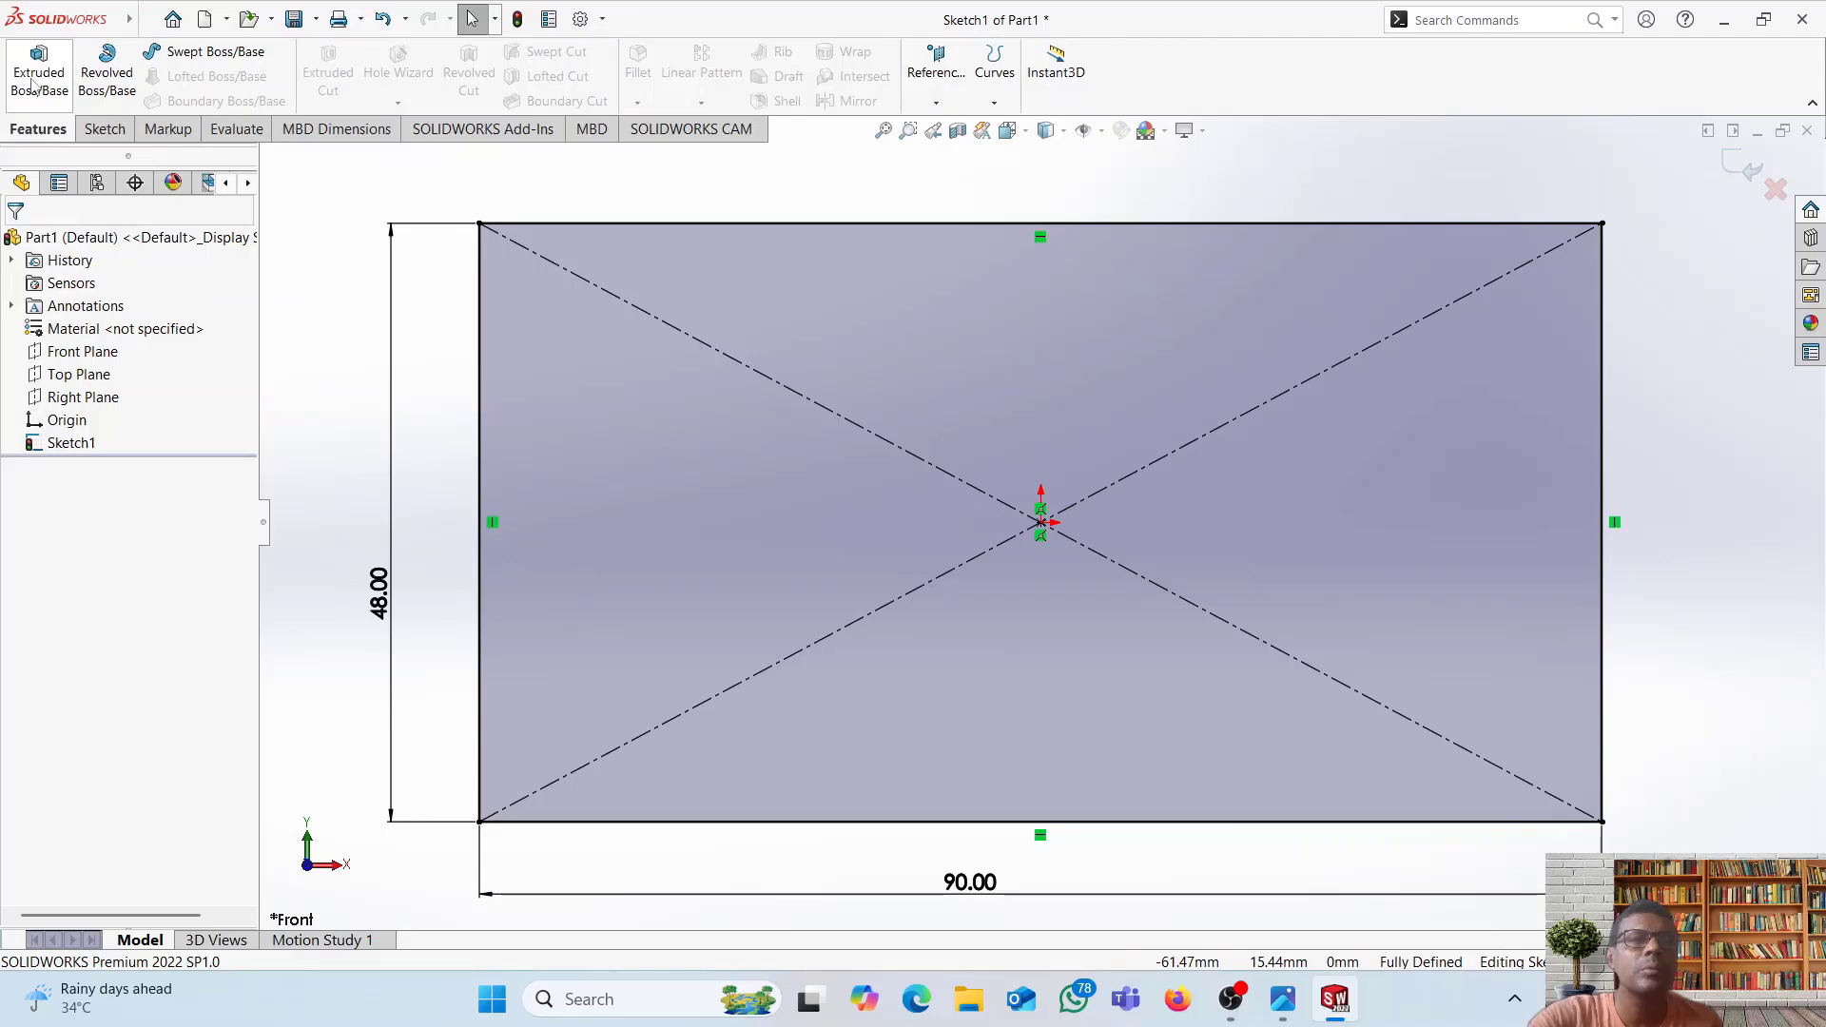
click(36, 81)
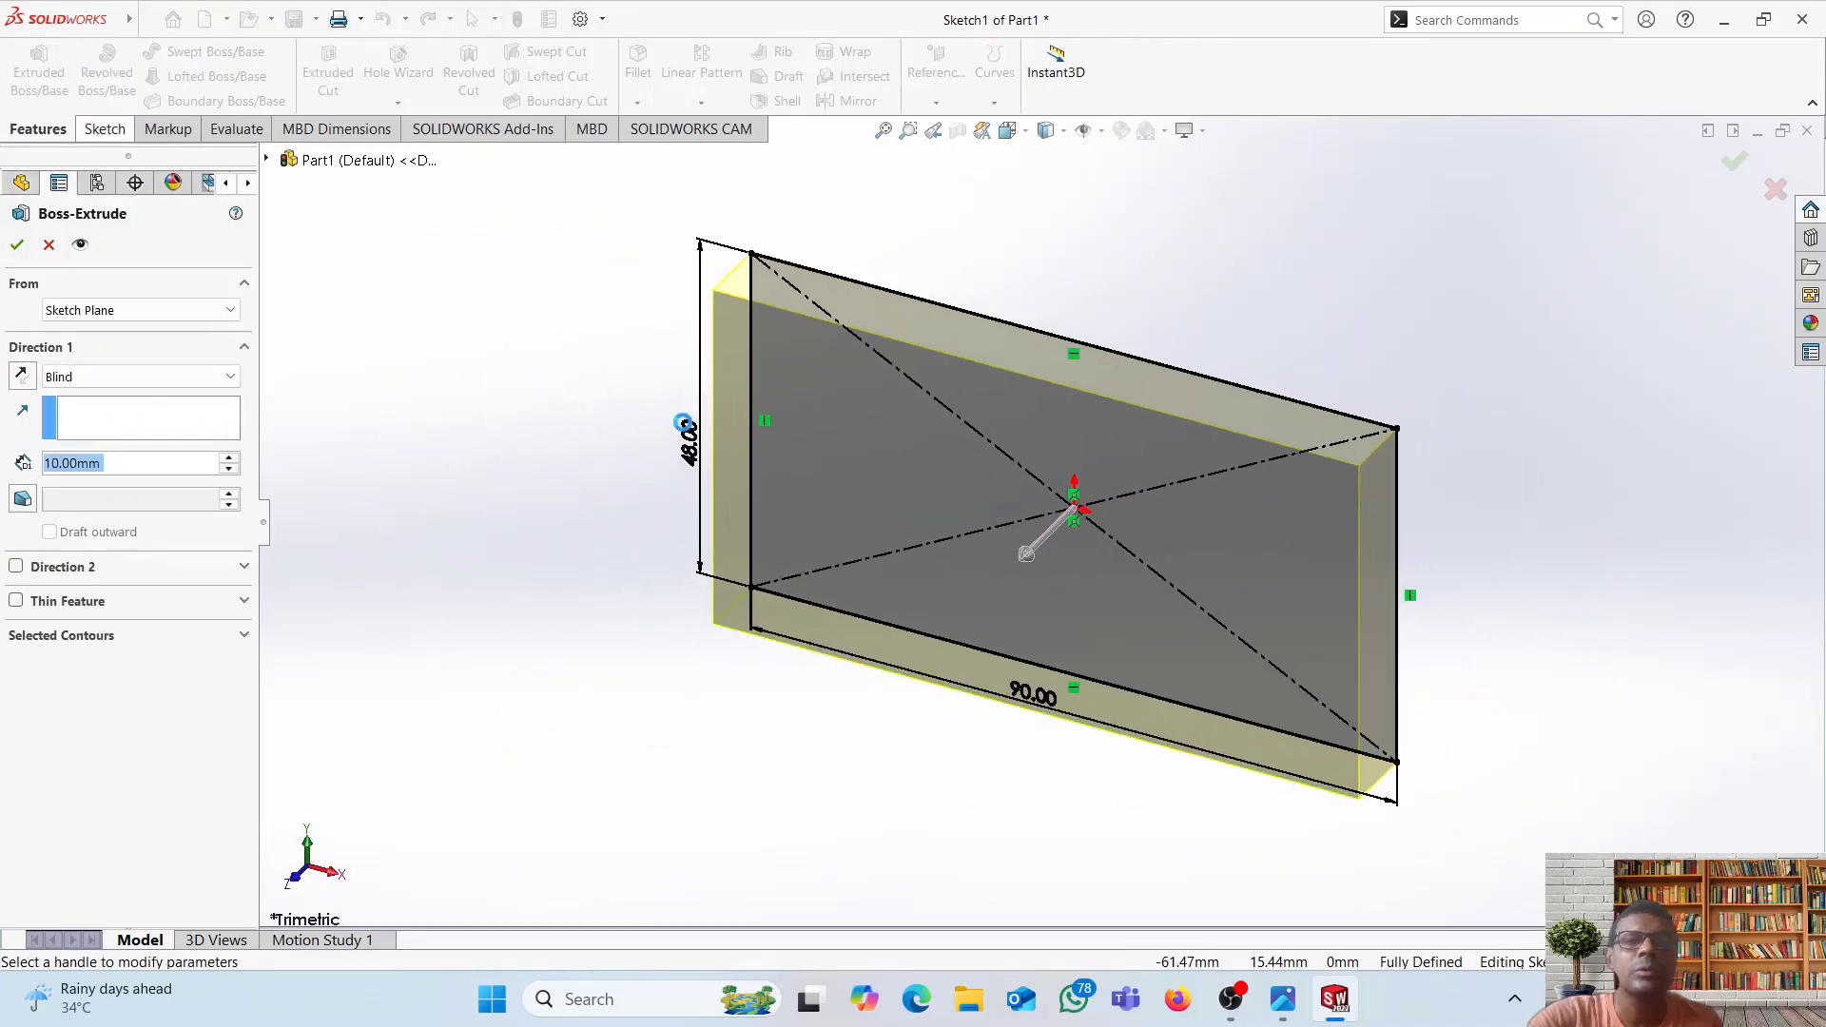
click(22, 377)
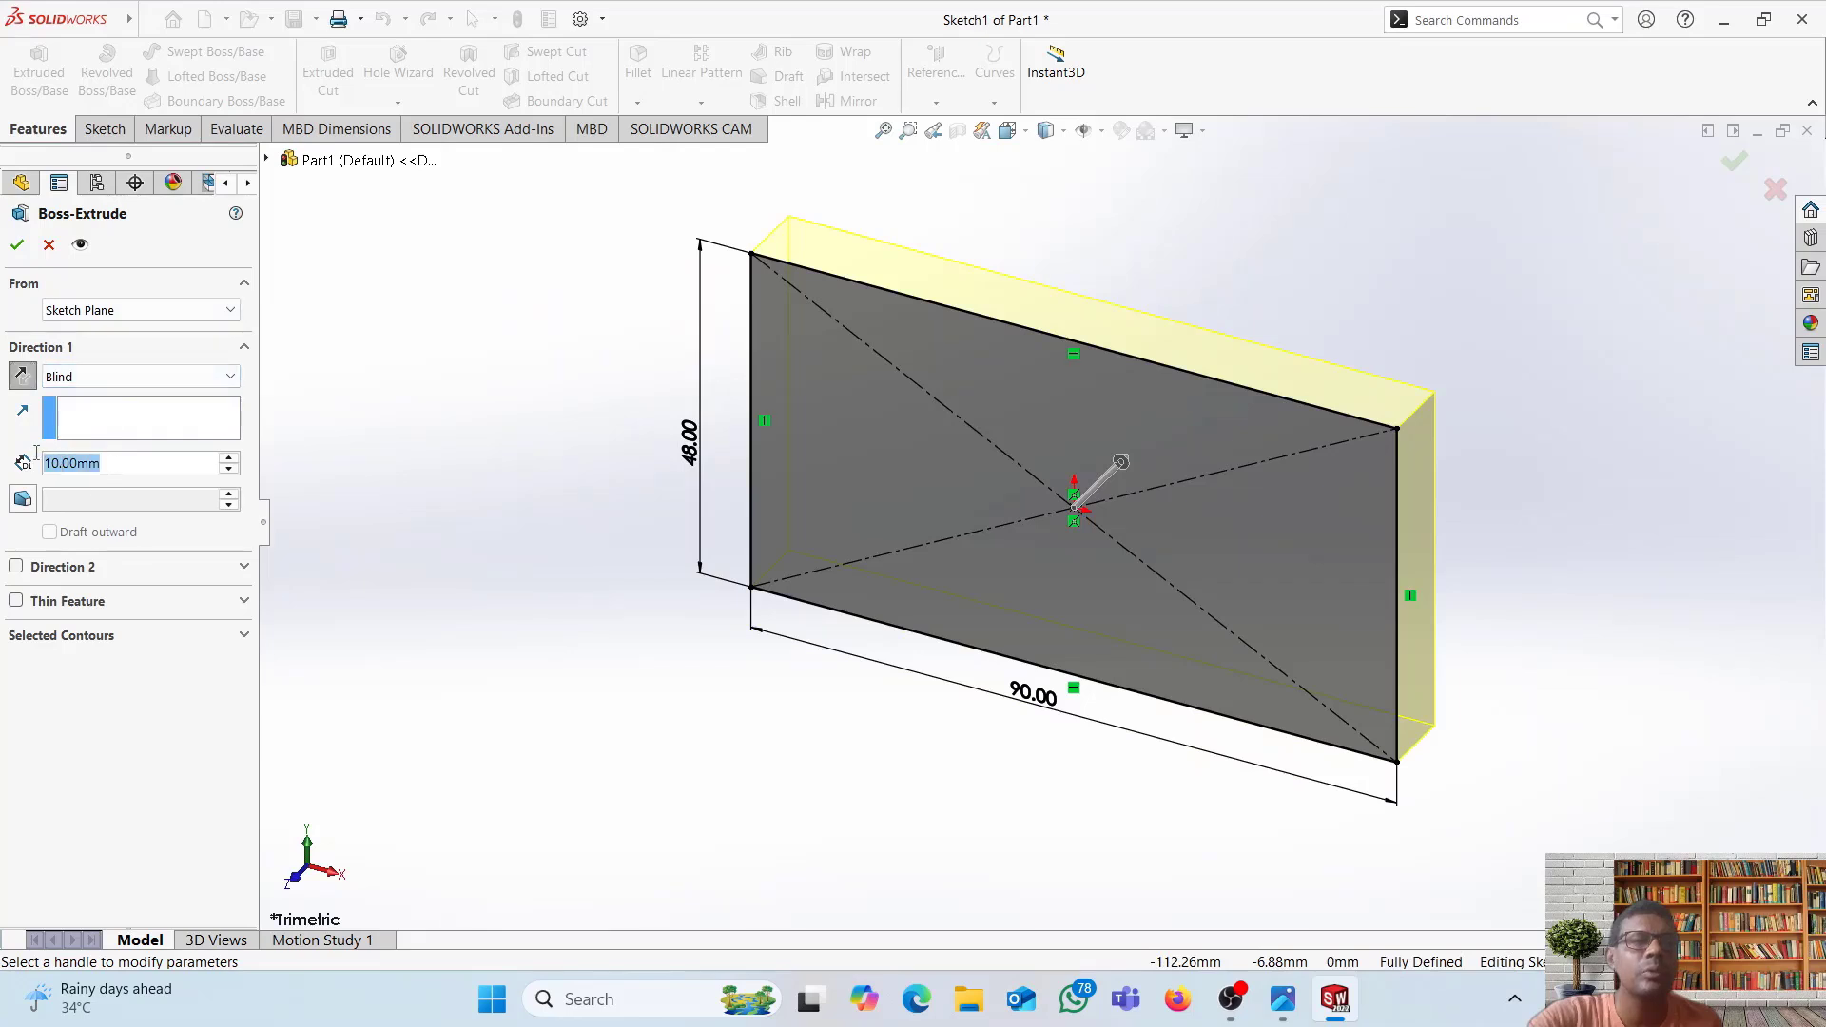
text(24)
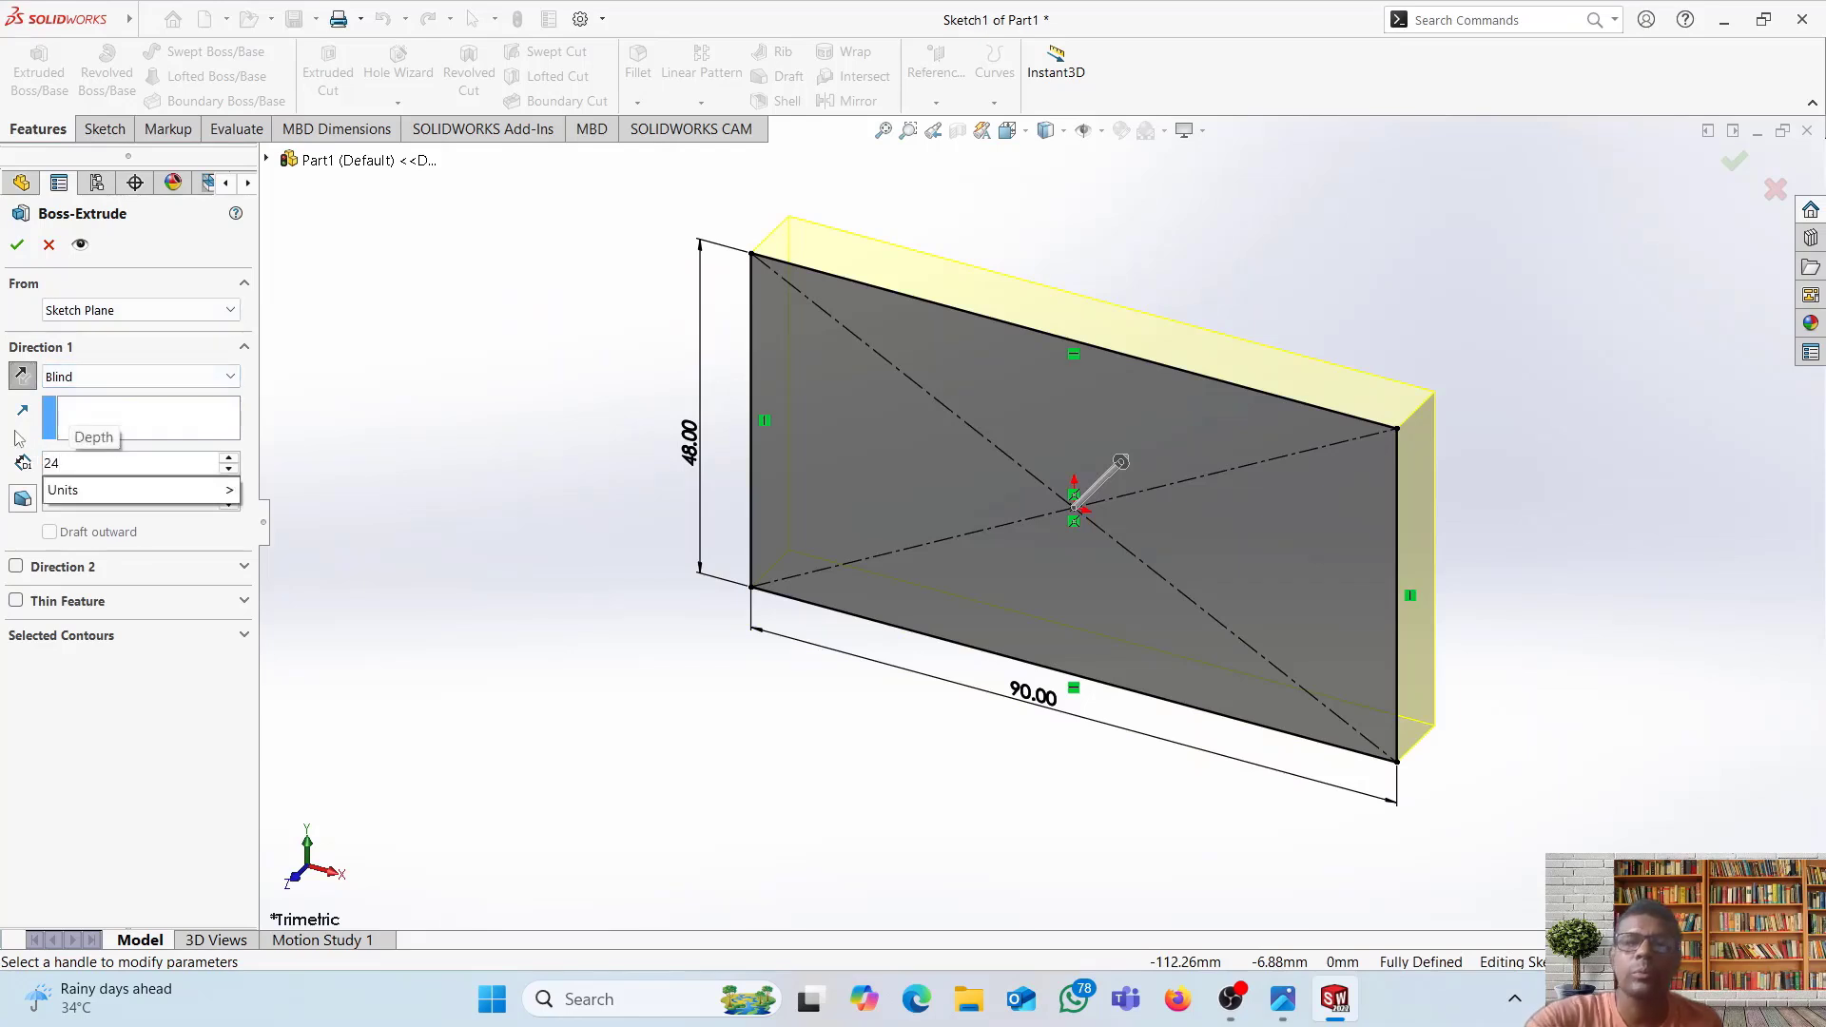
click(1336, 999)
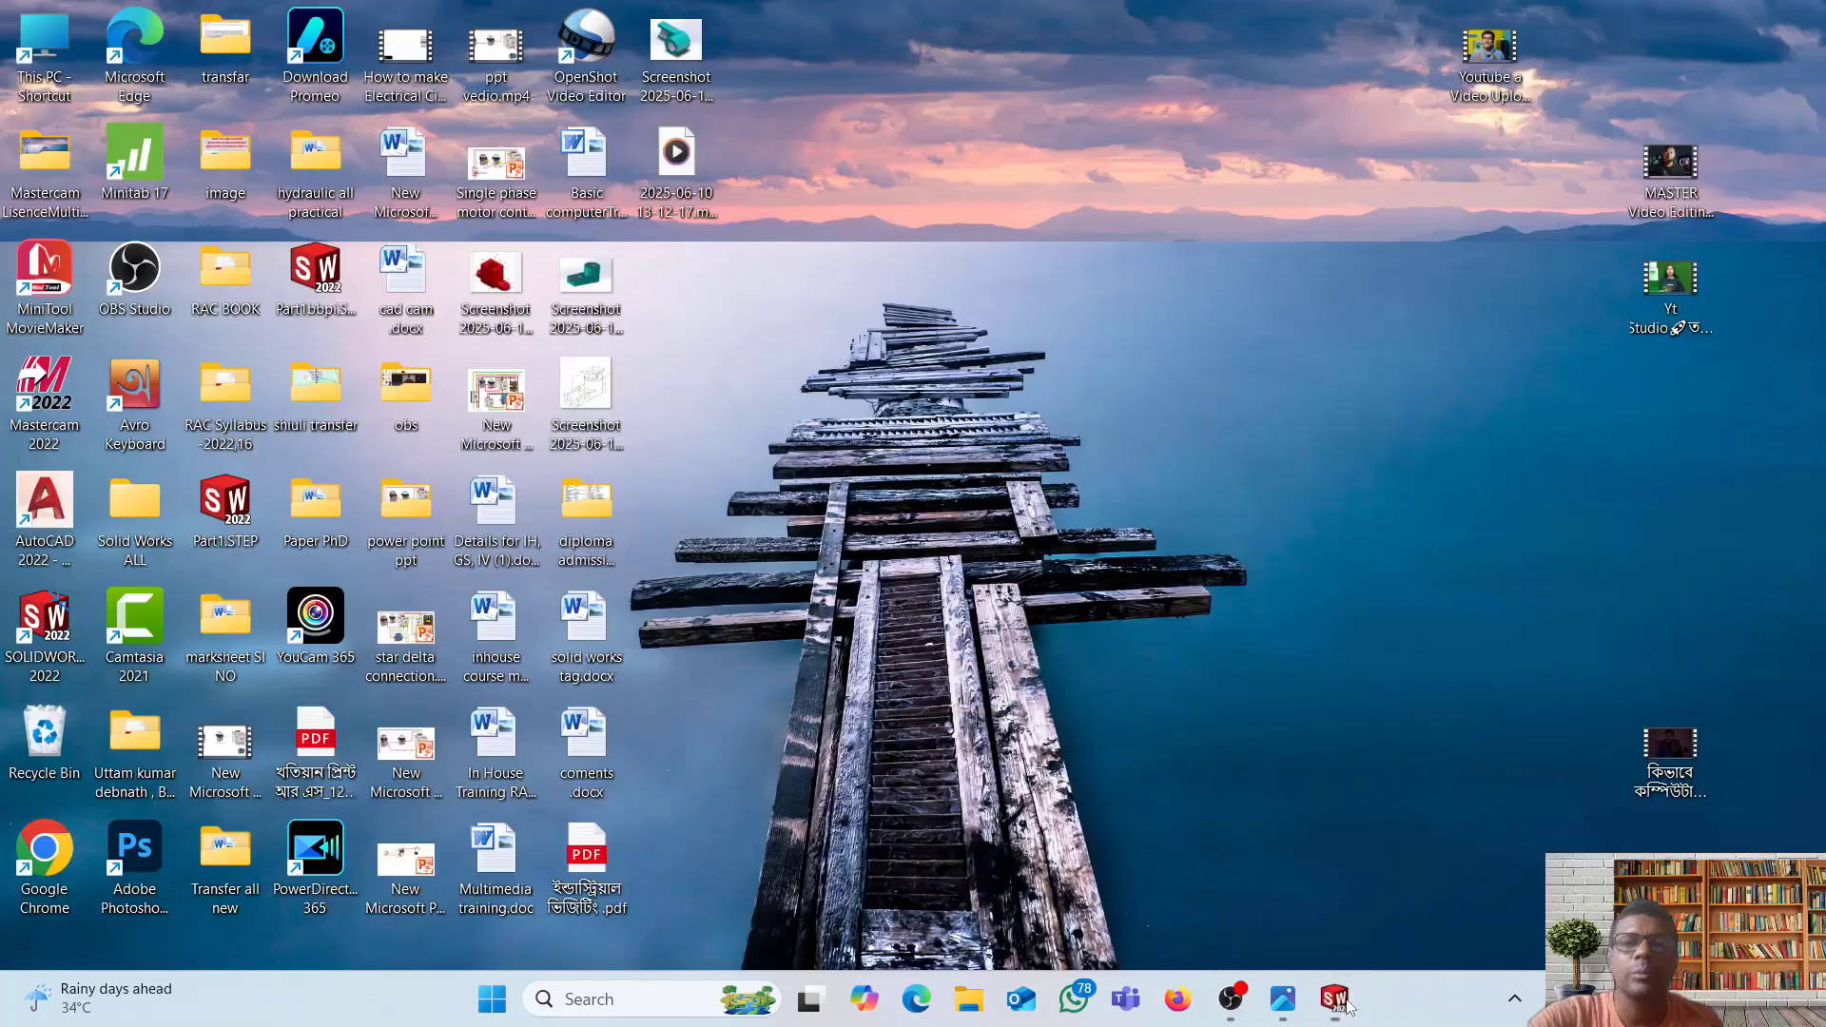
click(1346, 1004)
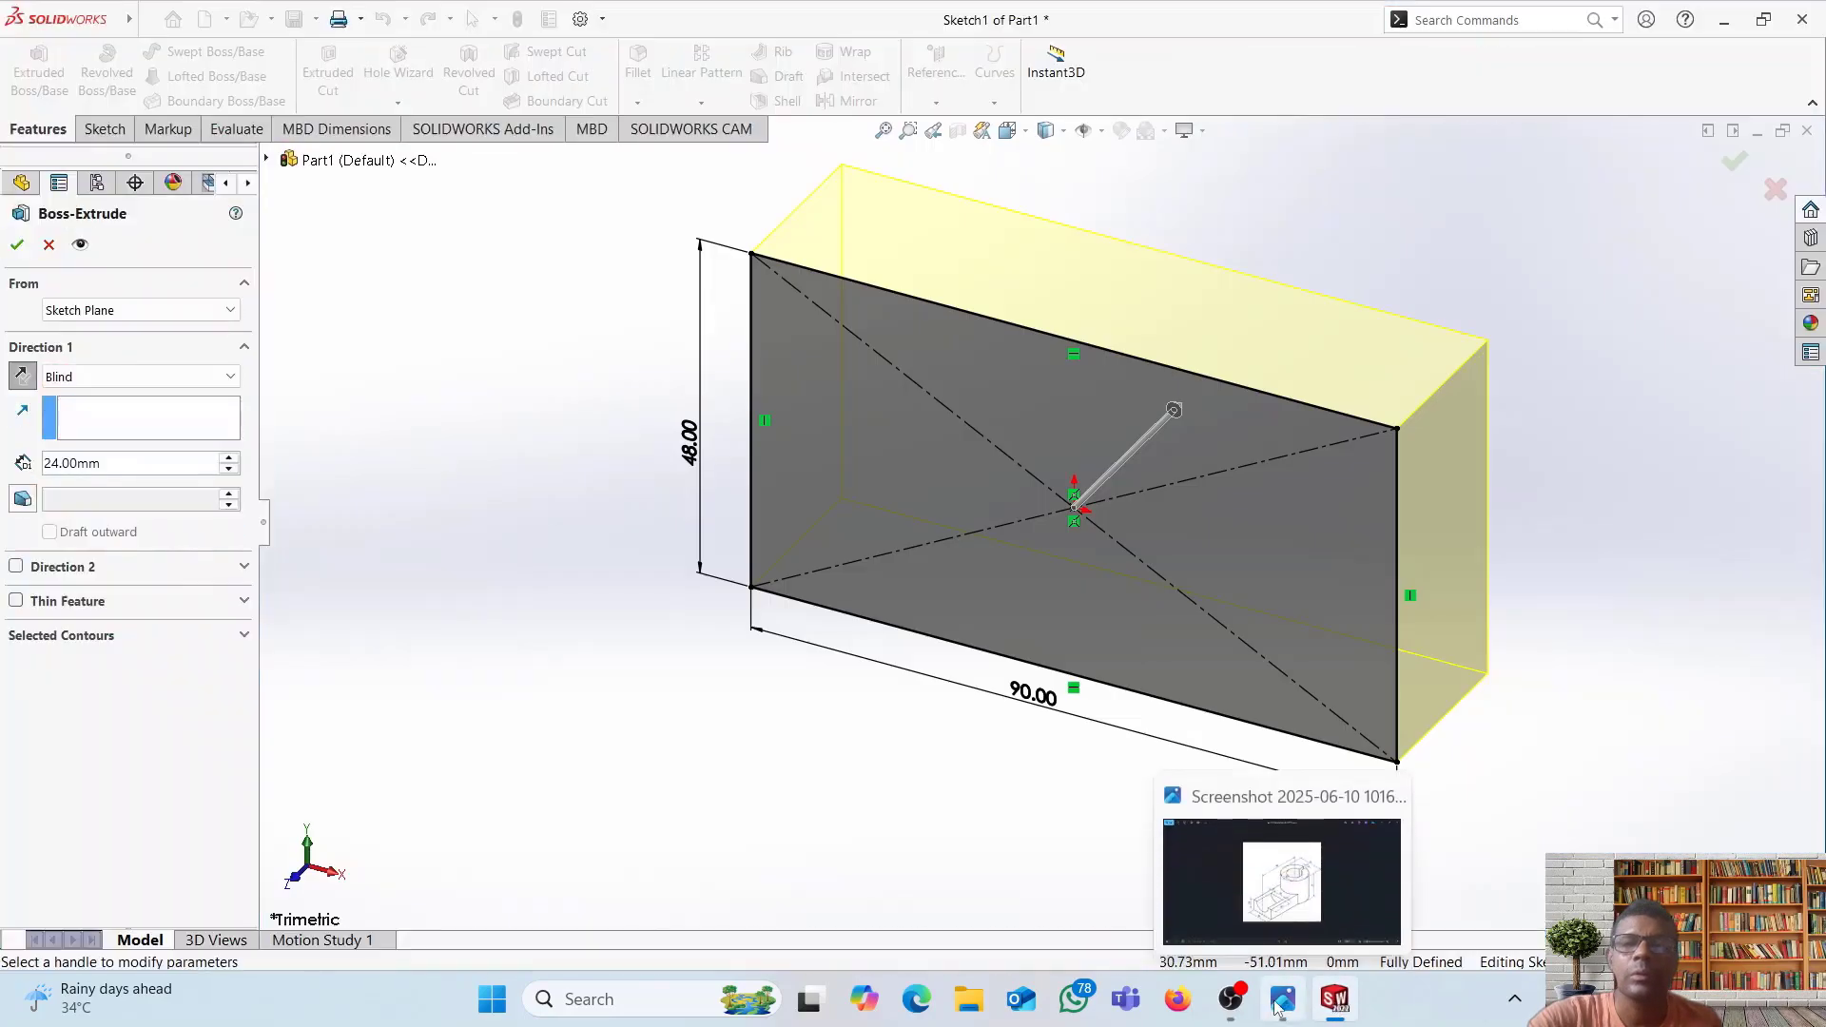
click(1280, 1003)
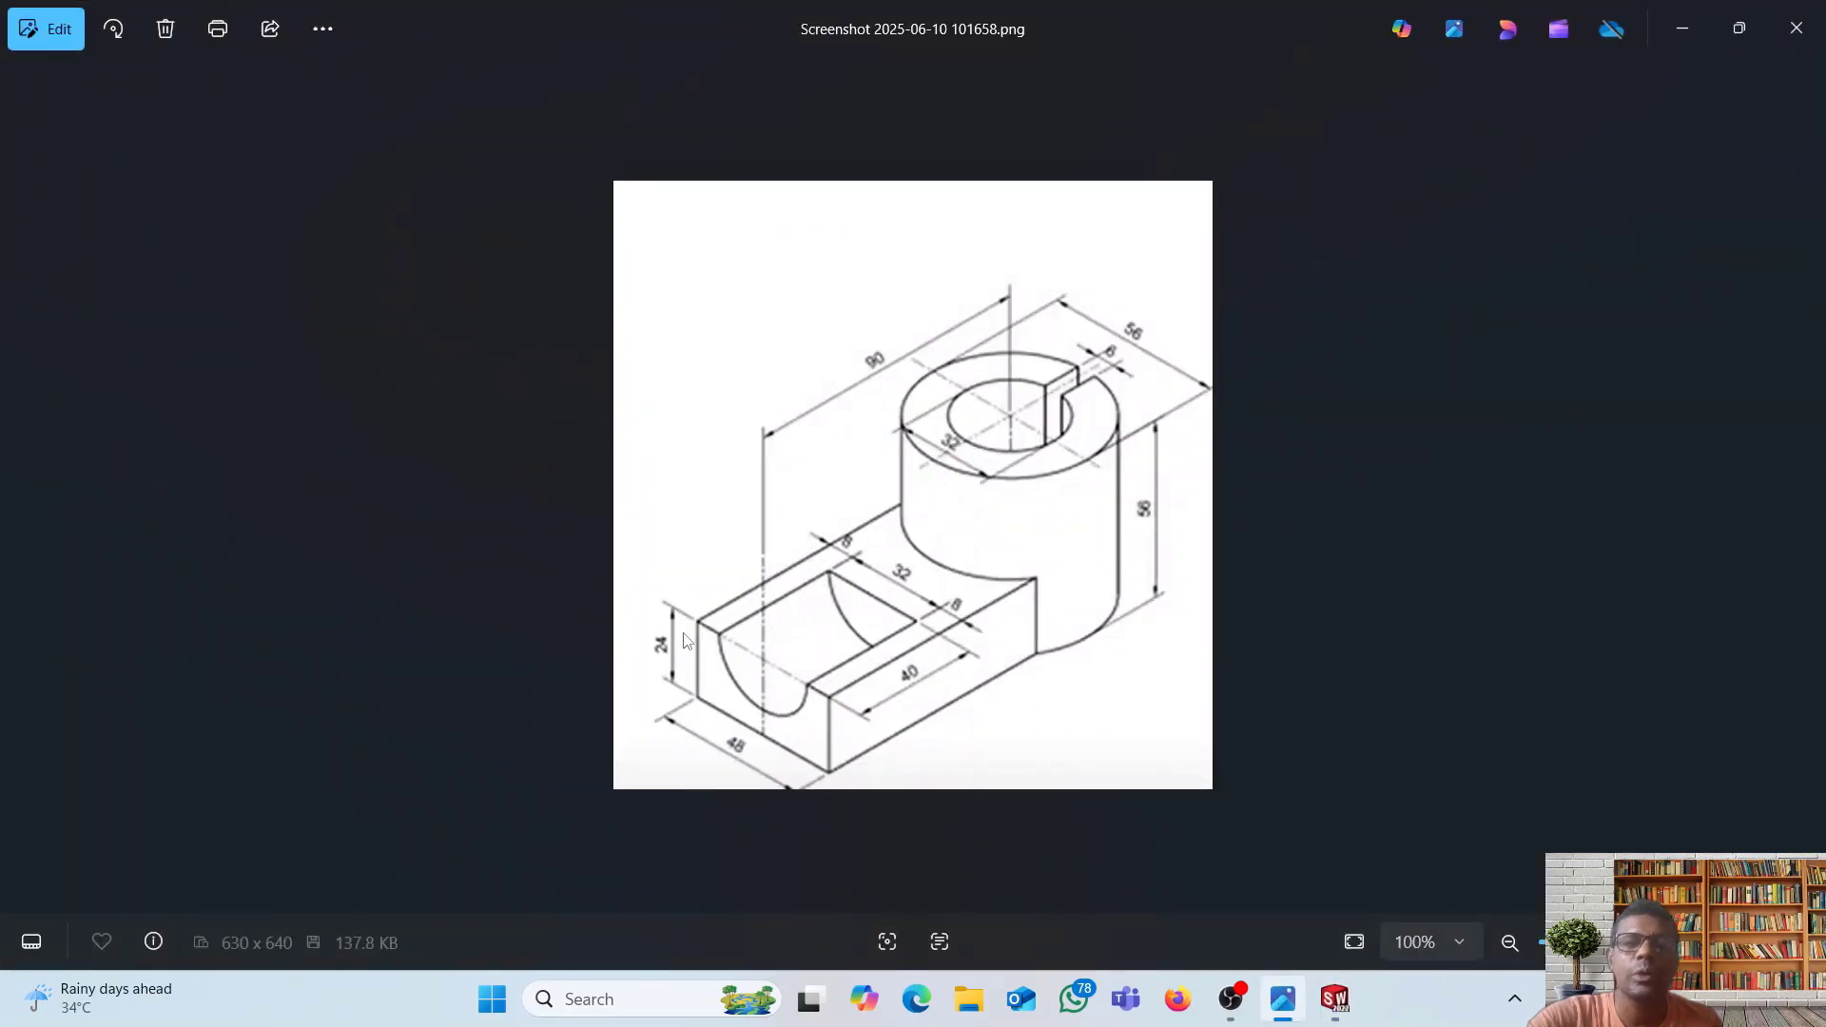
click(1337, 1008)
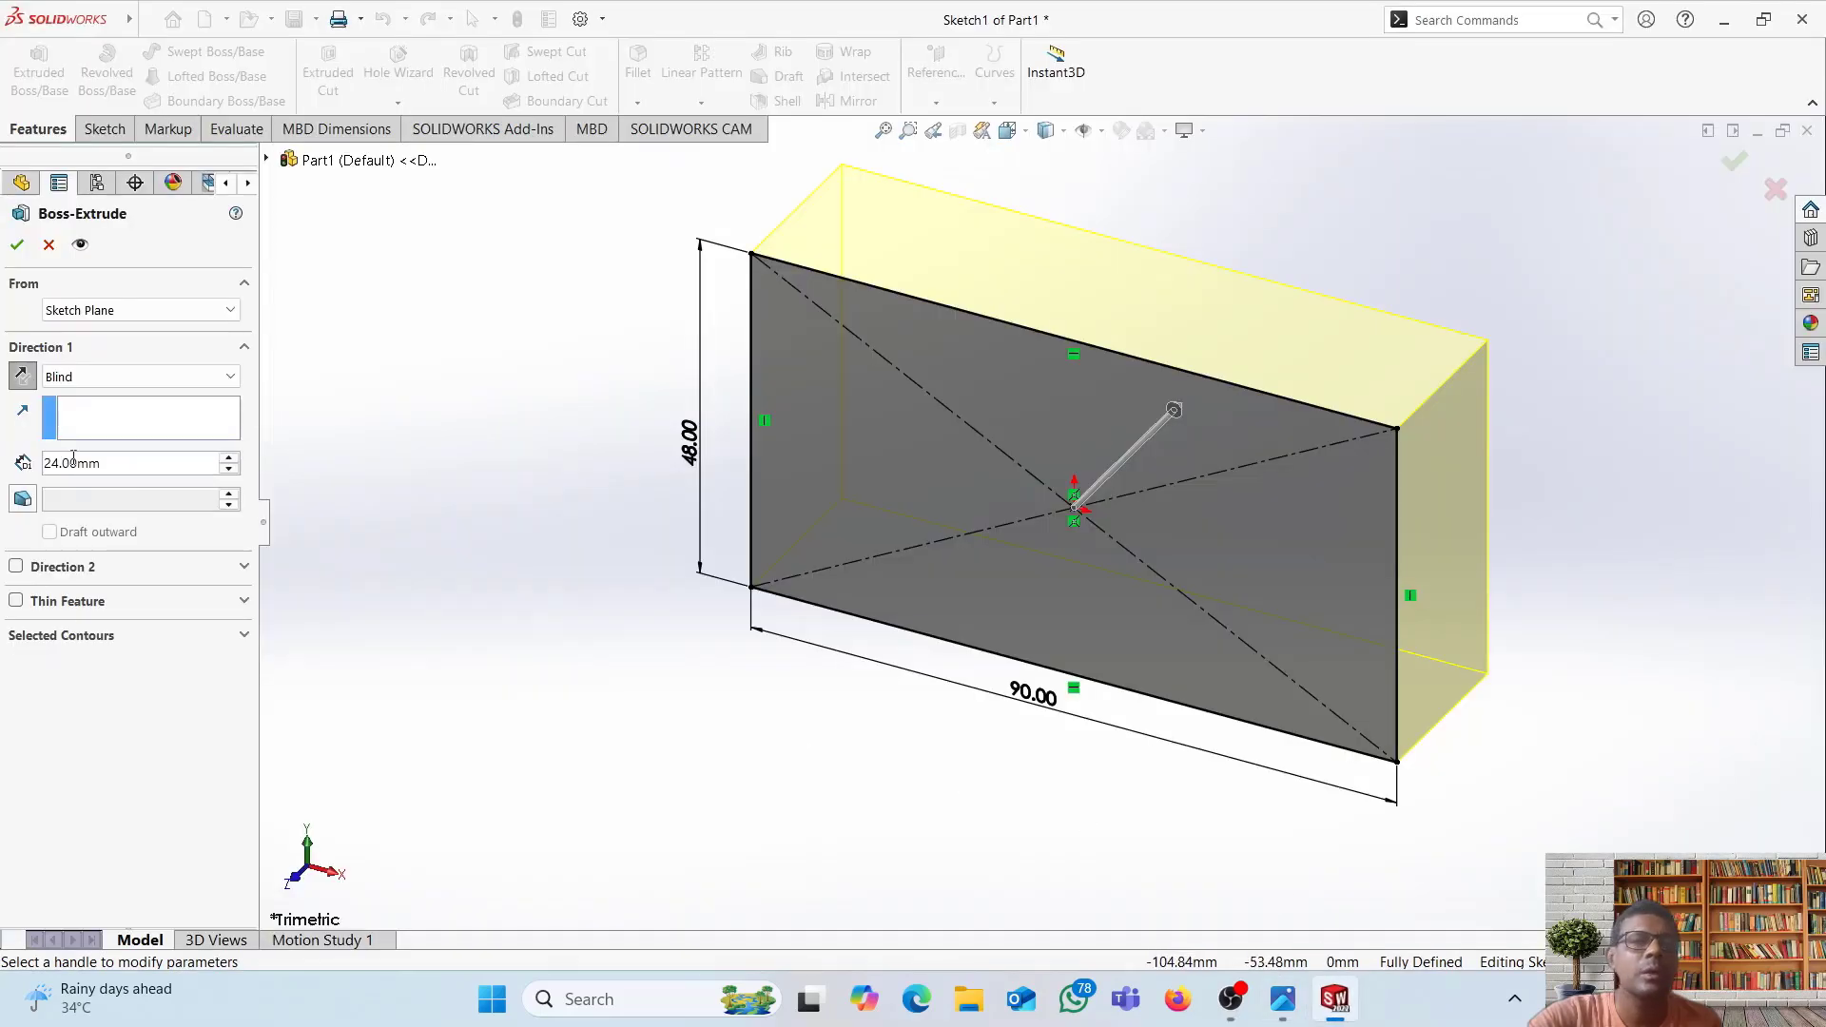
click(17, 246)
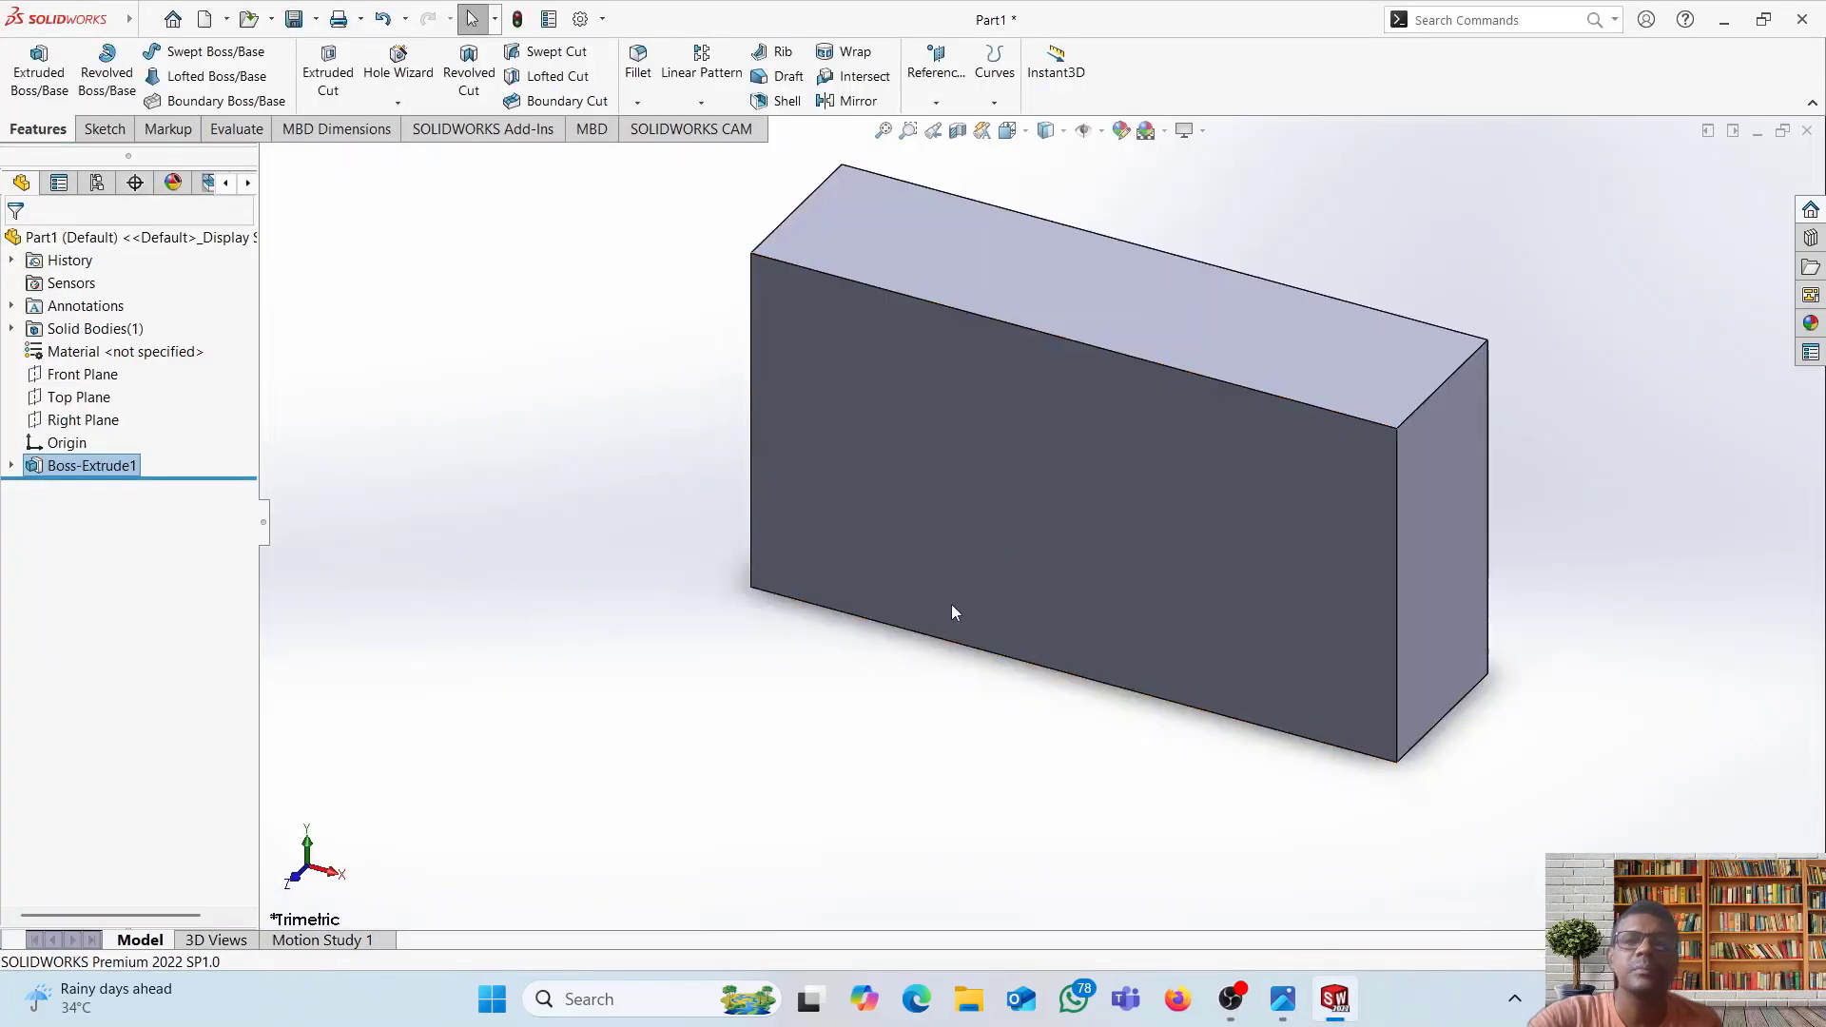
click(989, 516)
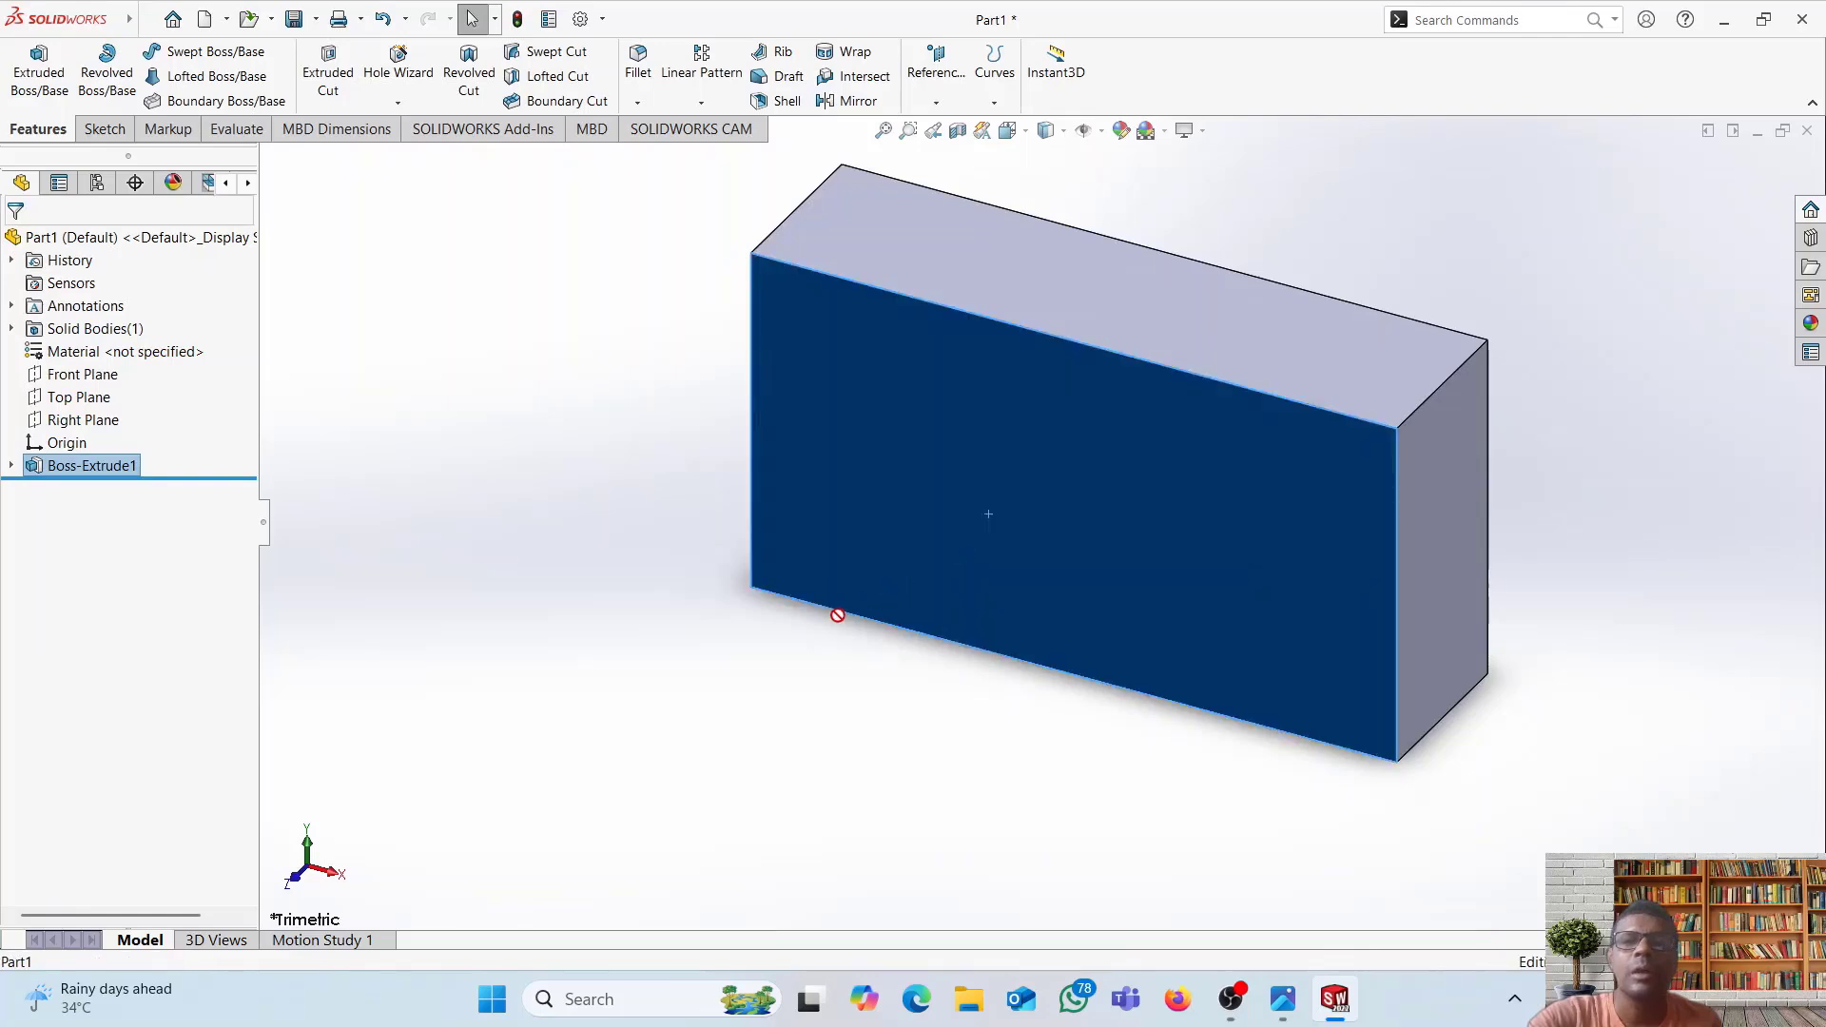
click(832, 676)
drag(918, 685, 921, 685)
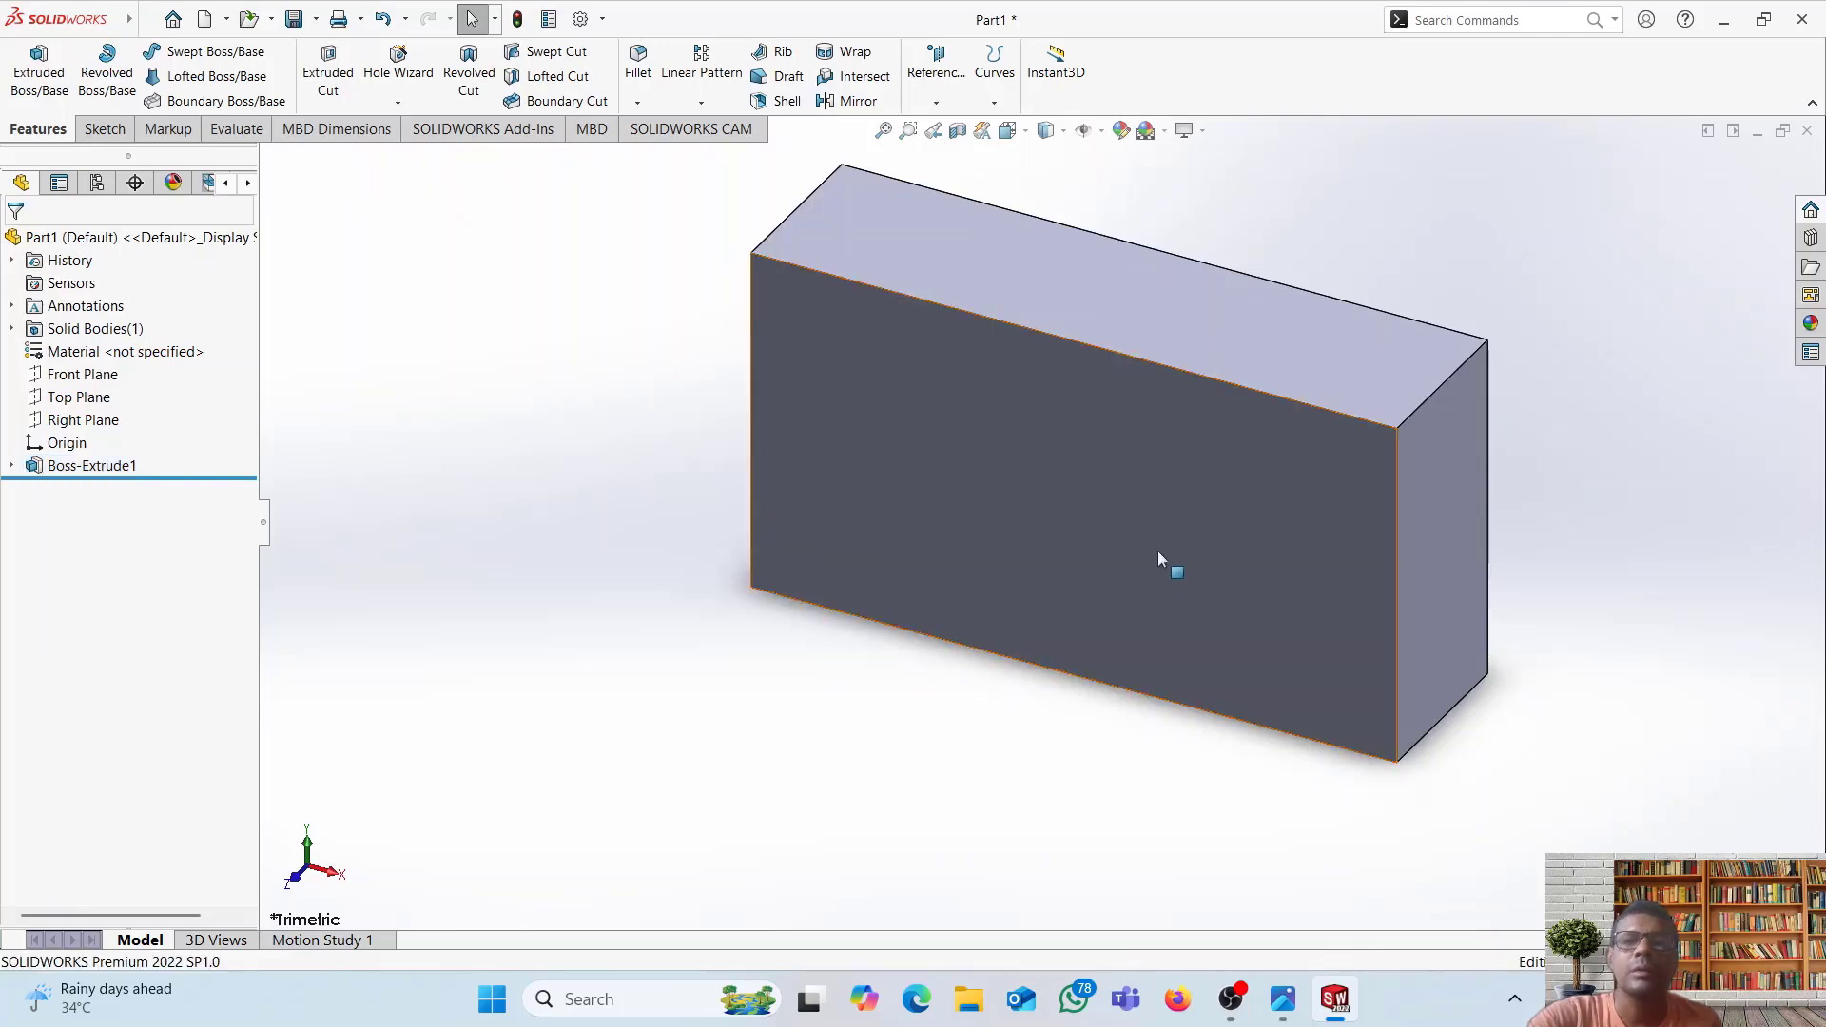
right_drag(1157, 550, 1180, 538)
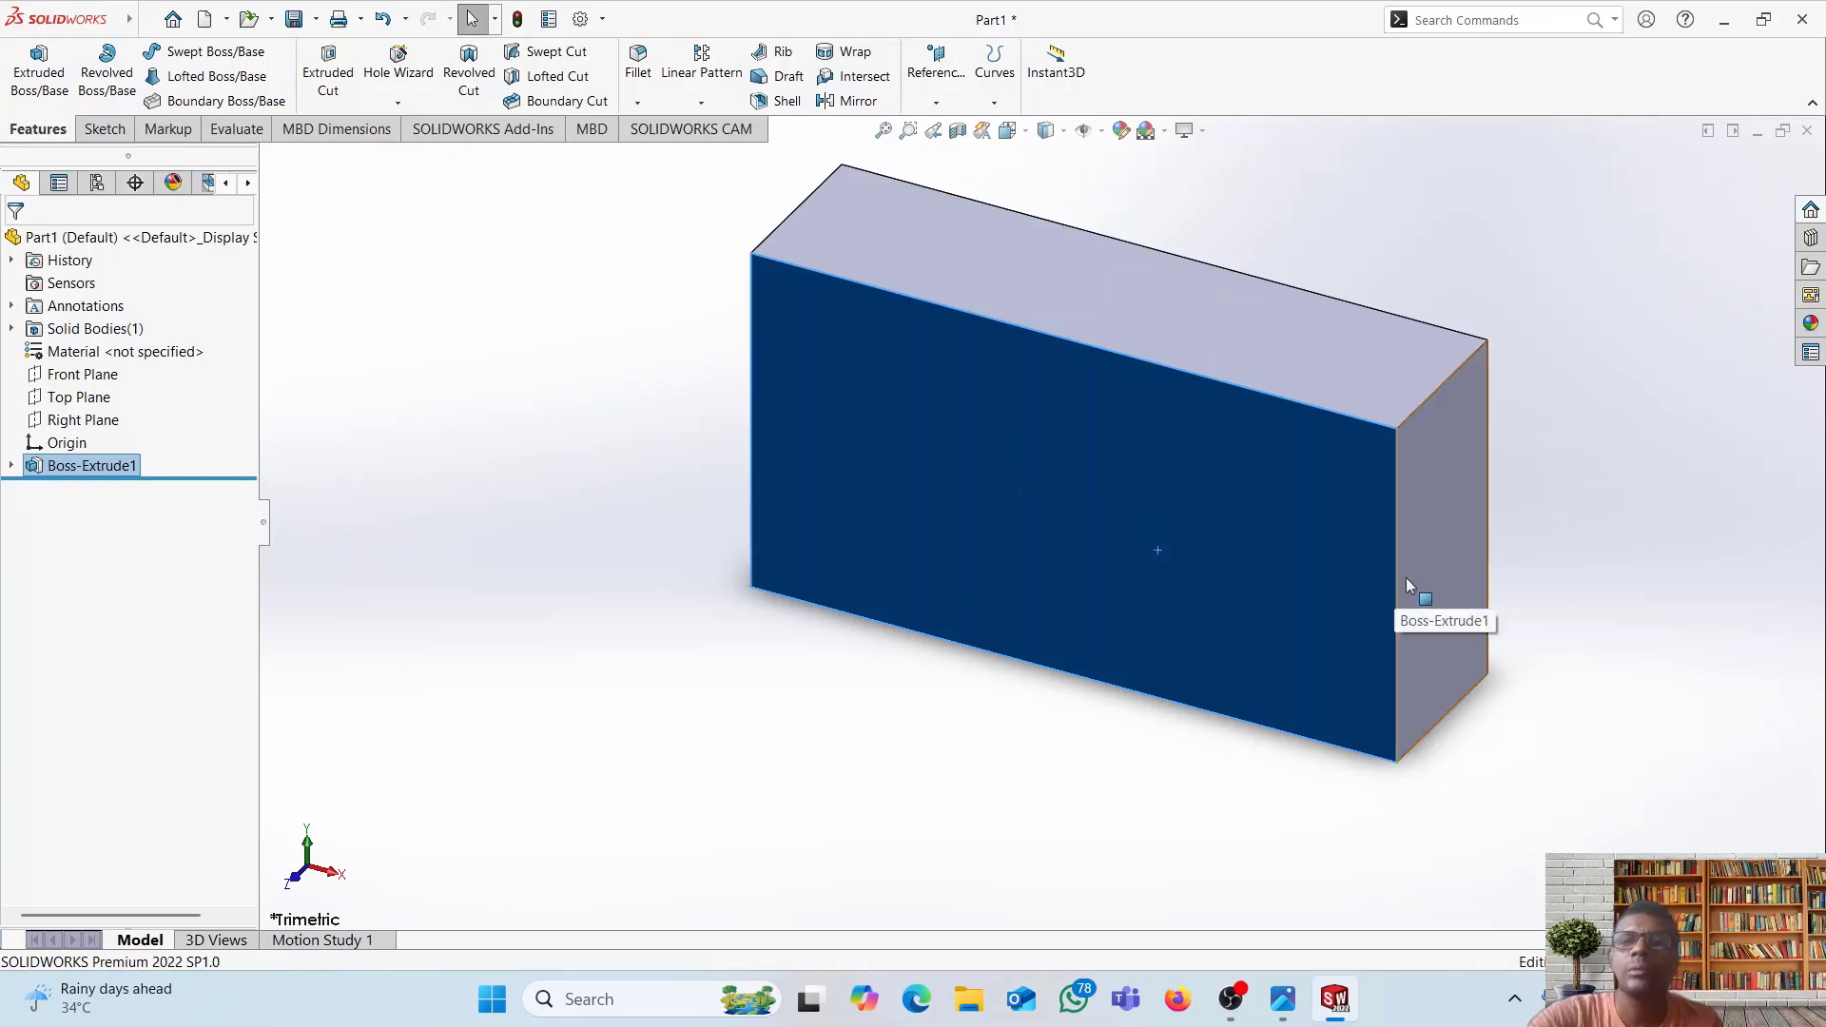
- Sketch a circle of about 14 mm radius on the block's 48 by 24 mm end face, centred on the origin at the long edge's midpoint
middle_drag(1406, 578, 1513, 543)
click(788, 342)
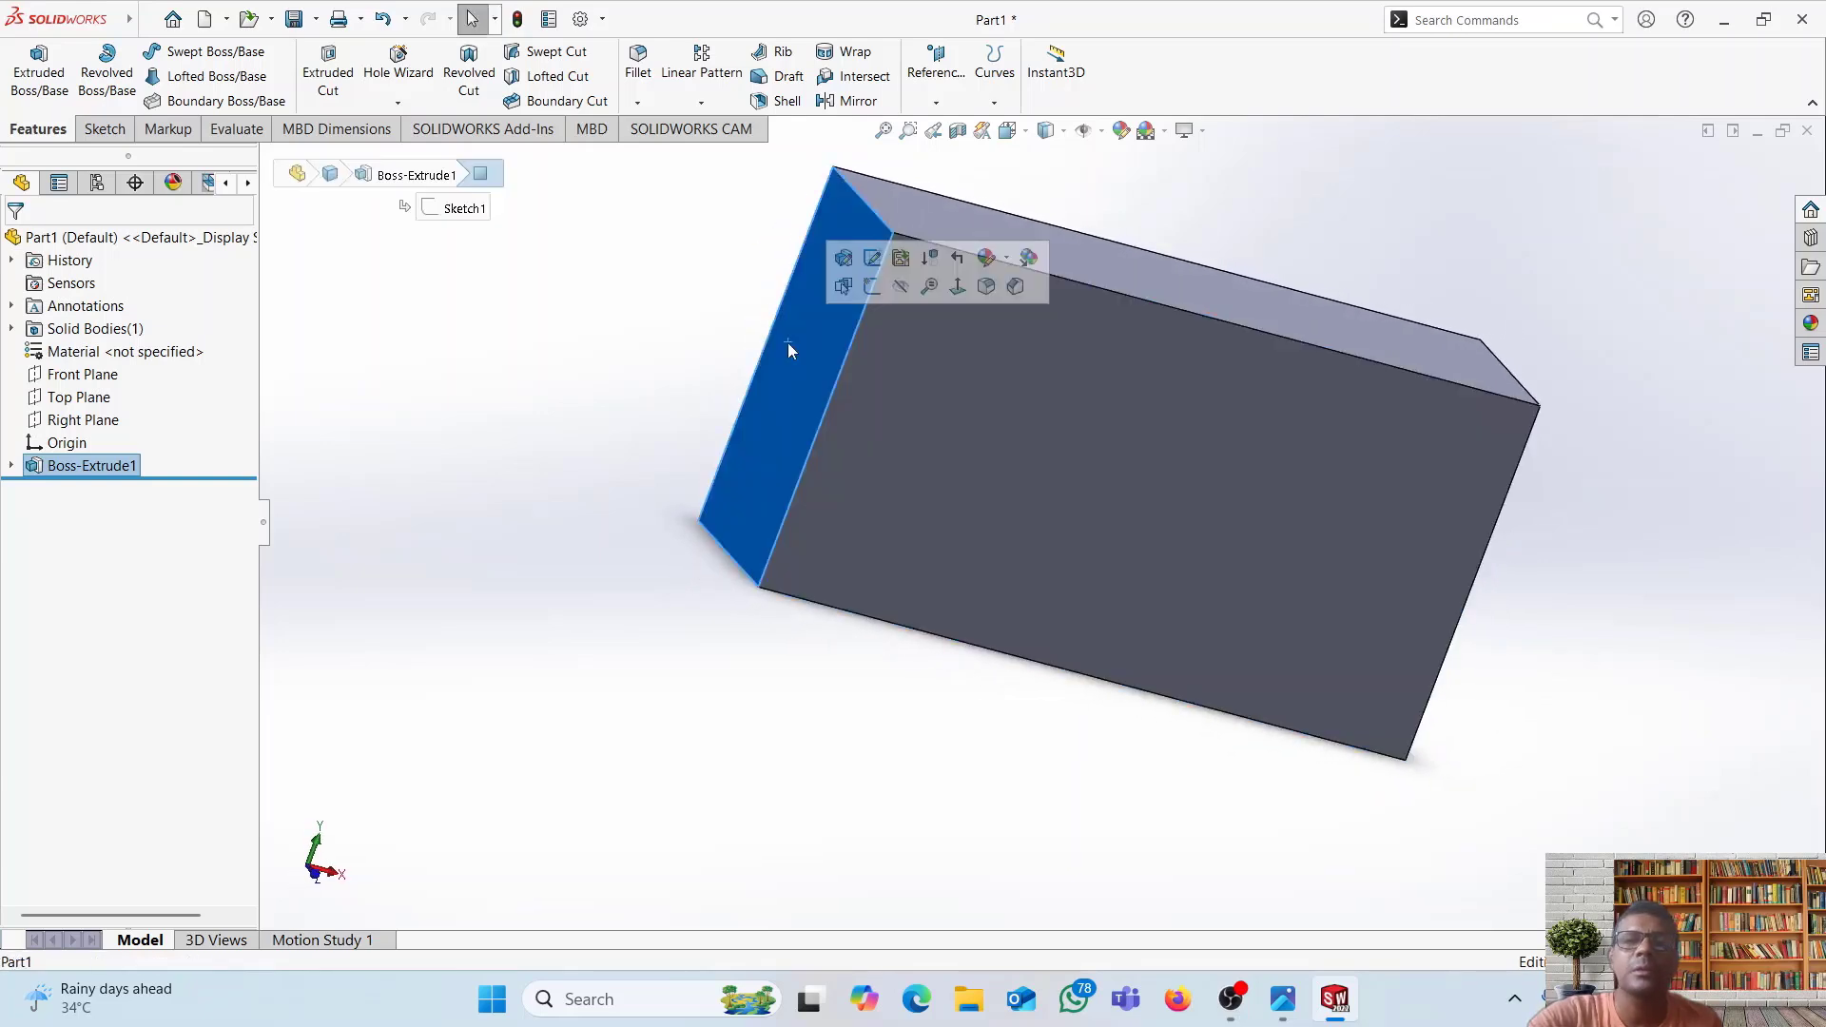
click(102, 130)
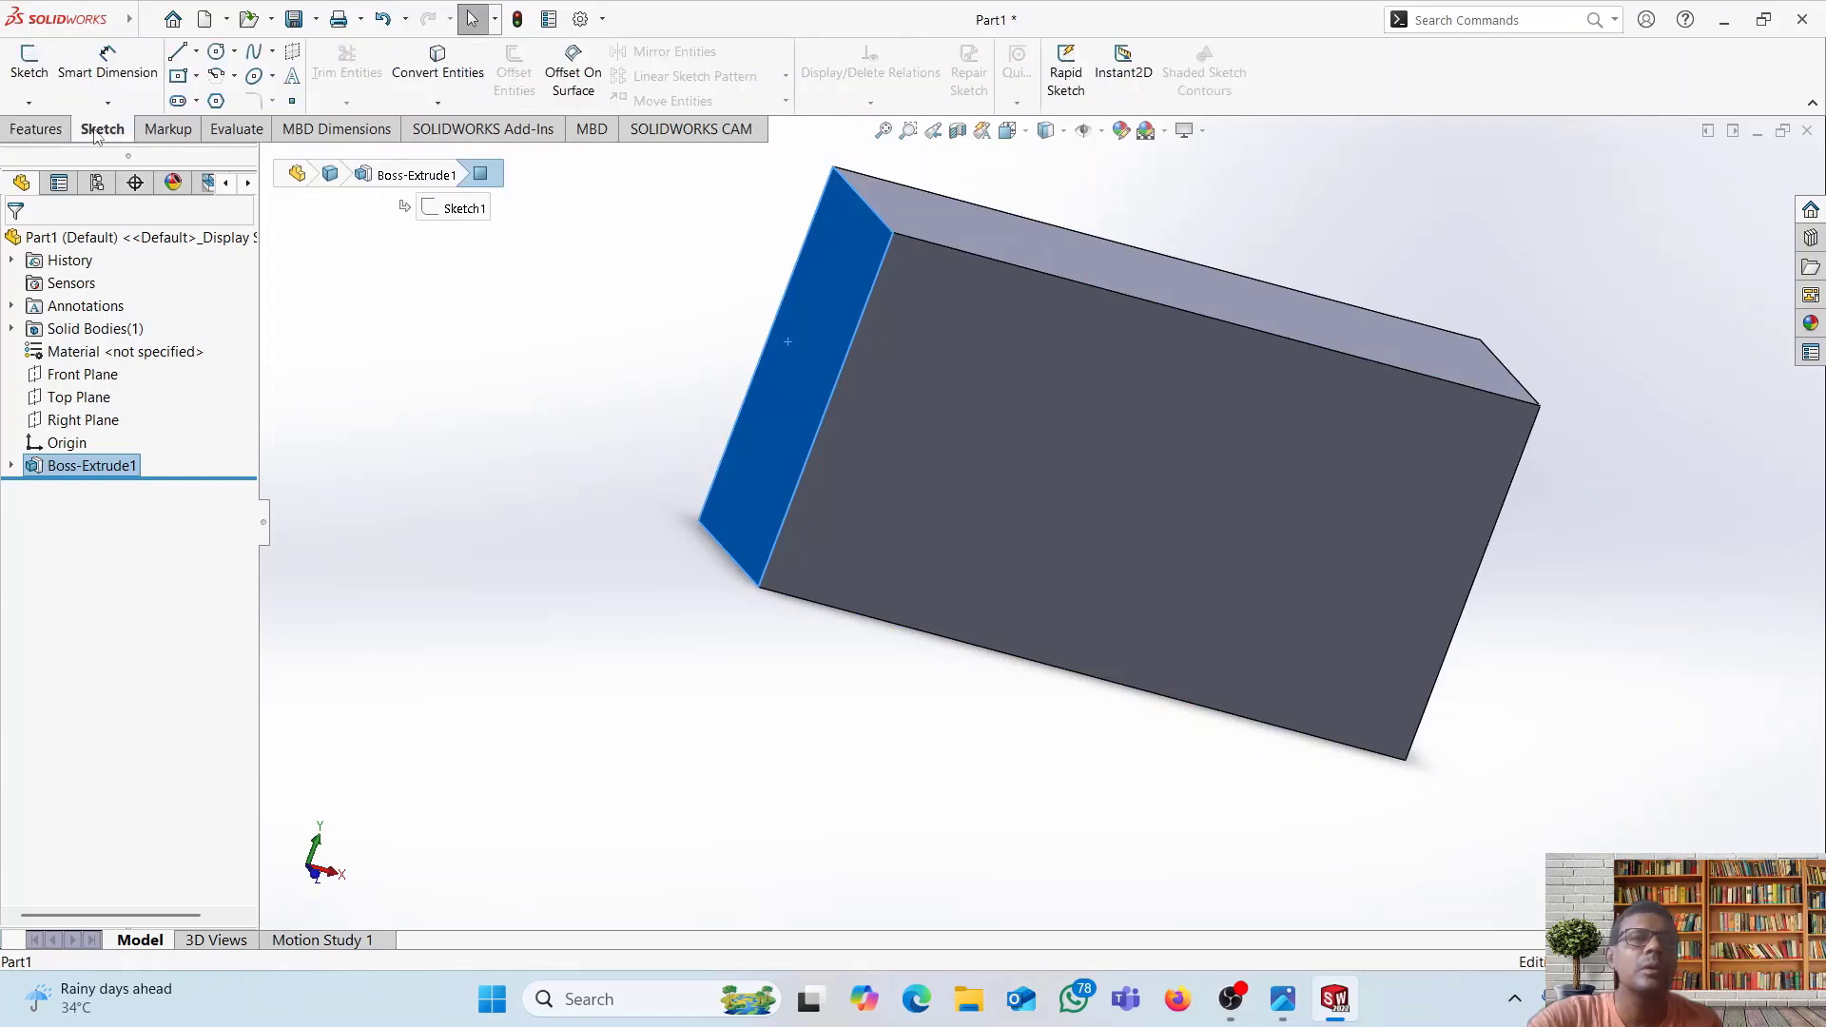
click(29, 63)
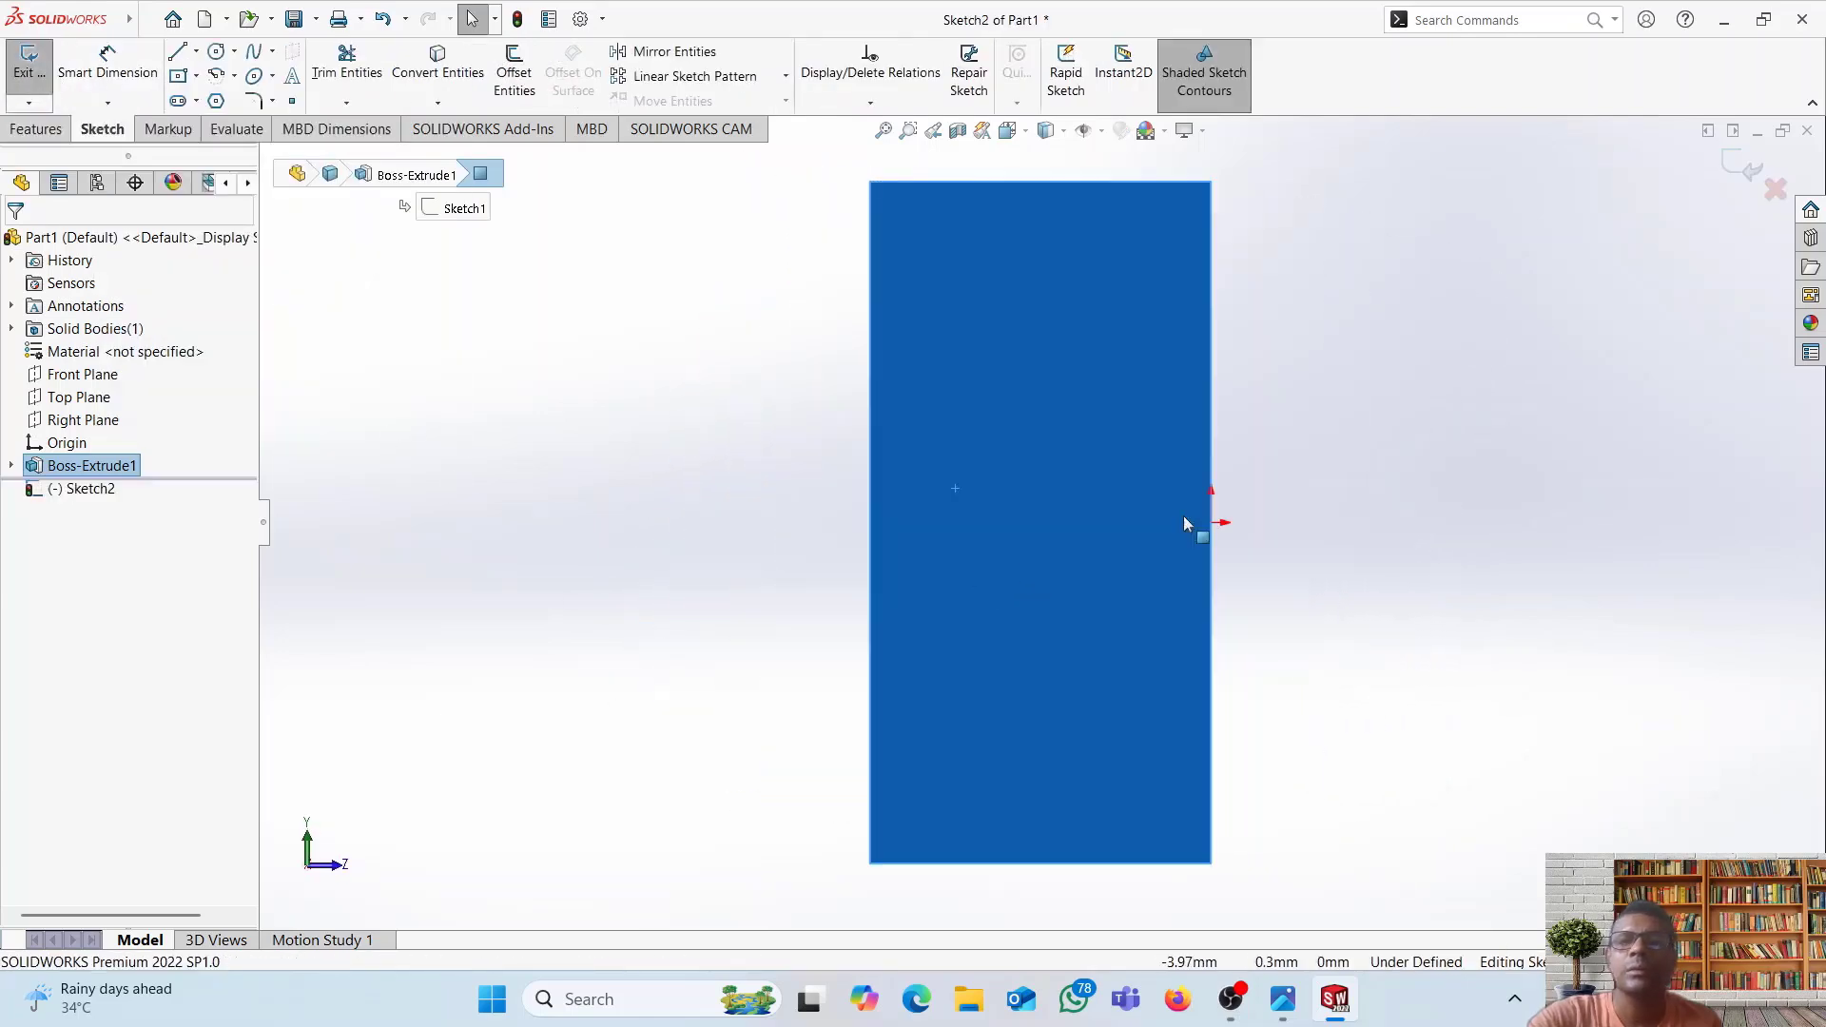
click(235, 54)
click(243, 75)
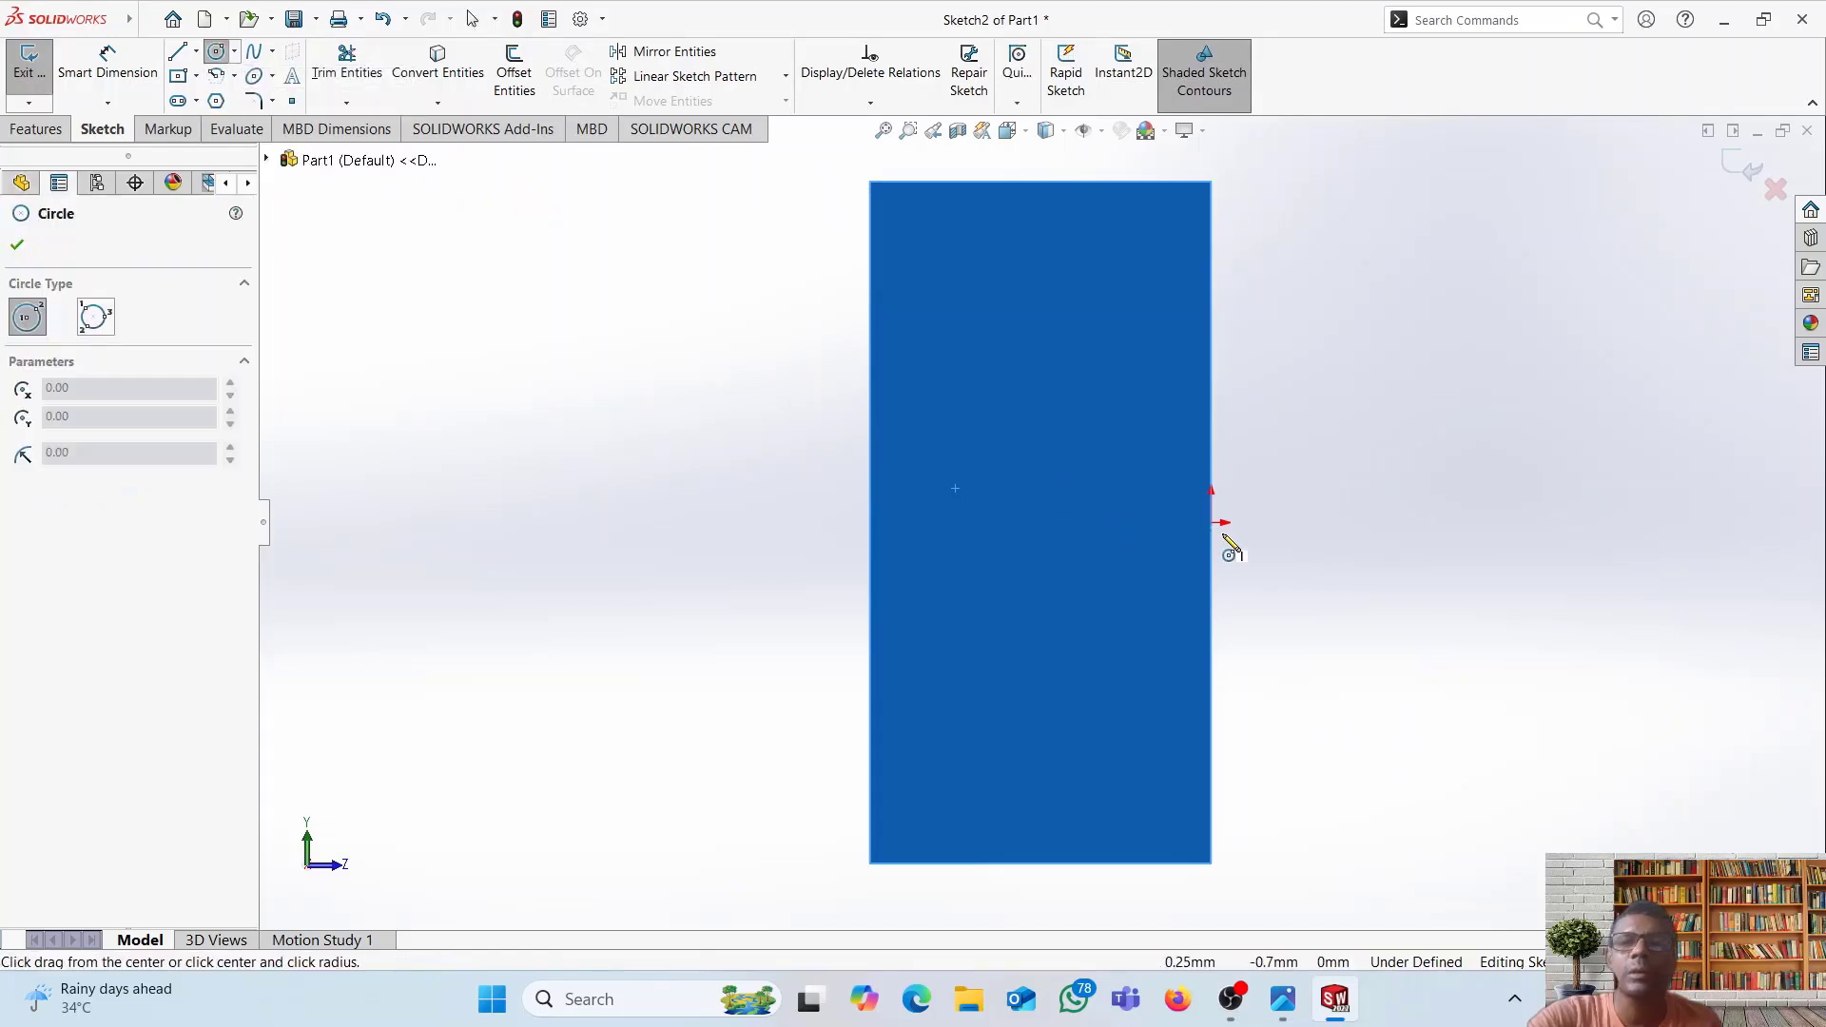
click(1212, 522)
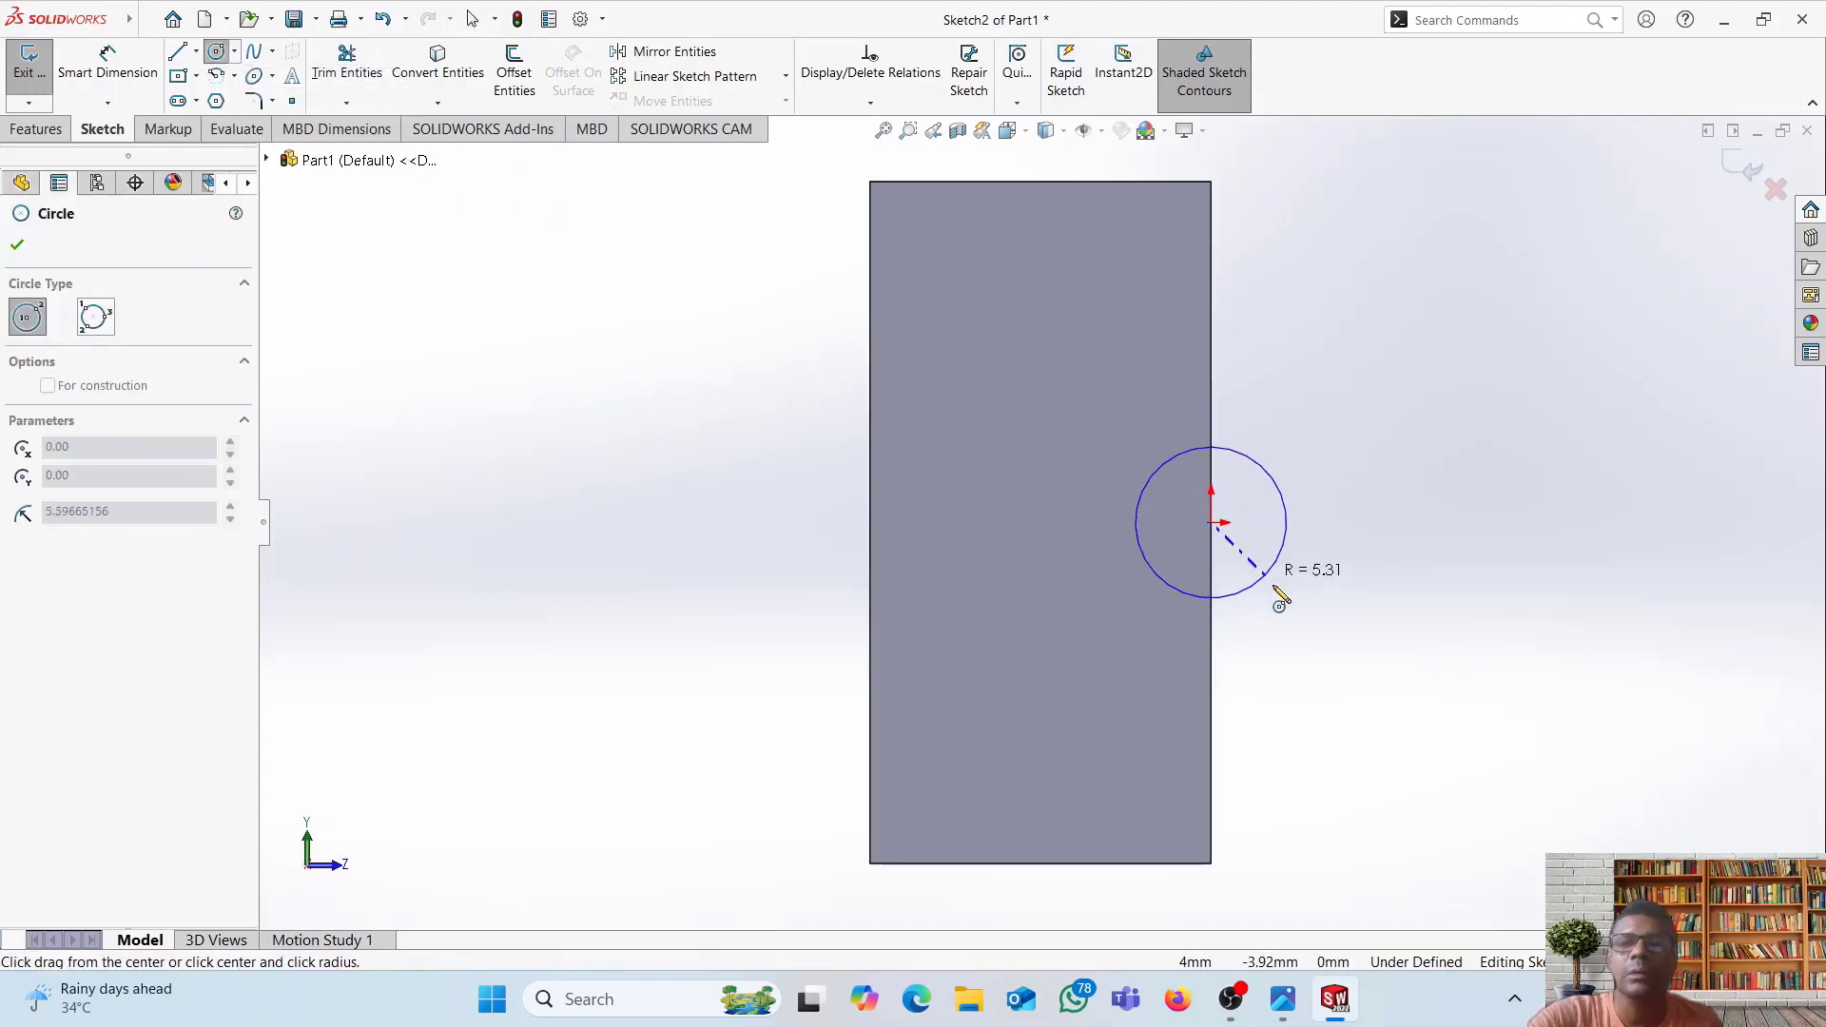
click(1354, 681)
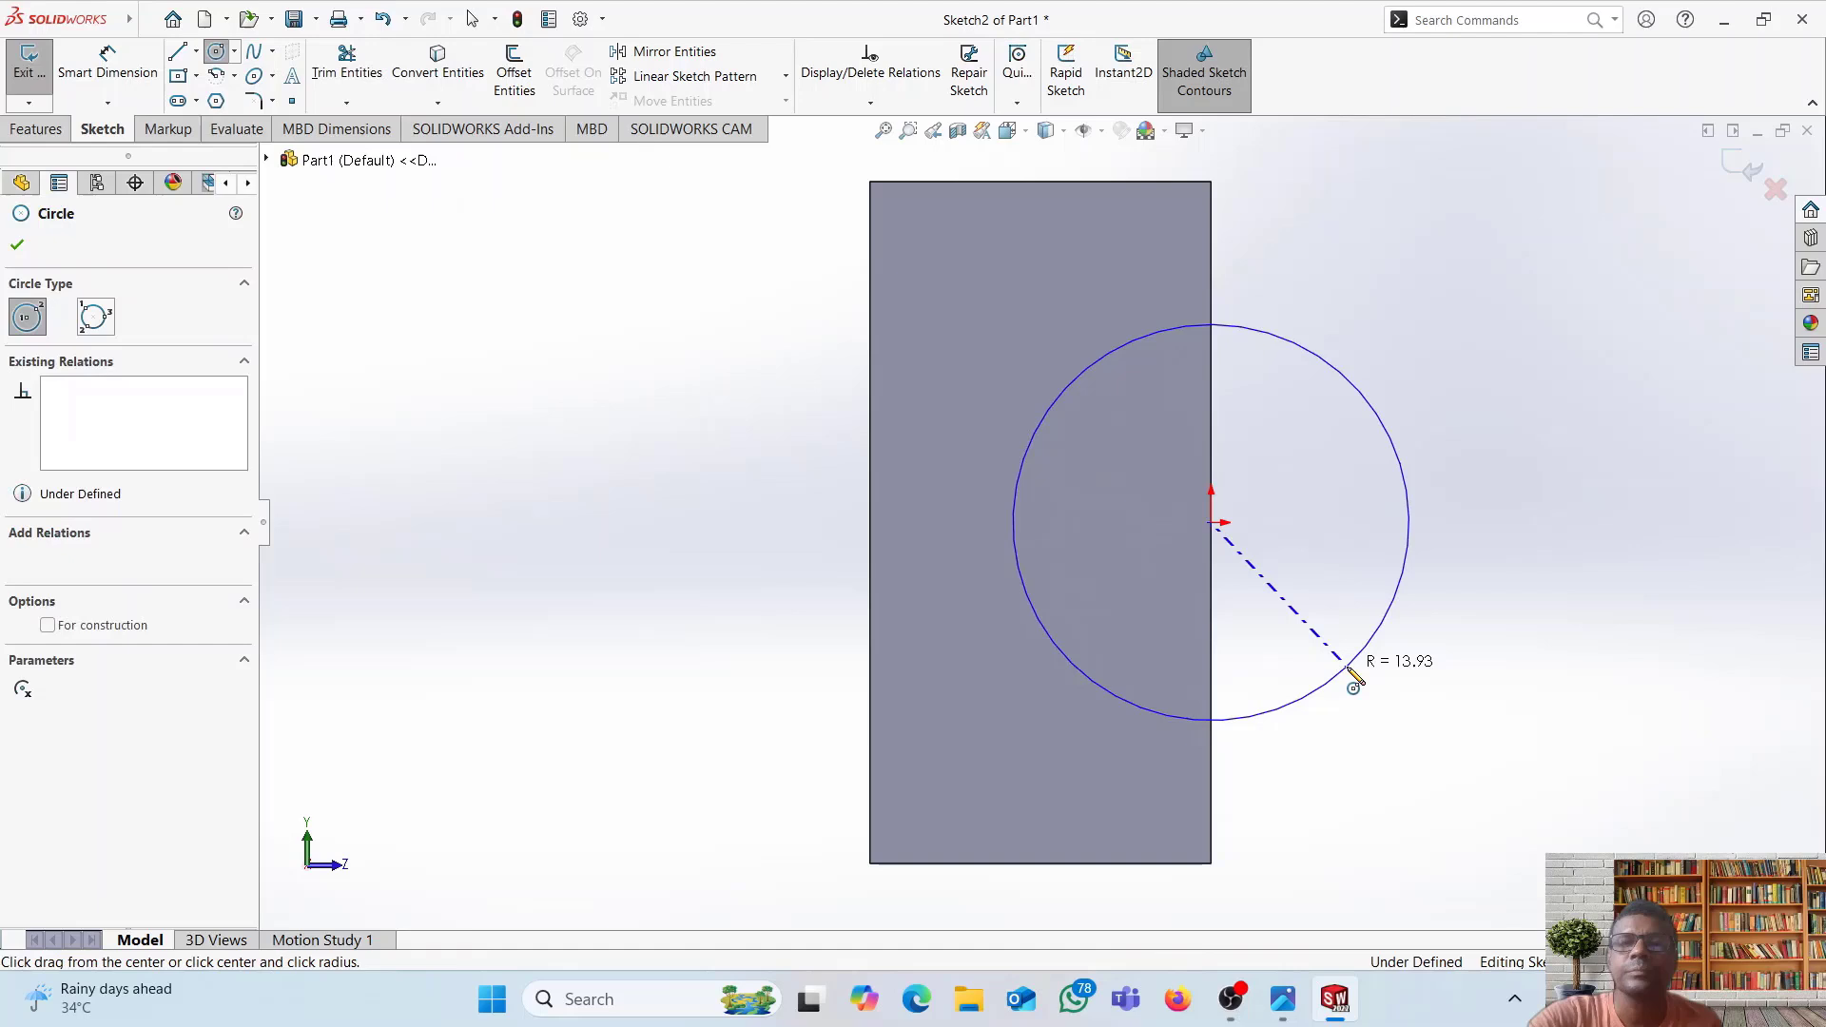
- Check the reference drawing and dimension the circle's diameter as 32 mm
click(1283, 1002)
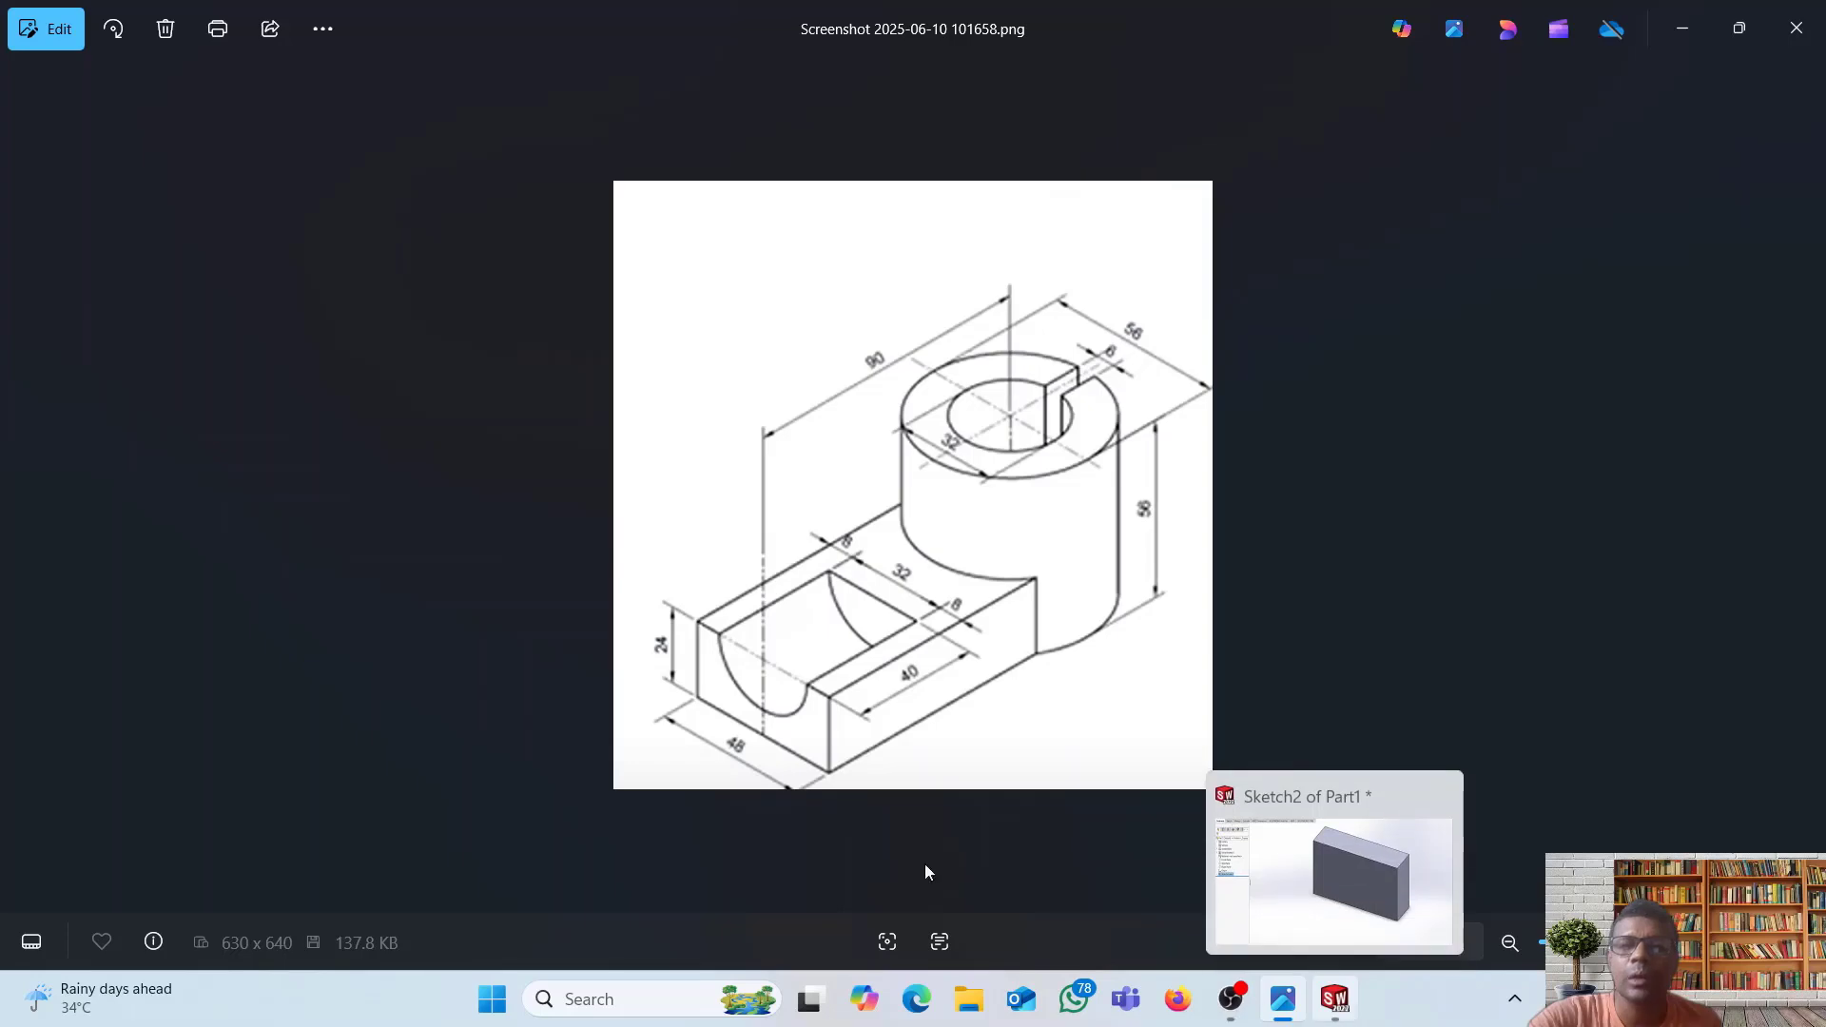
click(1335, 1003)
click(108, 62)
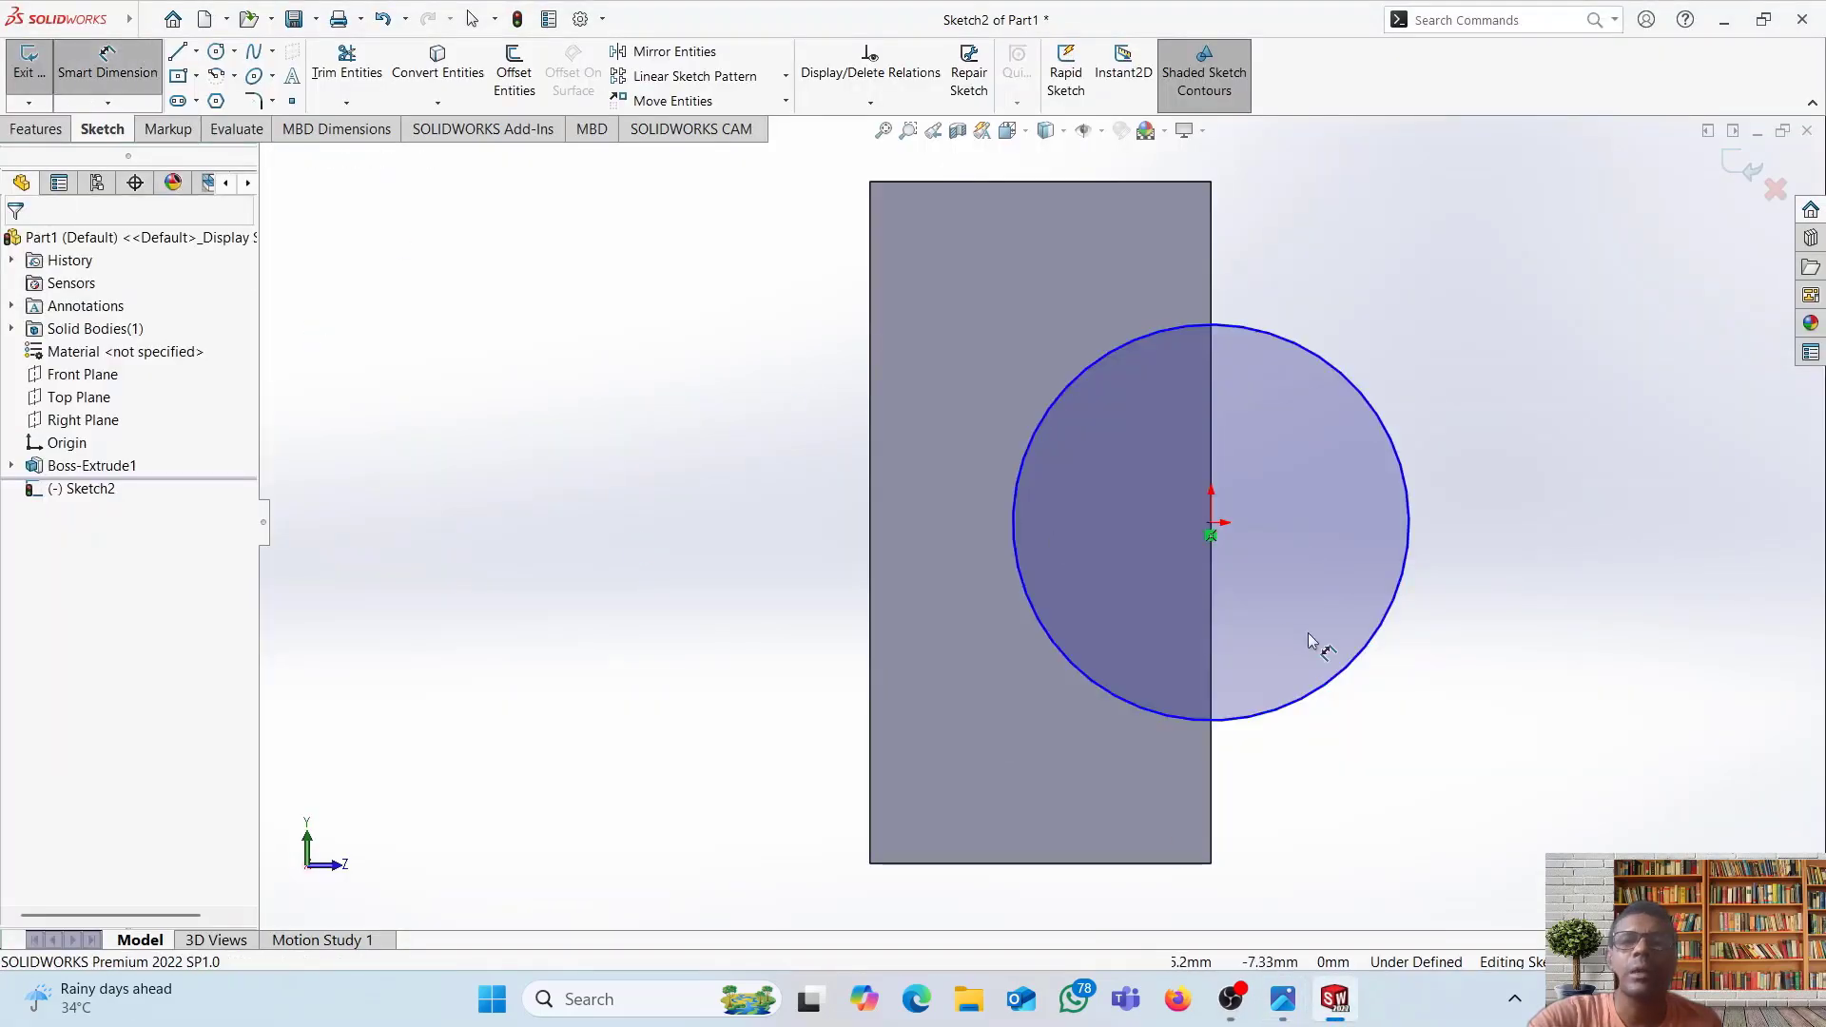
click(1339, 721)
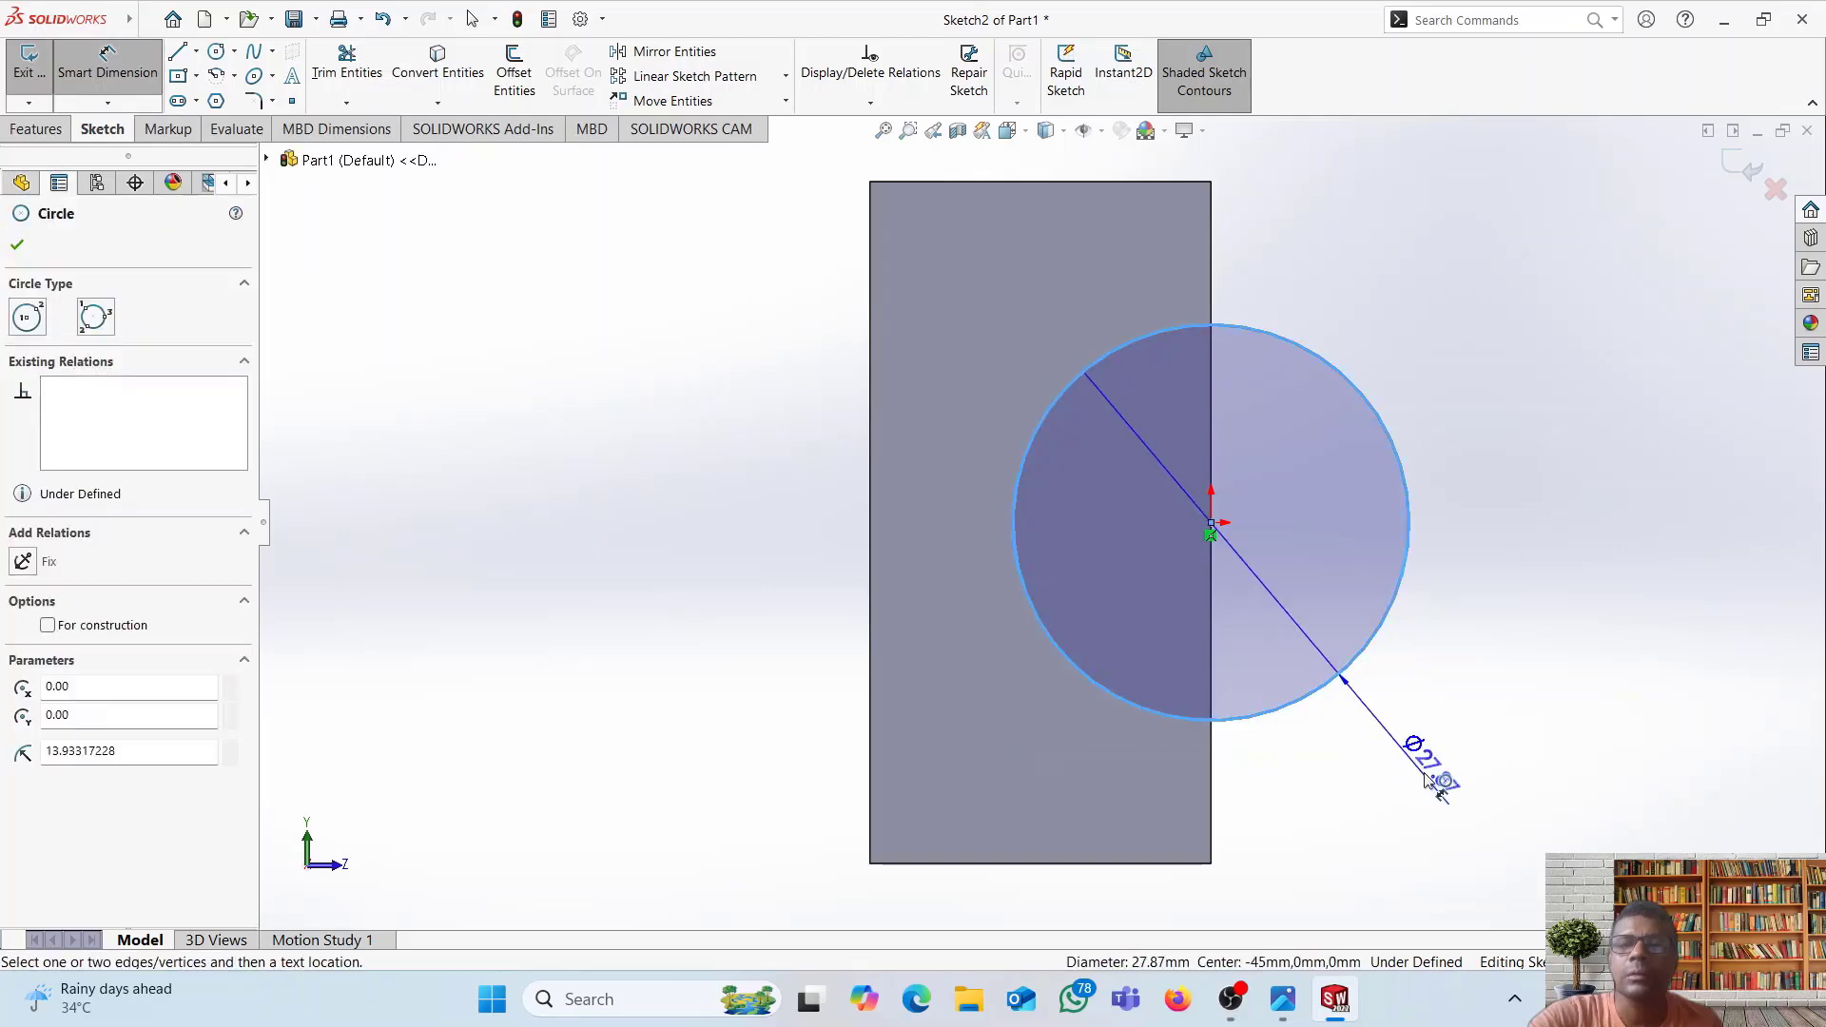
click(1422, 775)
text(32)
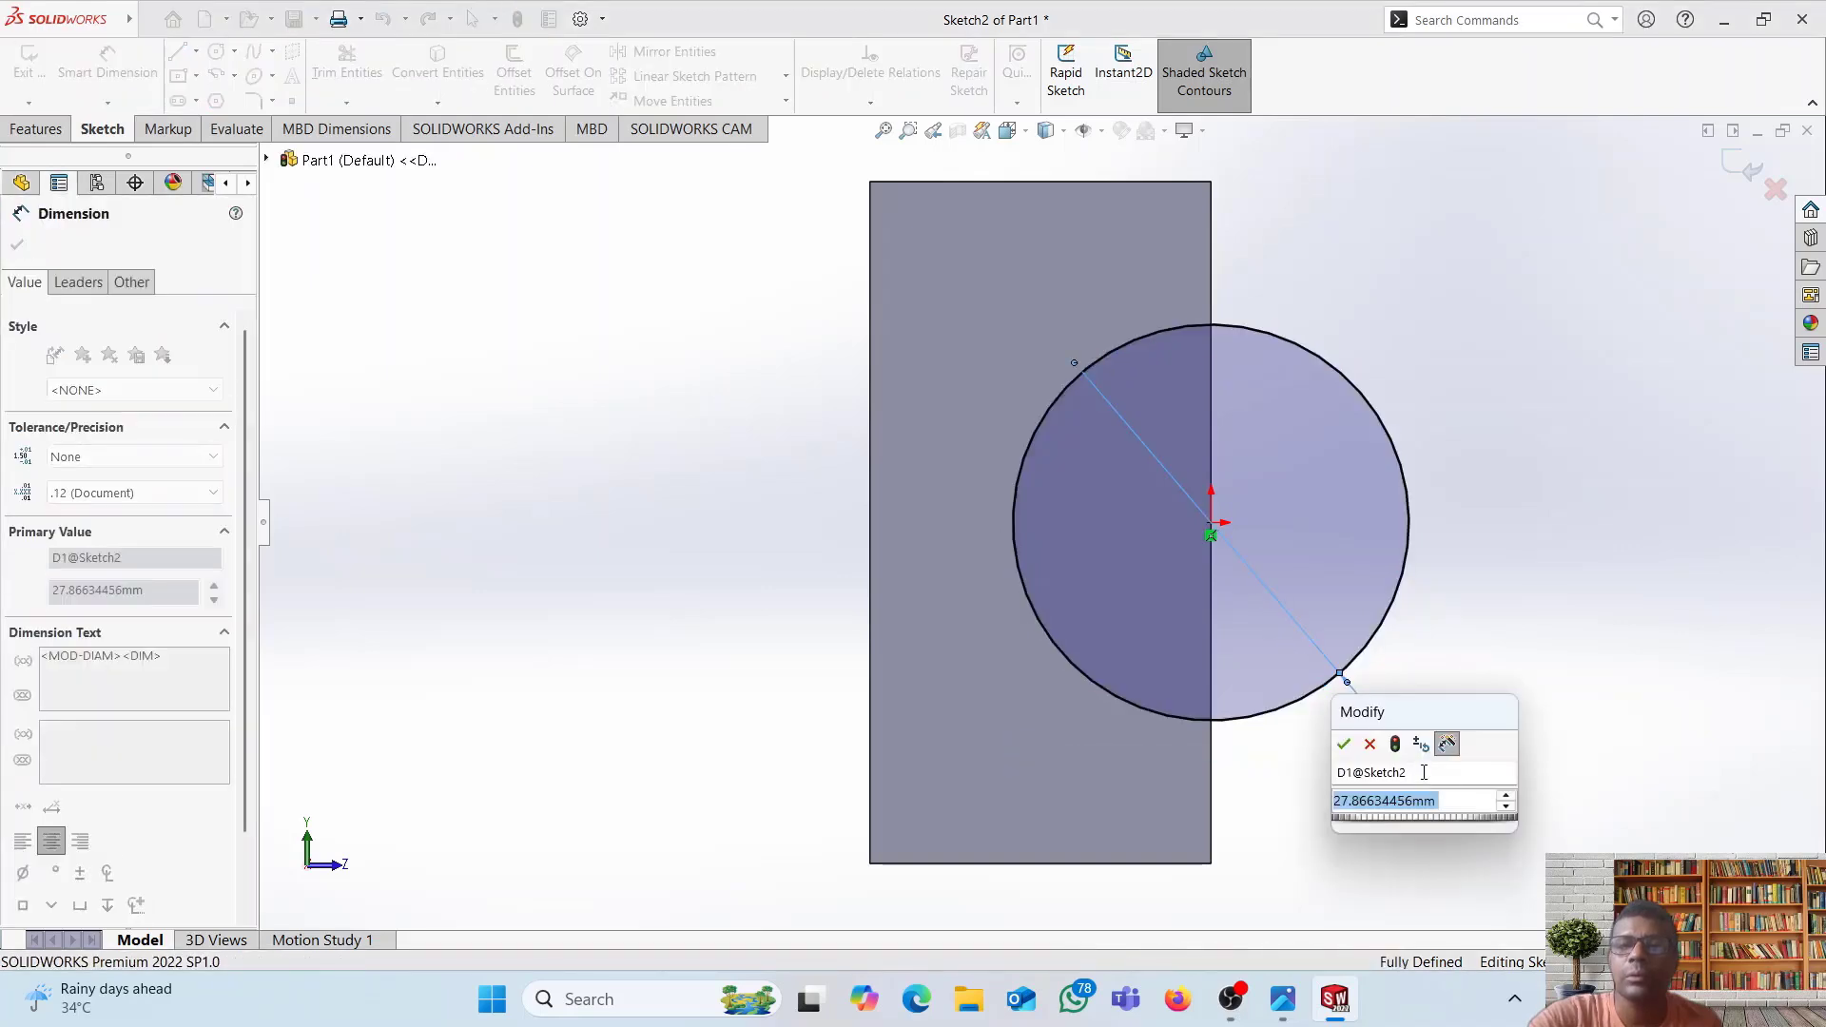
key(Return)
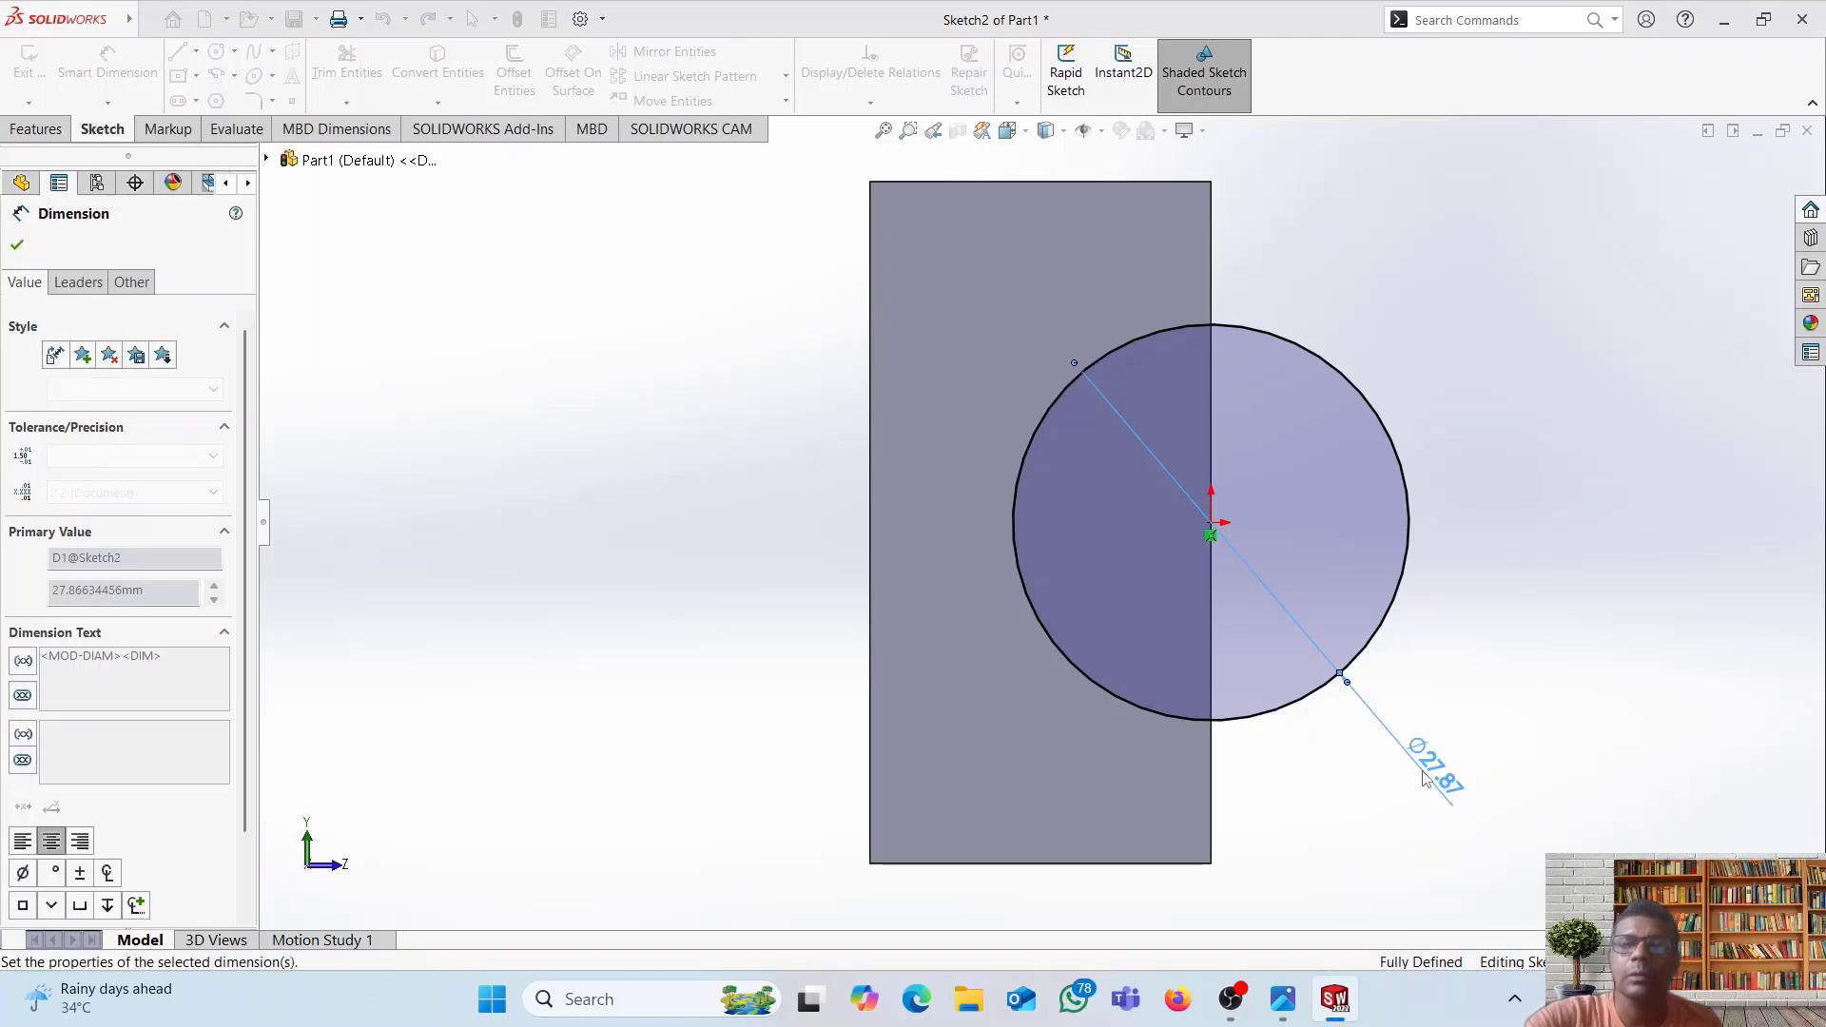
click(17, 247)
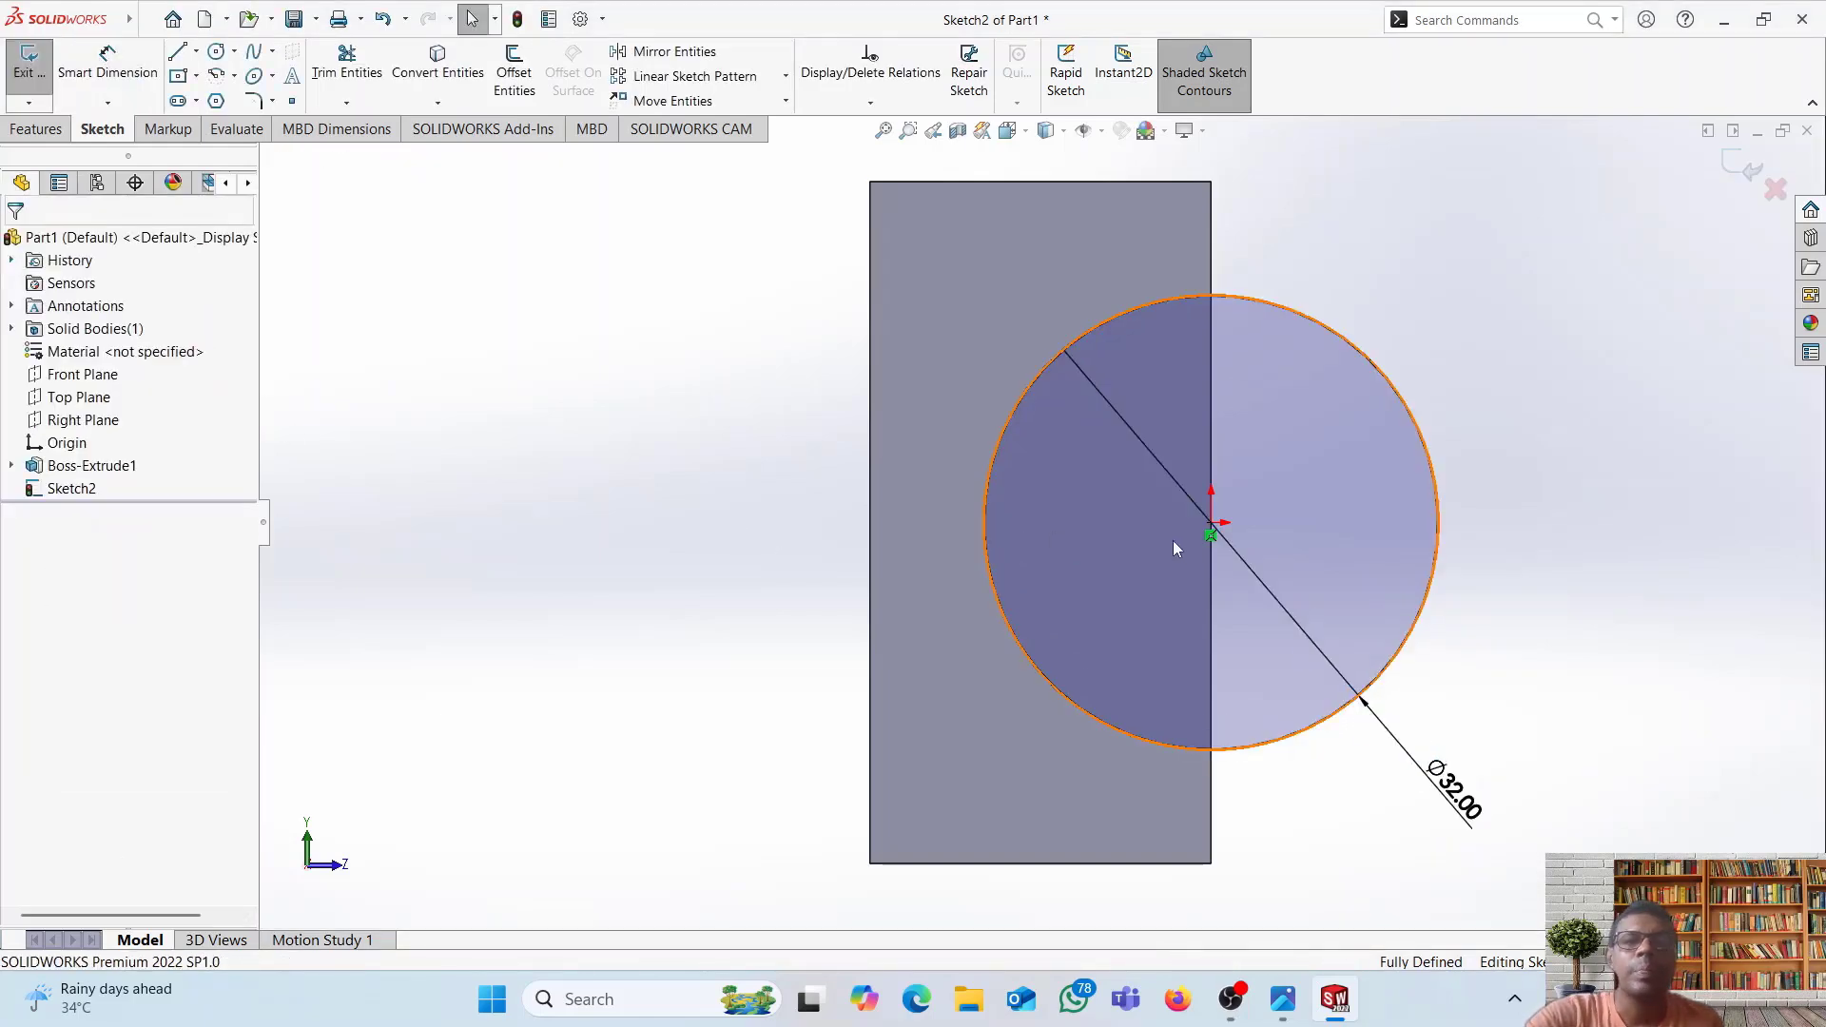
- Cut-extrude the circle as a blind cut 40 mm deep into the block, checking the depth against the reference drawing
click(40, 131)
click(320, 76)
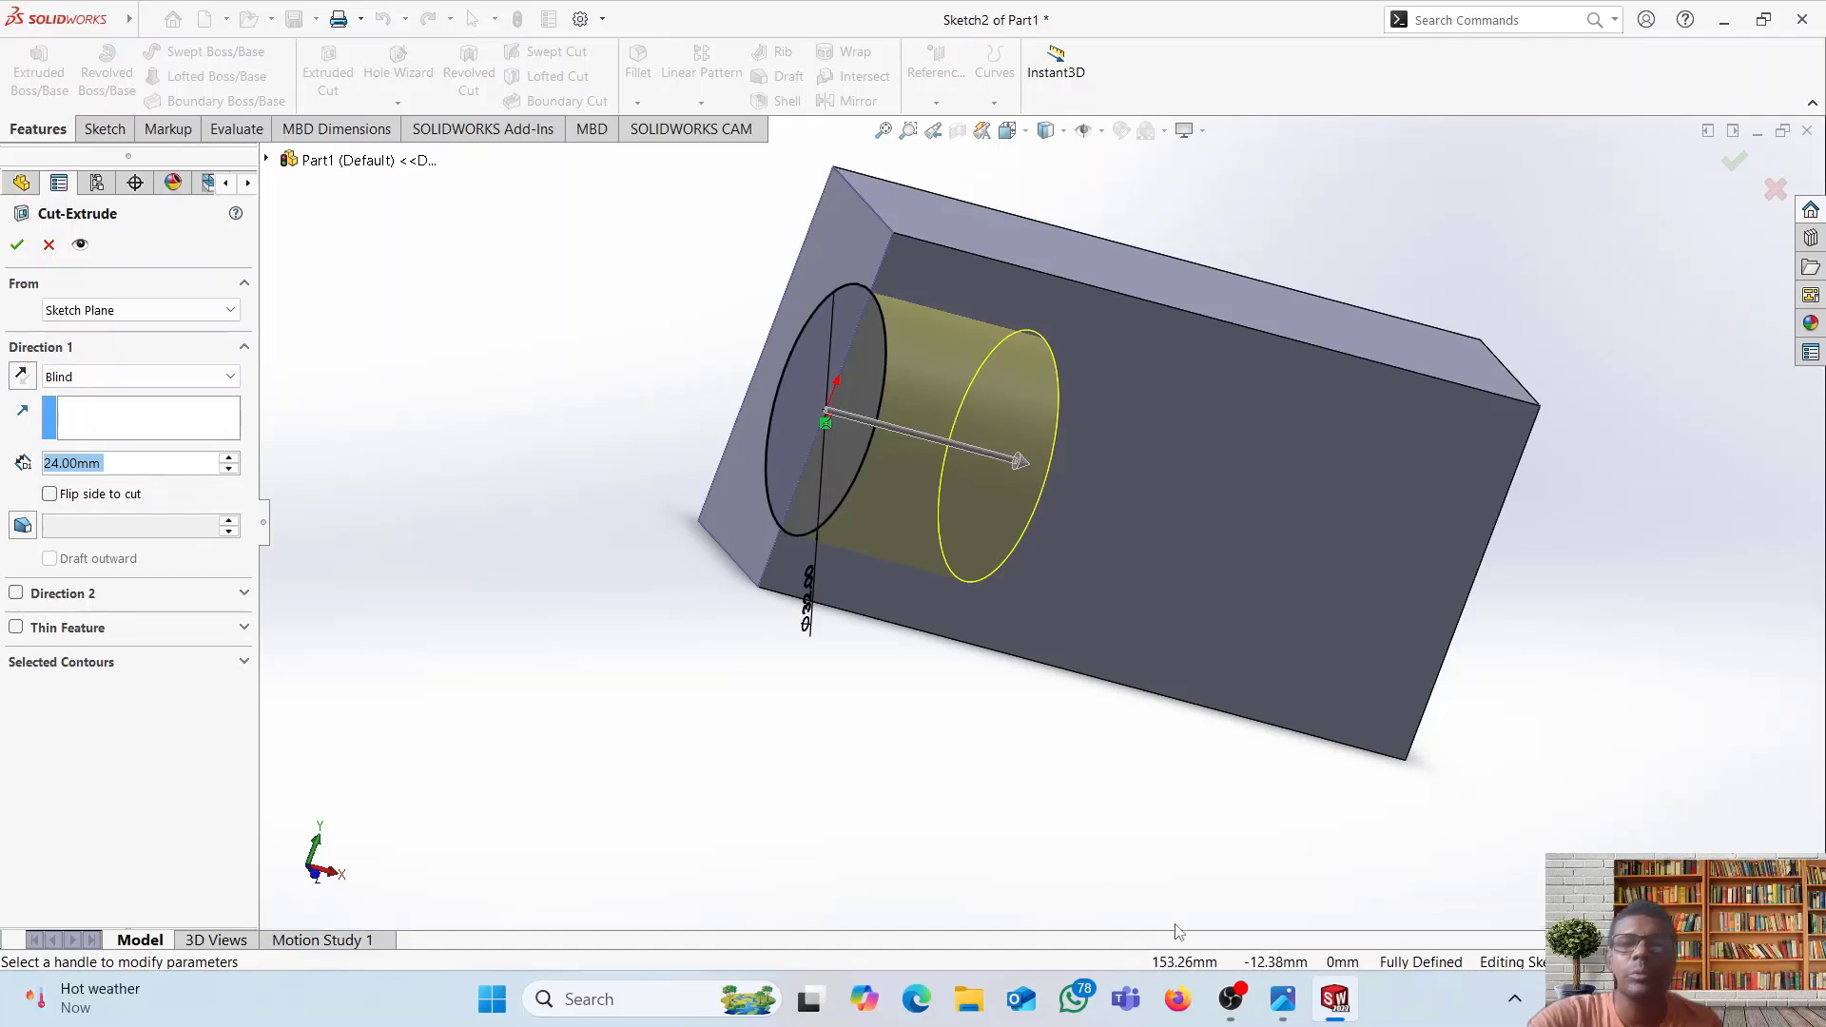
click(1291, 1014)
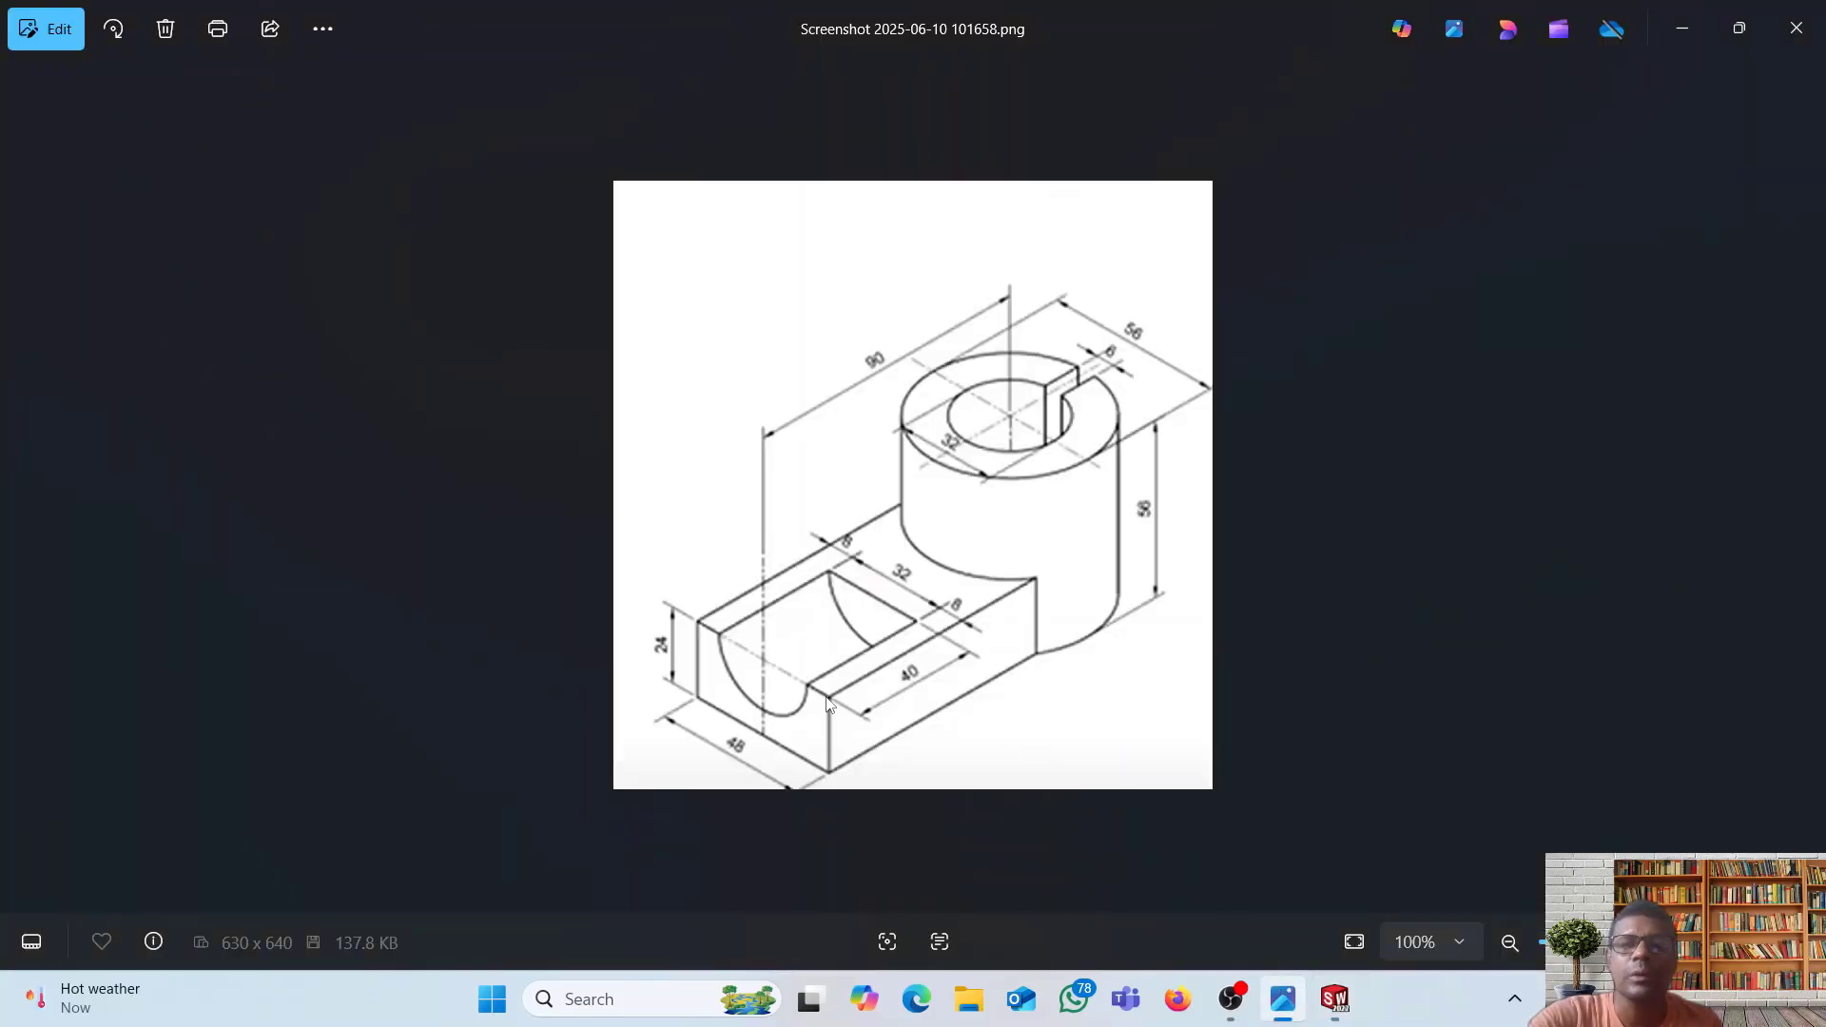
click(1335, 997)
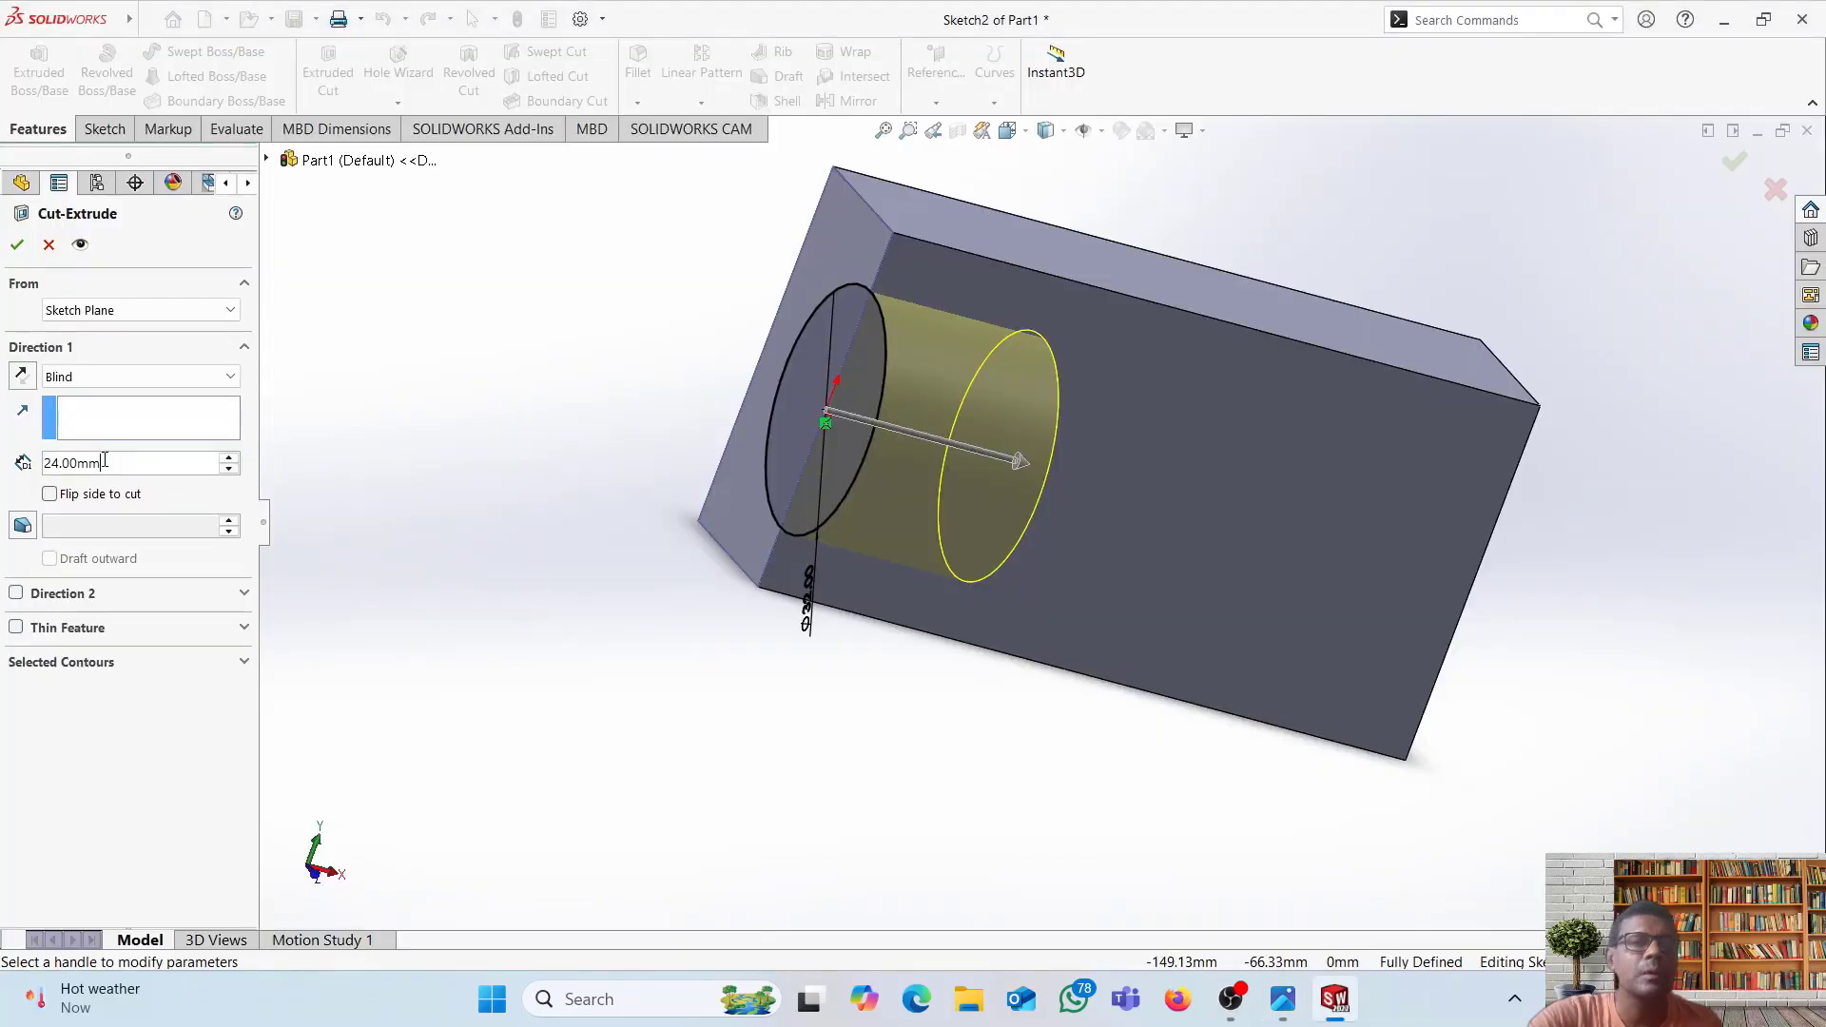
text(40)
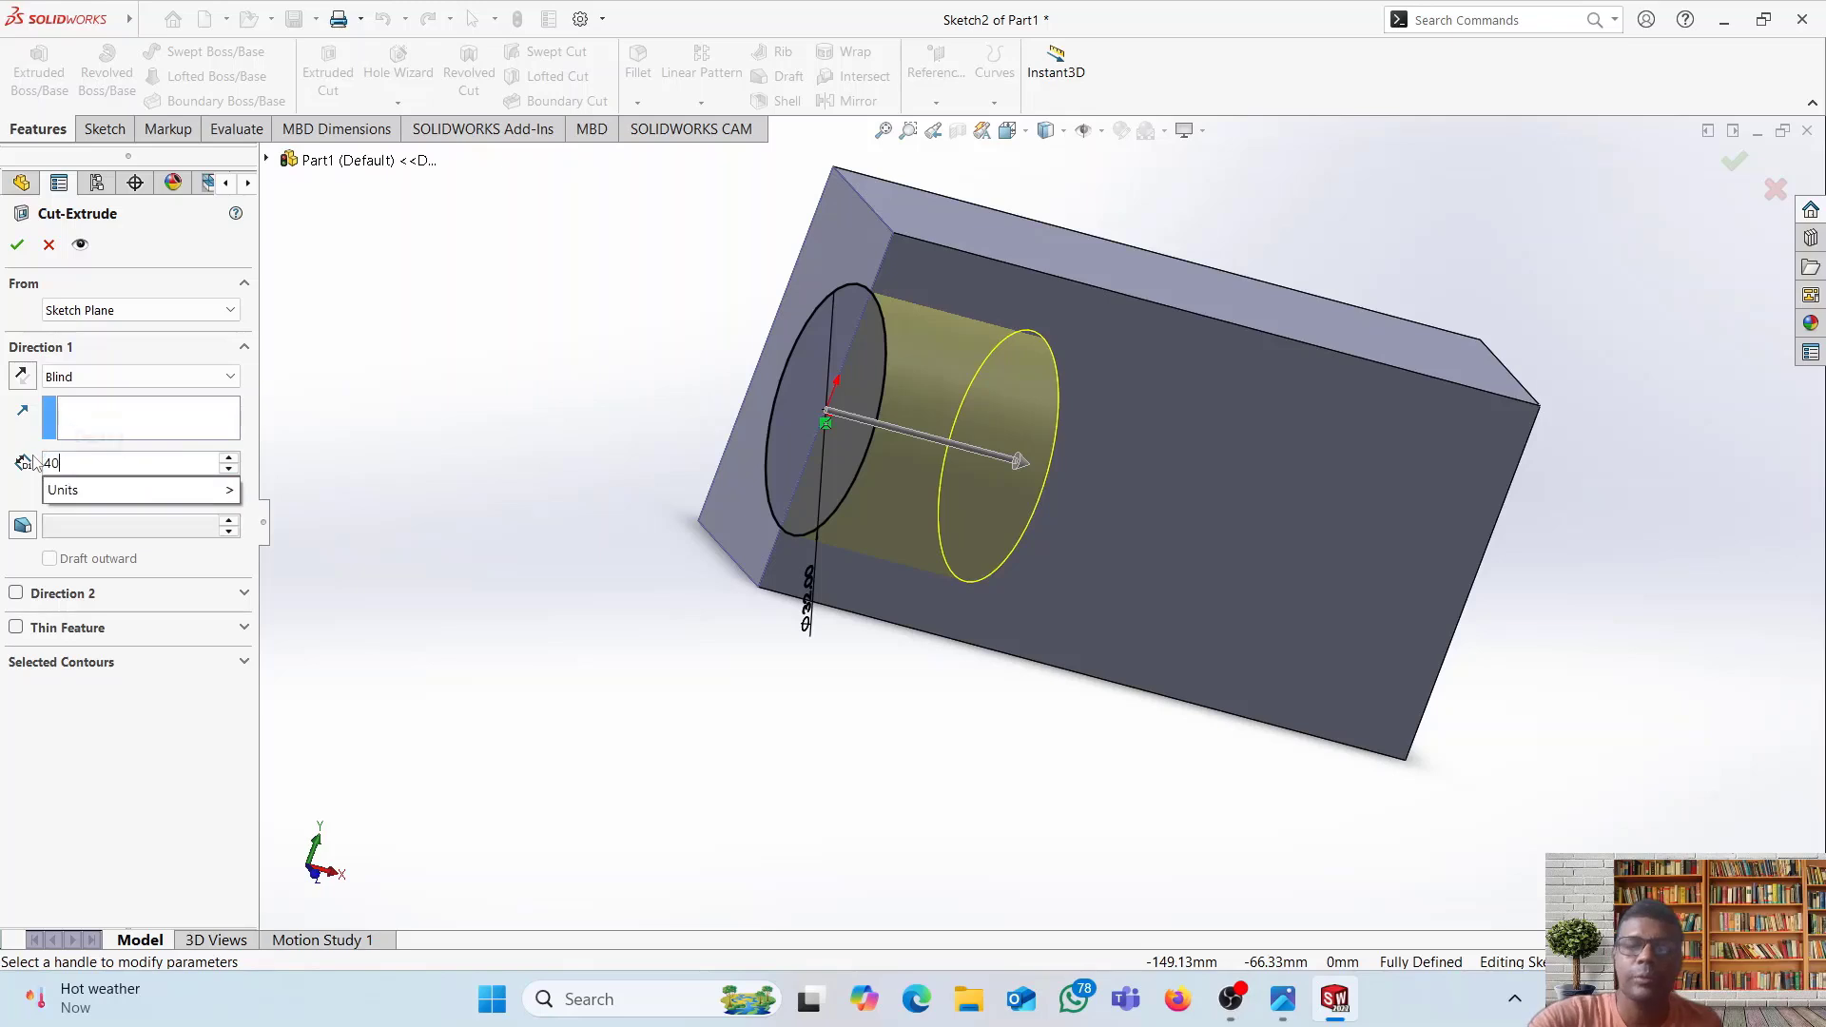
key(Return)
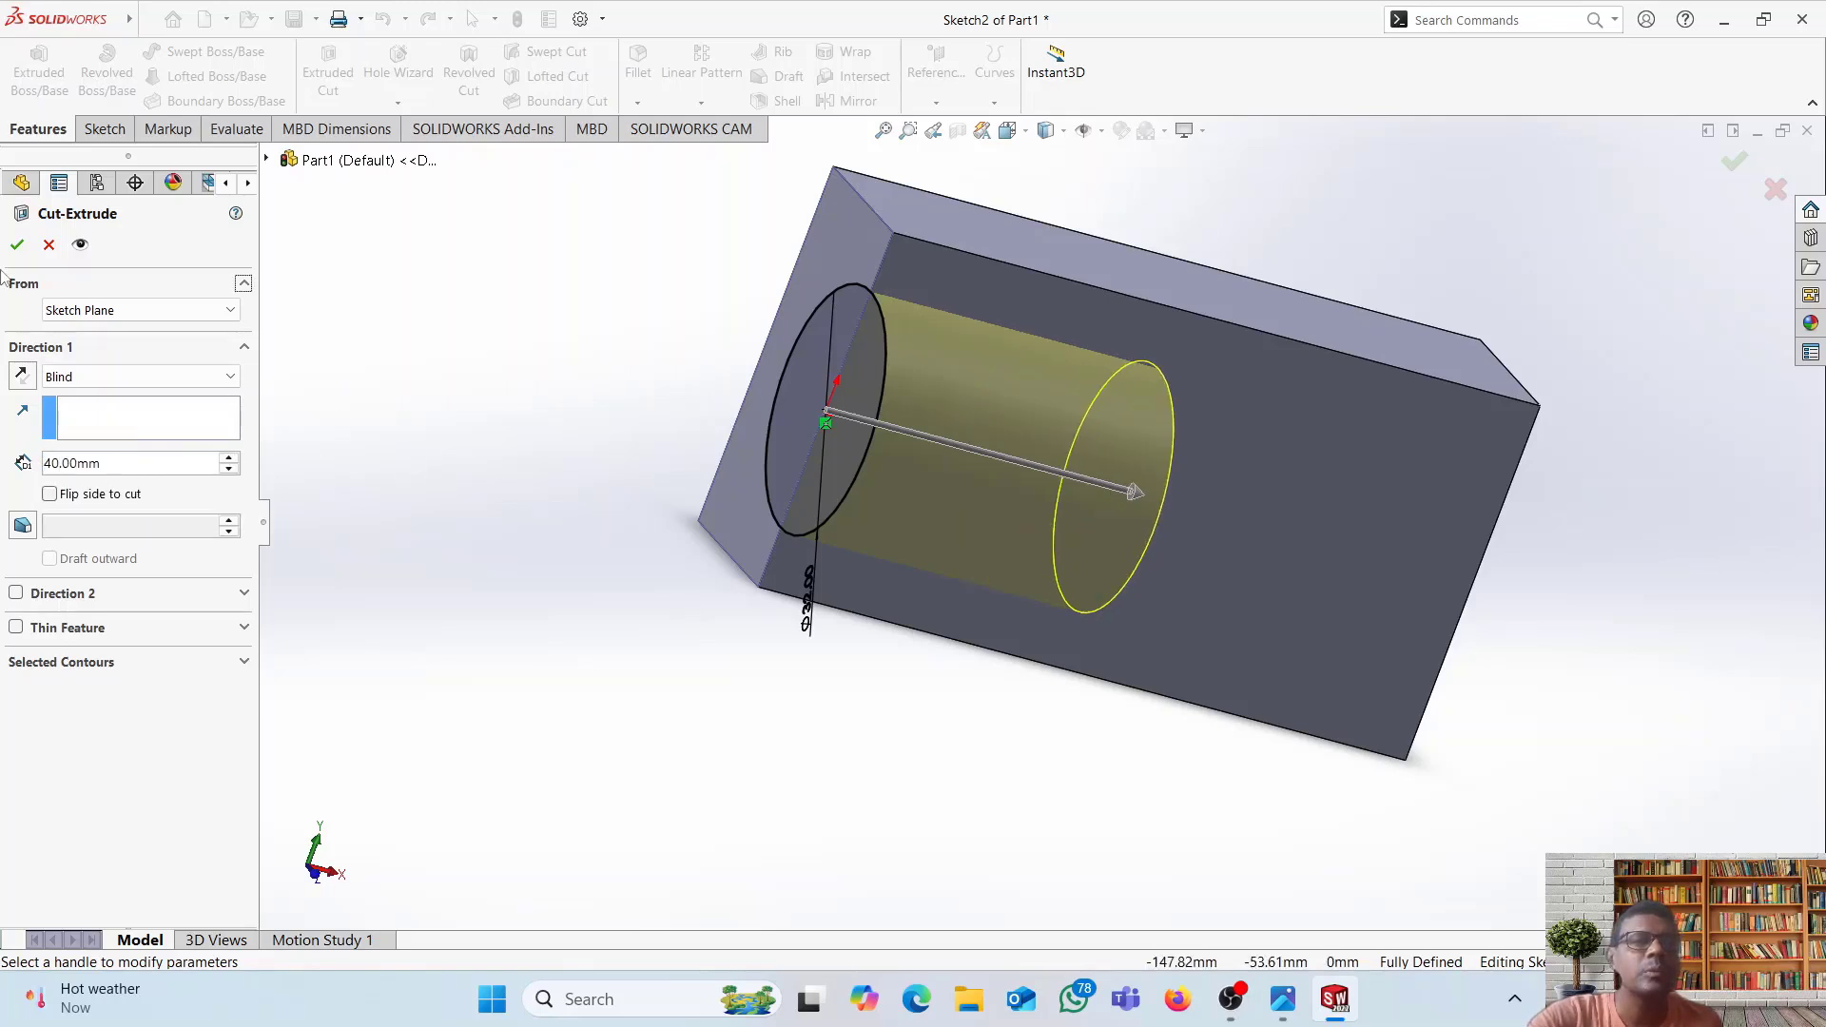
click(18, 246)
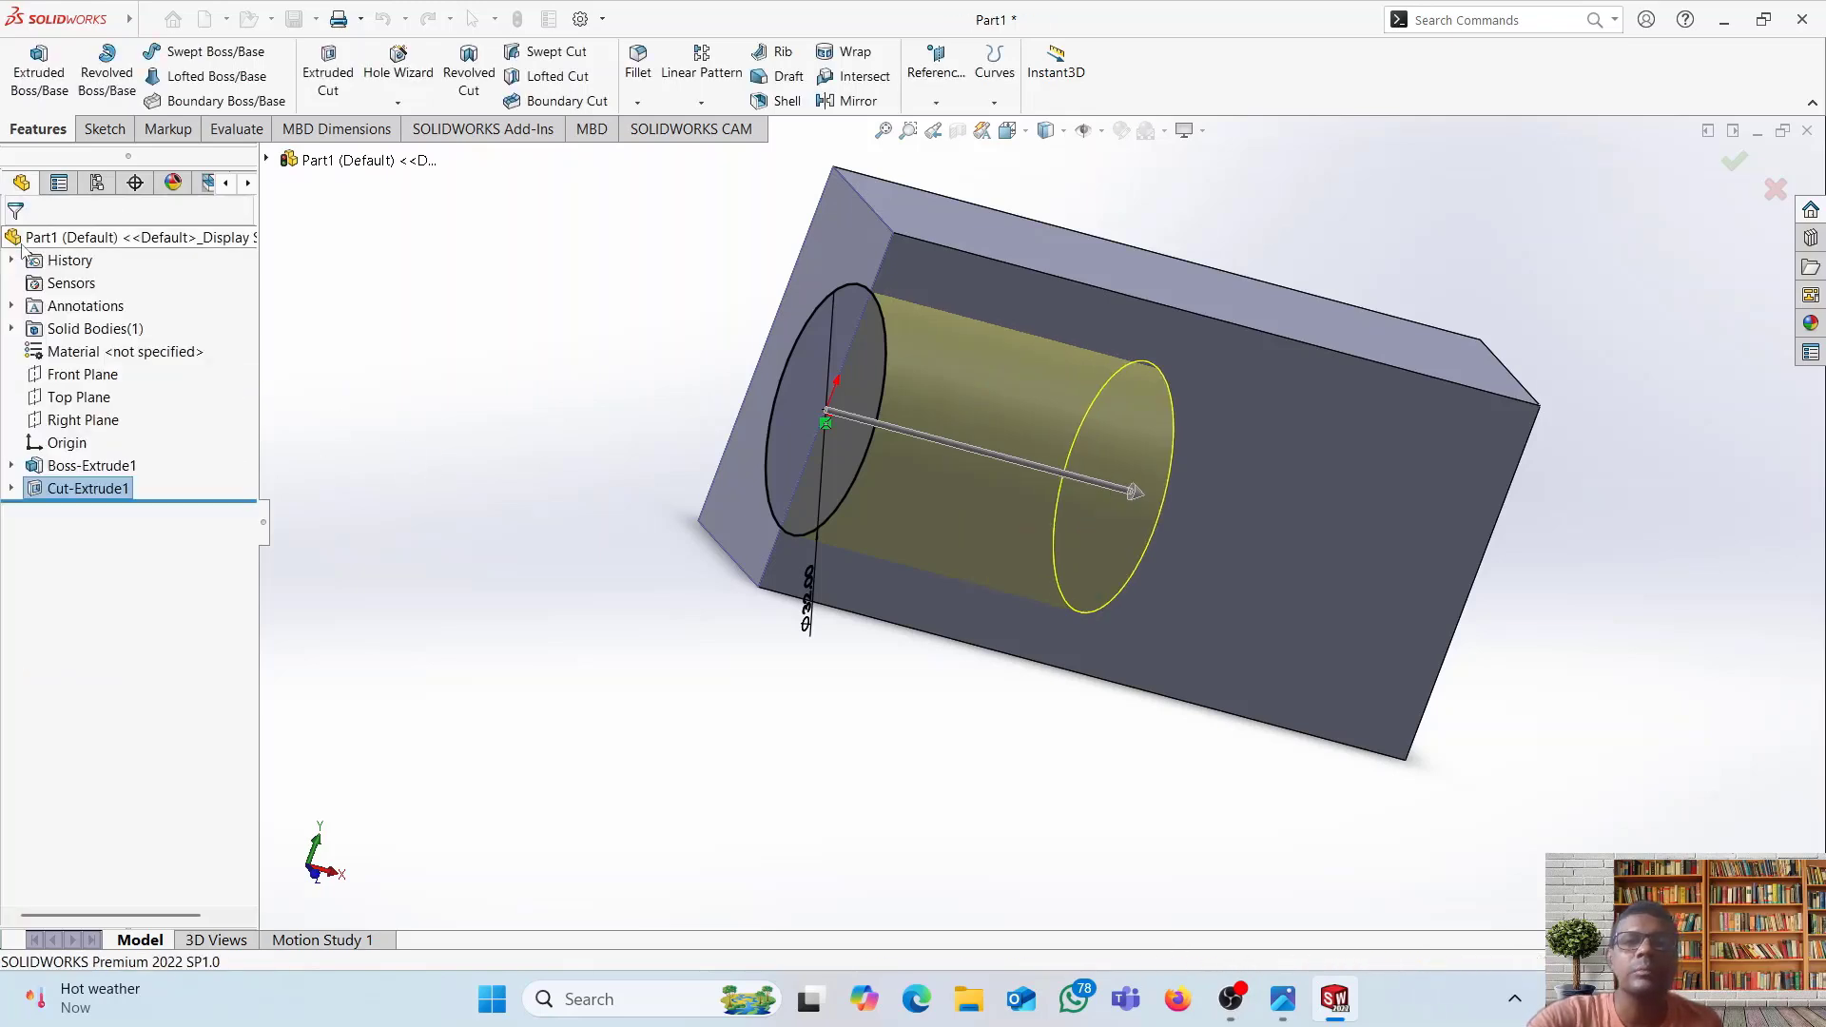
middle_drag(794, 768, 773, 288)
middle_drag(827, 810, 962, 741)
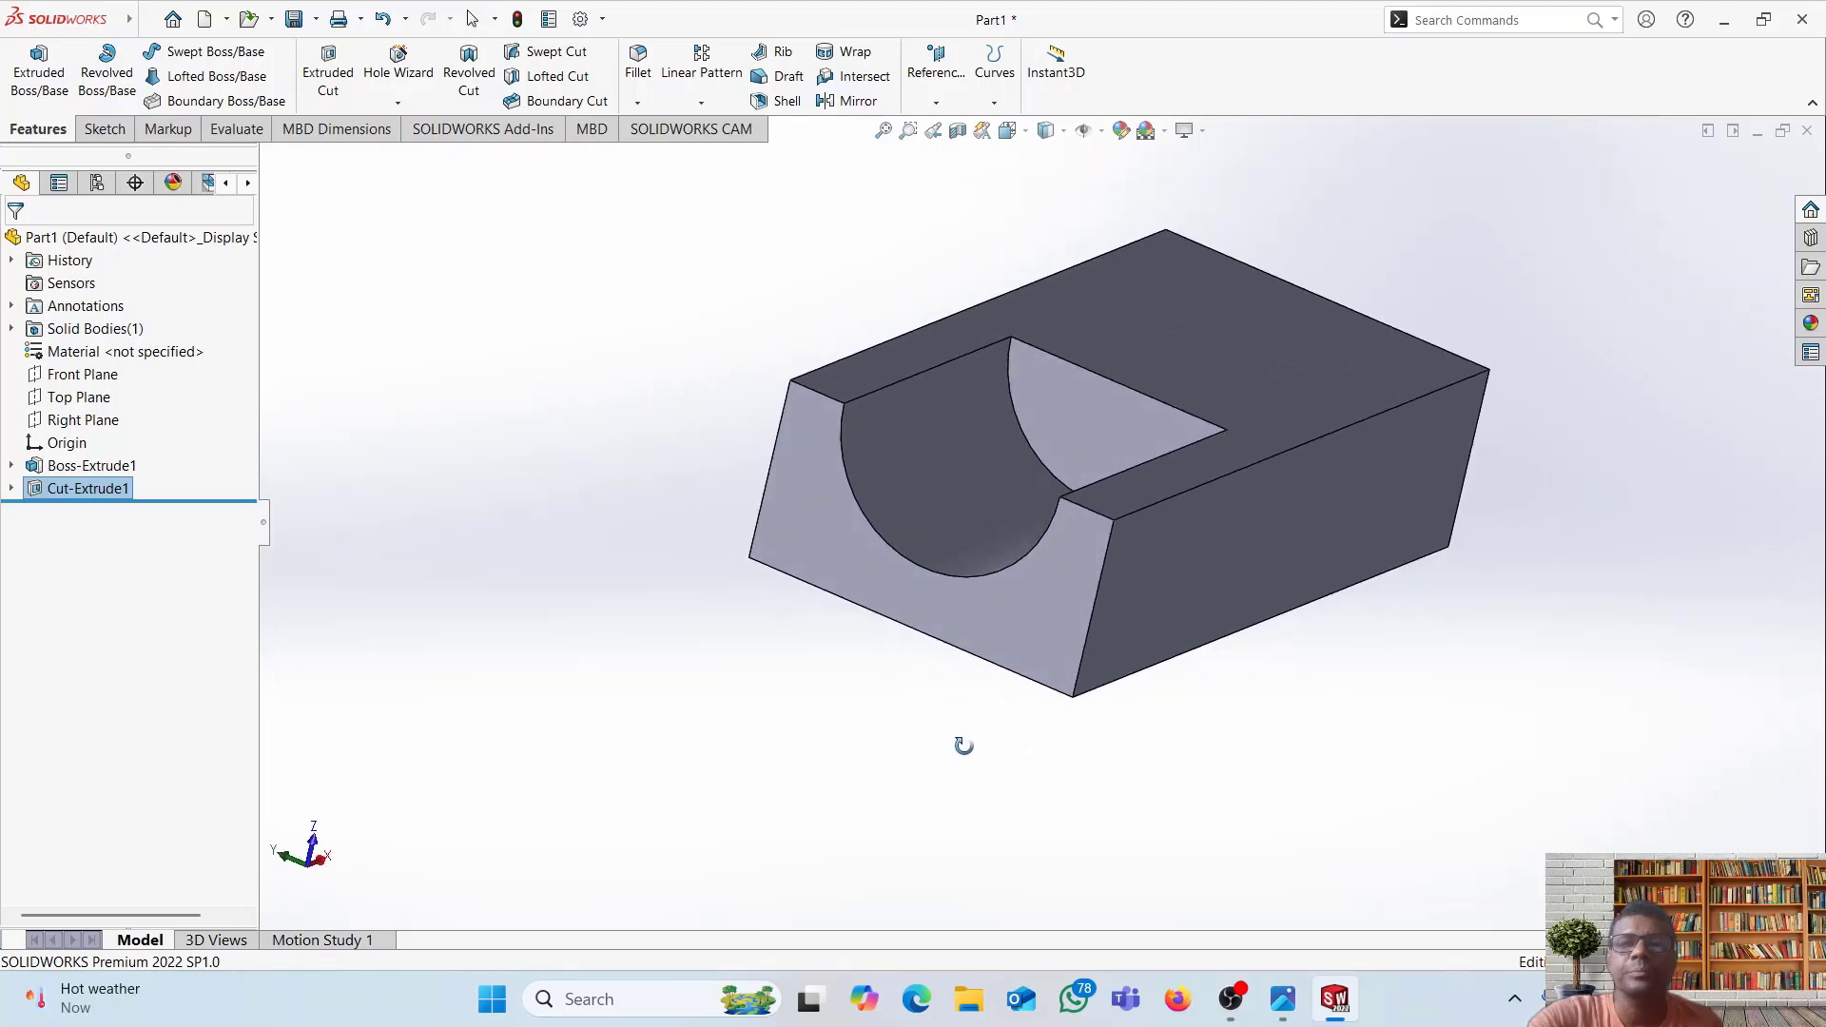
click(1280, 1010)
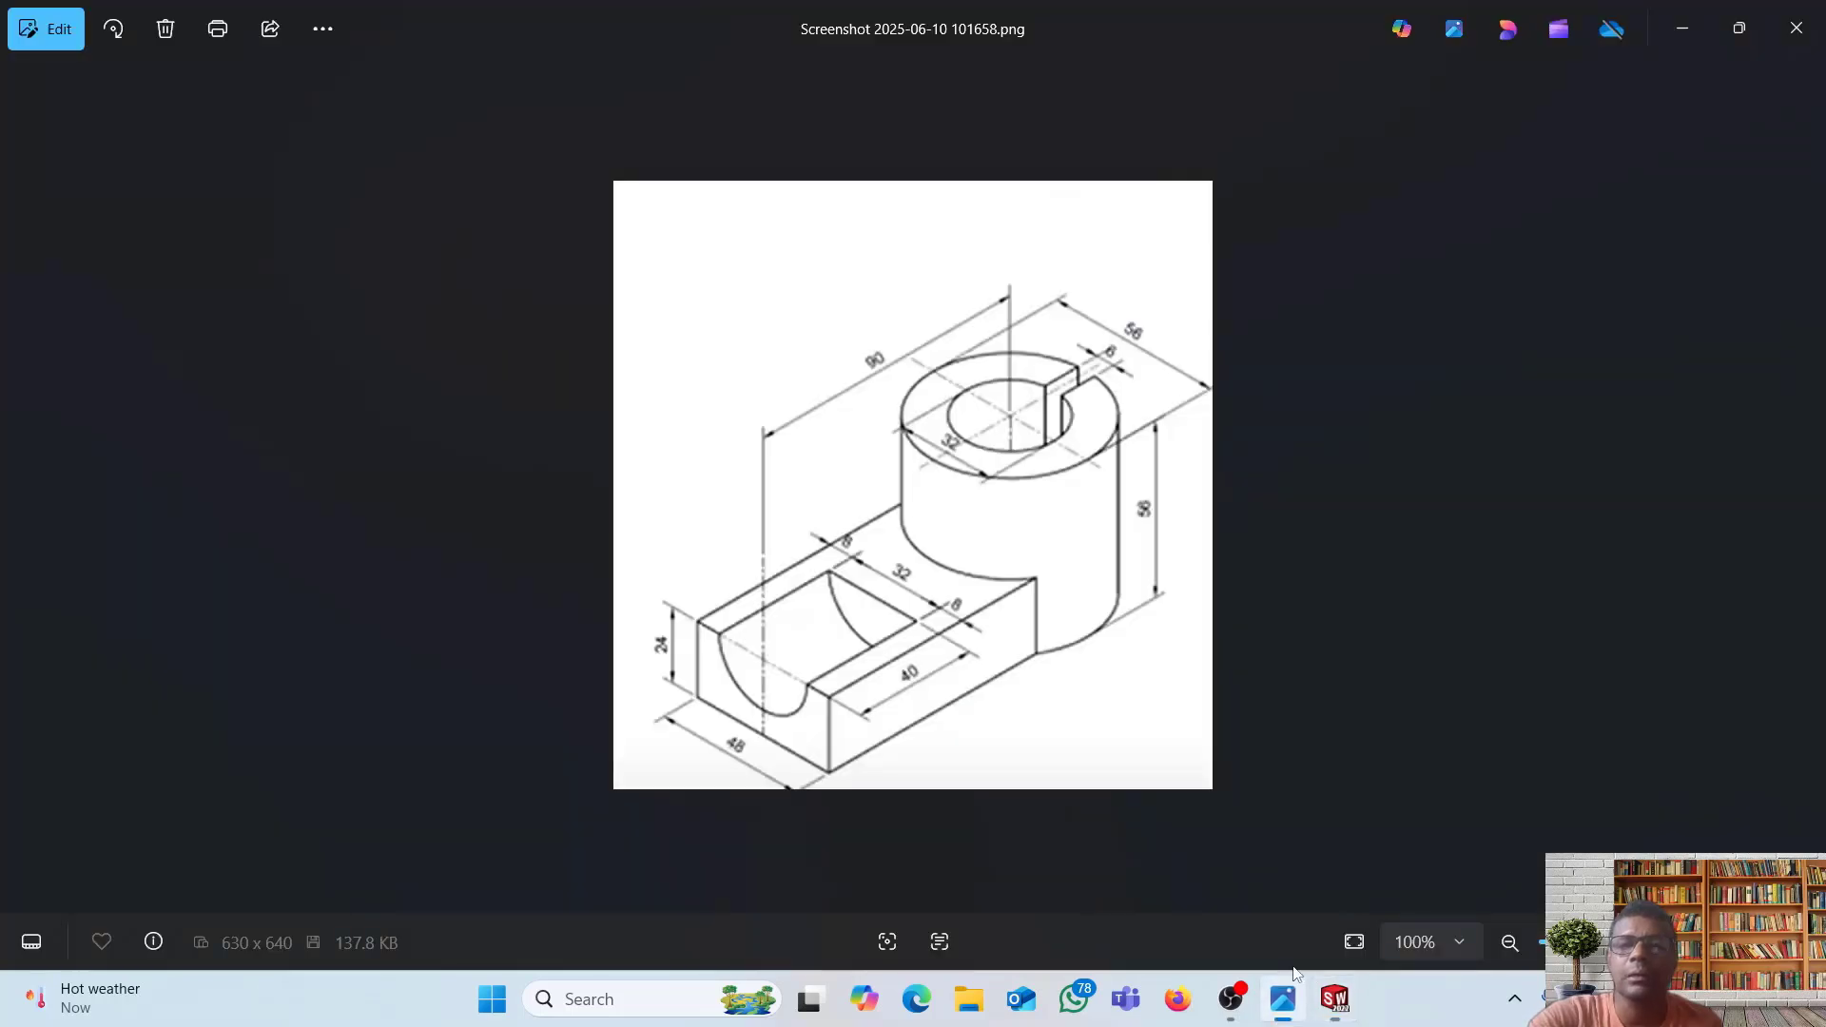
click(1337, 1006)
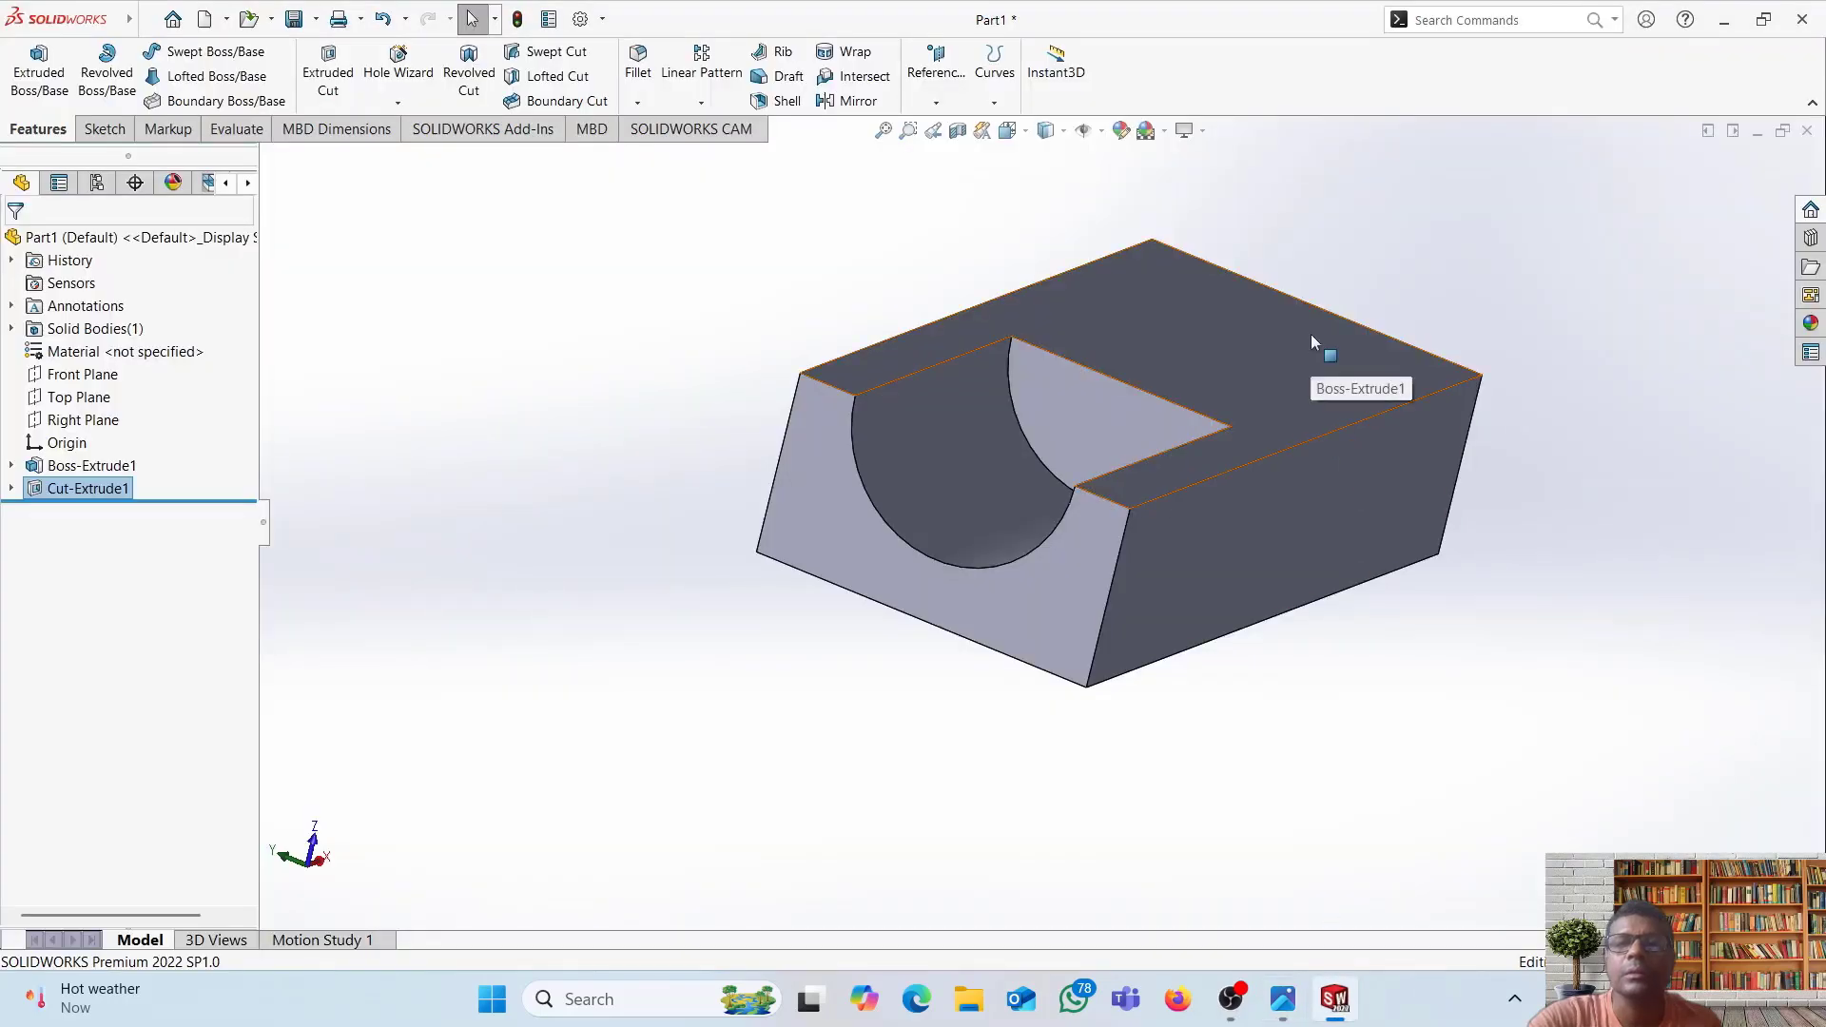
middle_drag(1311, 334, 1206, 415)
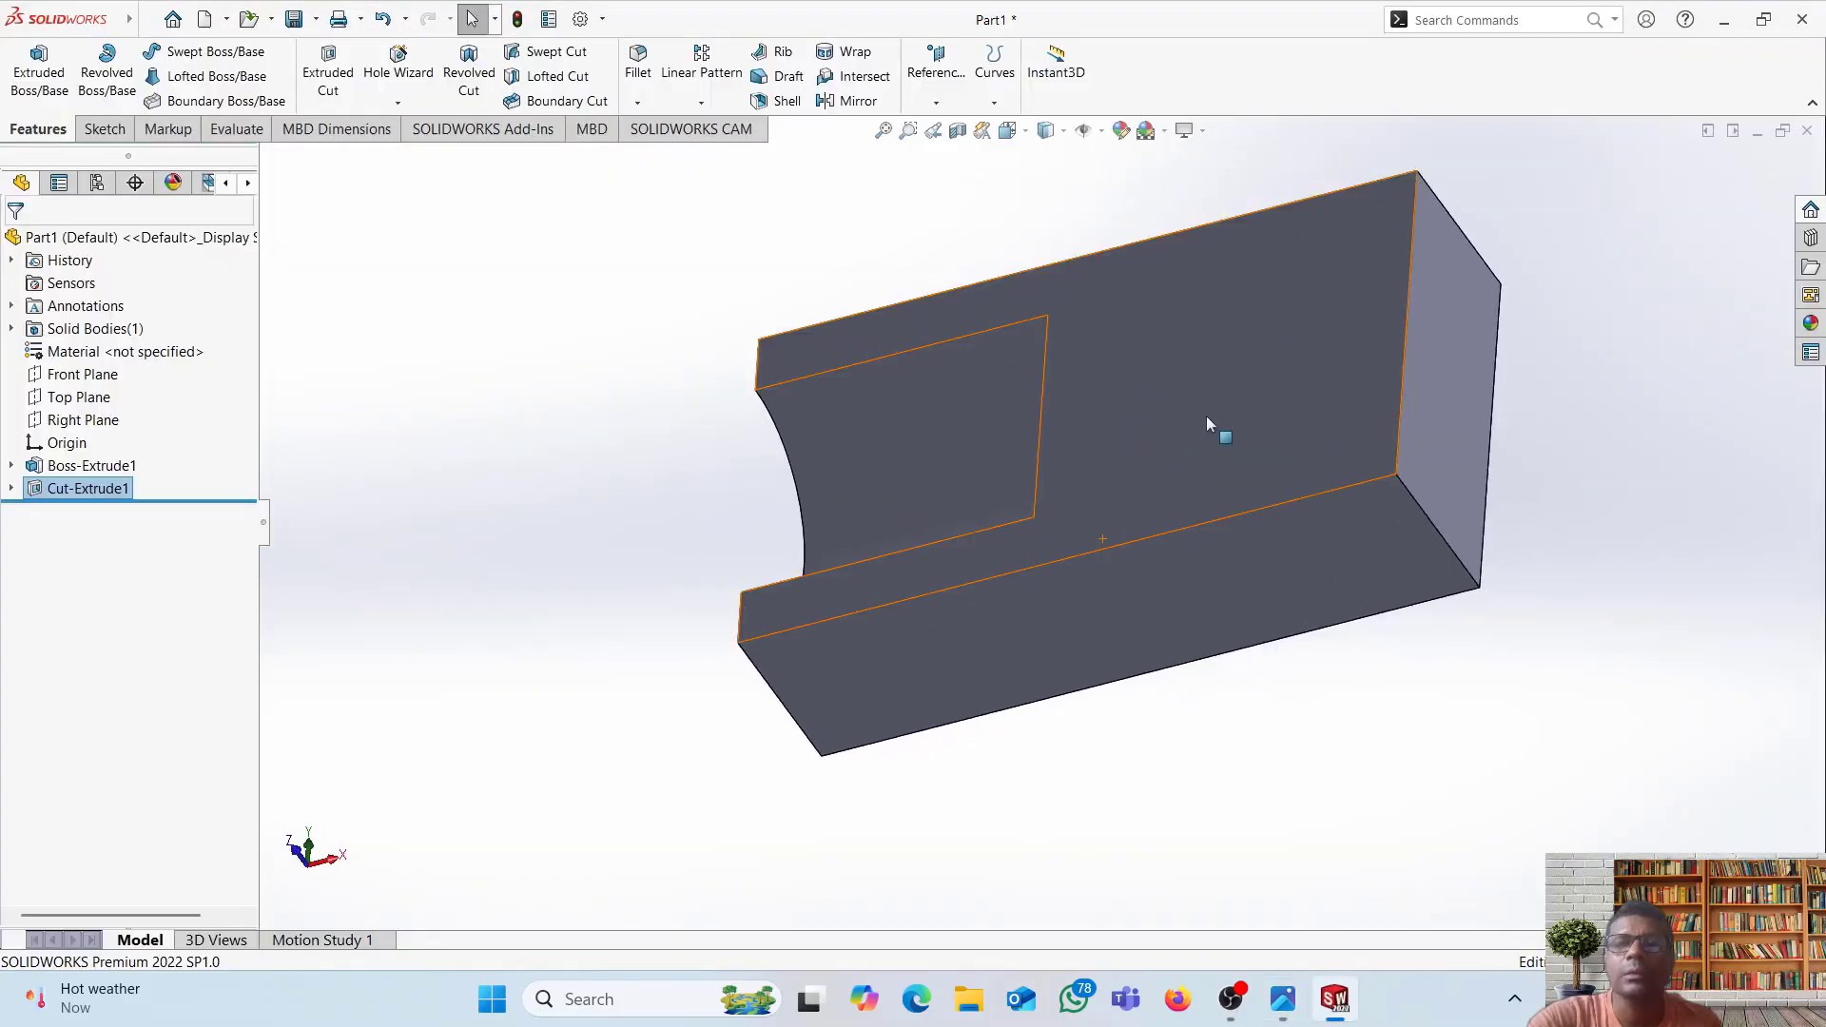
click(1207, 409)
click(95, 131)
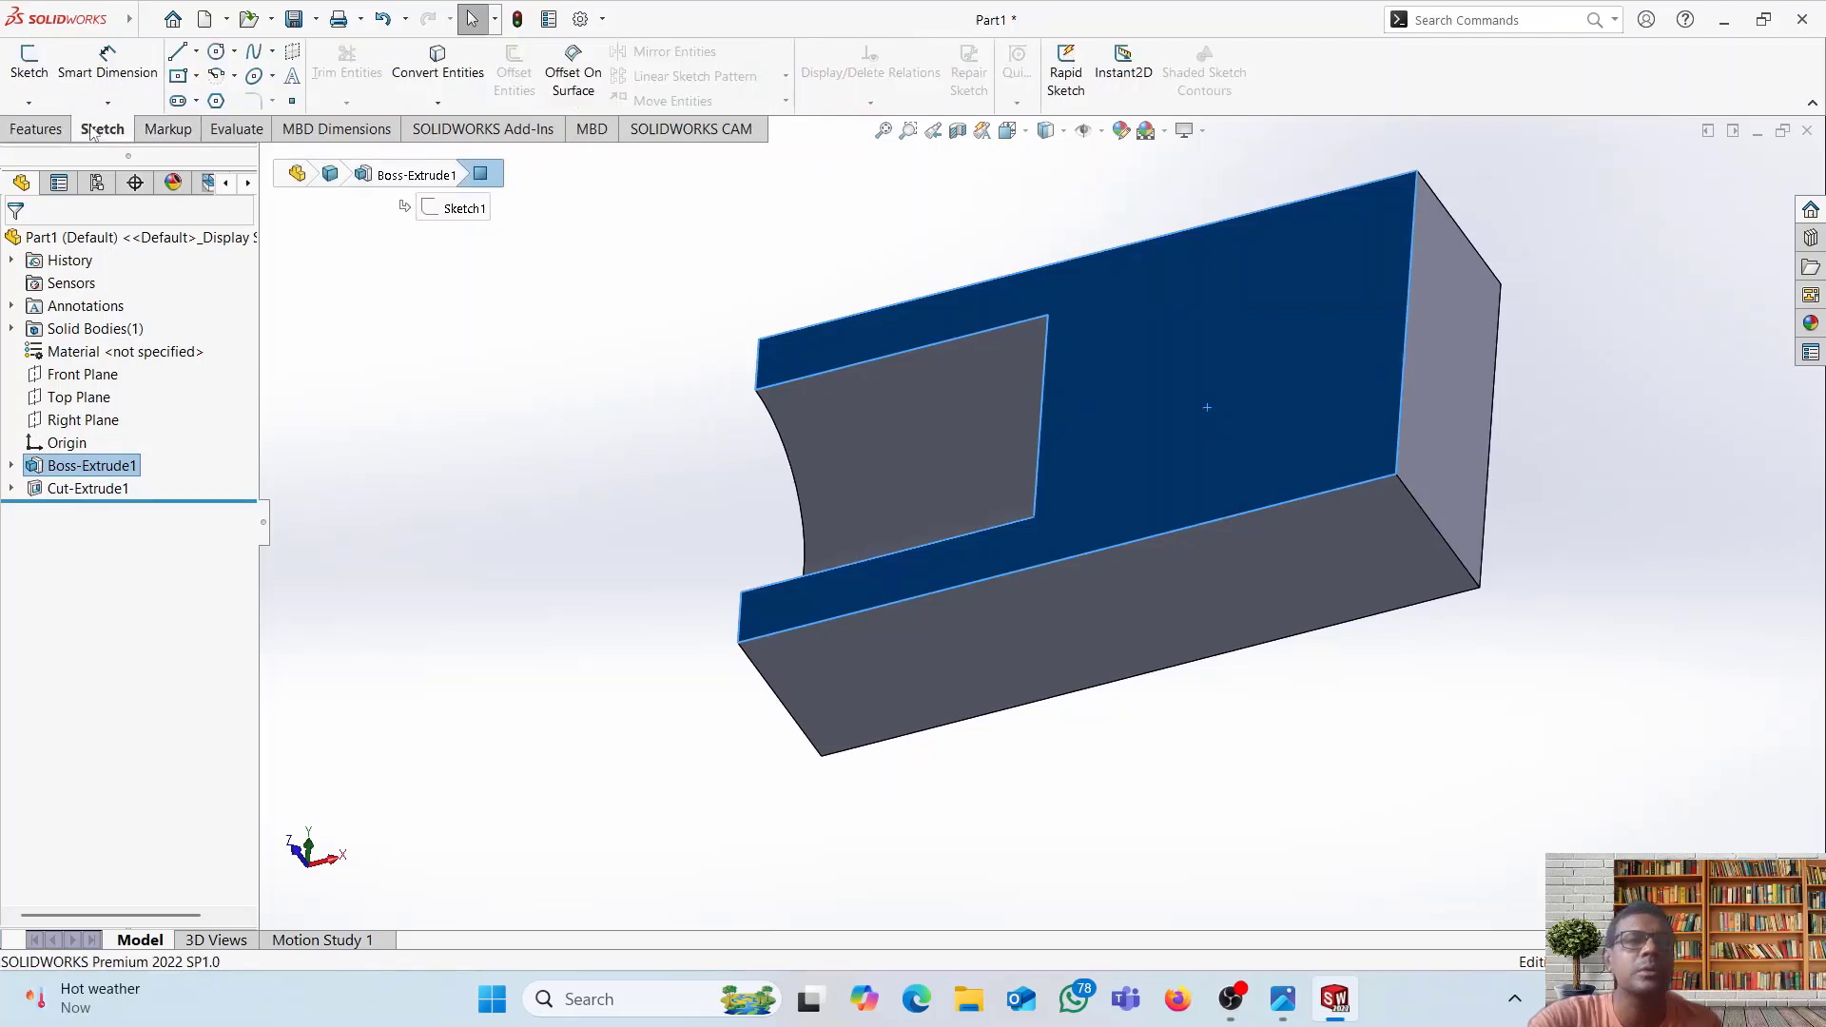
middle_drag(1305, 654, 1185, 478)
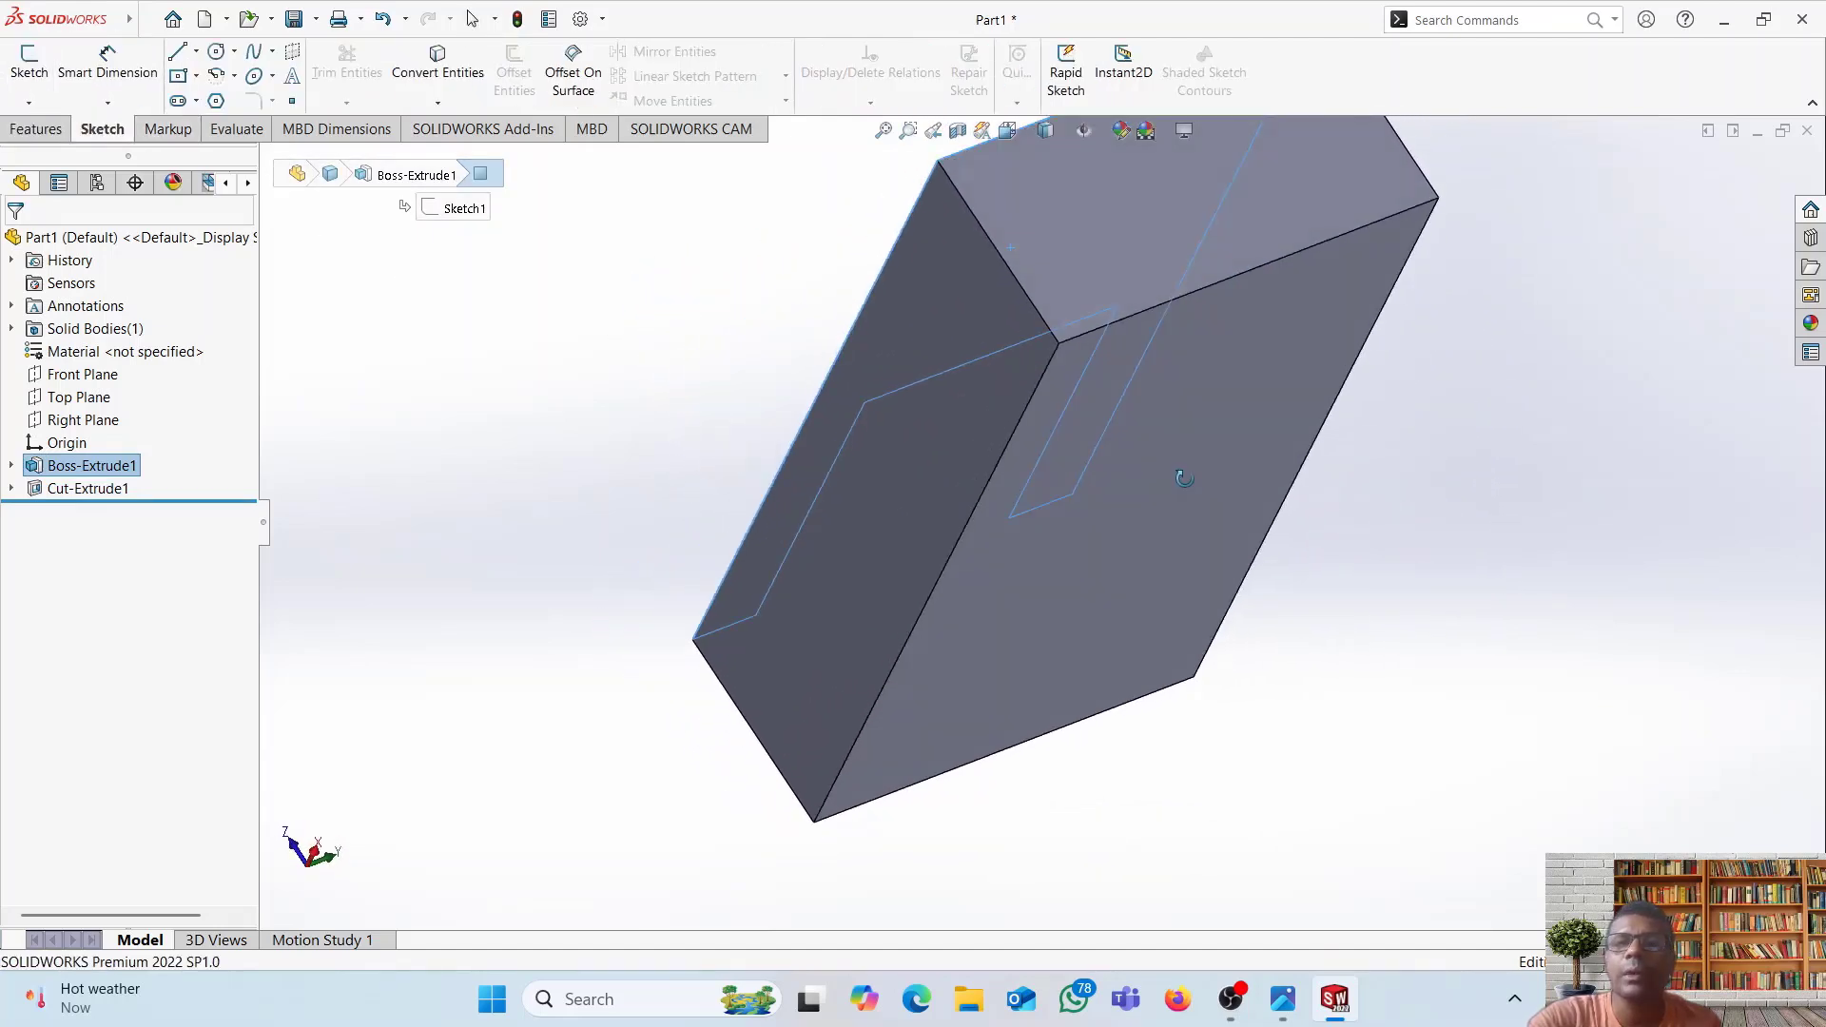
click(1203, 381)
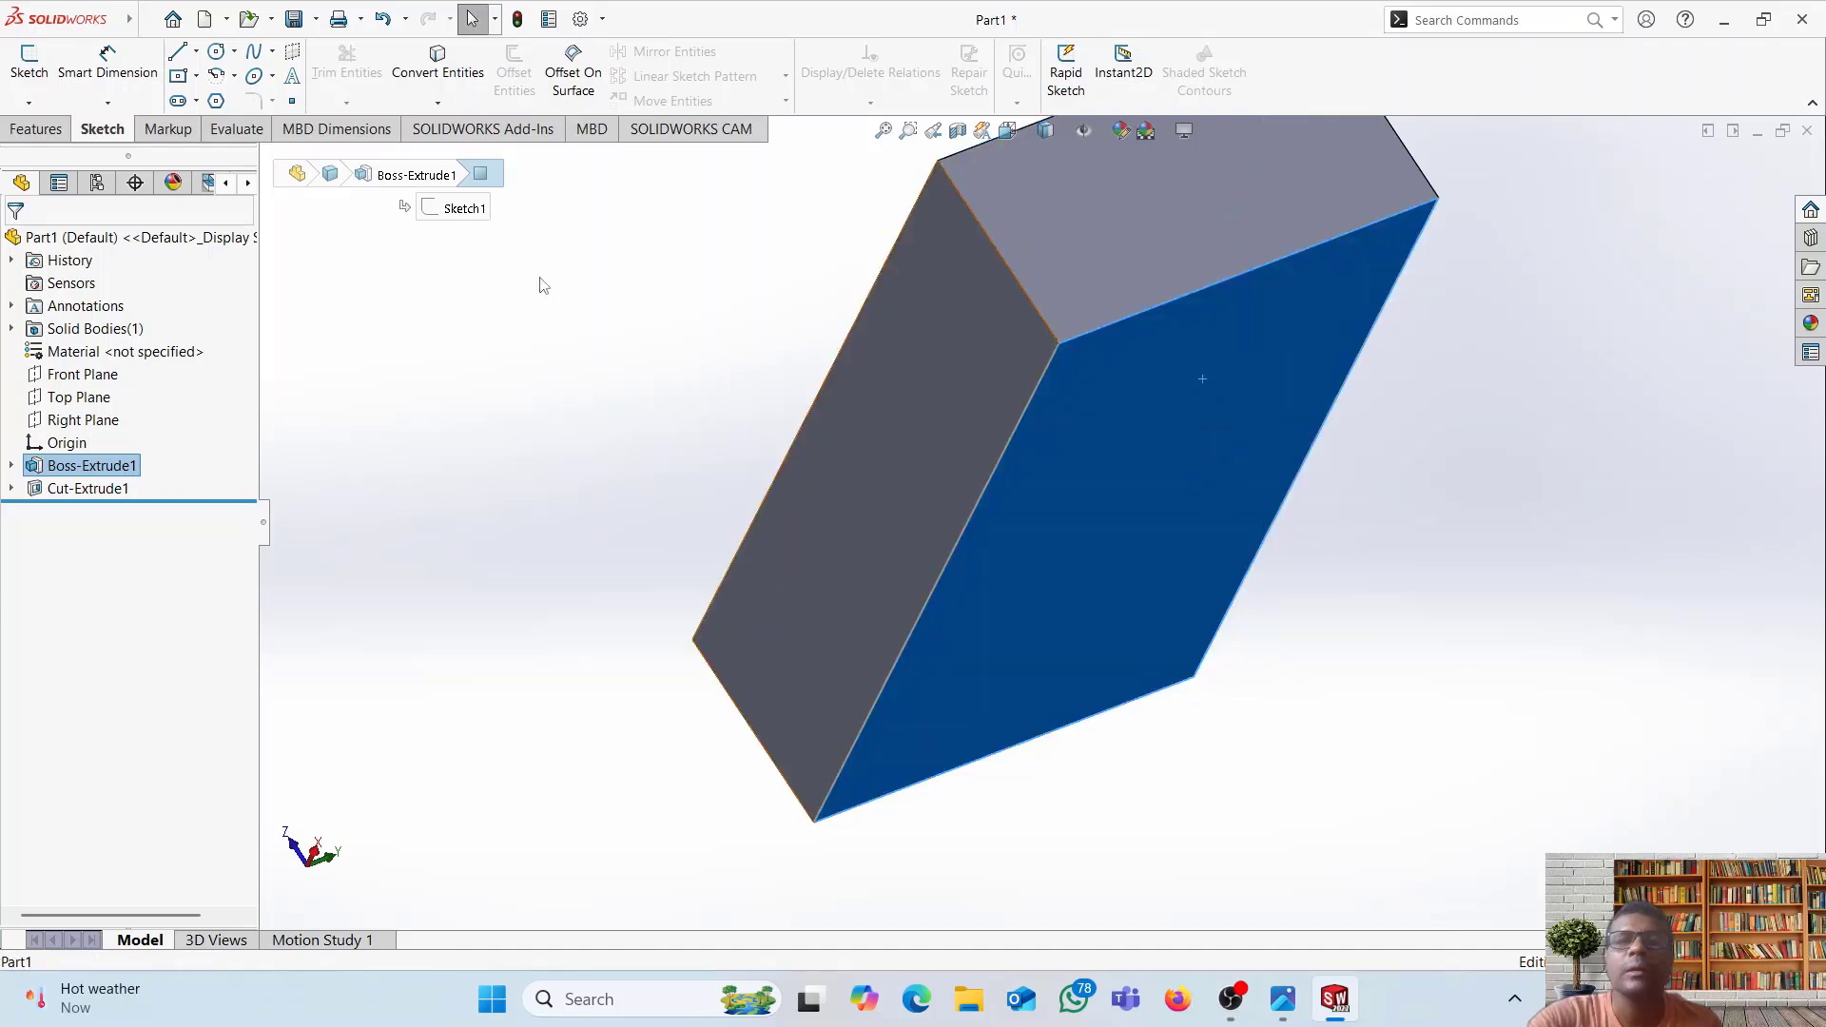
click(30, 72)
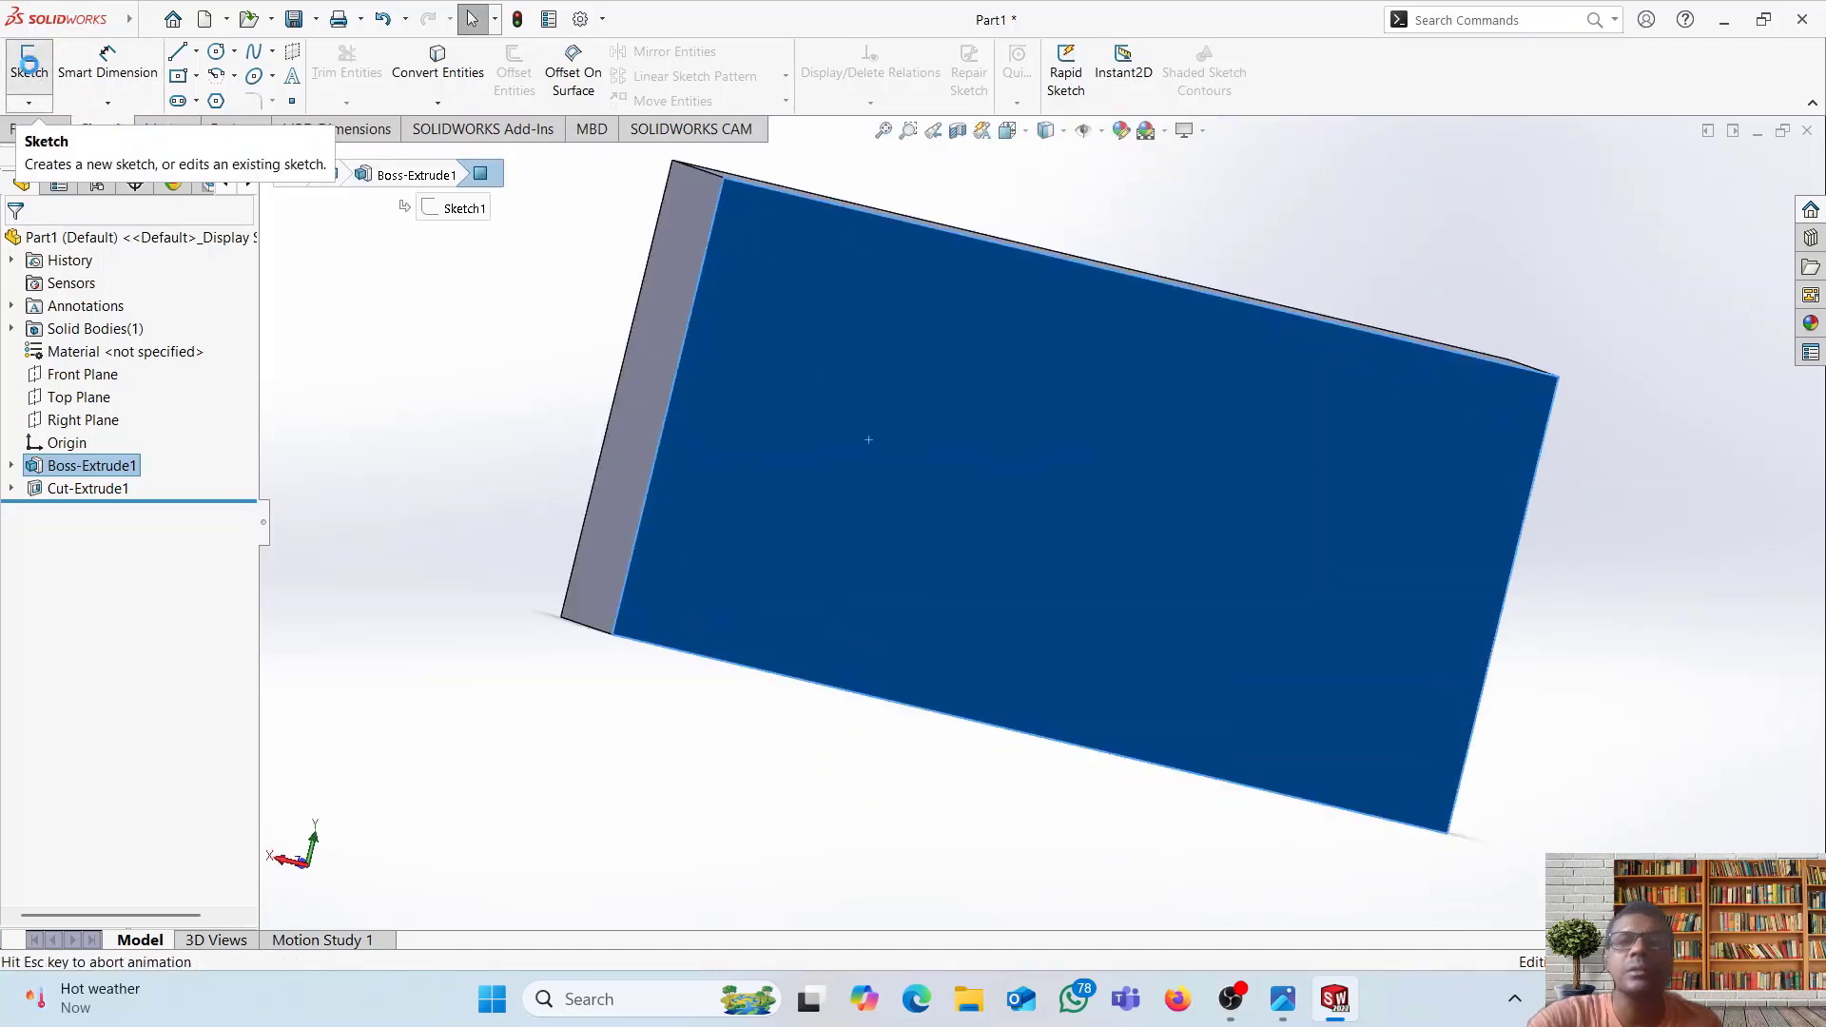
mouse_move(683, 413)
middle_down()
mouse_move(885, 448)
mouse_move(913, 476)
mouse_move(840, 437)
mouse_move(684, 407)
mouse_move(764, 446)
mouse_move(857, 437)
mouse_move(951, 400)
mouse_move(1055, 277)
mouse_move(1031, 545)
mouse_move(1007, 579)
mouse_move(991, 342)
mouse_move(1027, 605)
mouse_move(961, 718)
mouse_move(928, 624)
mouse_move(1003, 555)
mouse_move(827, 510)
mouse_move(799, 579)
mouse_move(889, 653)
mouse_move(952, 582)
mouse_move(893, 501)
mouse_move(844, 559)
mouse_move(891, 592)
middle_up()
key(Escape)
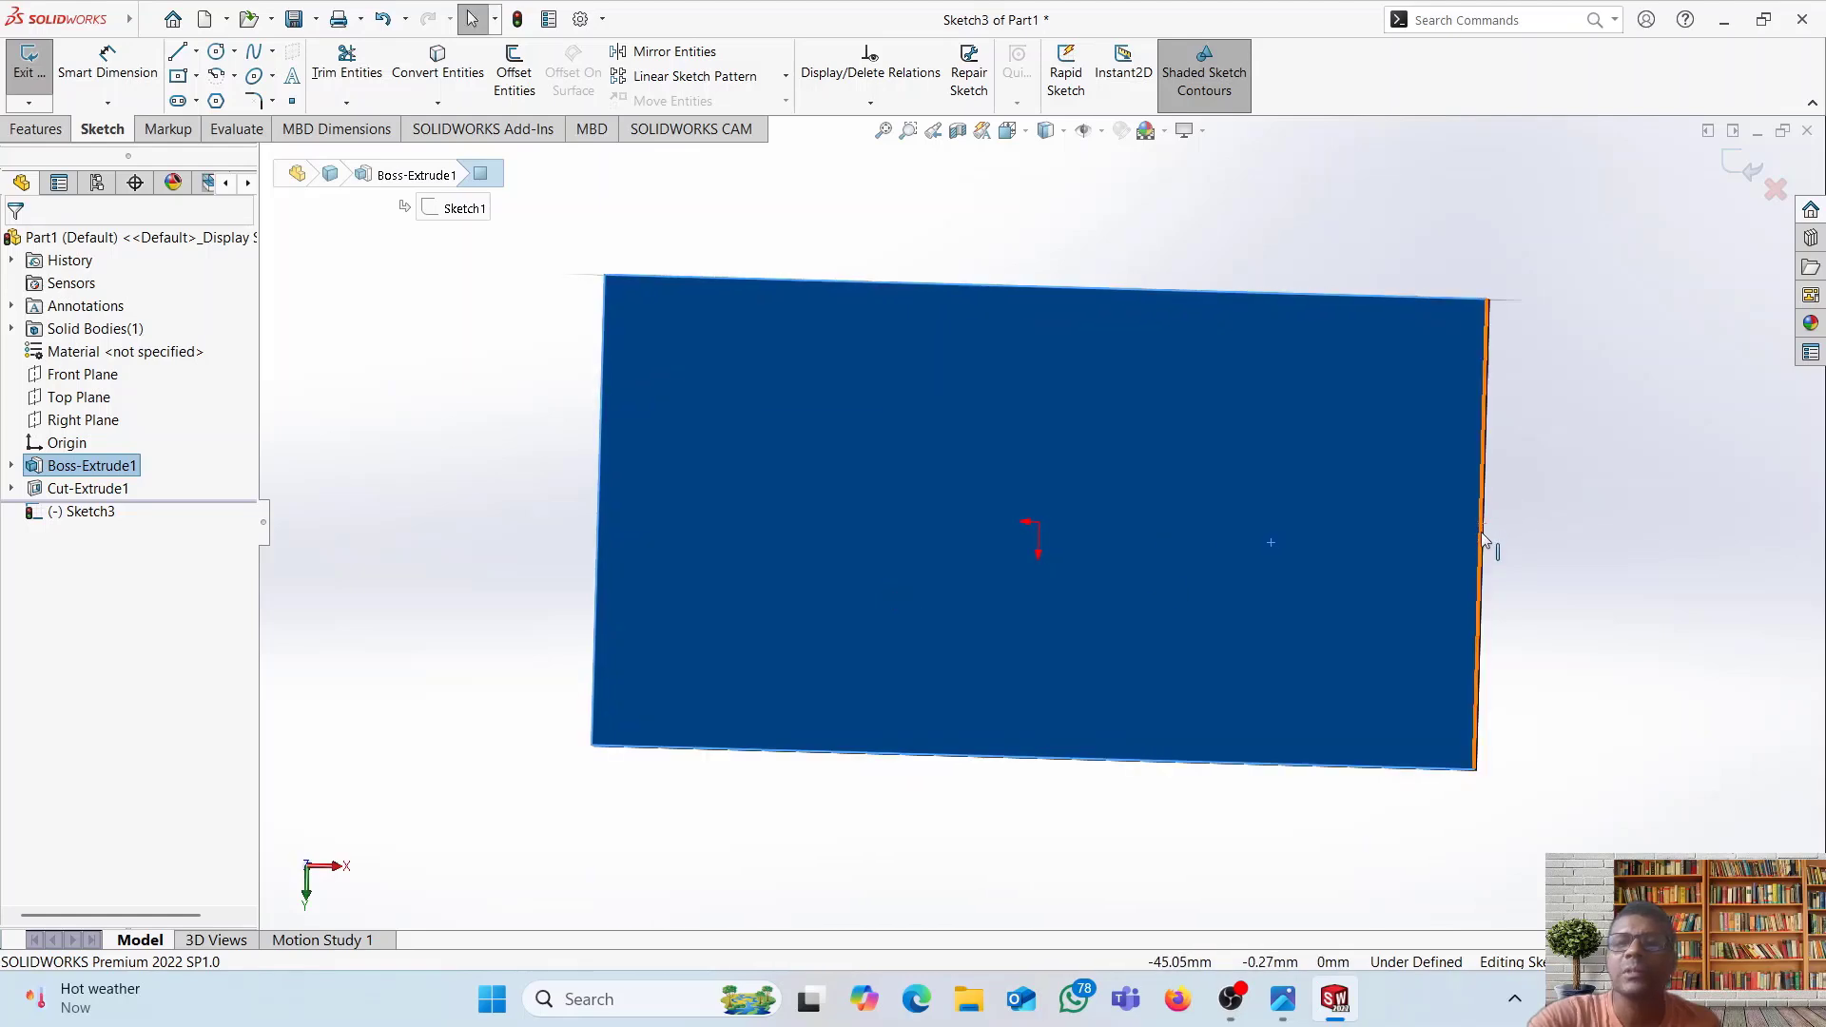
middle_drag(1239, 622, 1238, 615)
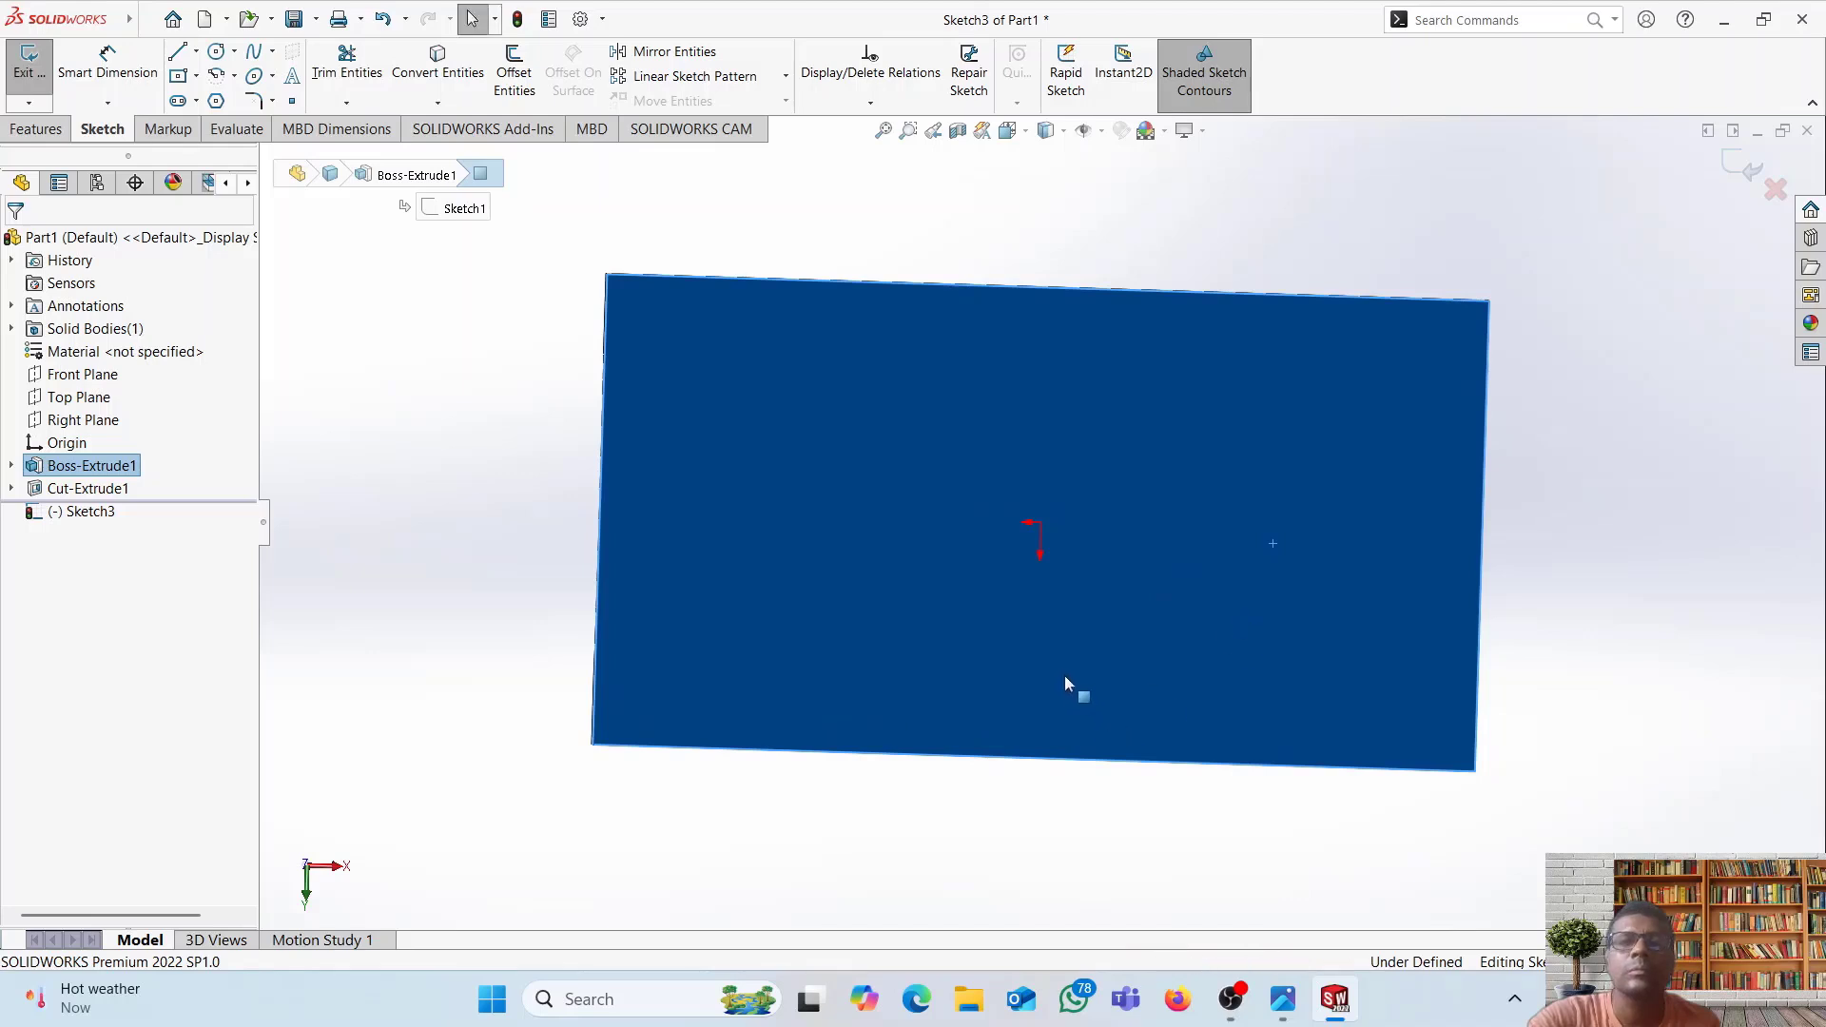
middle_drag(1064, 675, 1141, 714)
key(Escape)
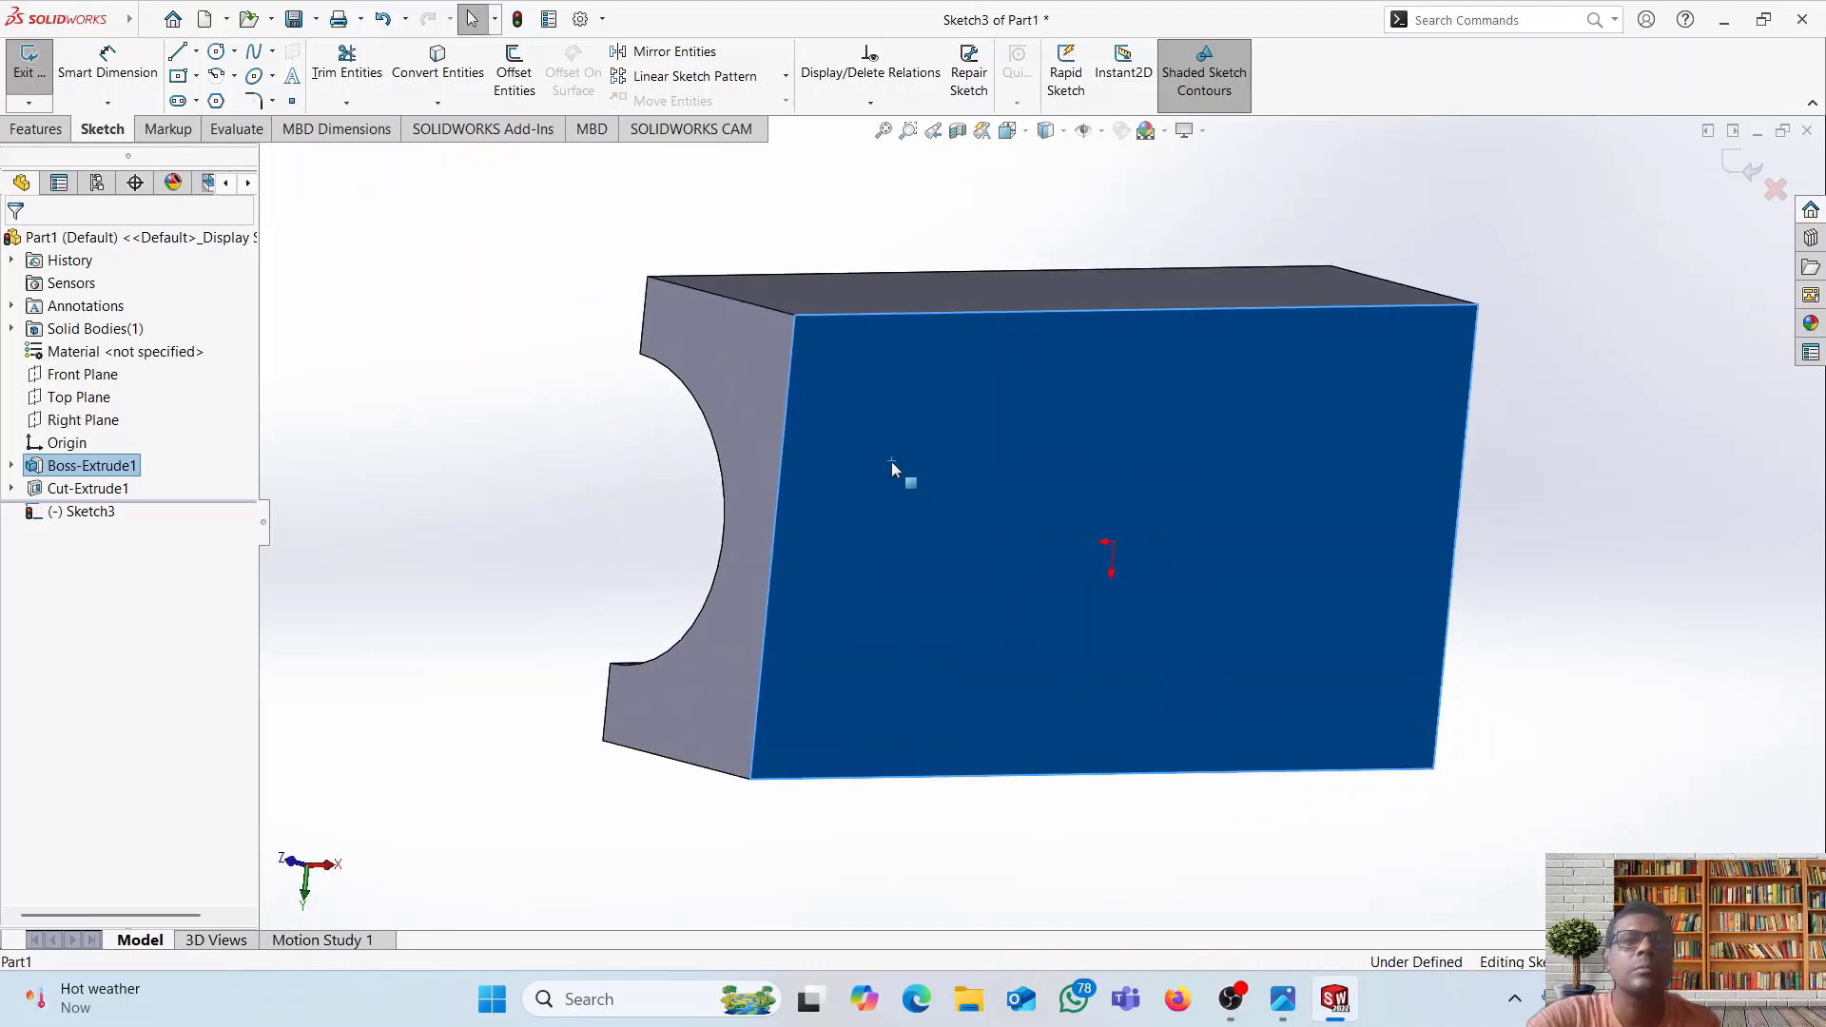
click(29, 78)
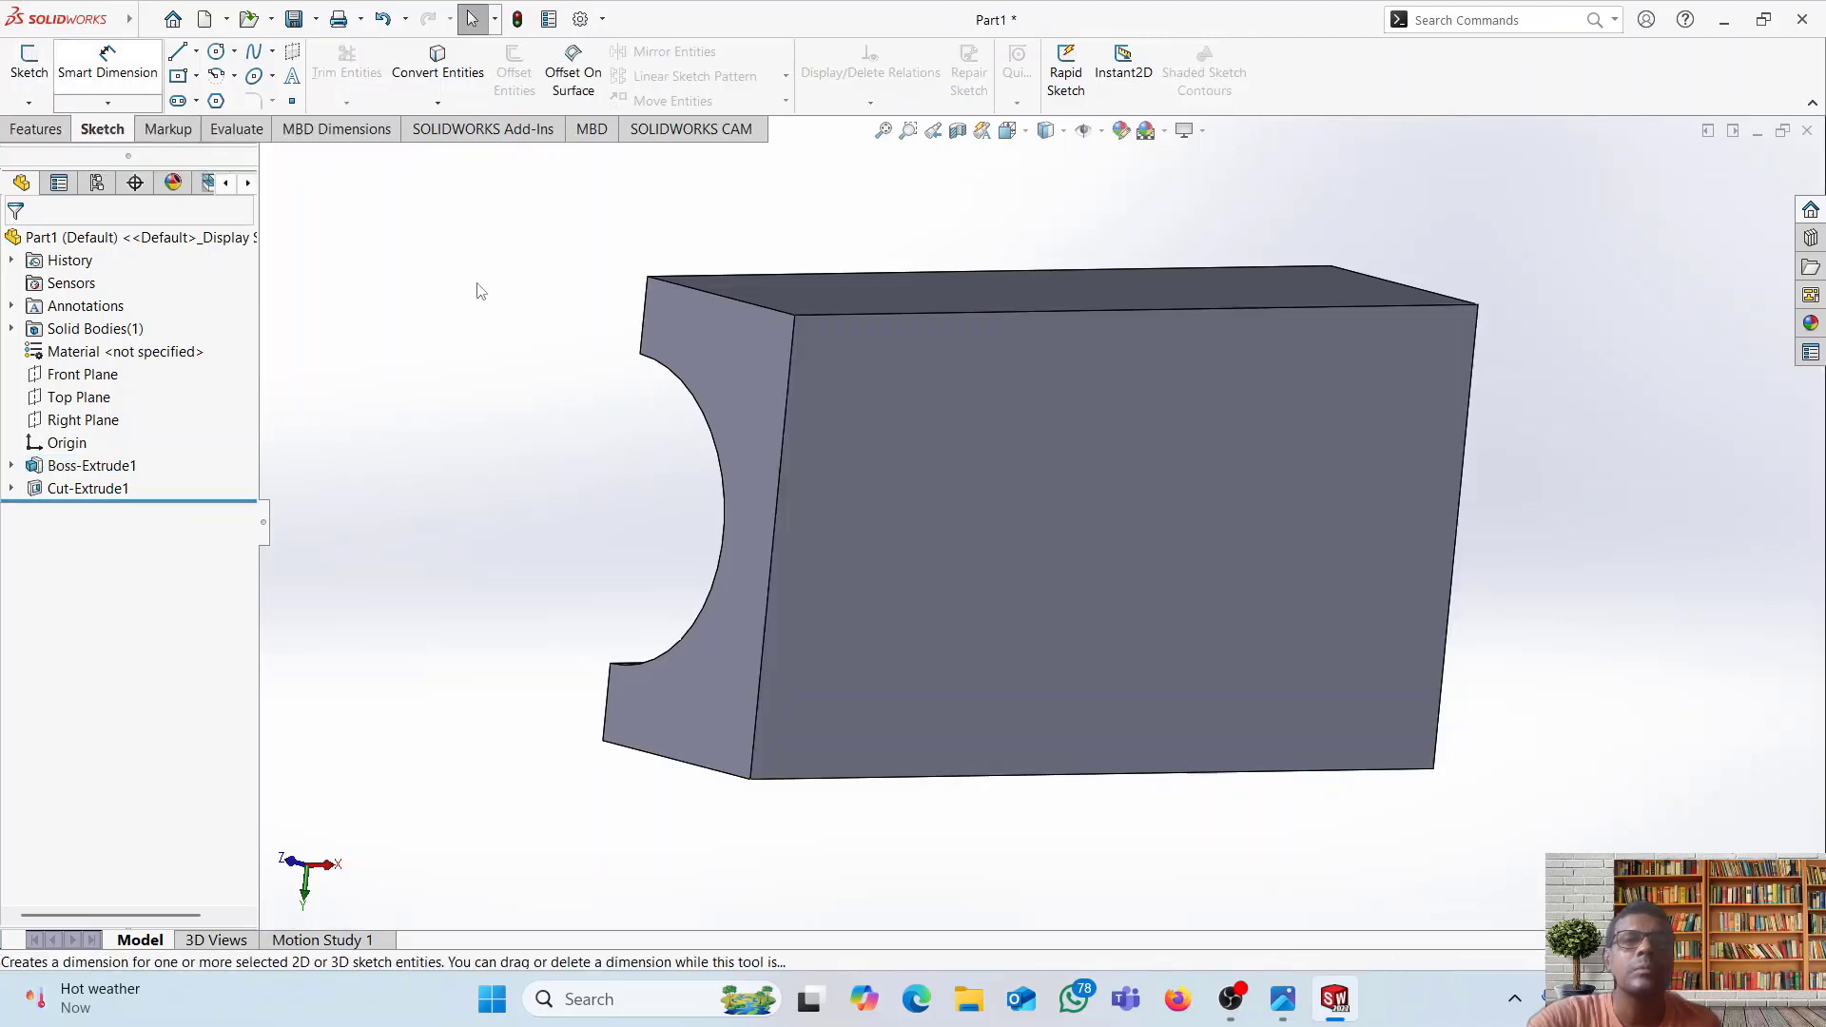
- Sketch a circle of about 29 mm radius on the block's large bottom face, centred on the midpoint of the short edge opposite the recess
click(879, 510)
click(42, 72)
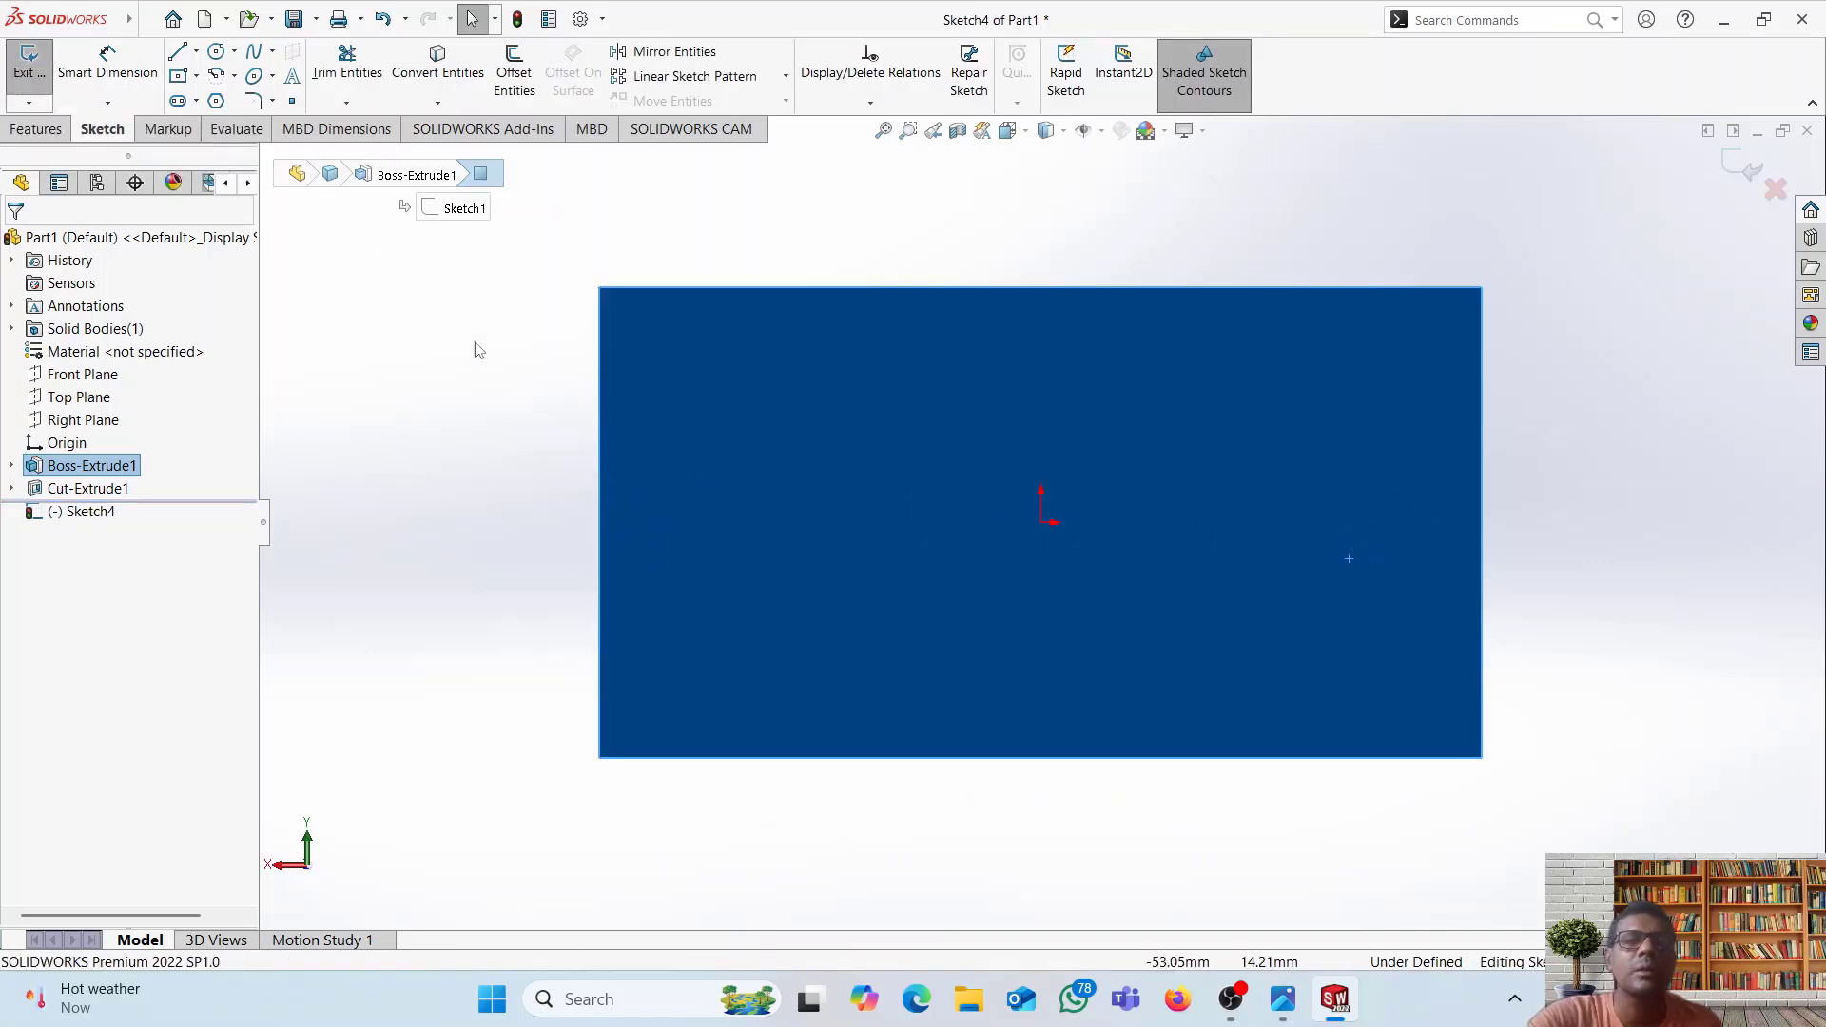
click(235, 53)
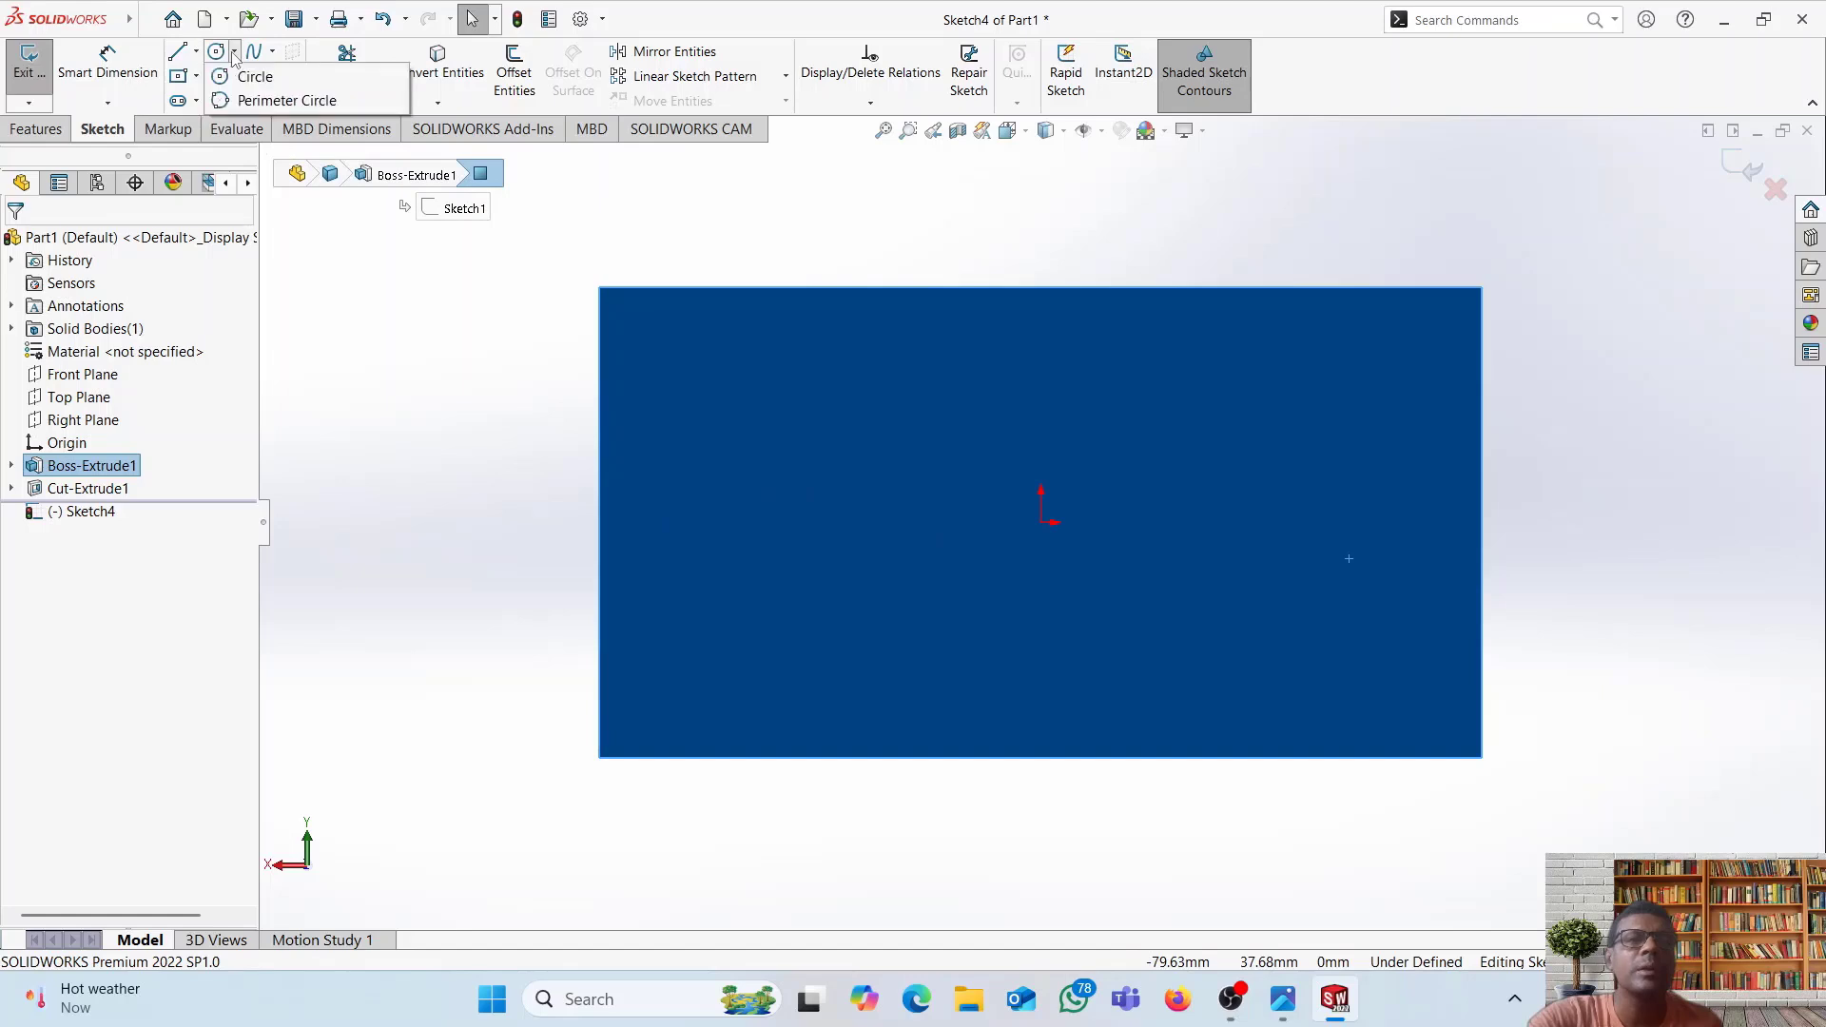
click(251, 74)
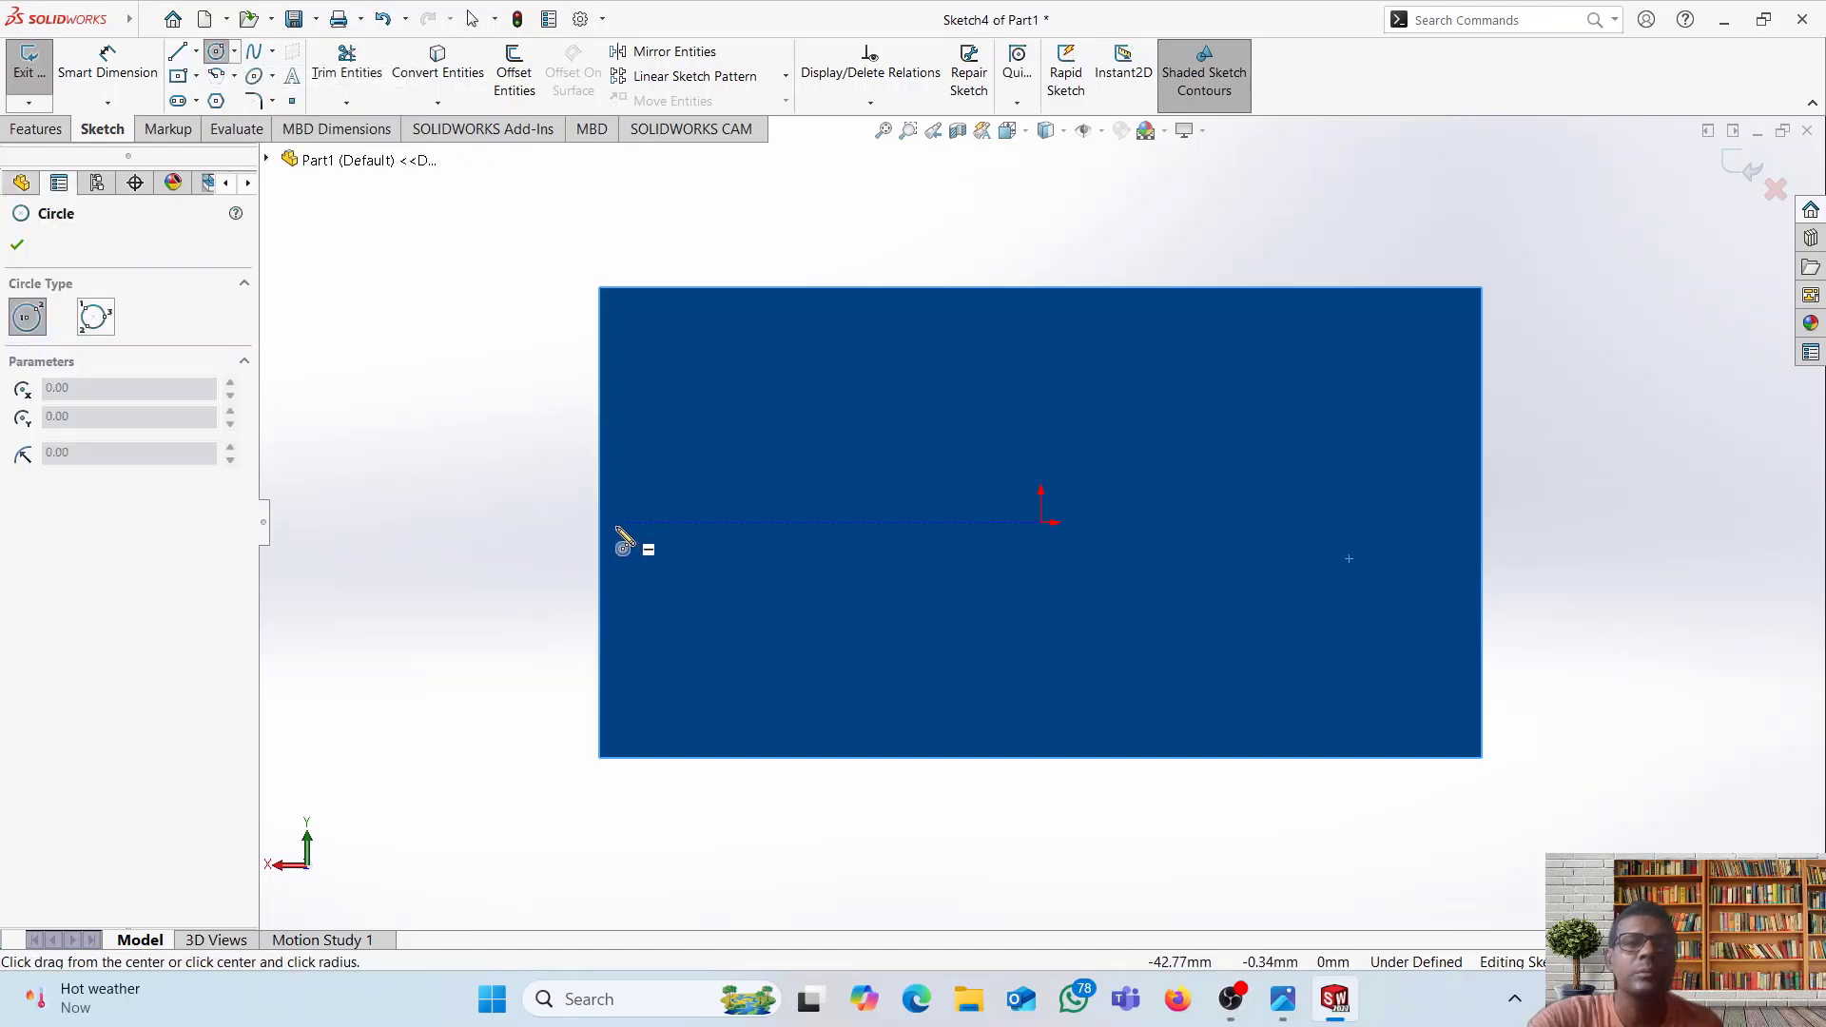
click(600, 522)
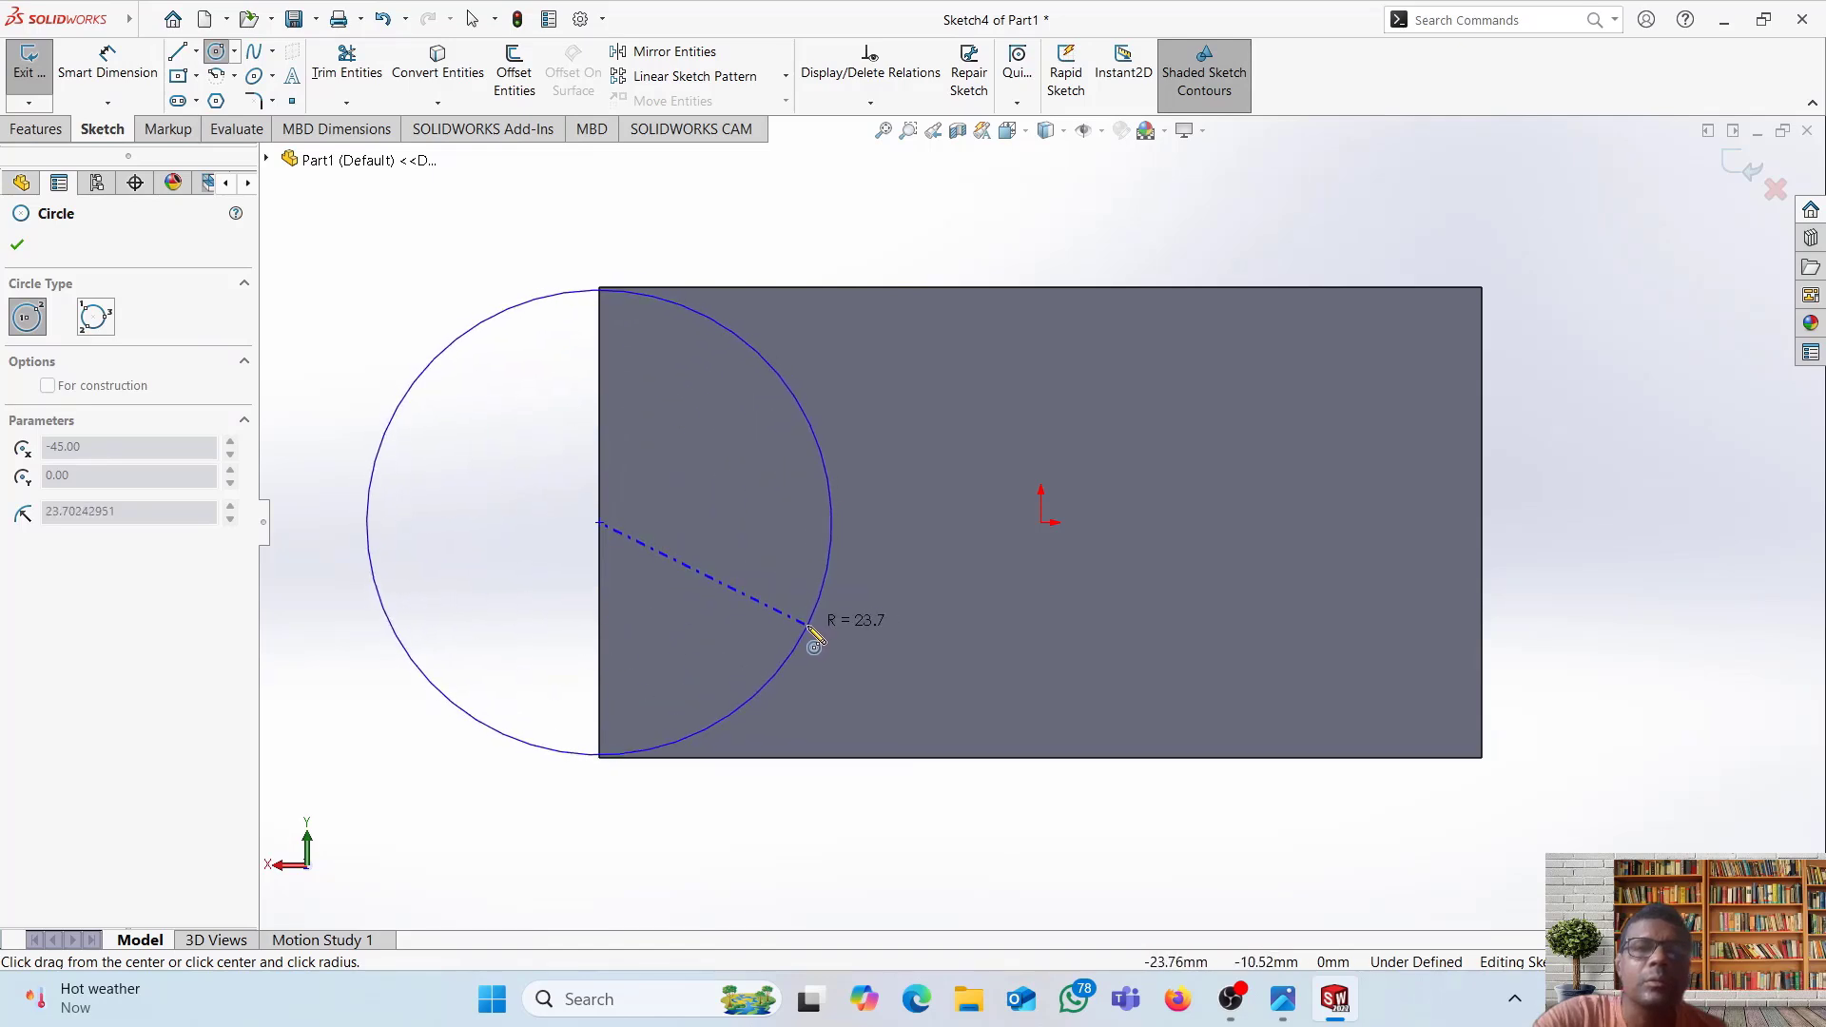
click(855, 654)
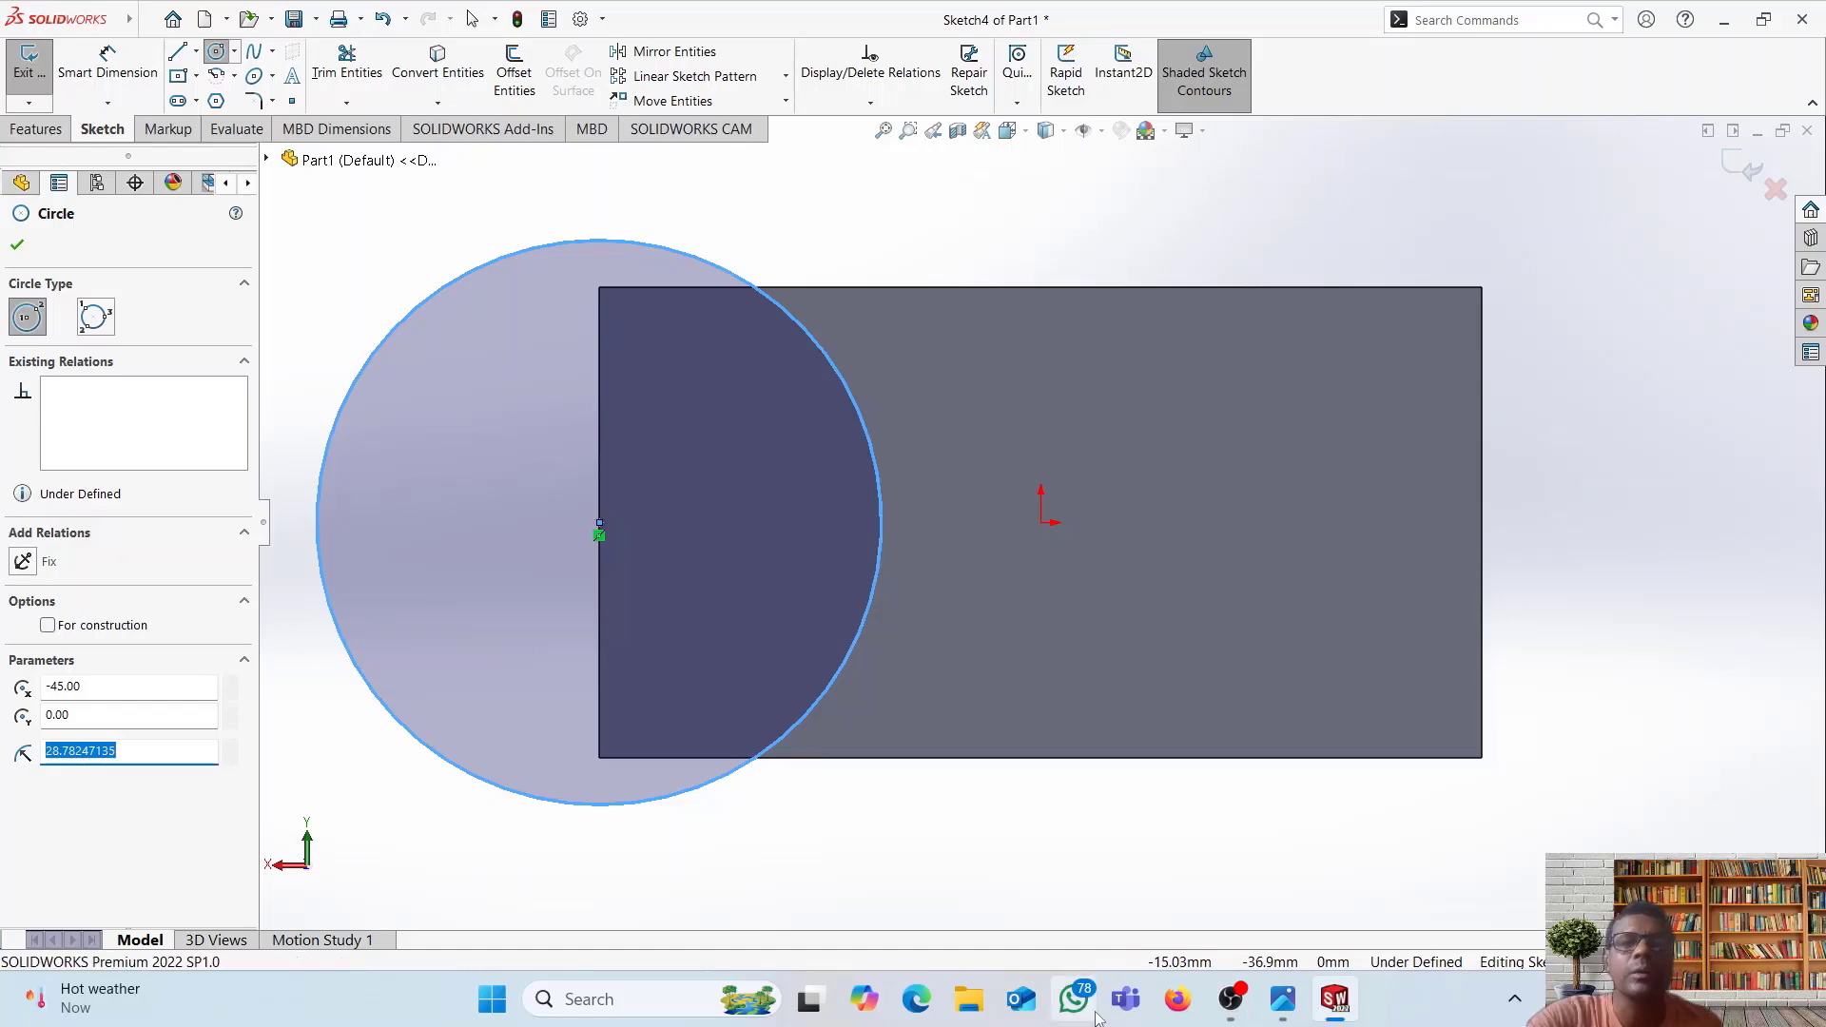
- Check the reference drawing and dimension the circle's diameter as 56 mm
mouse_move(1283, 999)
click(1282, 875)
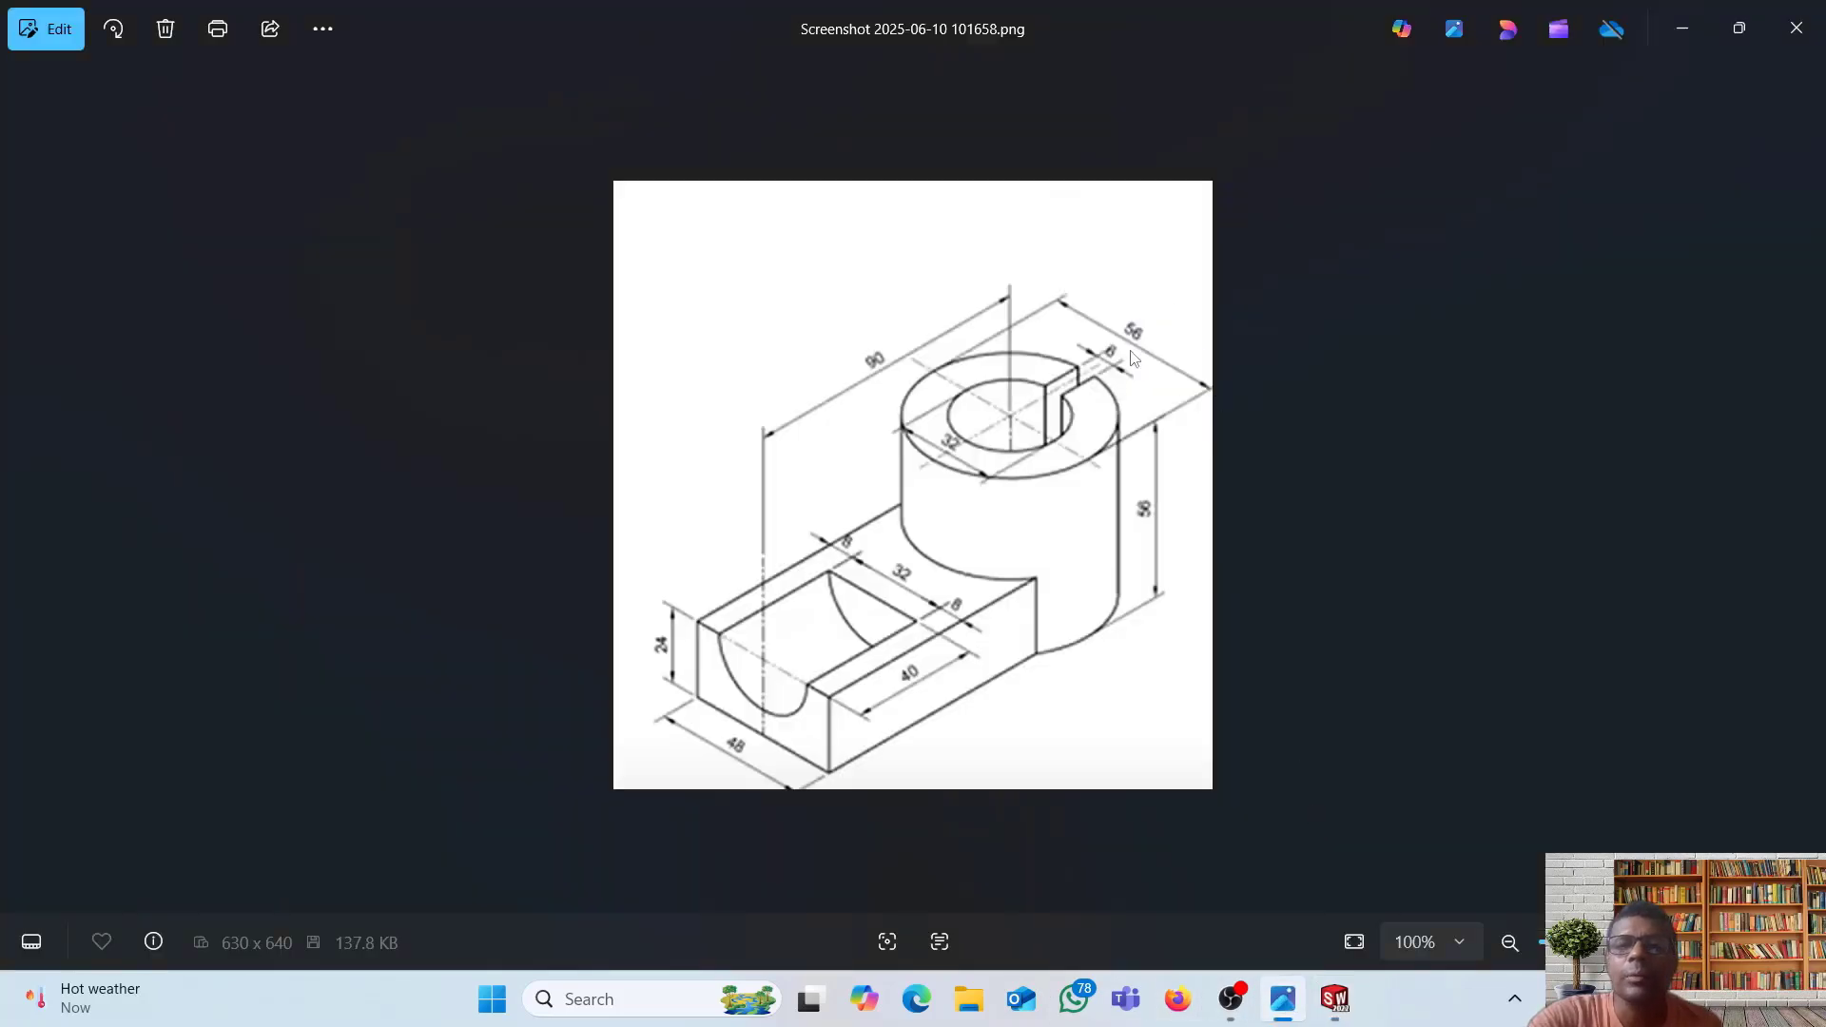
click(1337, 998)
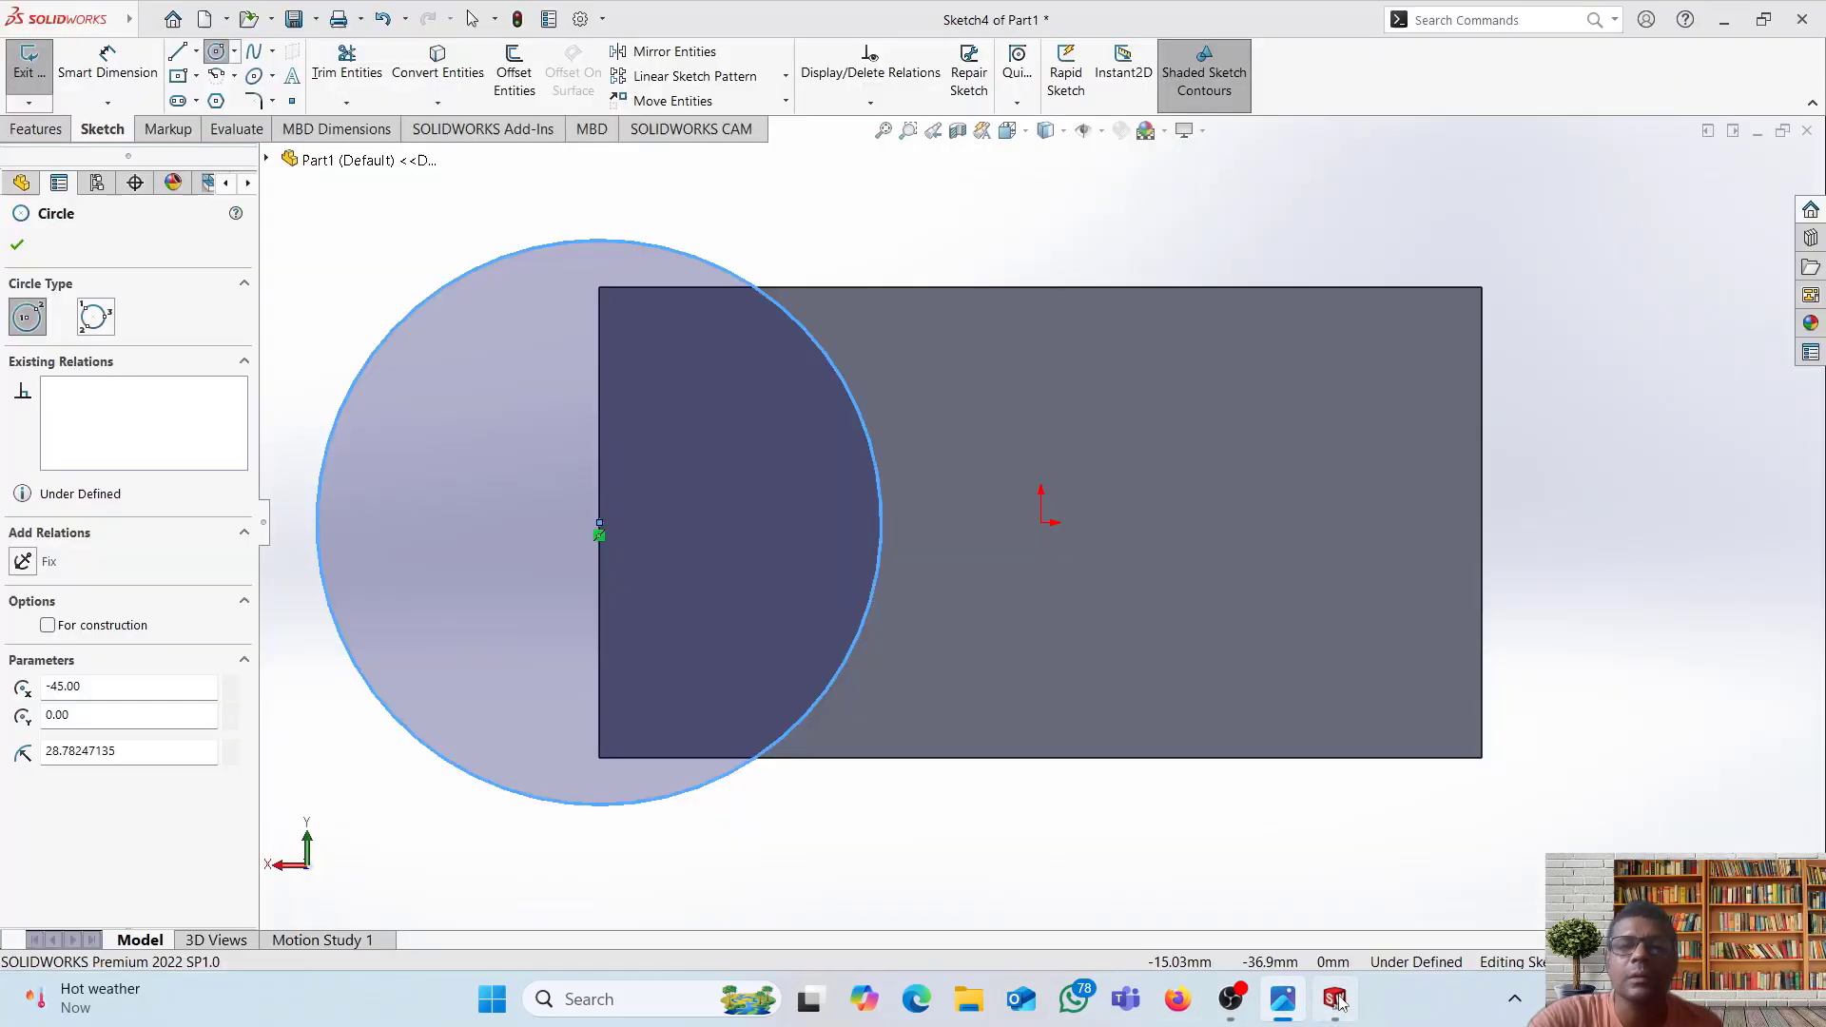
click(139, 81)
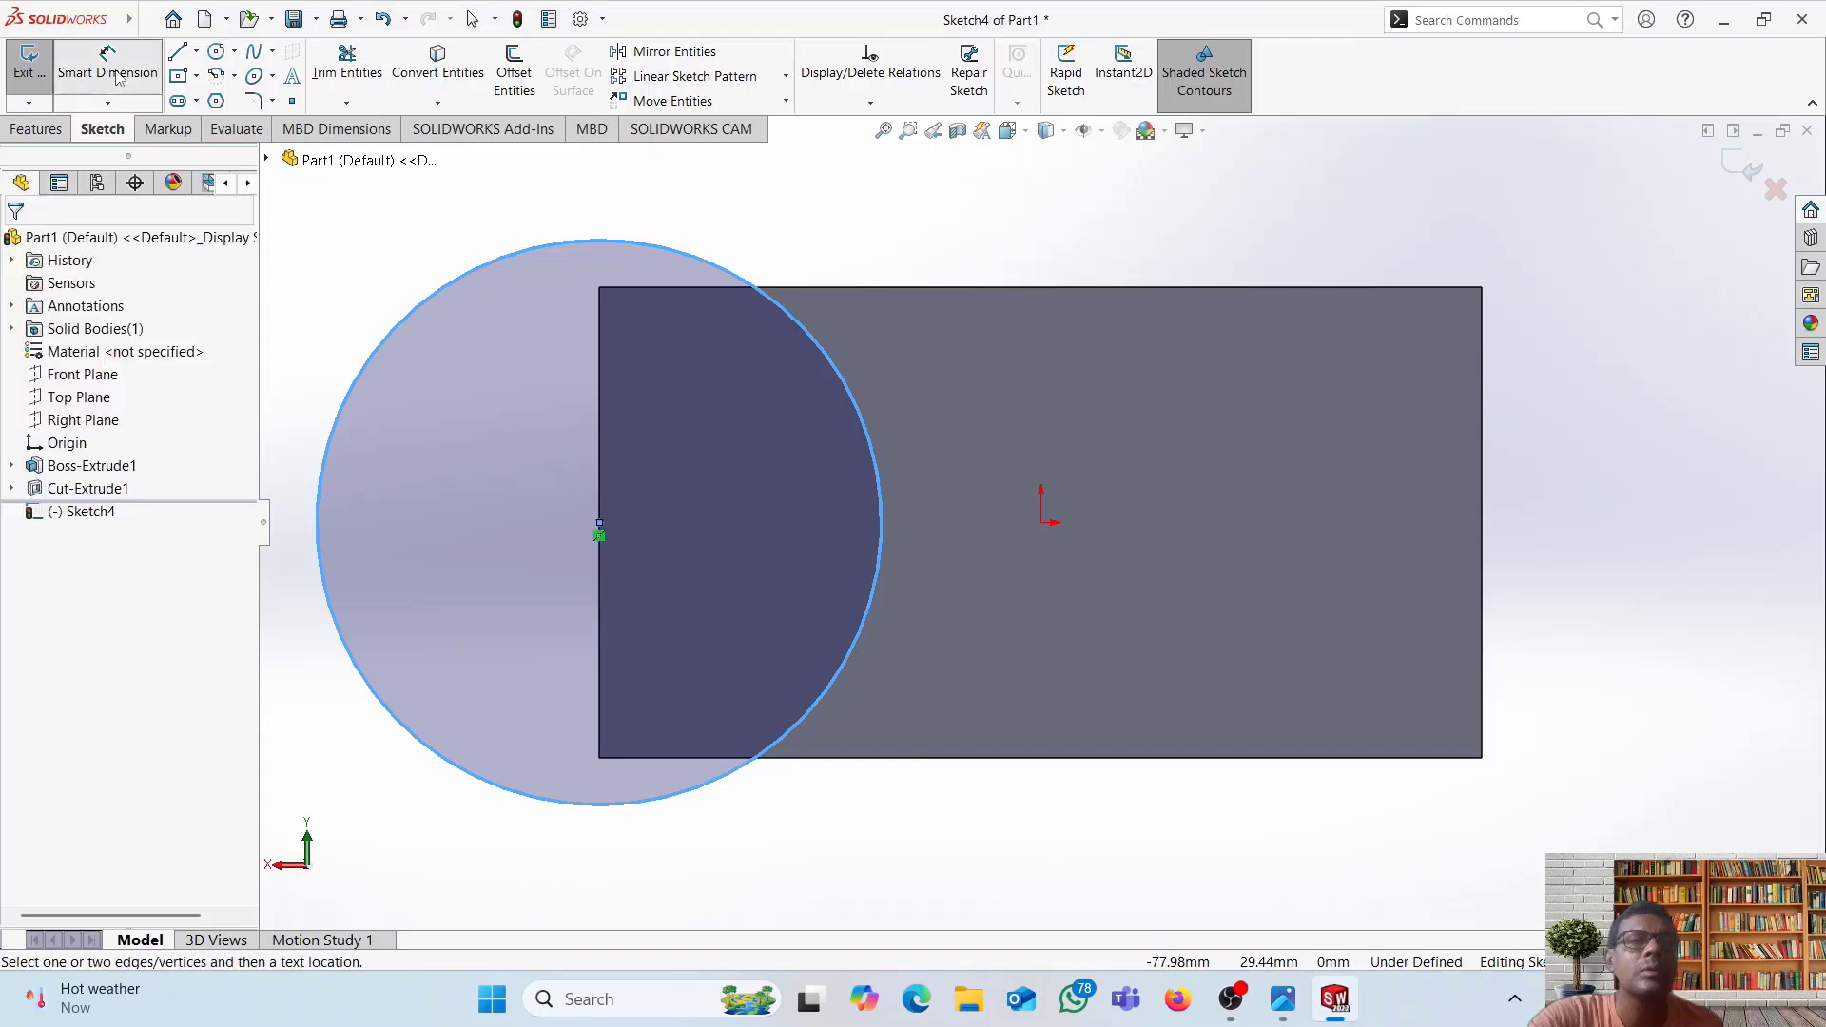
click(655, 809)
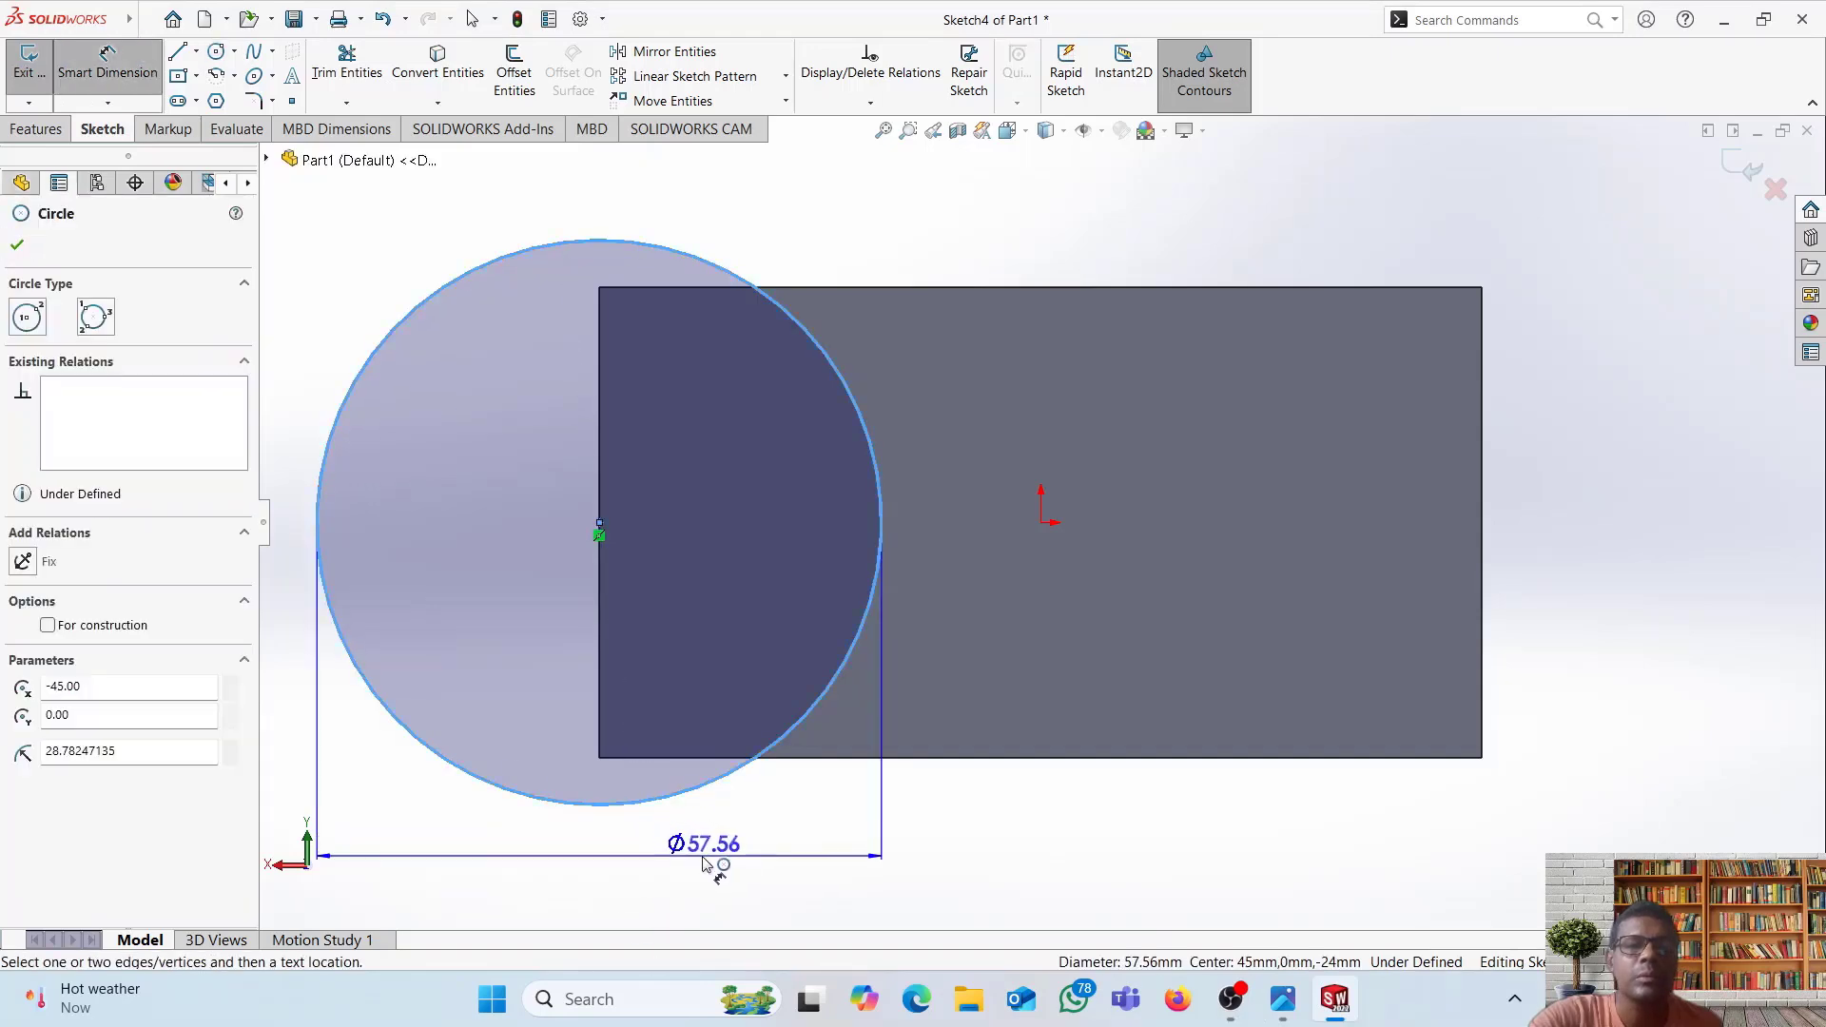
click(706, 865)
text(56)
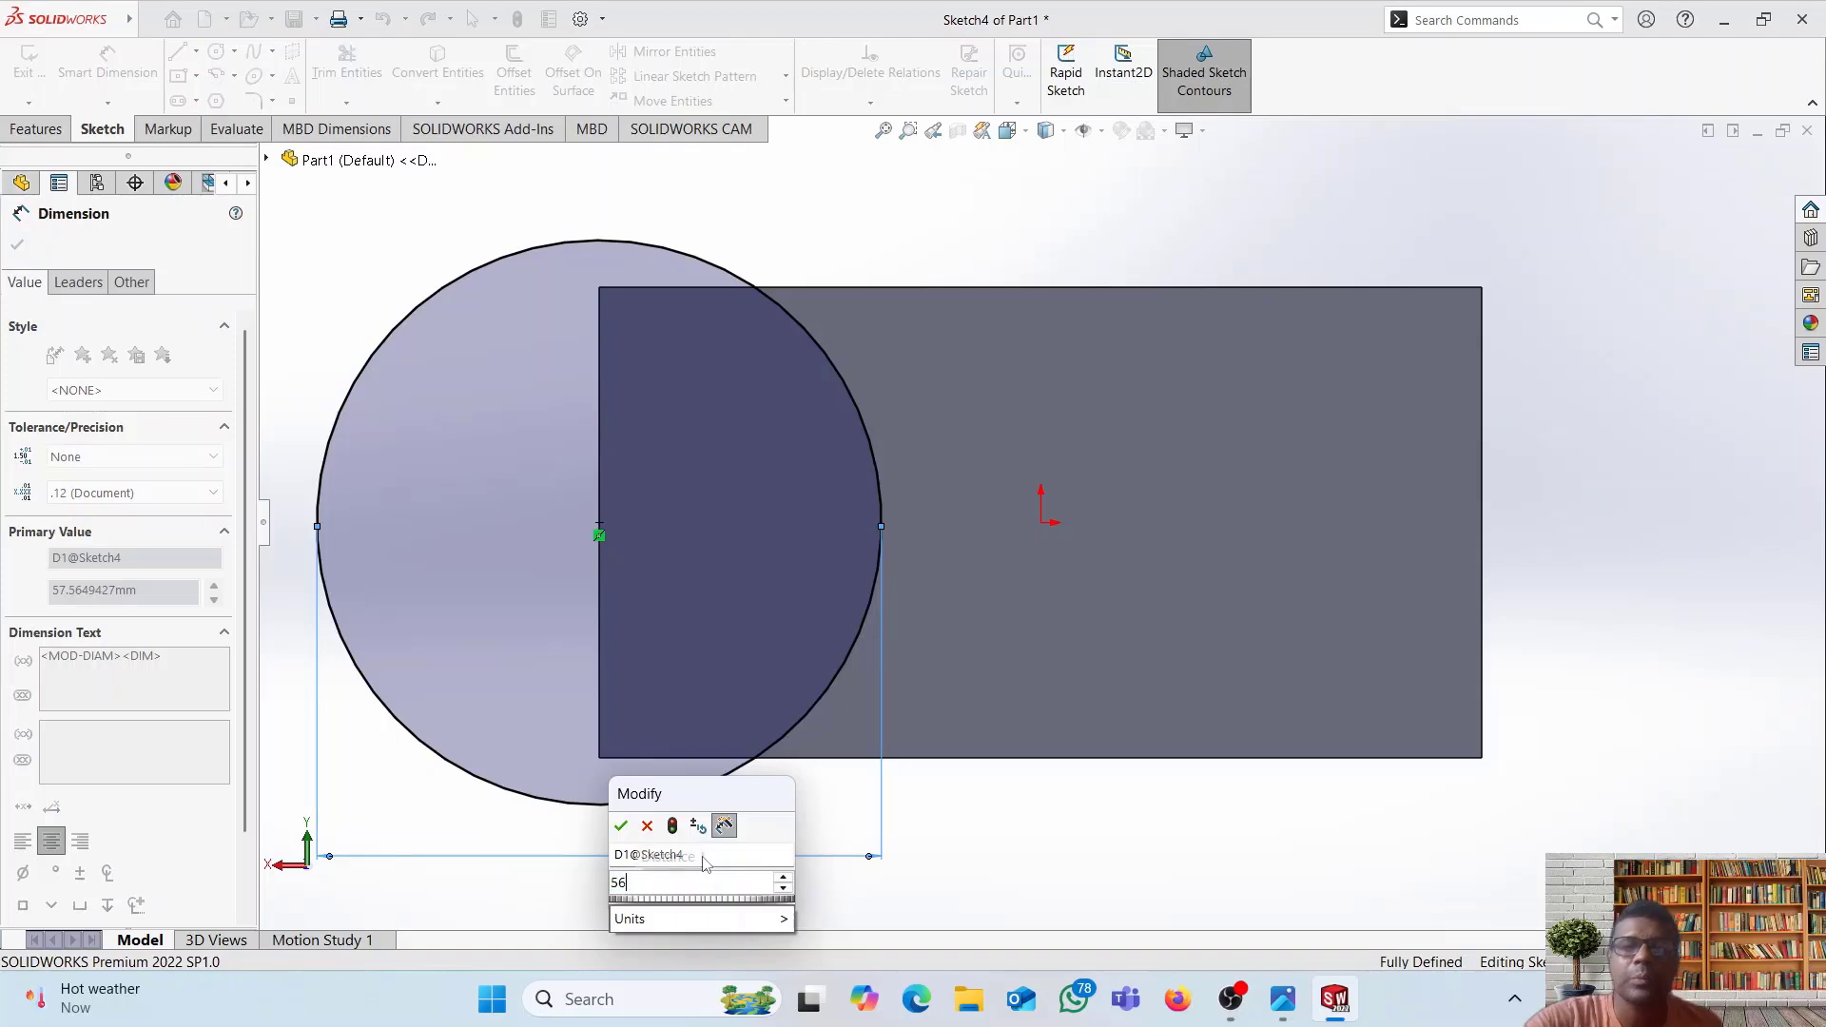
key(Return)
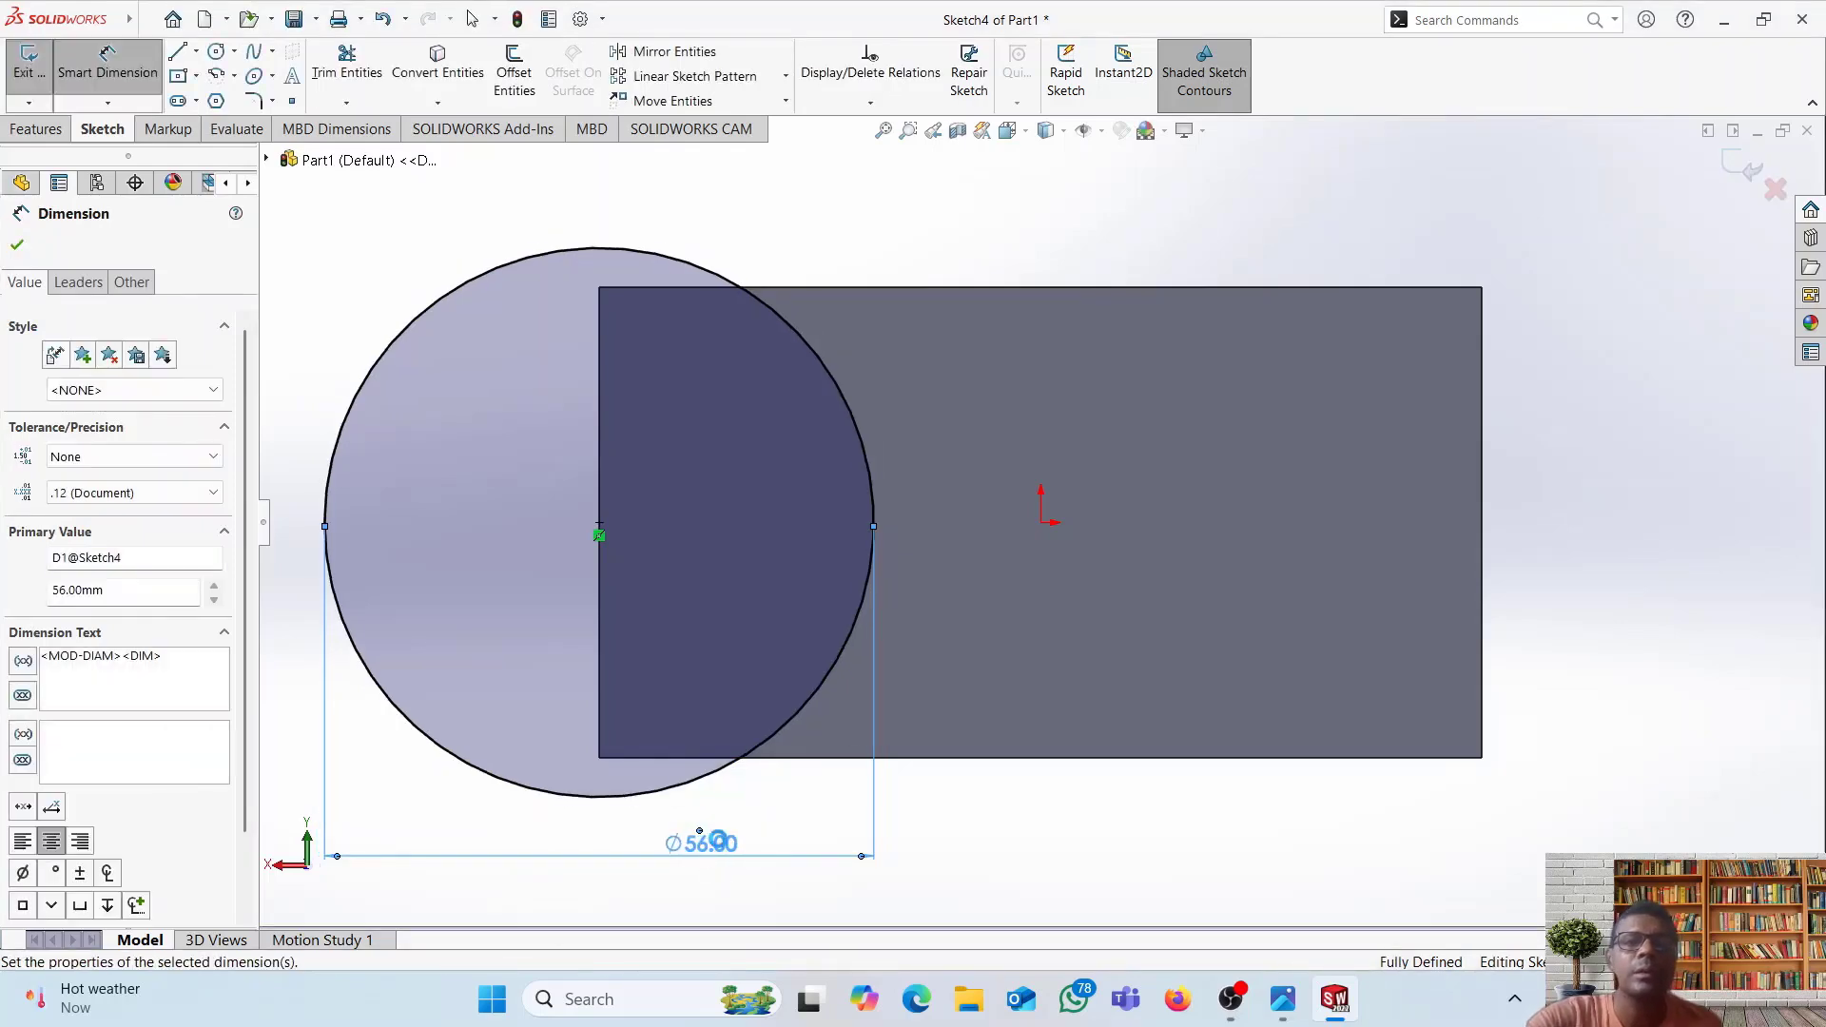
click(1286, 999)
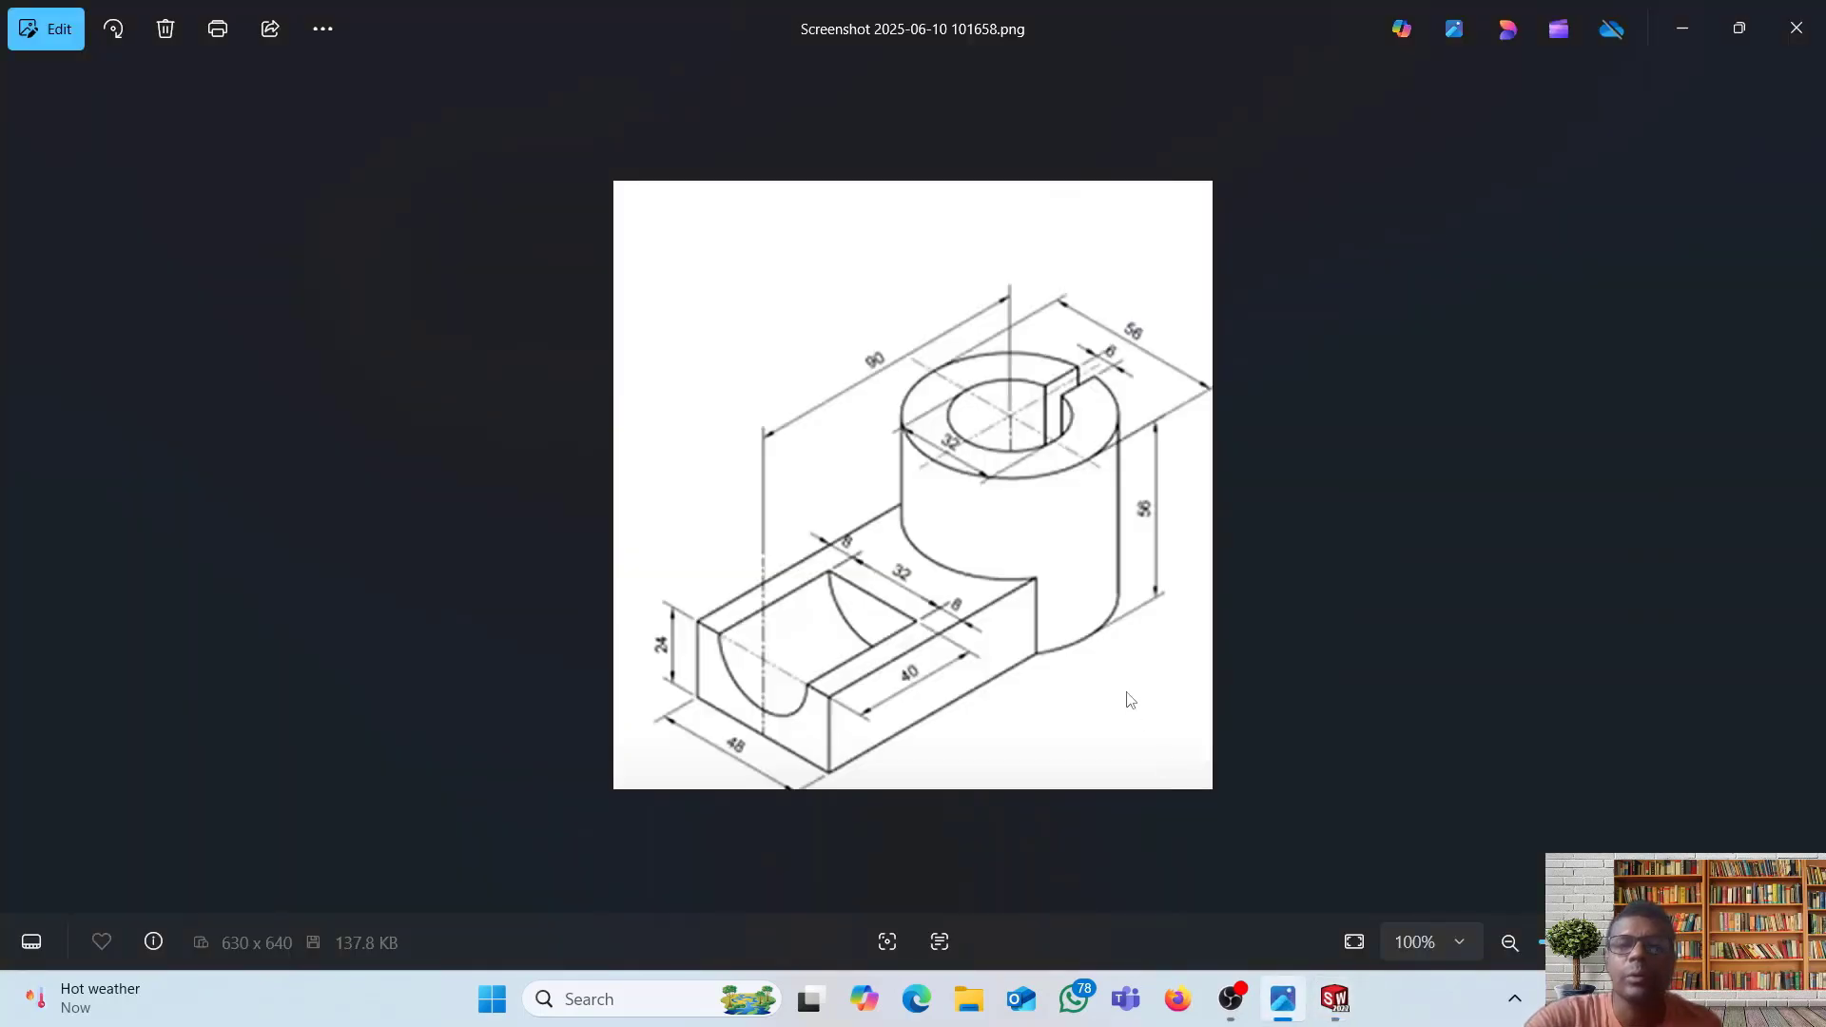
click(1336, 999)
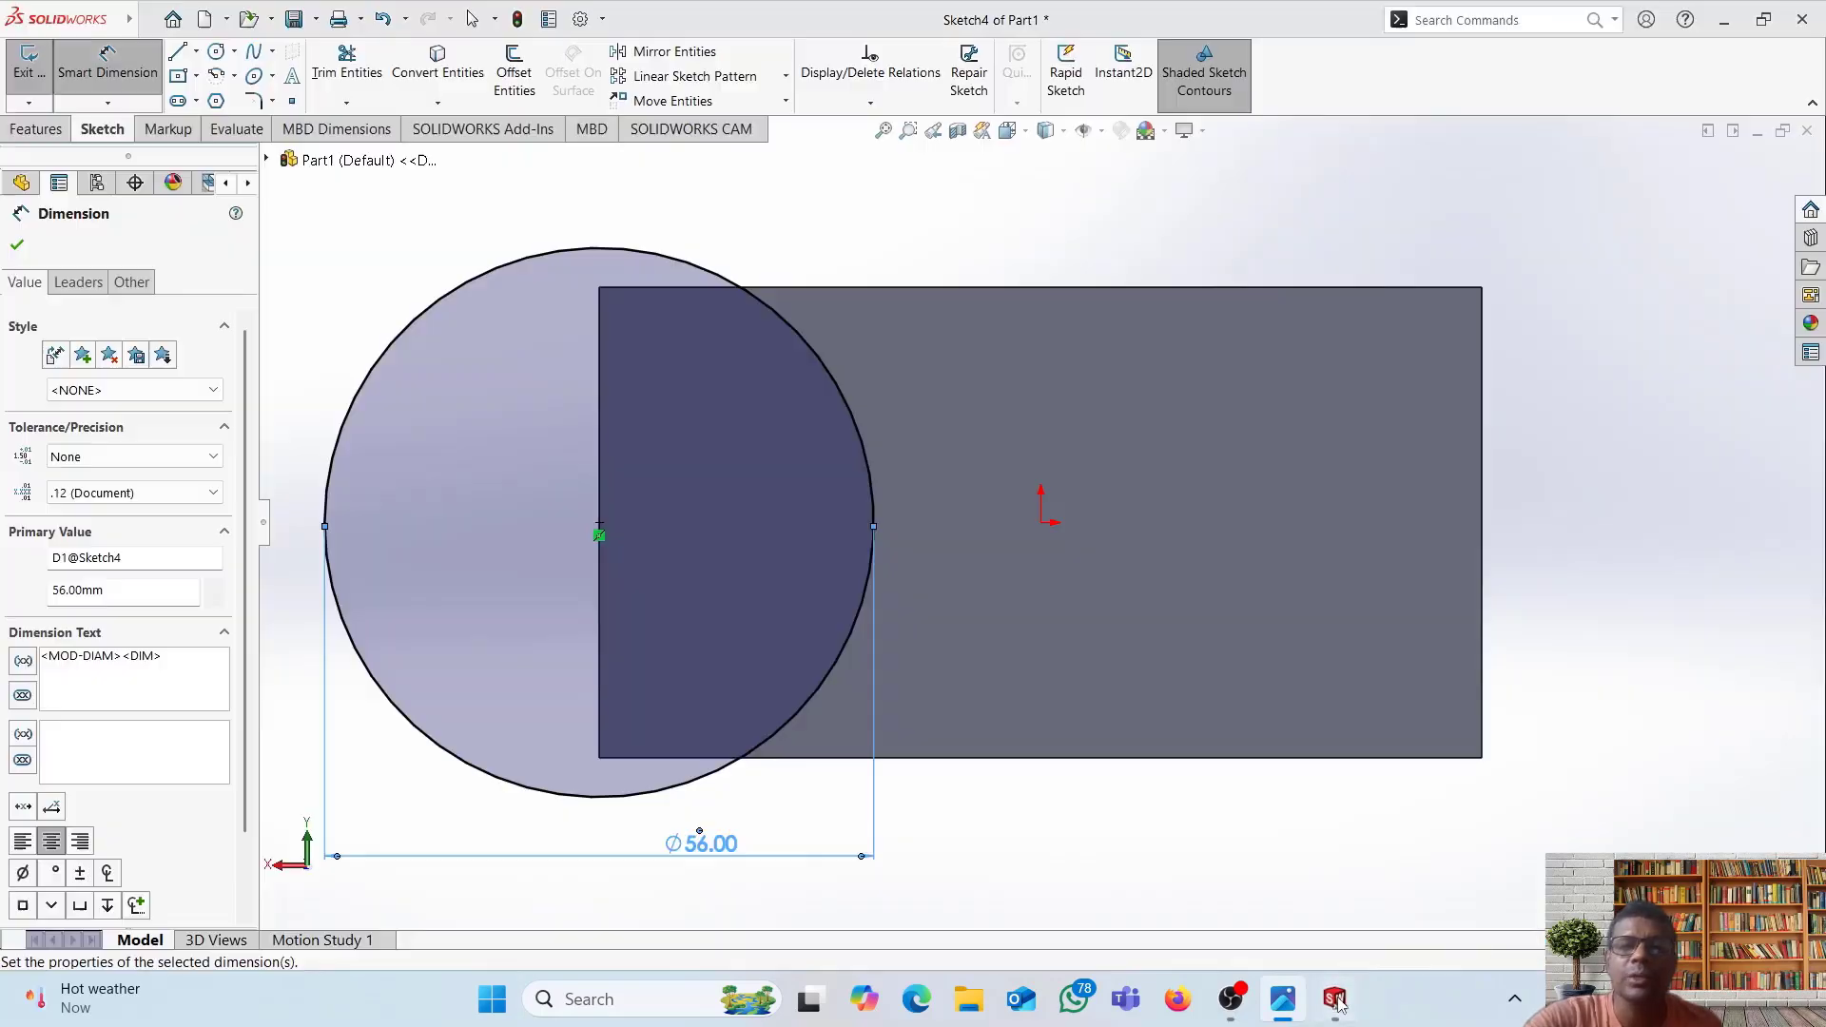
click(19, 247)
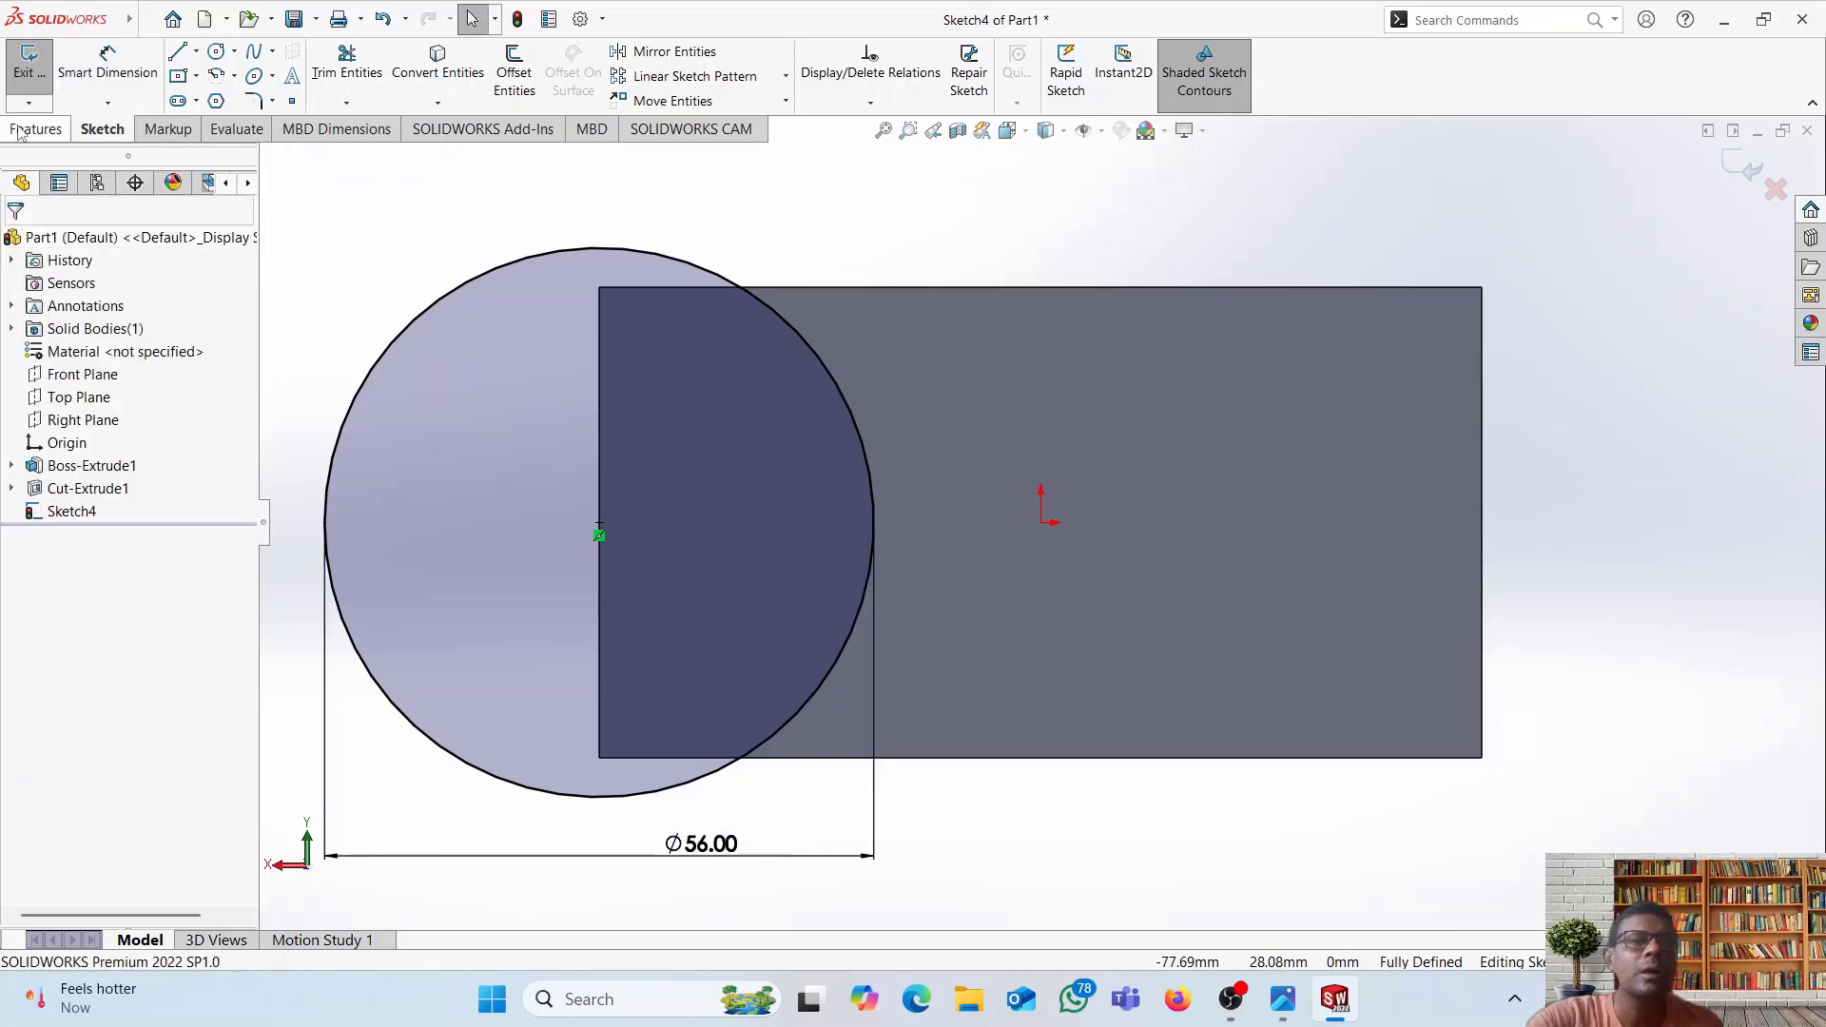
- Extrude the circle as a merged blind boss 56 mm deep in the reversed direction, checking the height against the reference drawing
click(19, 131)
click(35, 81)
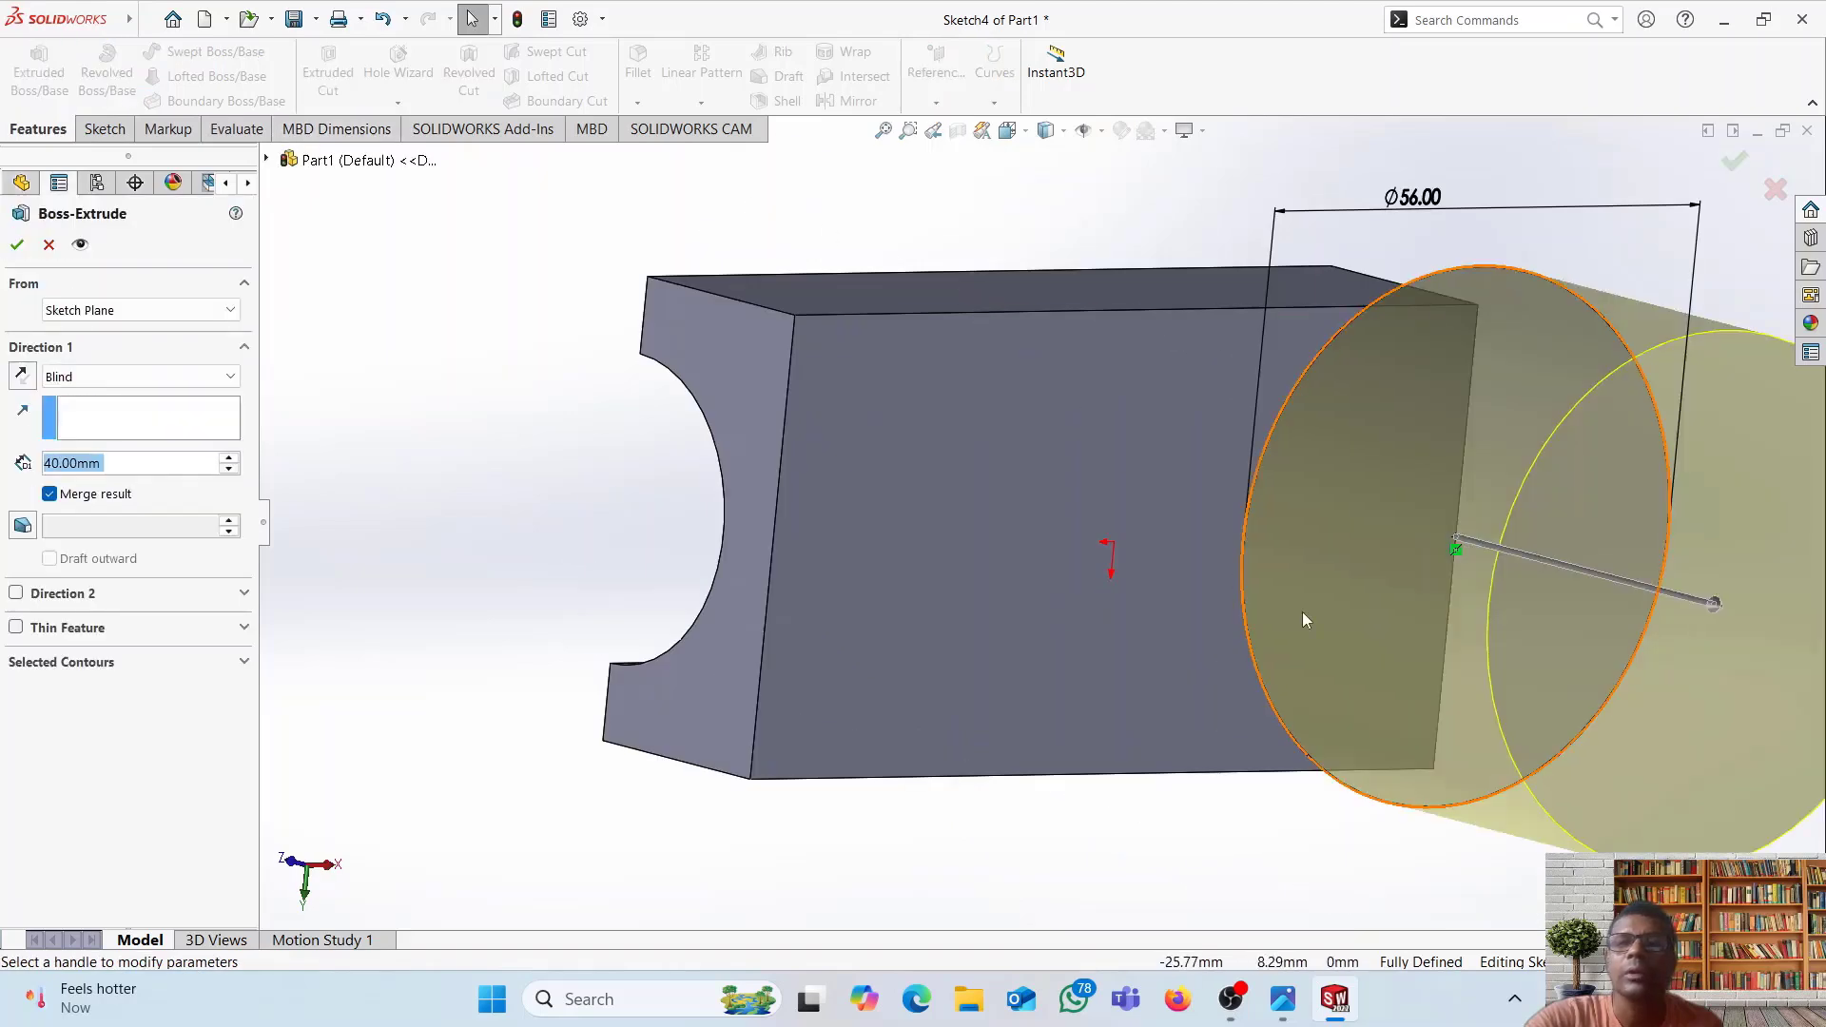
click(21, 373)
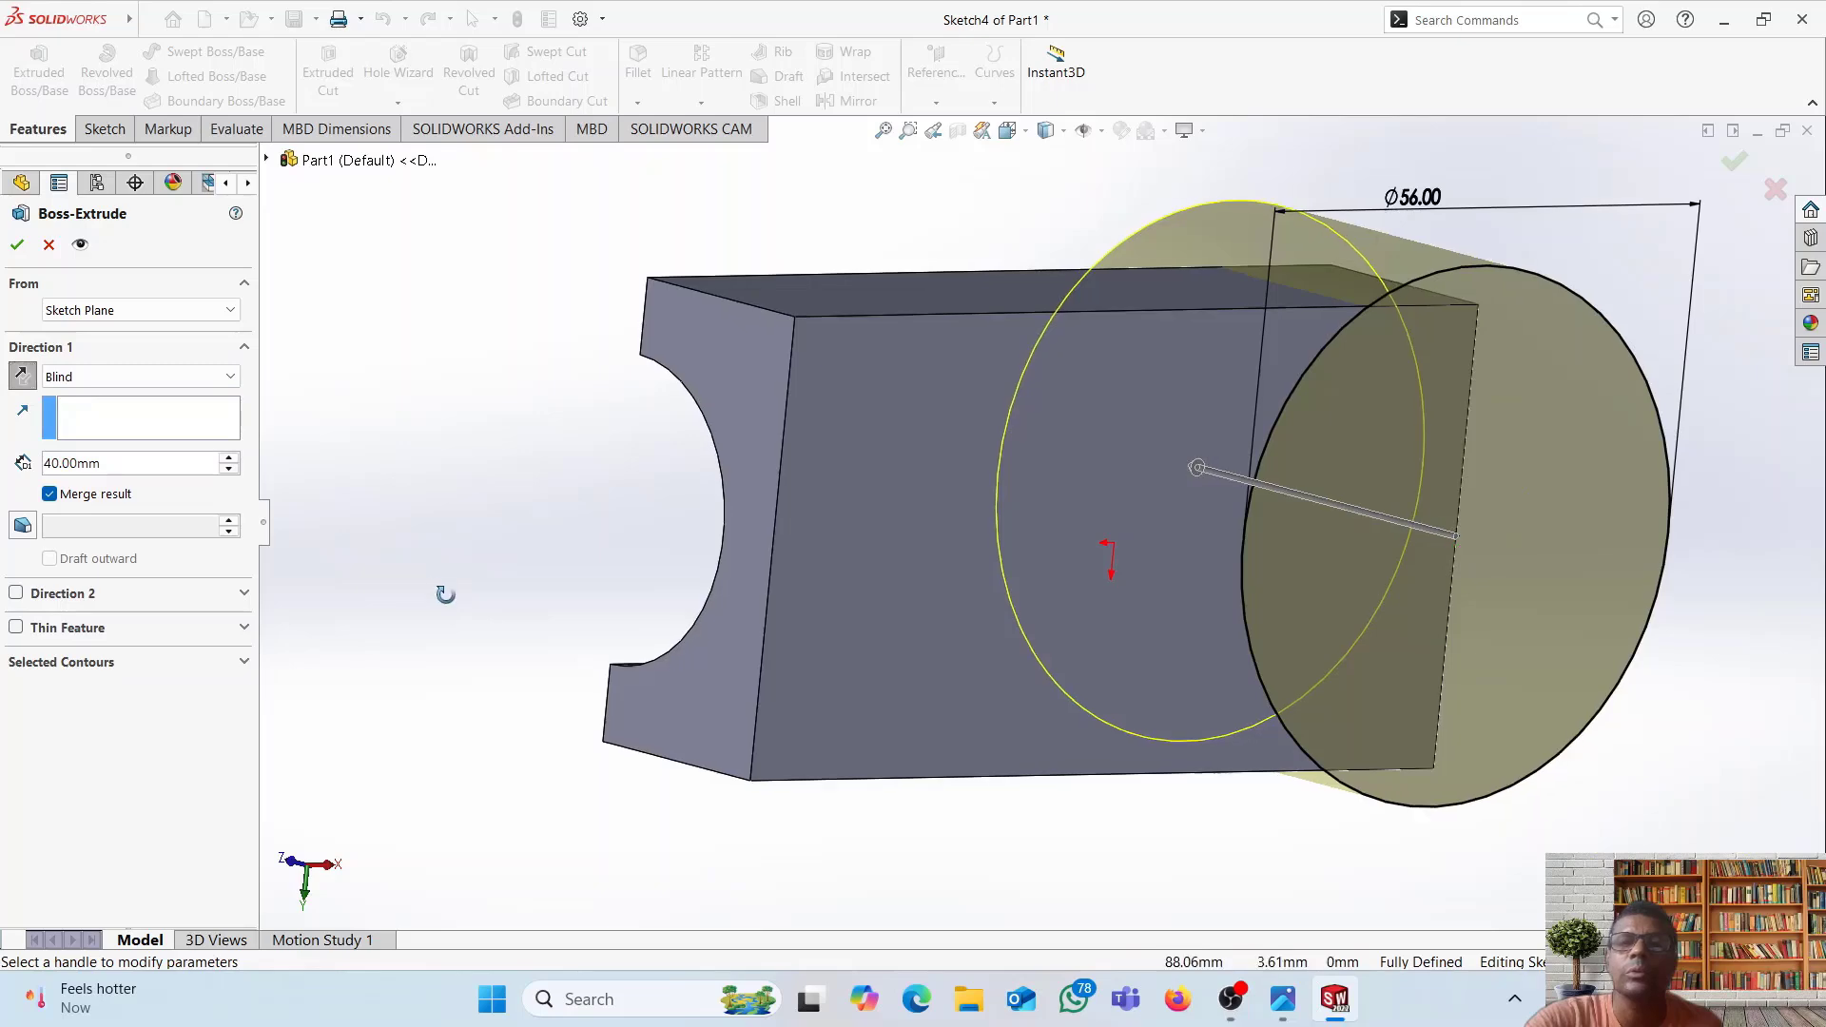
middle_drag(440, 595, 505, 689)
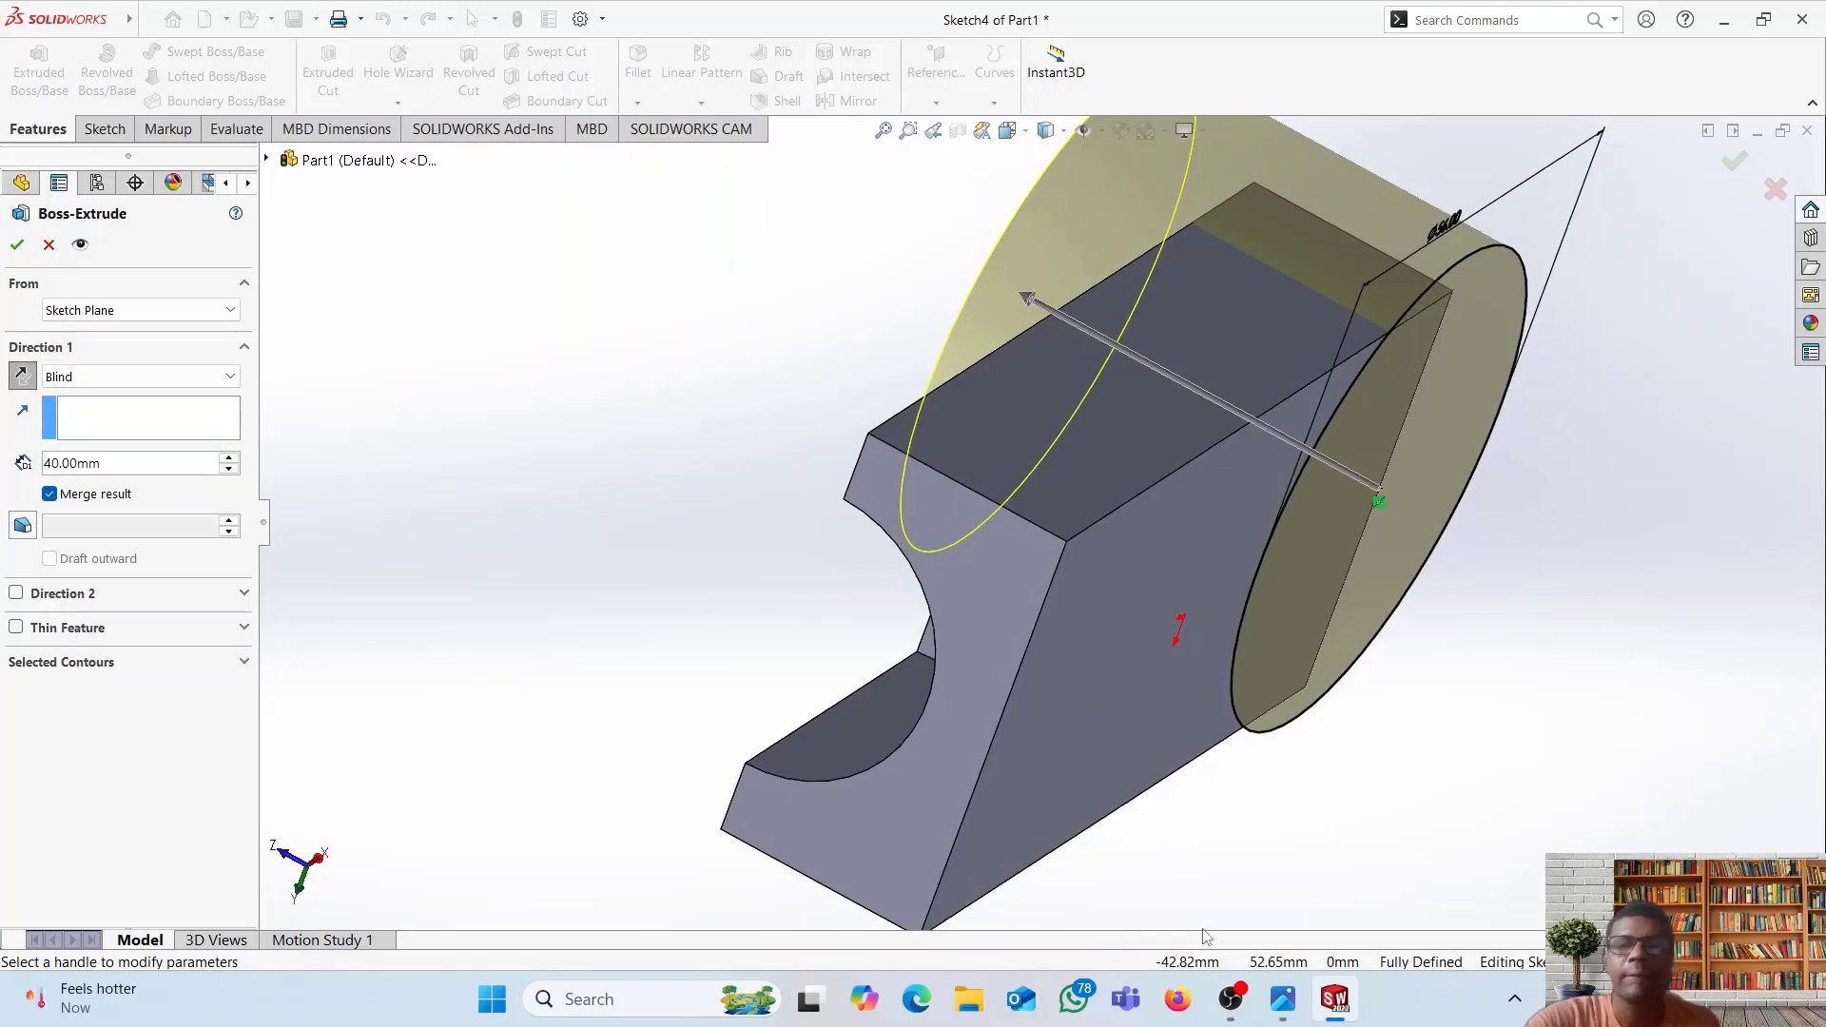
click(1284, 1000)
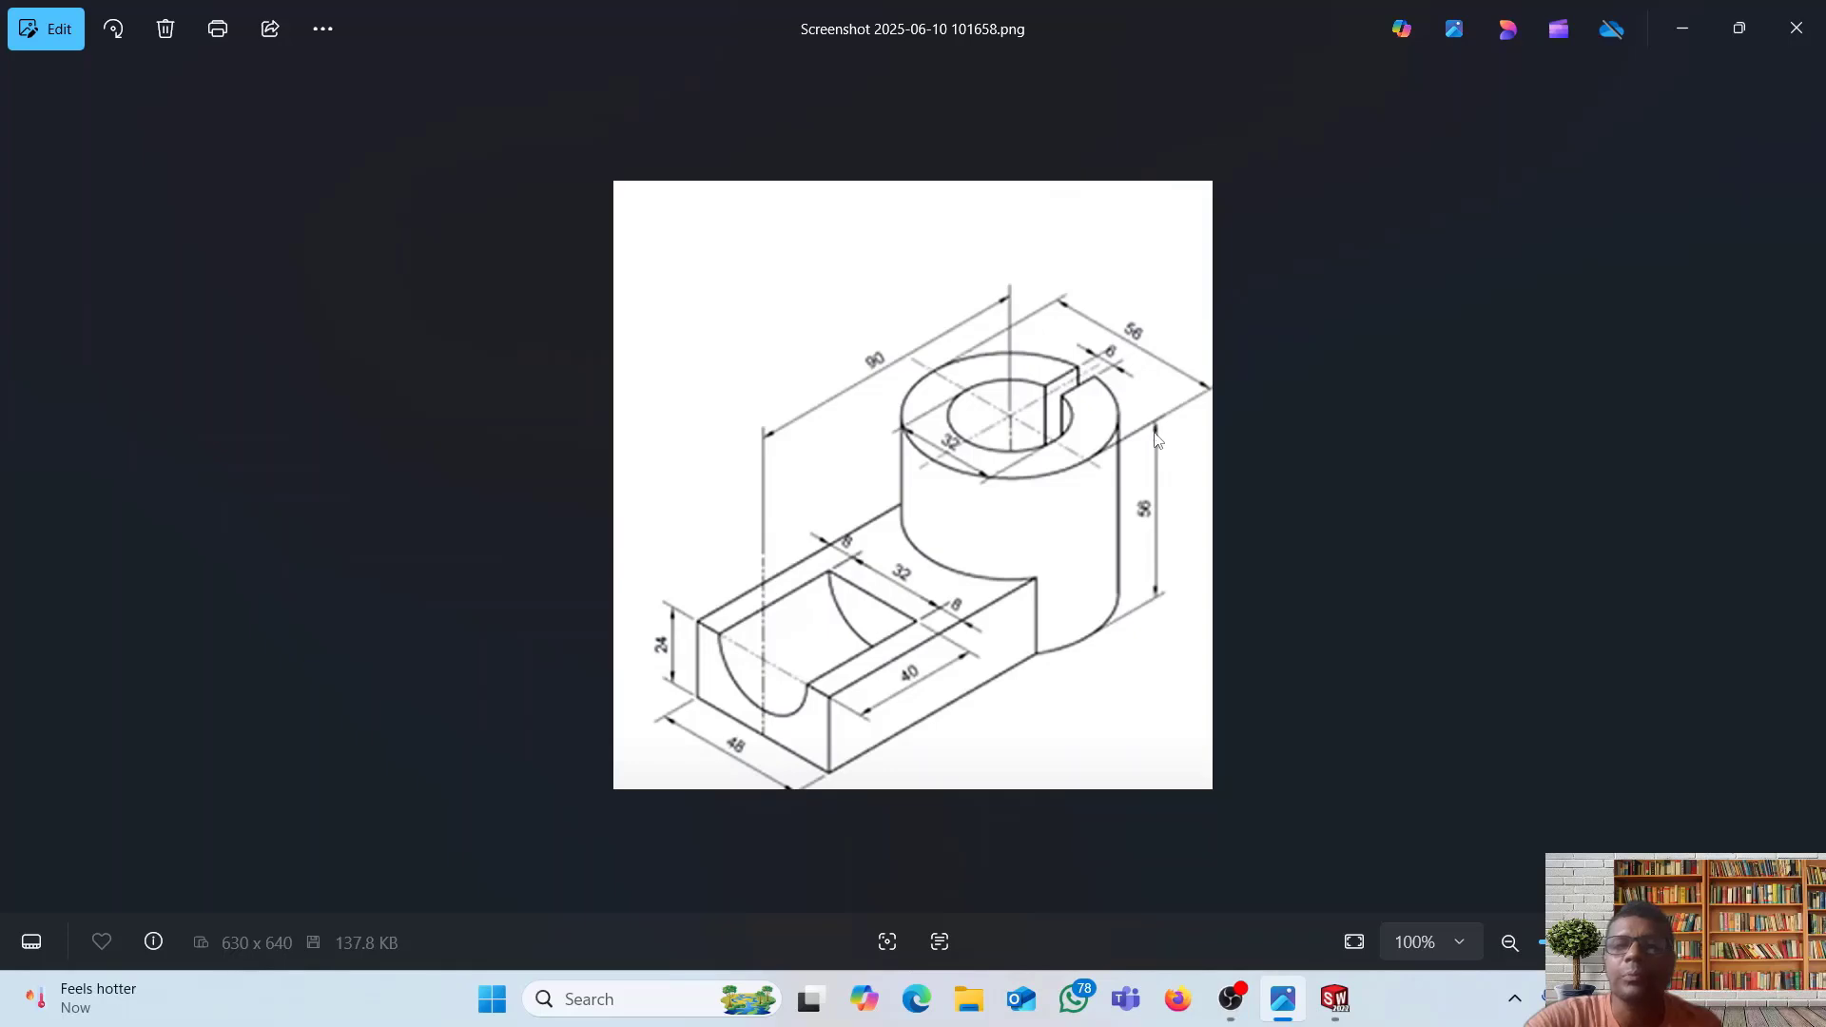
click(1335, 998)
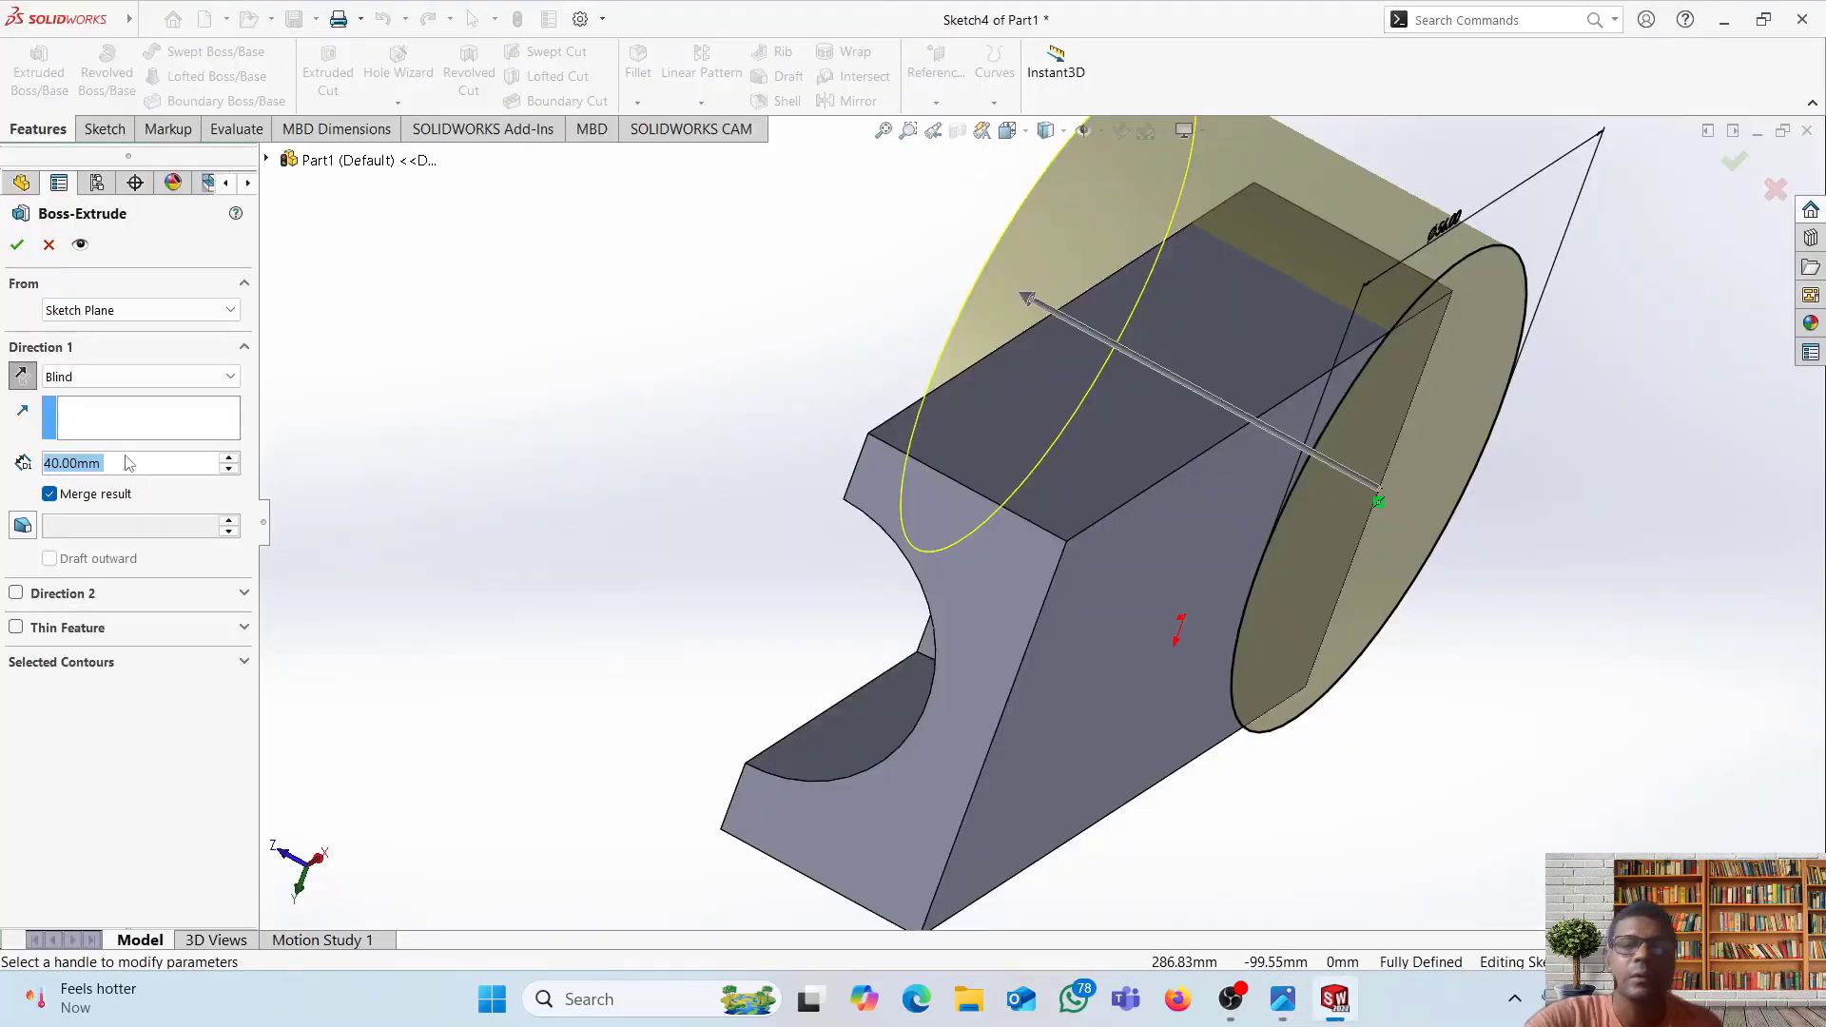
text(56)
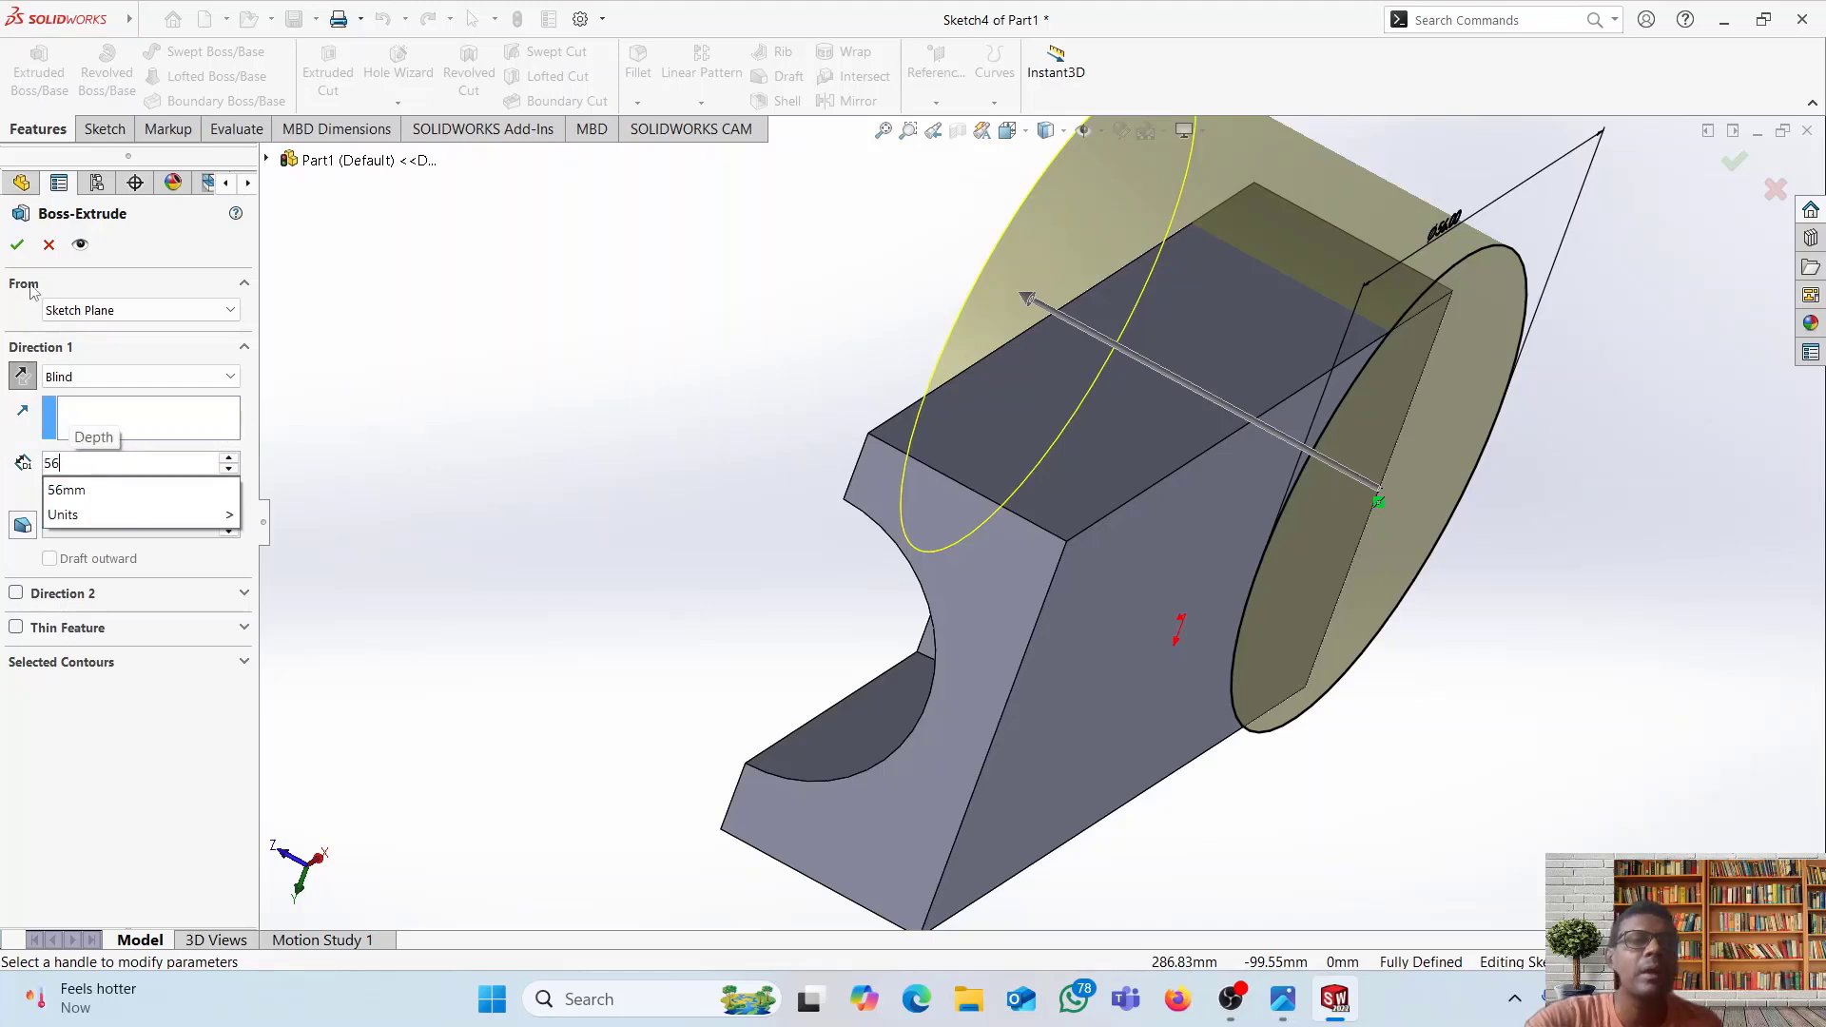
key(Return)
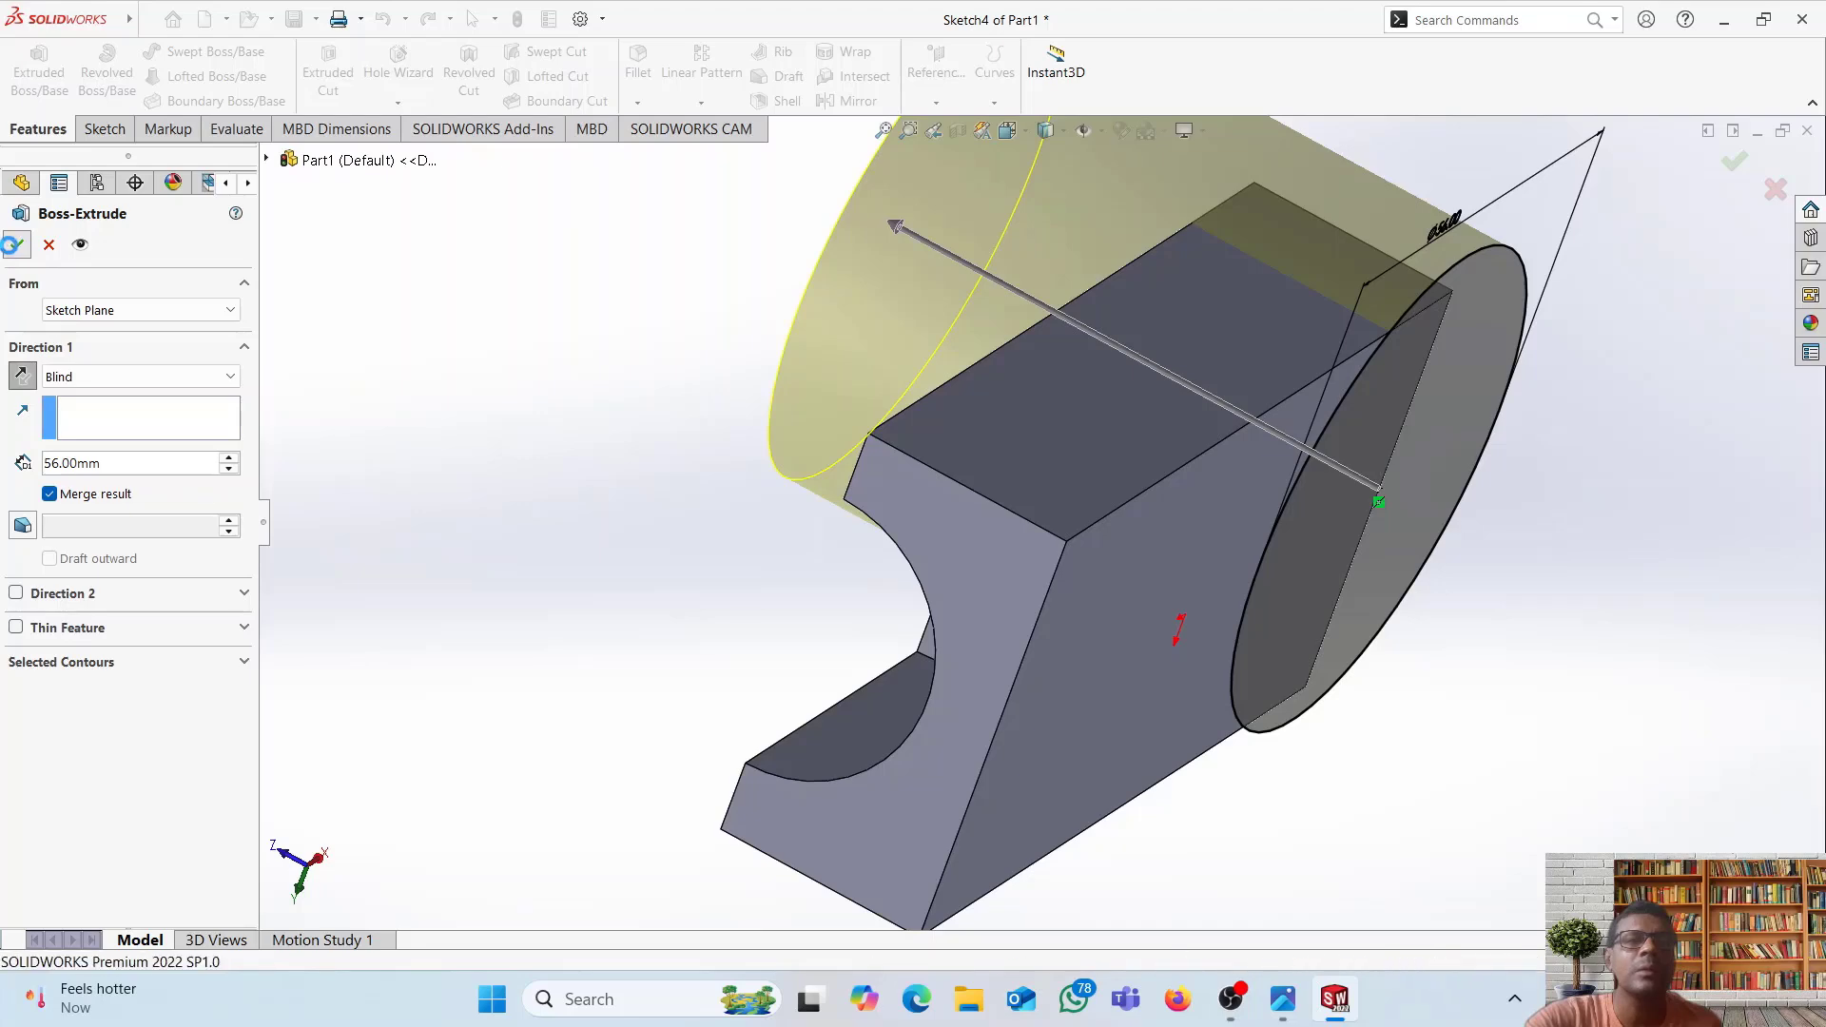
click(17, 245)
- Check the bore in the reference drawing and sketch a concentric circle of about 16 mm radius on the cylinder's top face
scroll(500, 559, down, 2)
middle_drag(501, 561, 469, 481)
scroll(999, 374, down, 1)
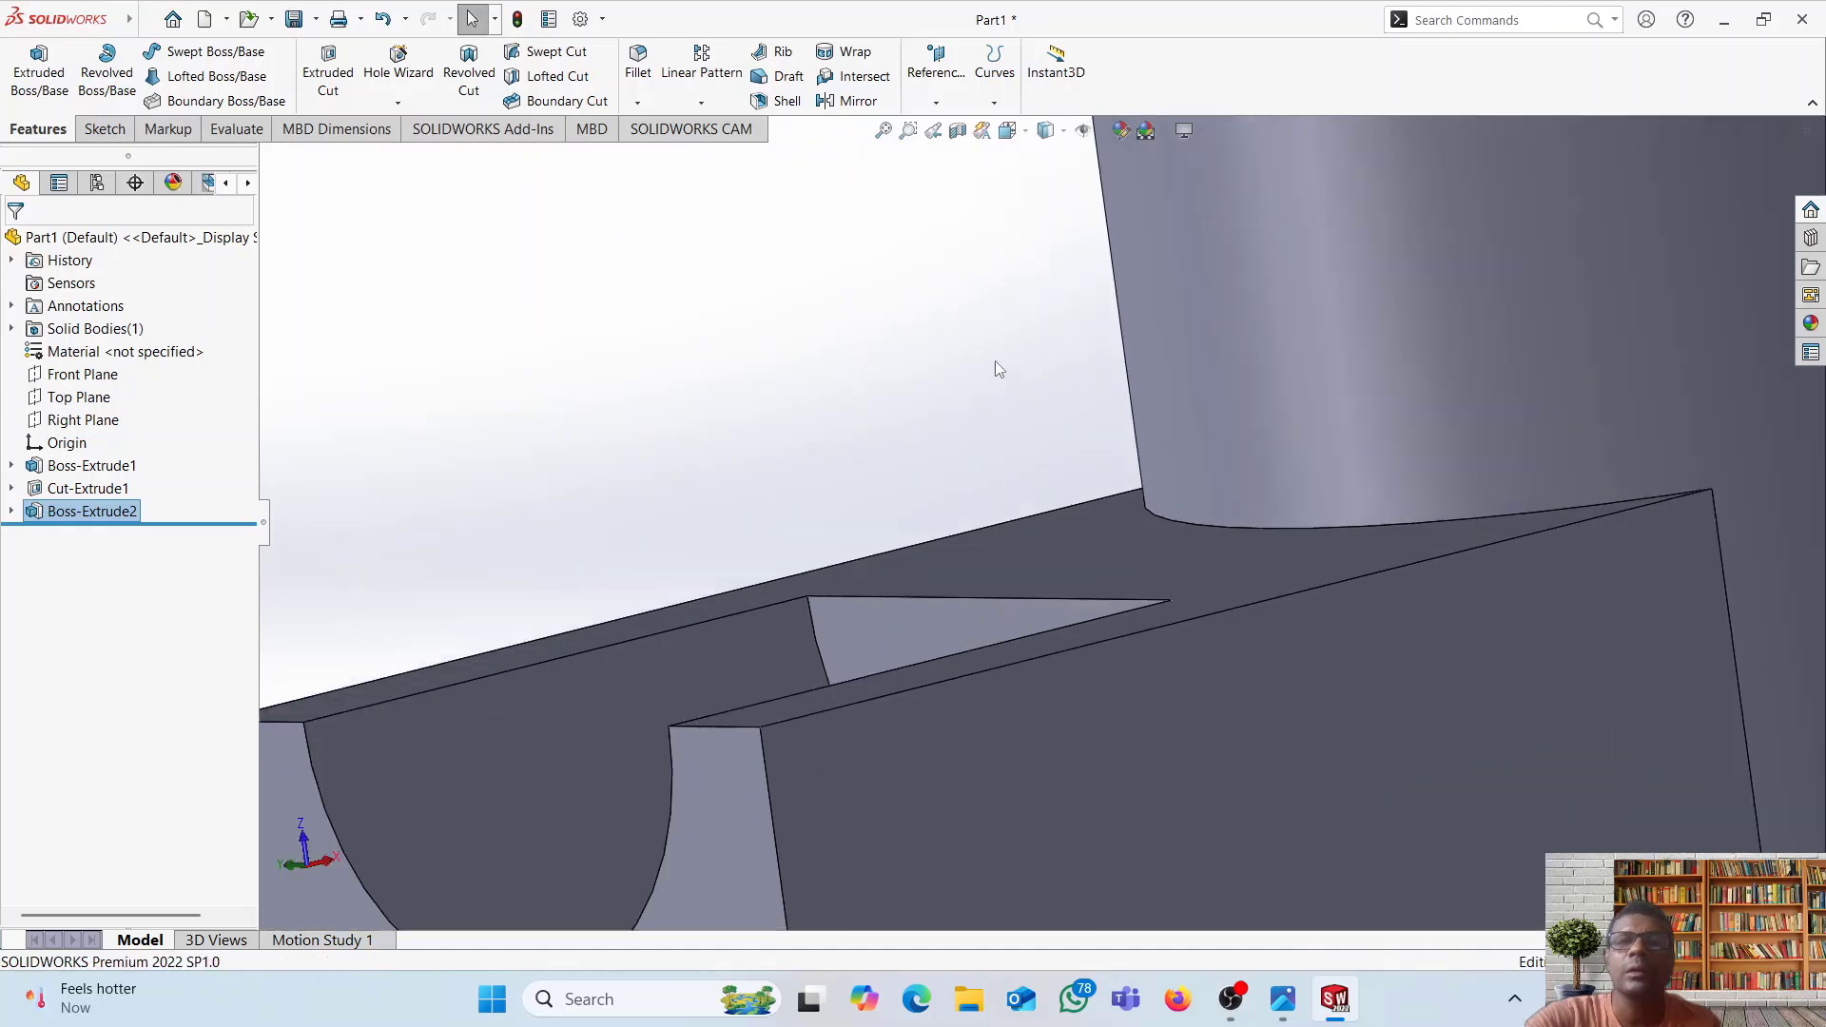
scroll(999, 366, up, 5)
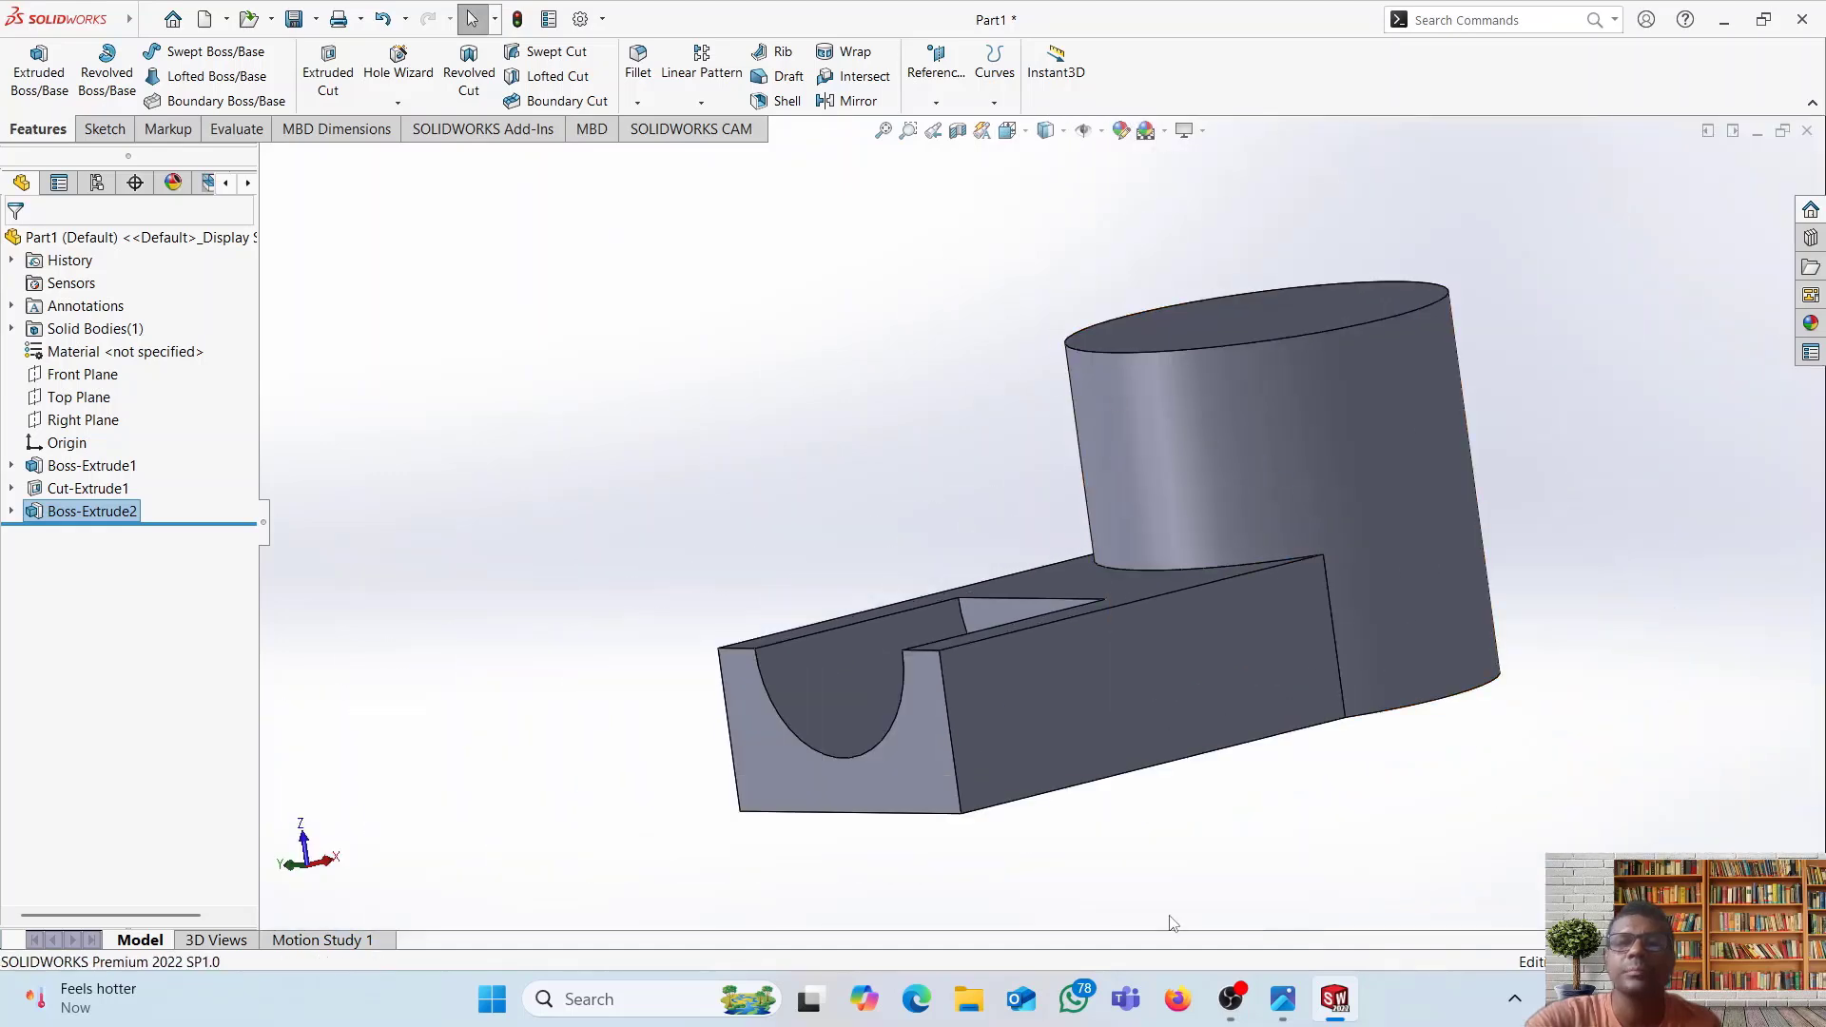
middle_drag(1361, 859, 1092, 771)
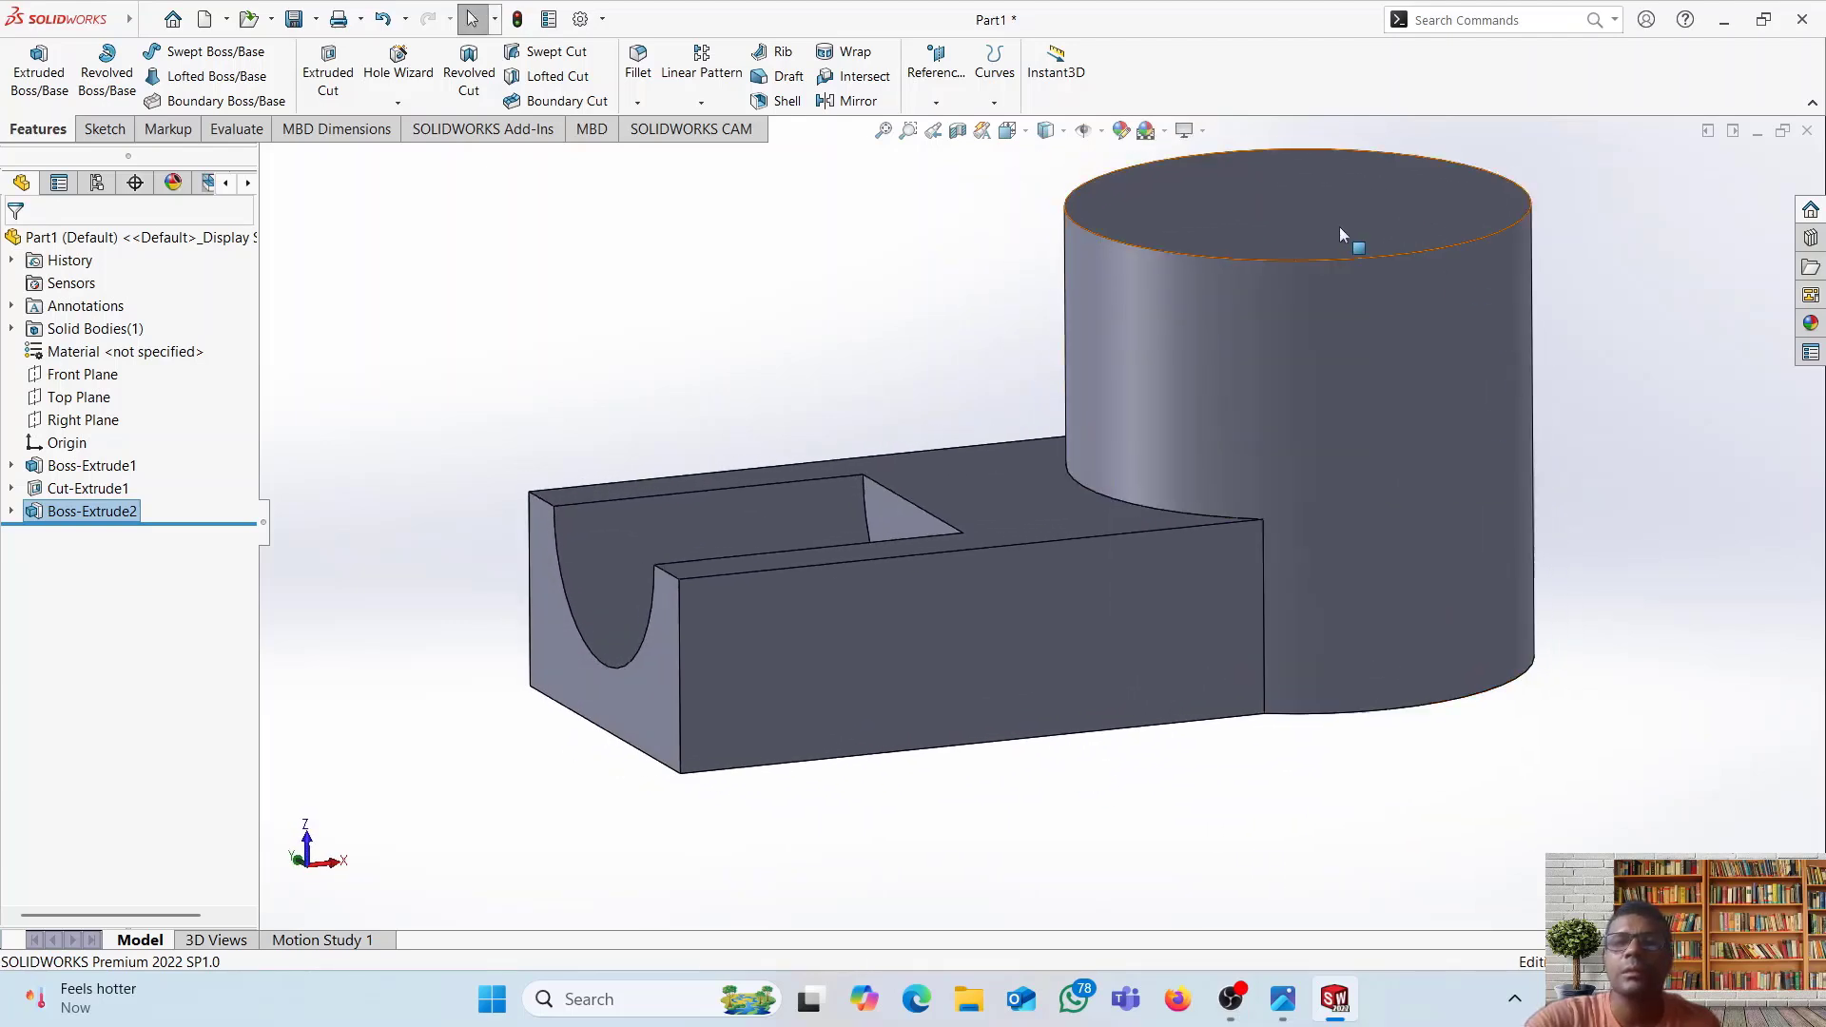
click(1254, 205)
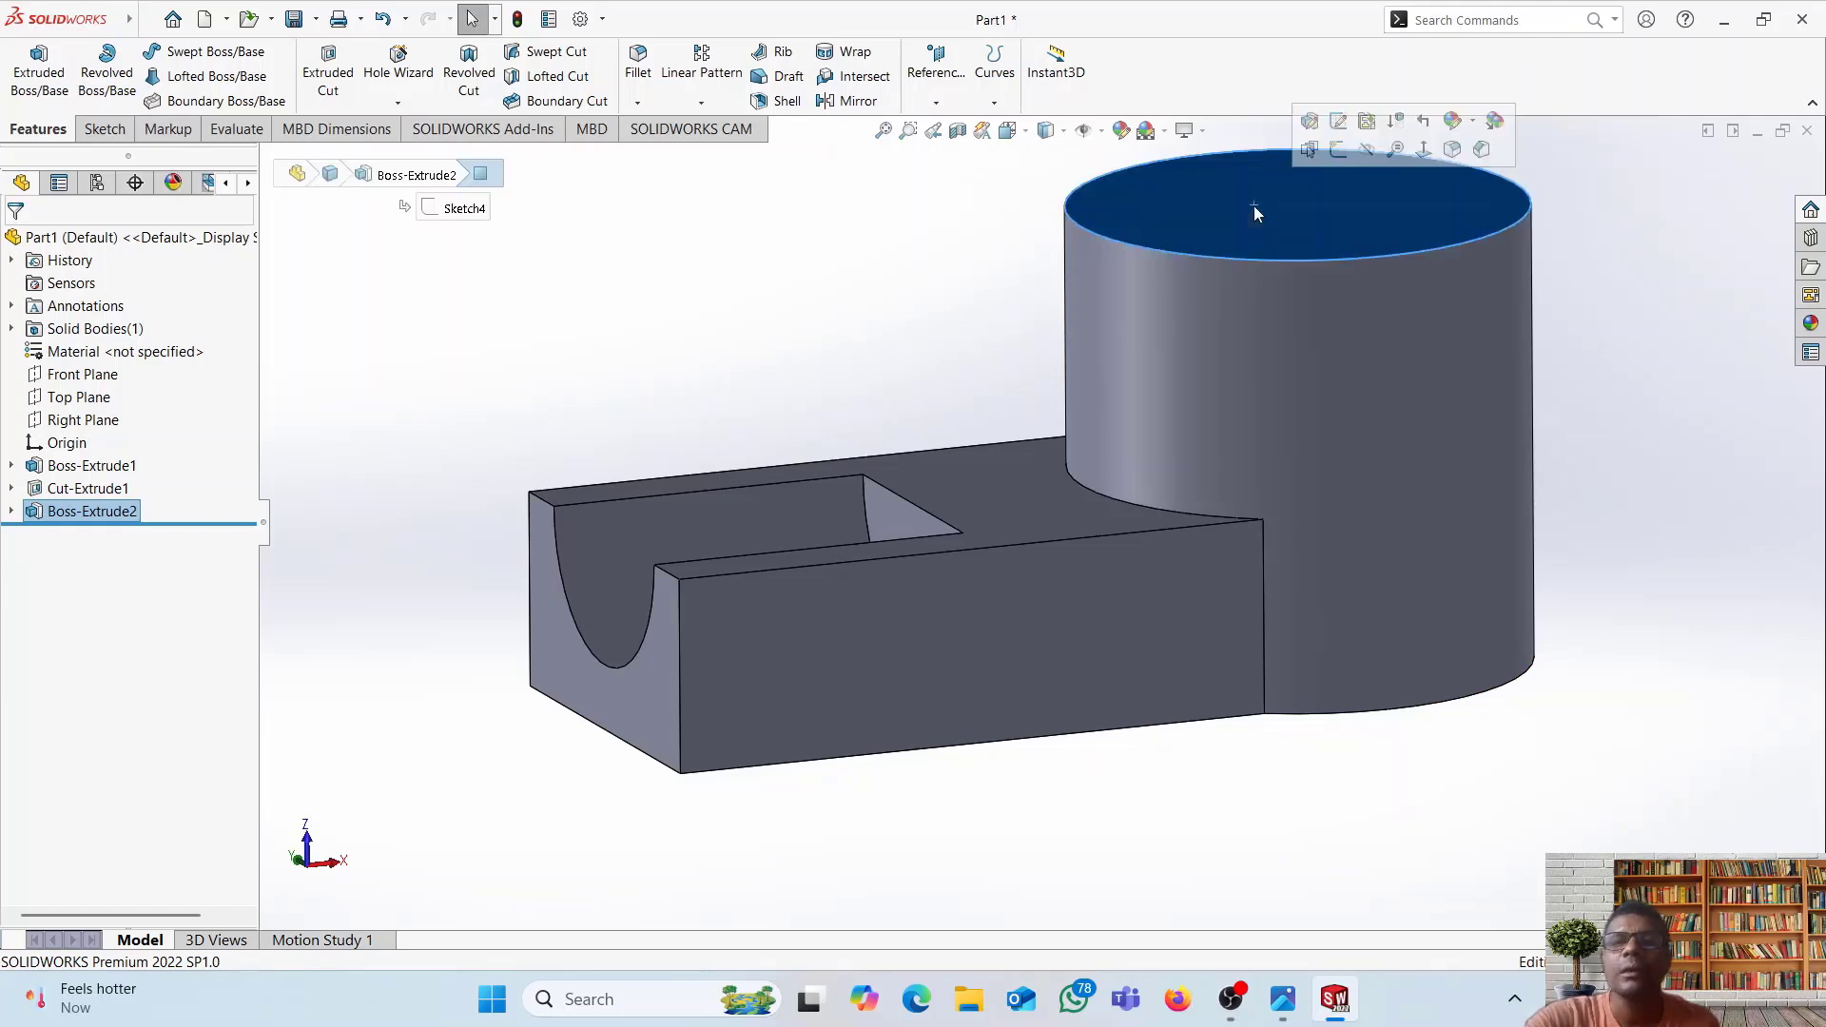
click(1281, 999)
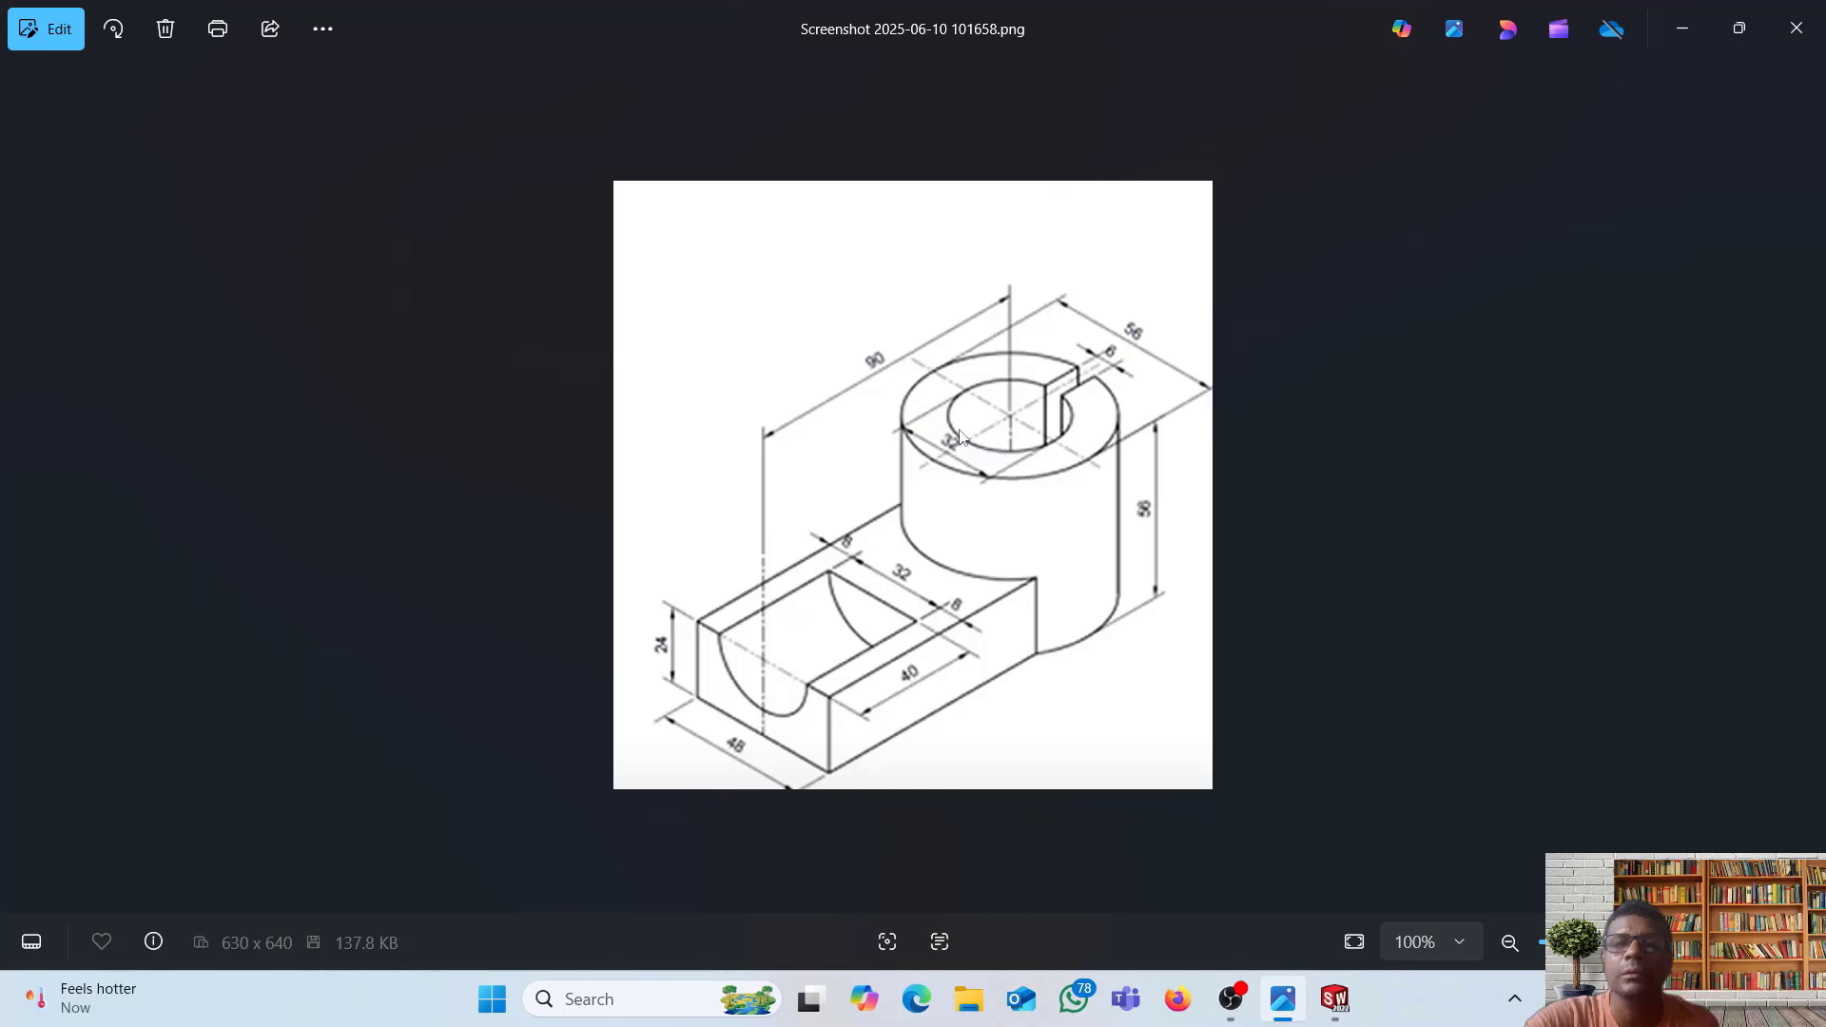
click(1341, 1006)
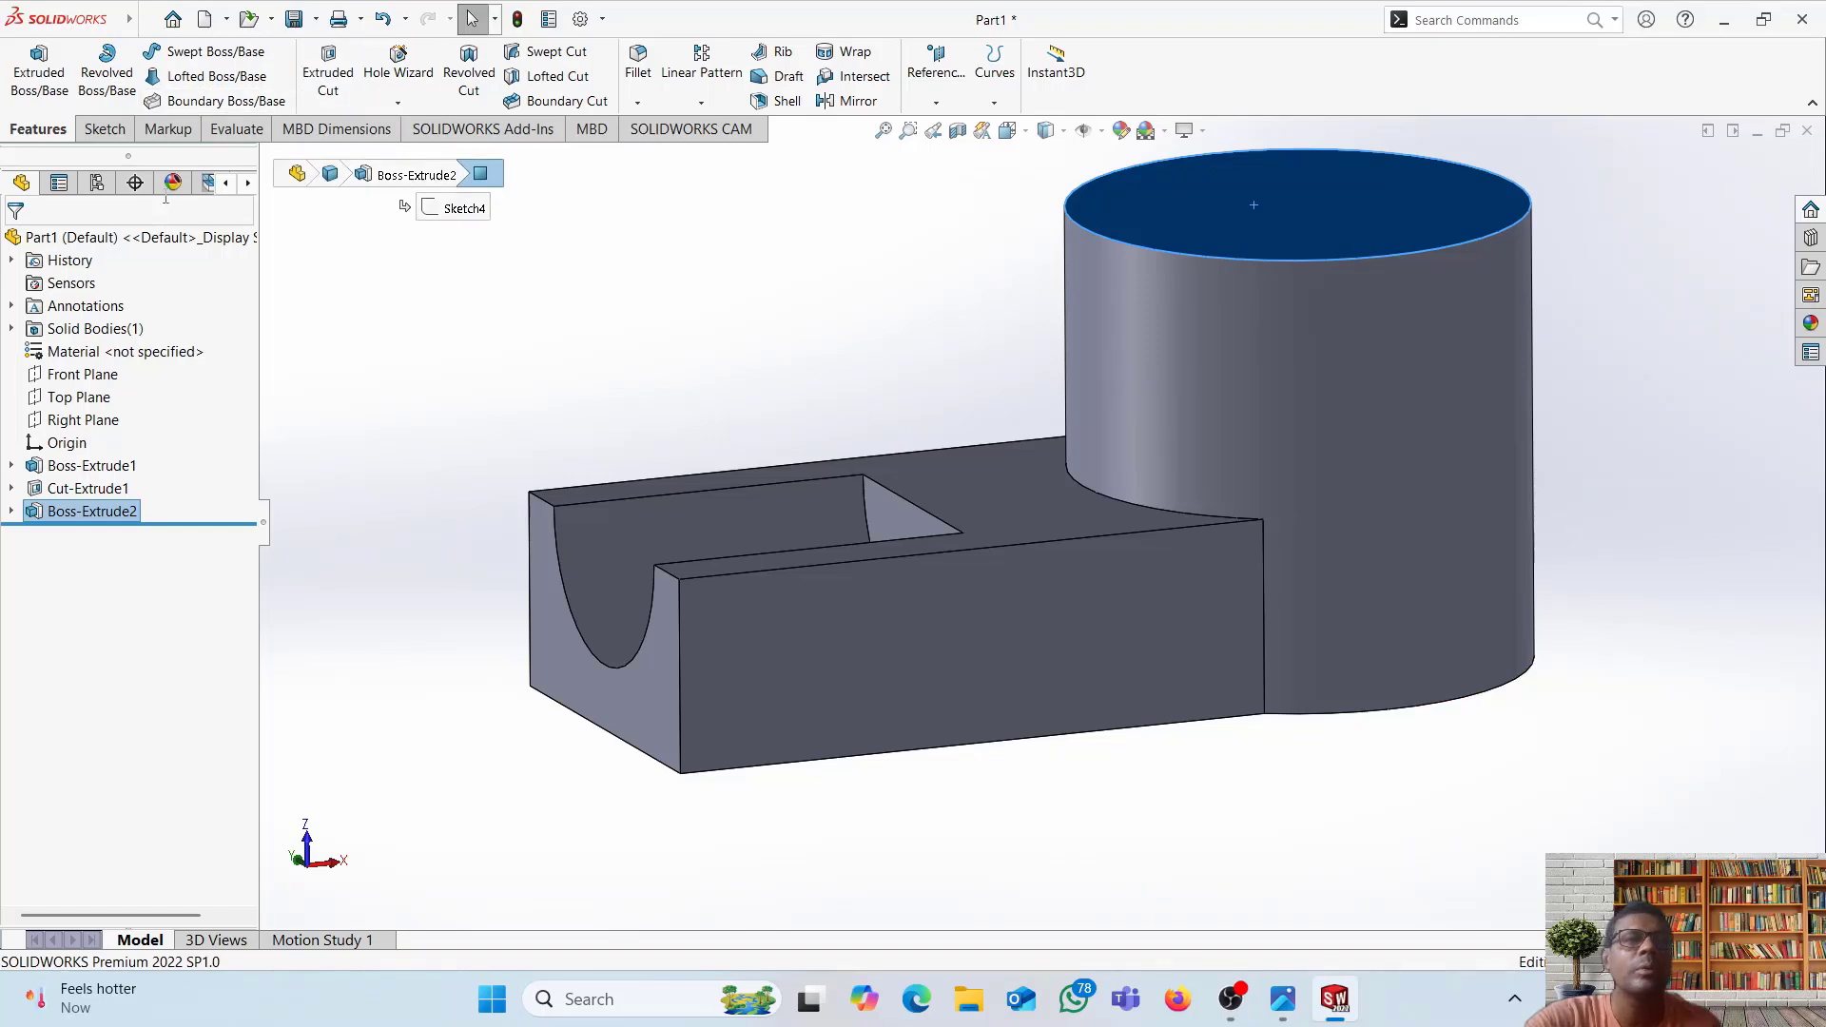
click(96, 130)
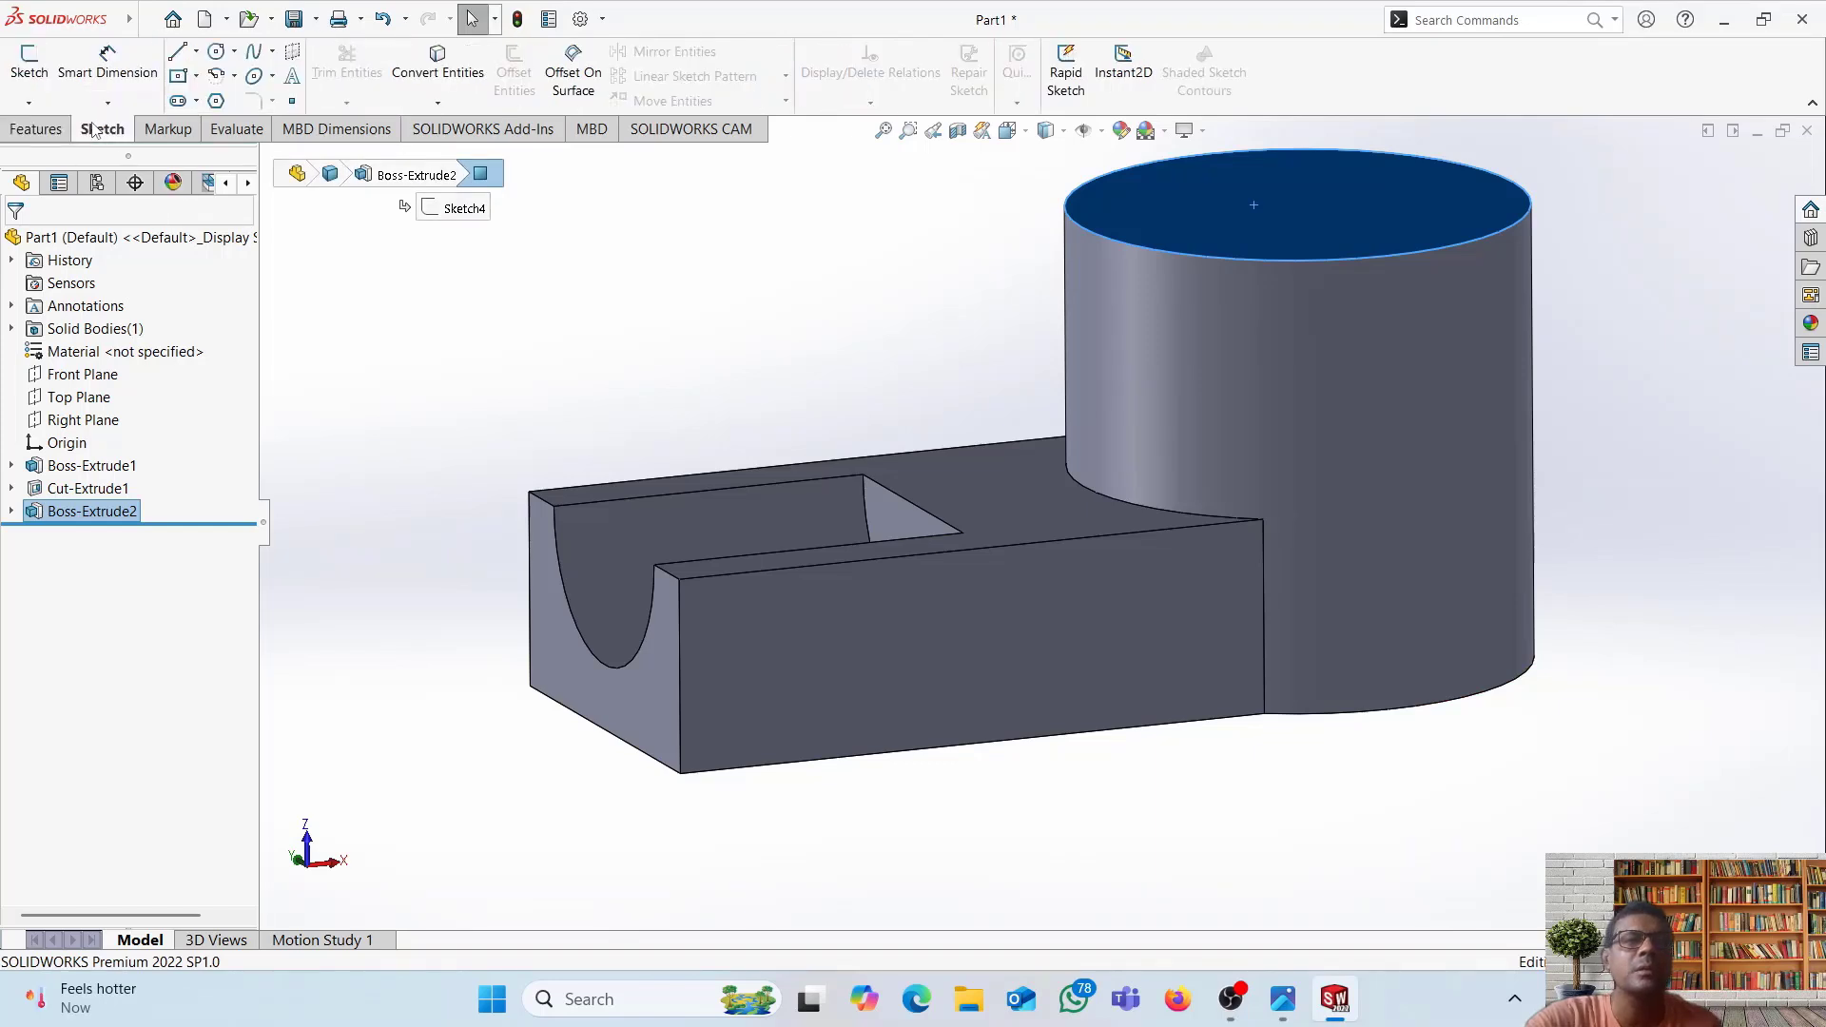
click(235, 52)
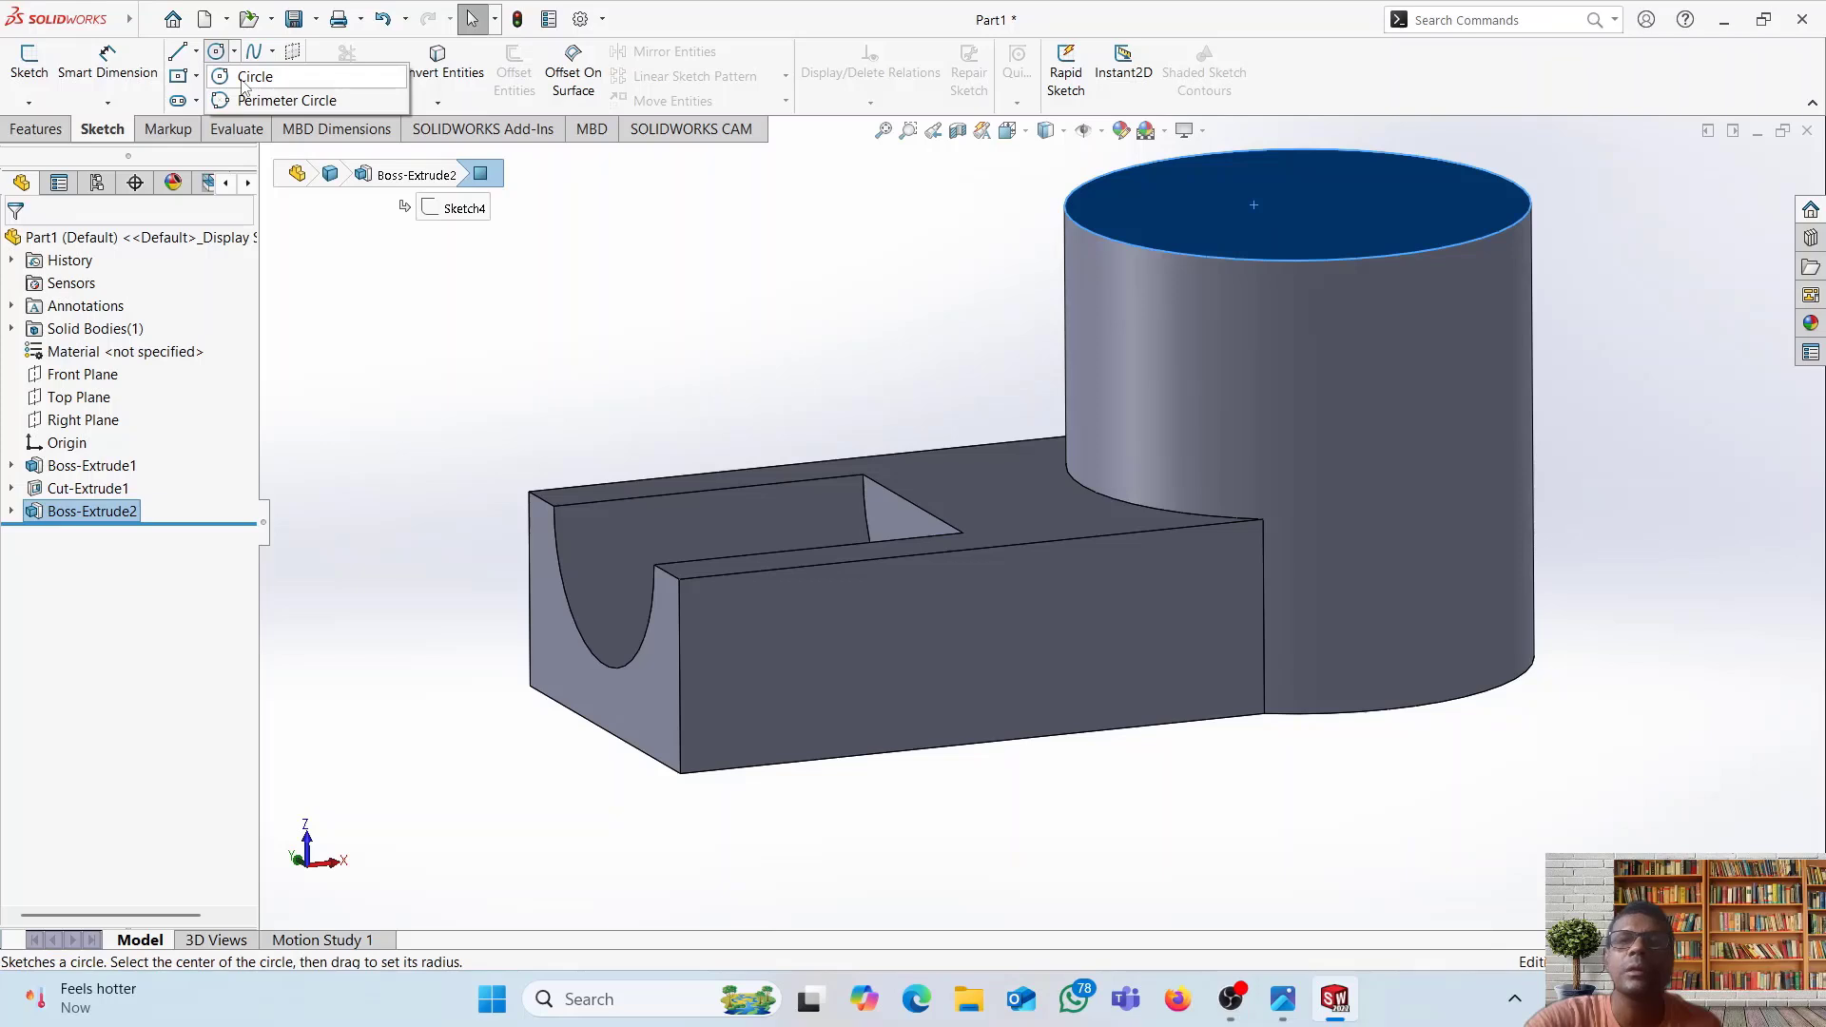
click(1303, 216)
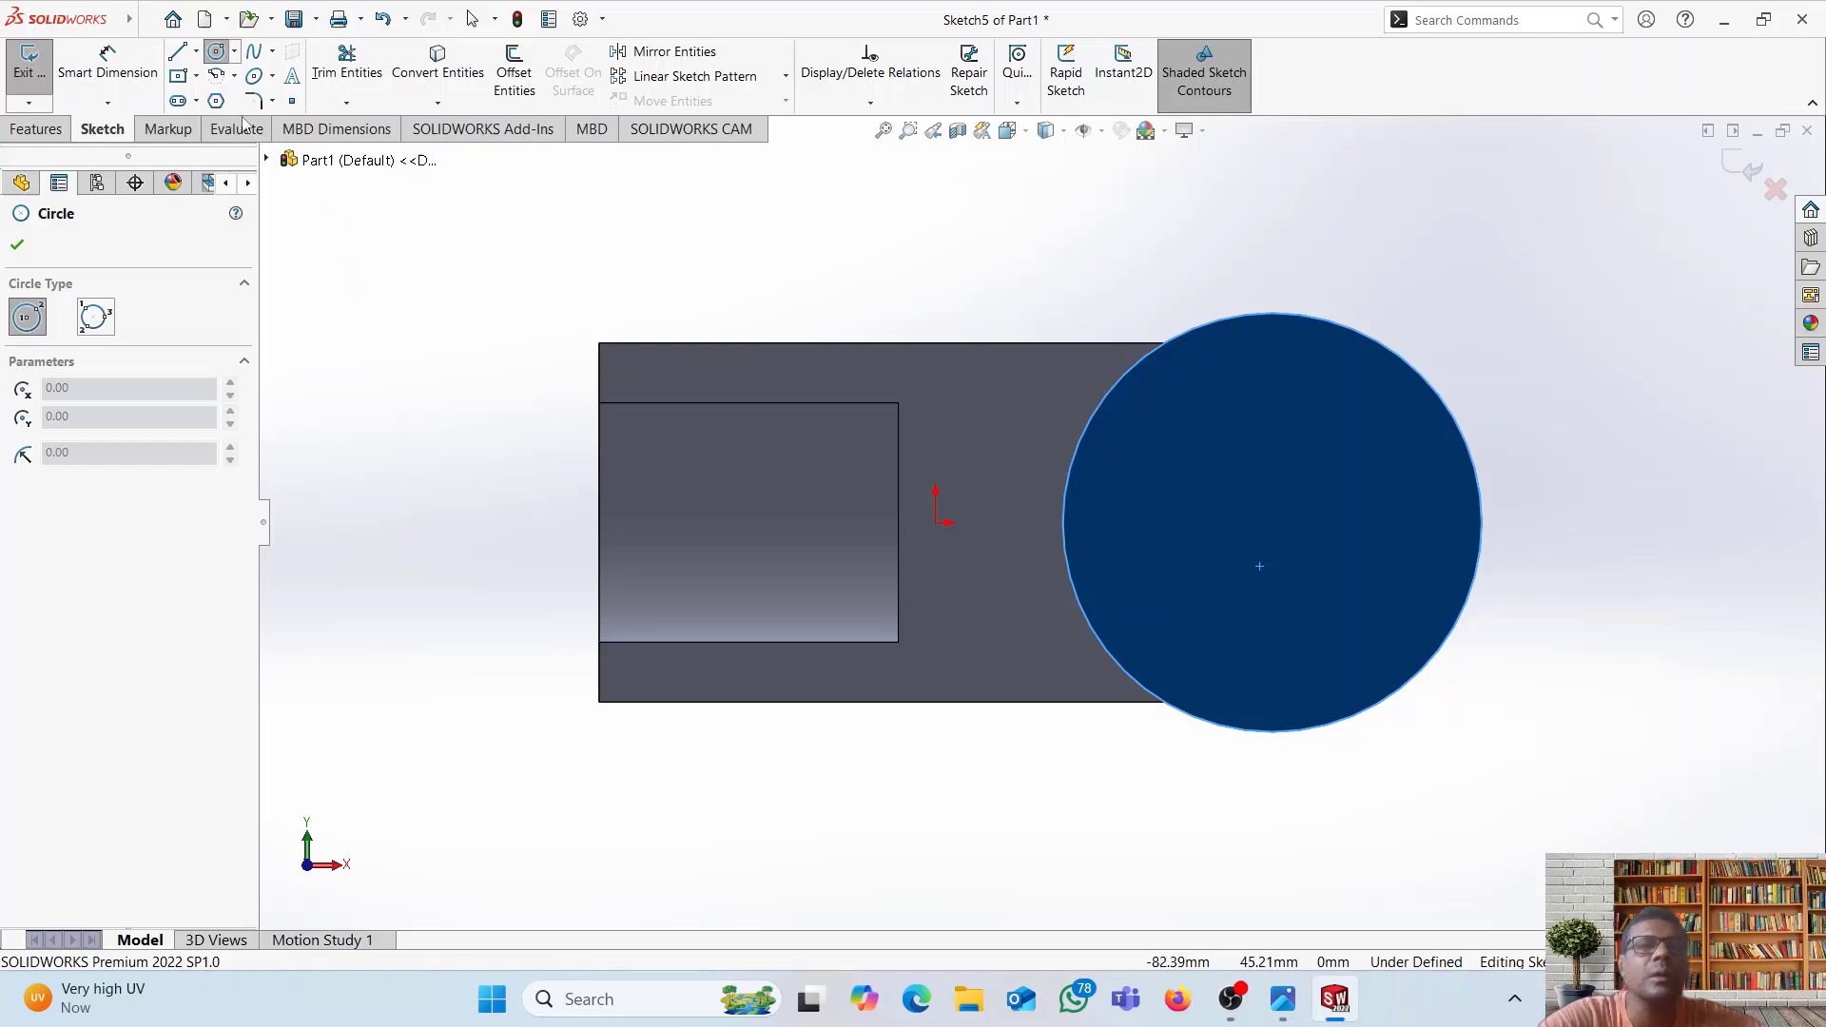
click(235, 51)
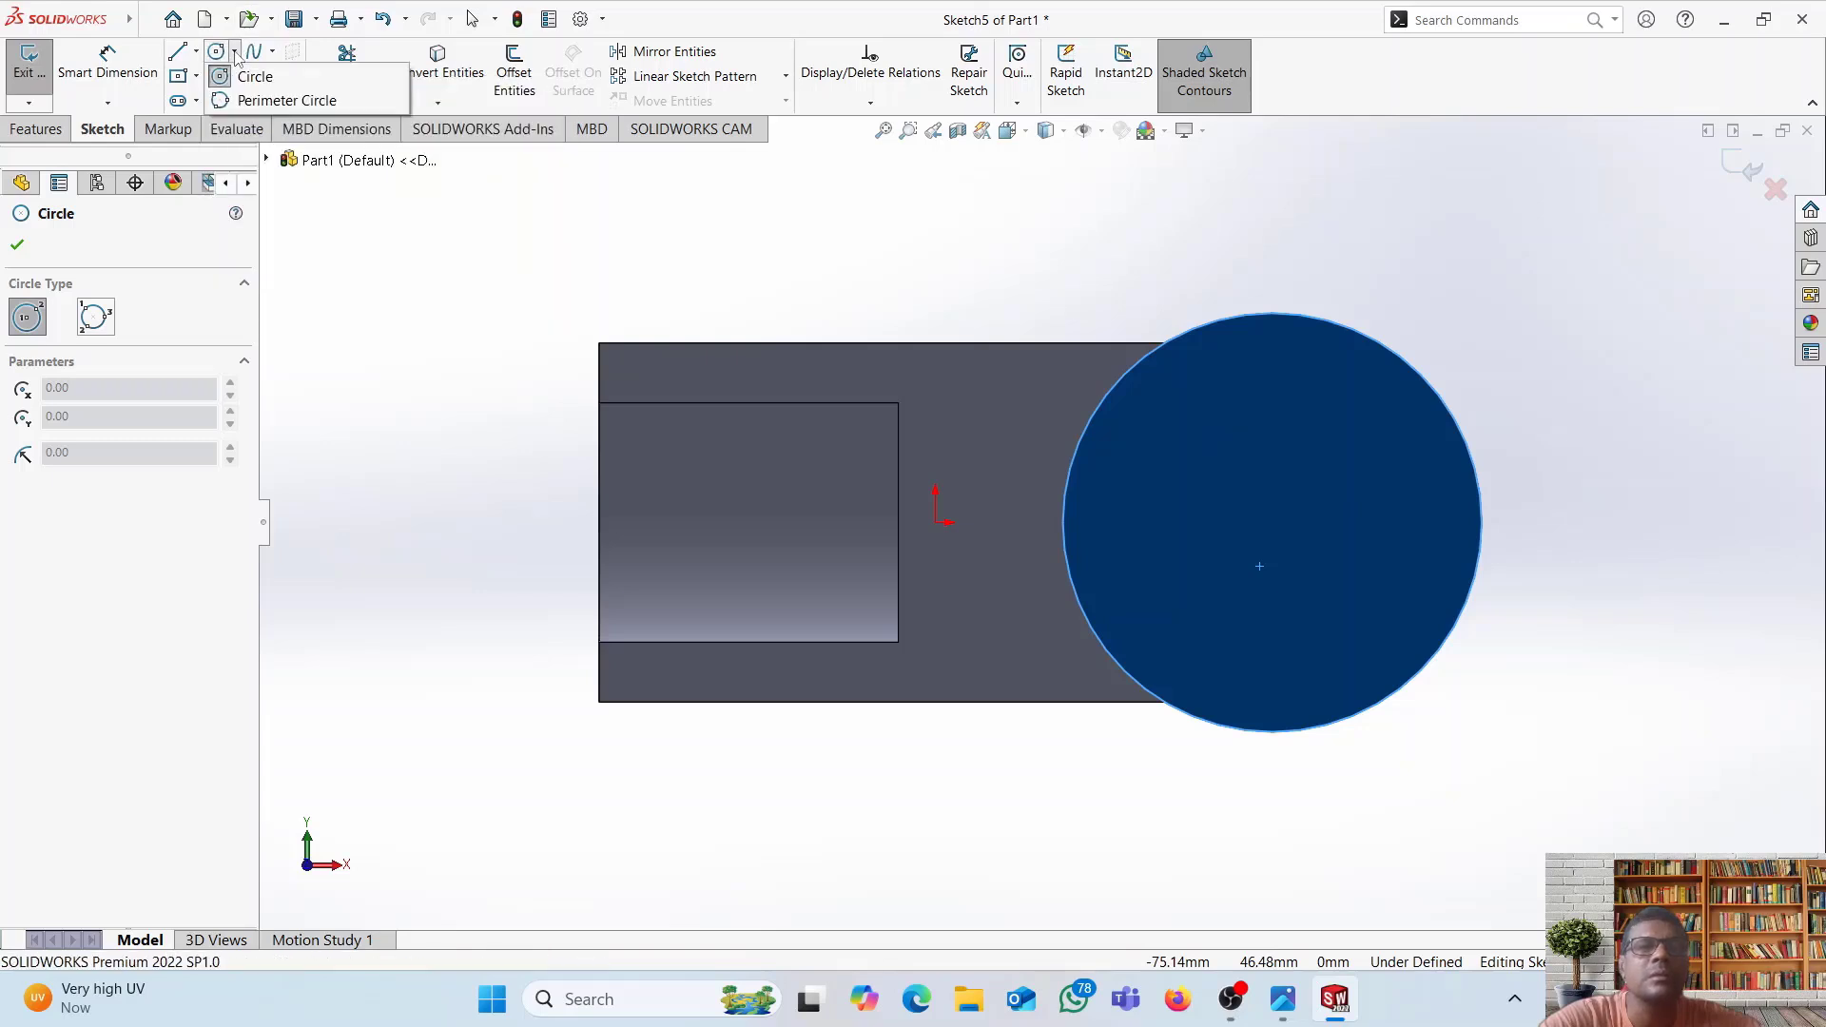
click(253, 74)
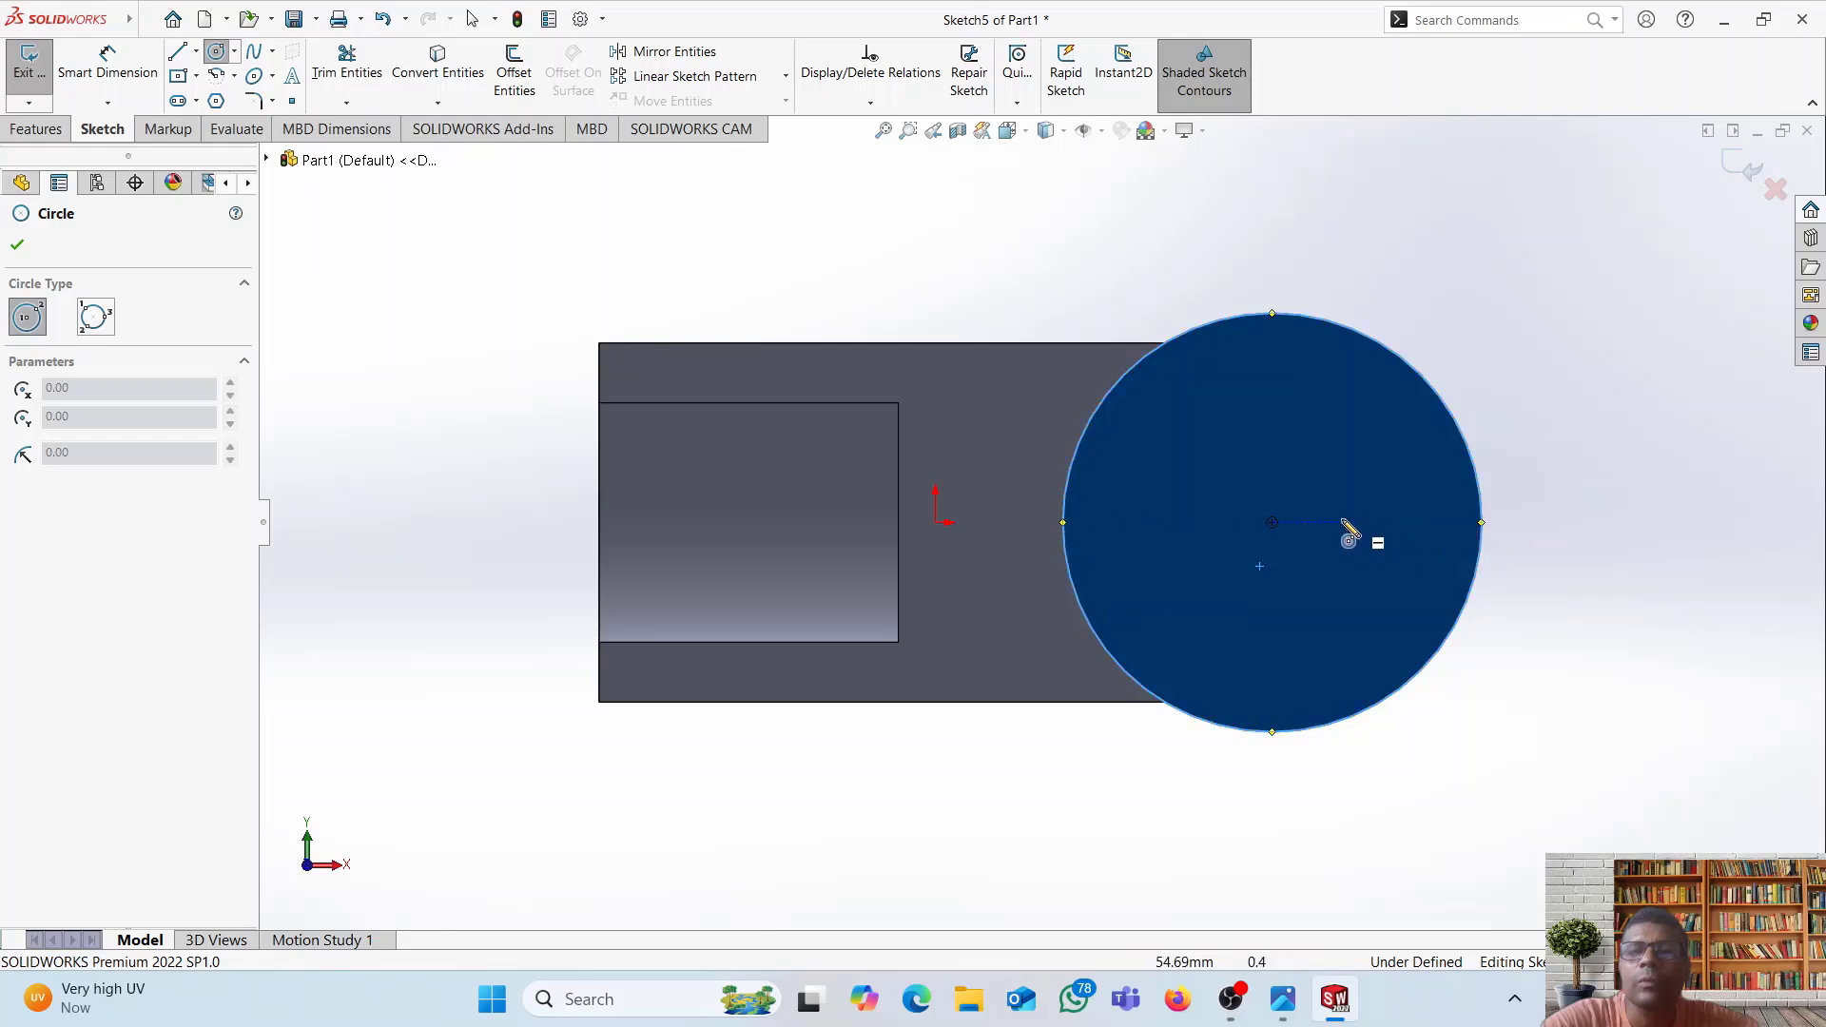
click(1273, 523)
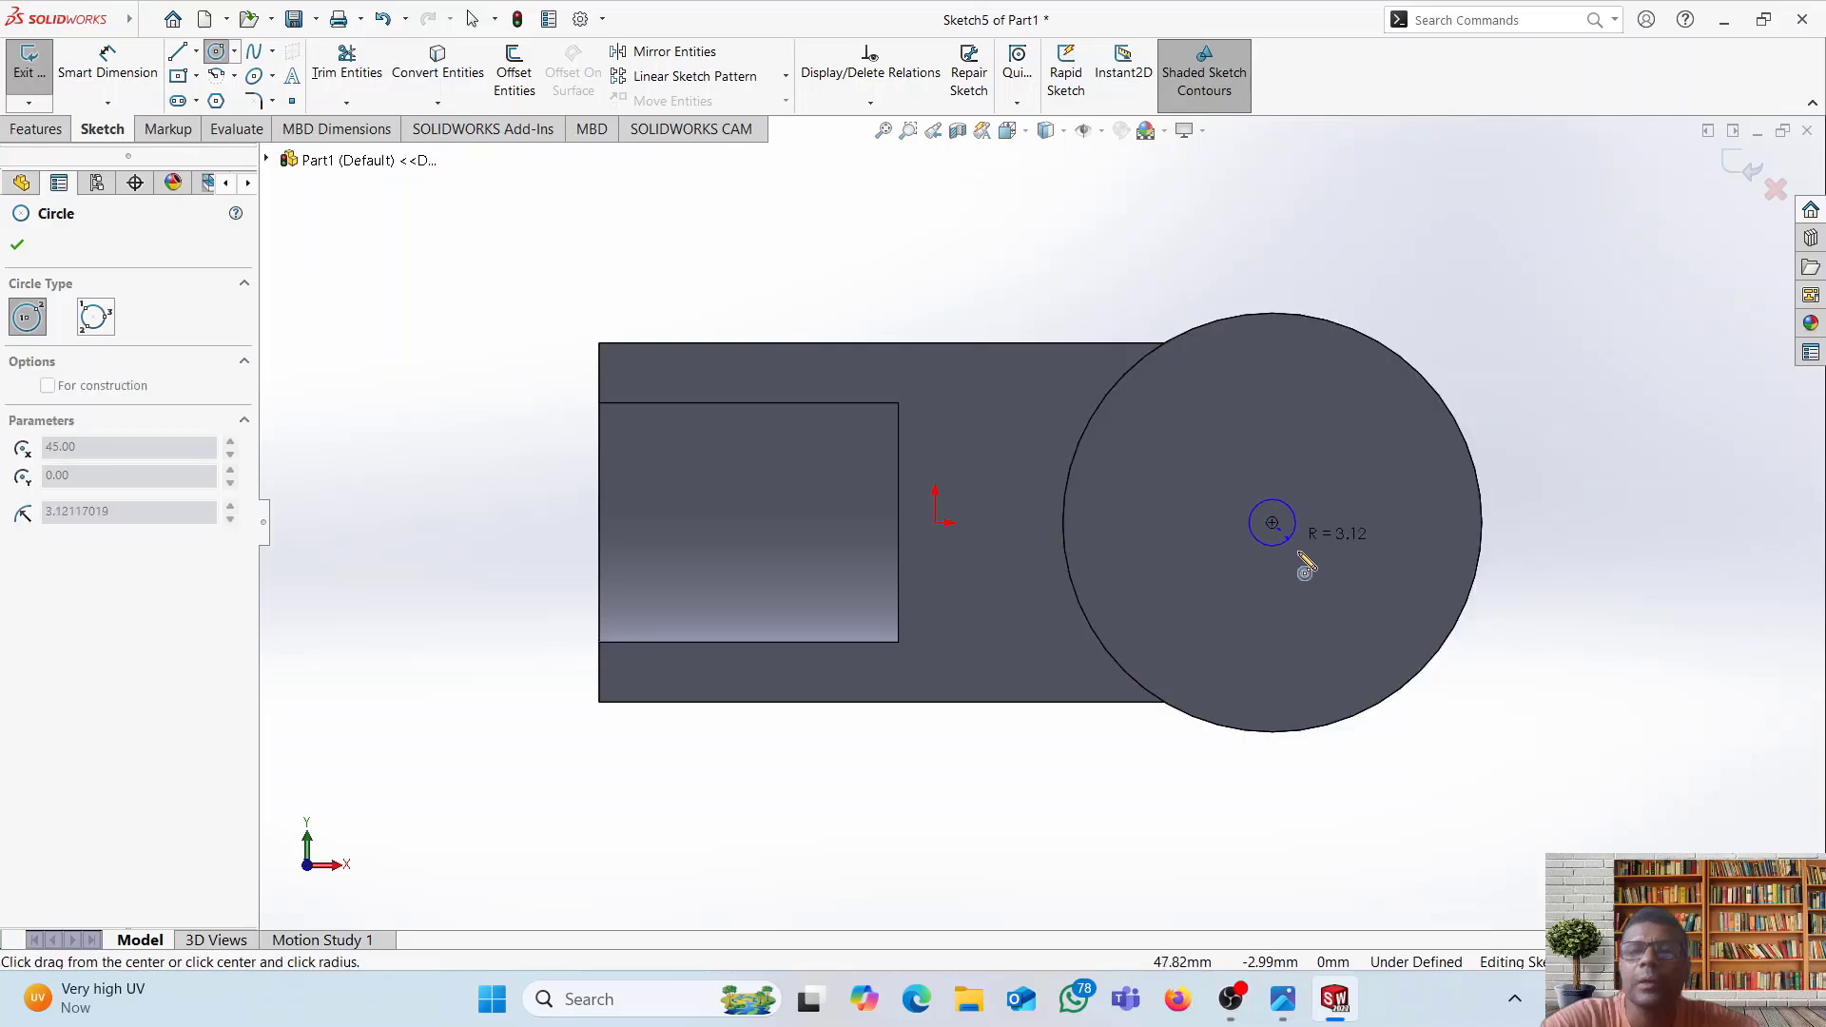
click(1346, 614)
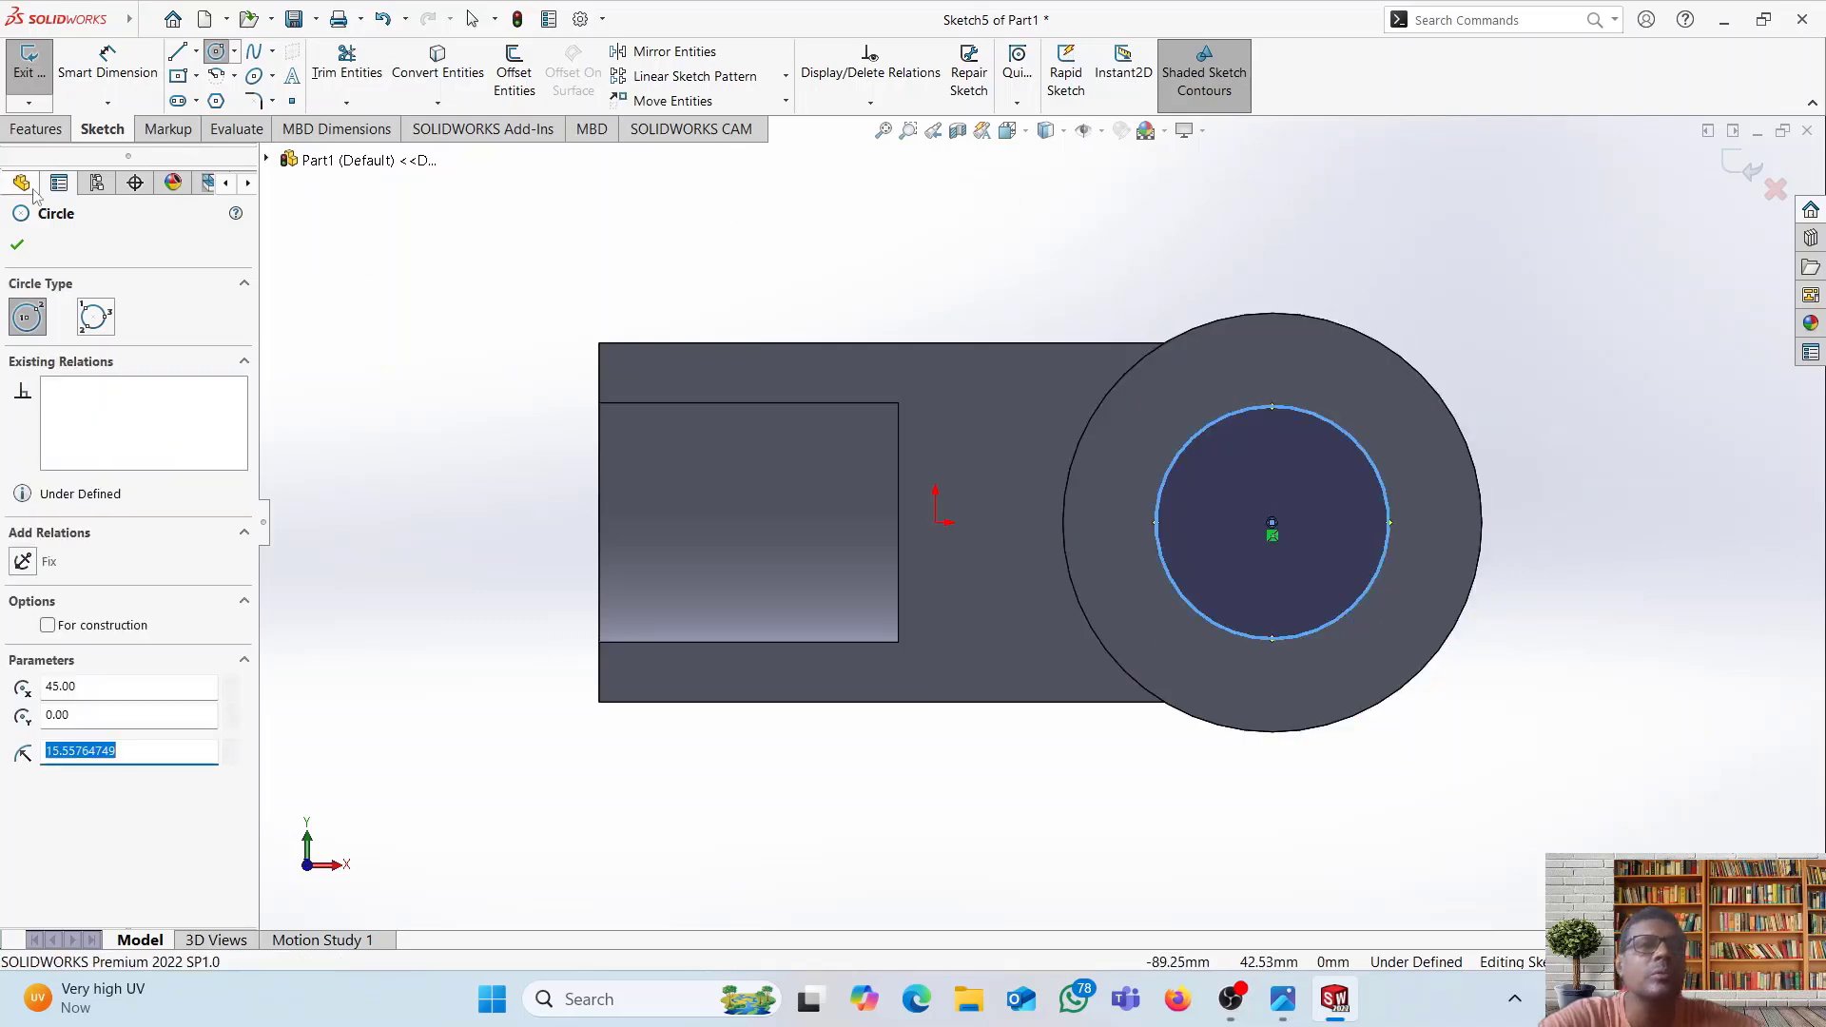
click(18, 248)
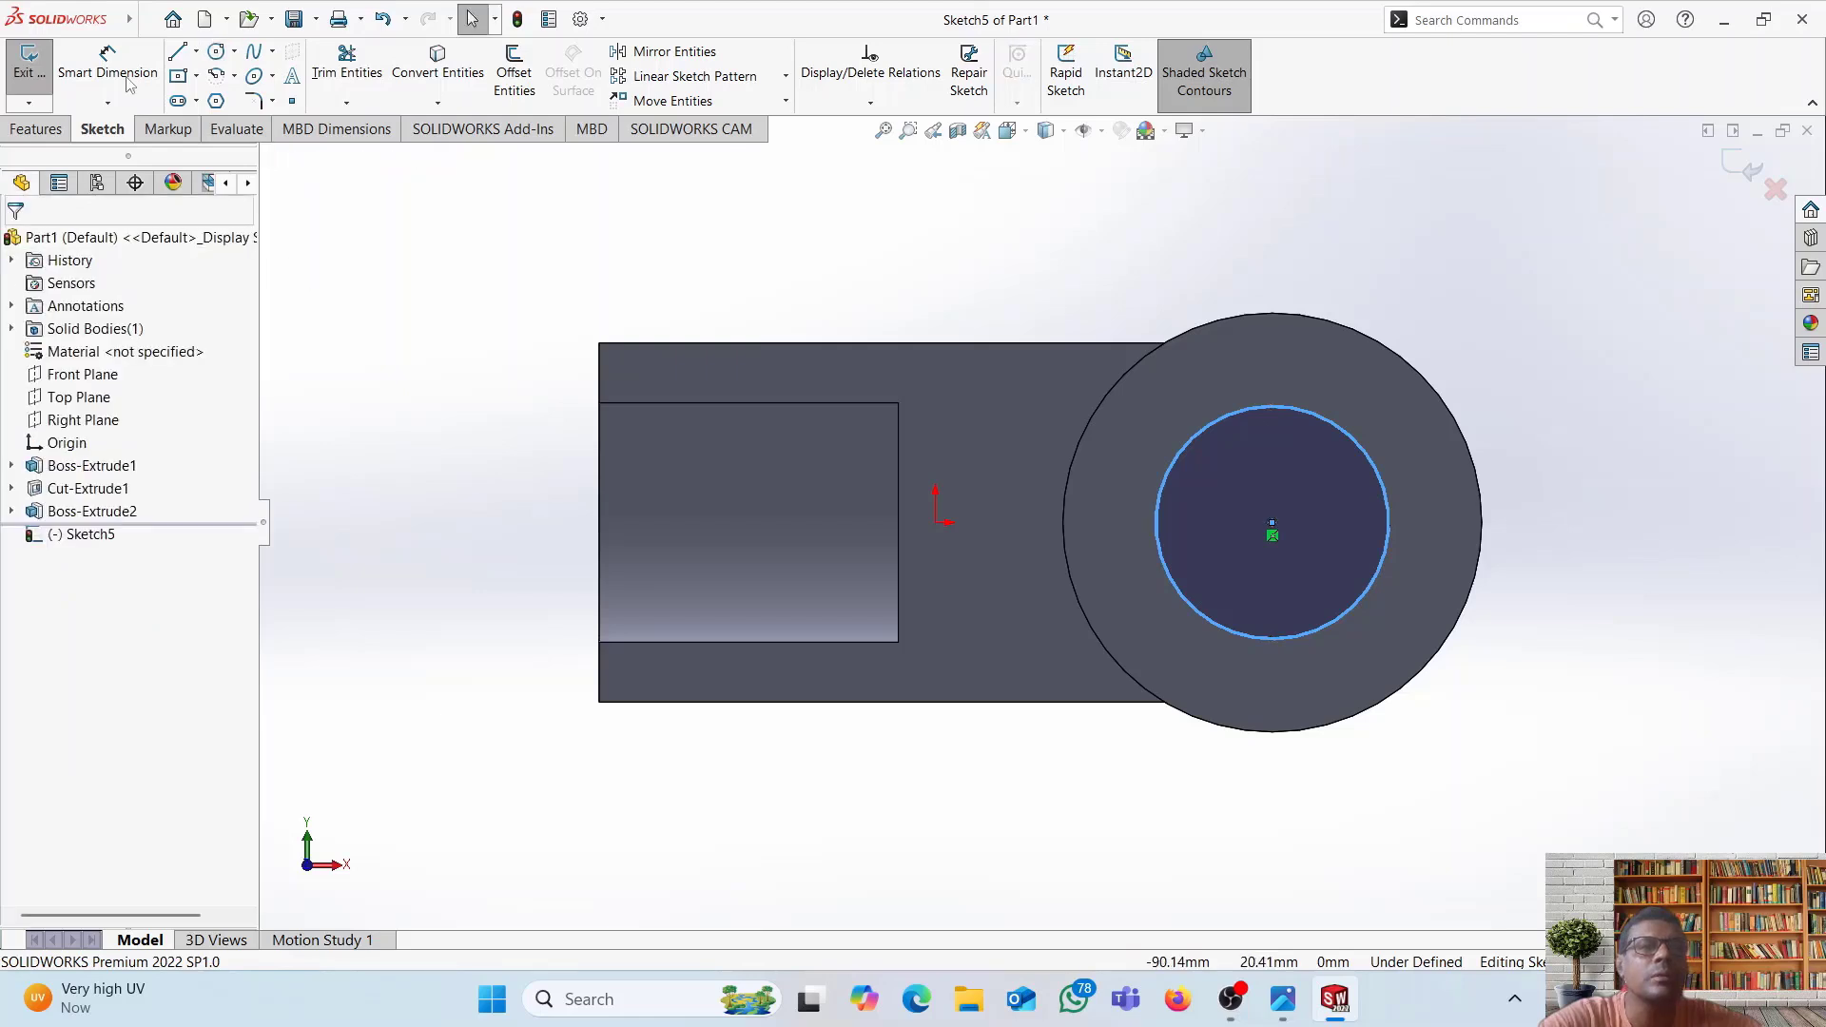
- Check the bore size in the reference drawing and dimension the circle on the cylinder's top face to a 32 mm diameter
click(90, 63)
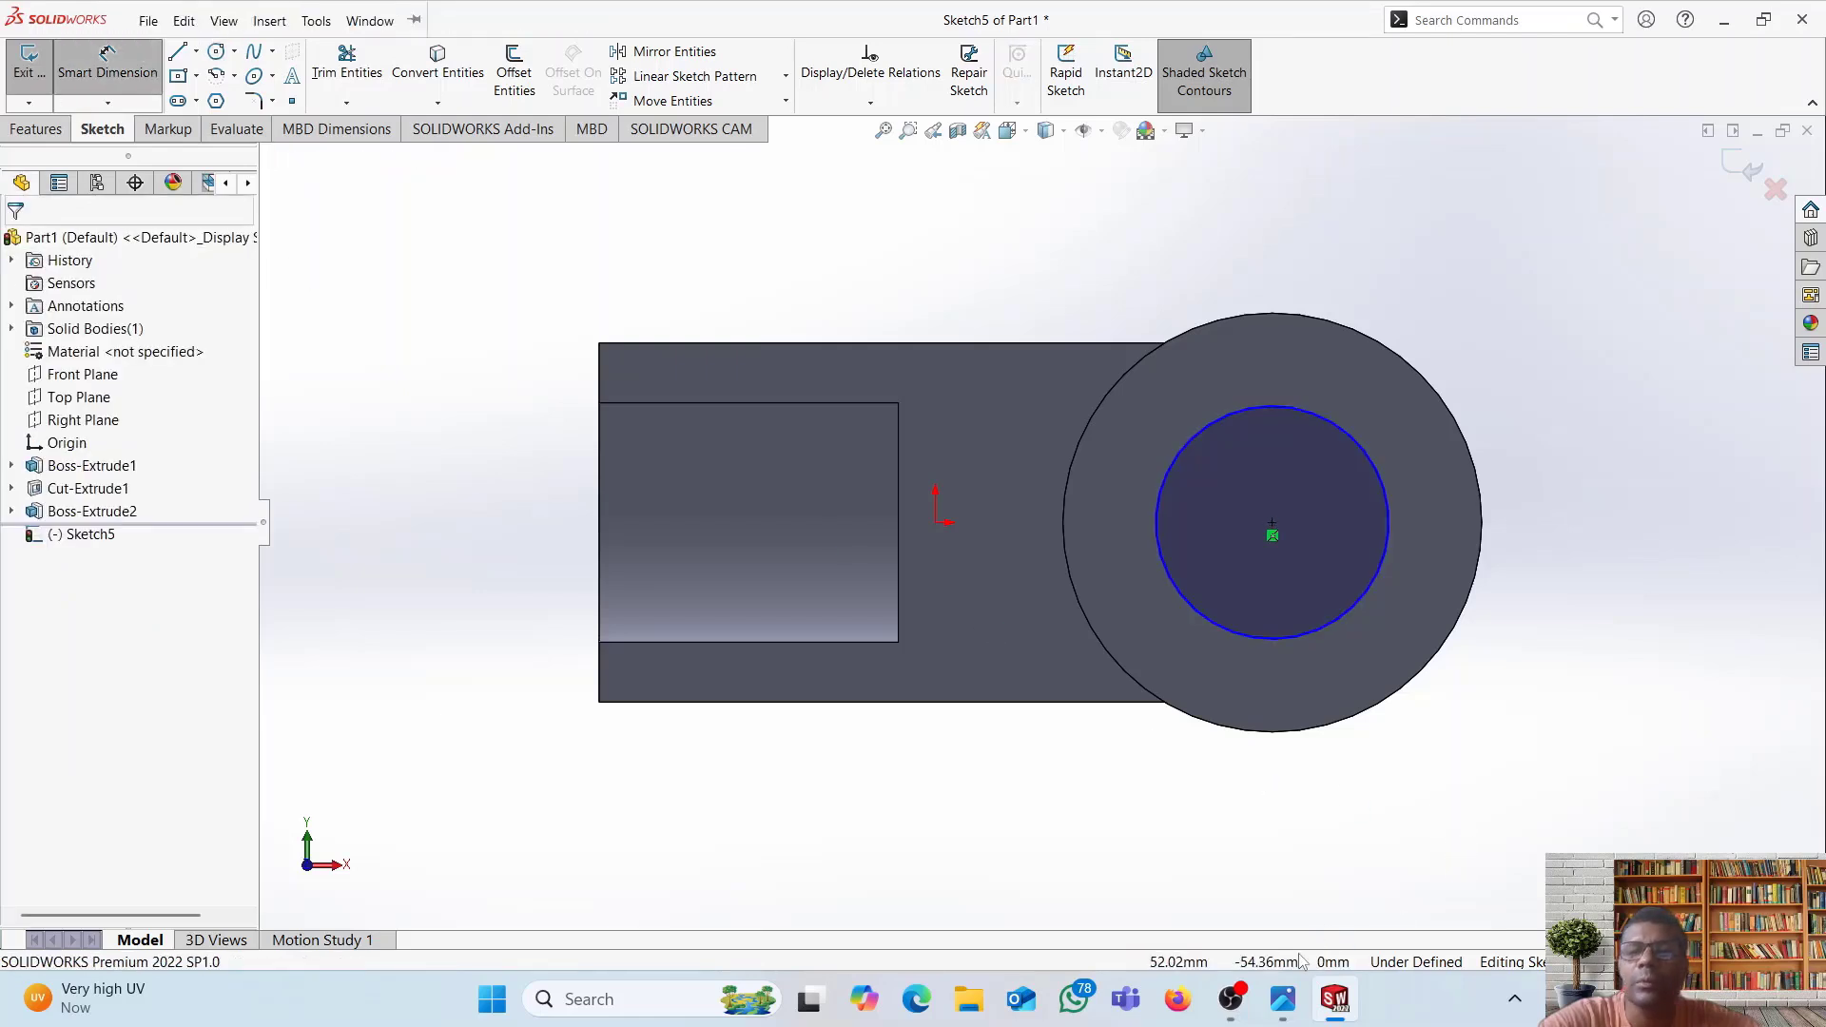
click(1284, 1007)
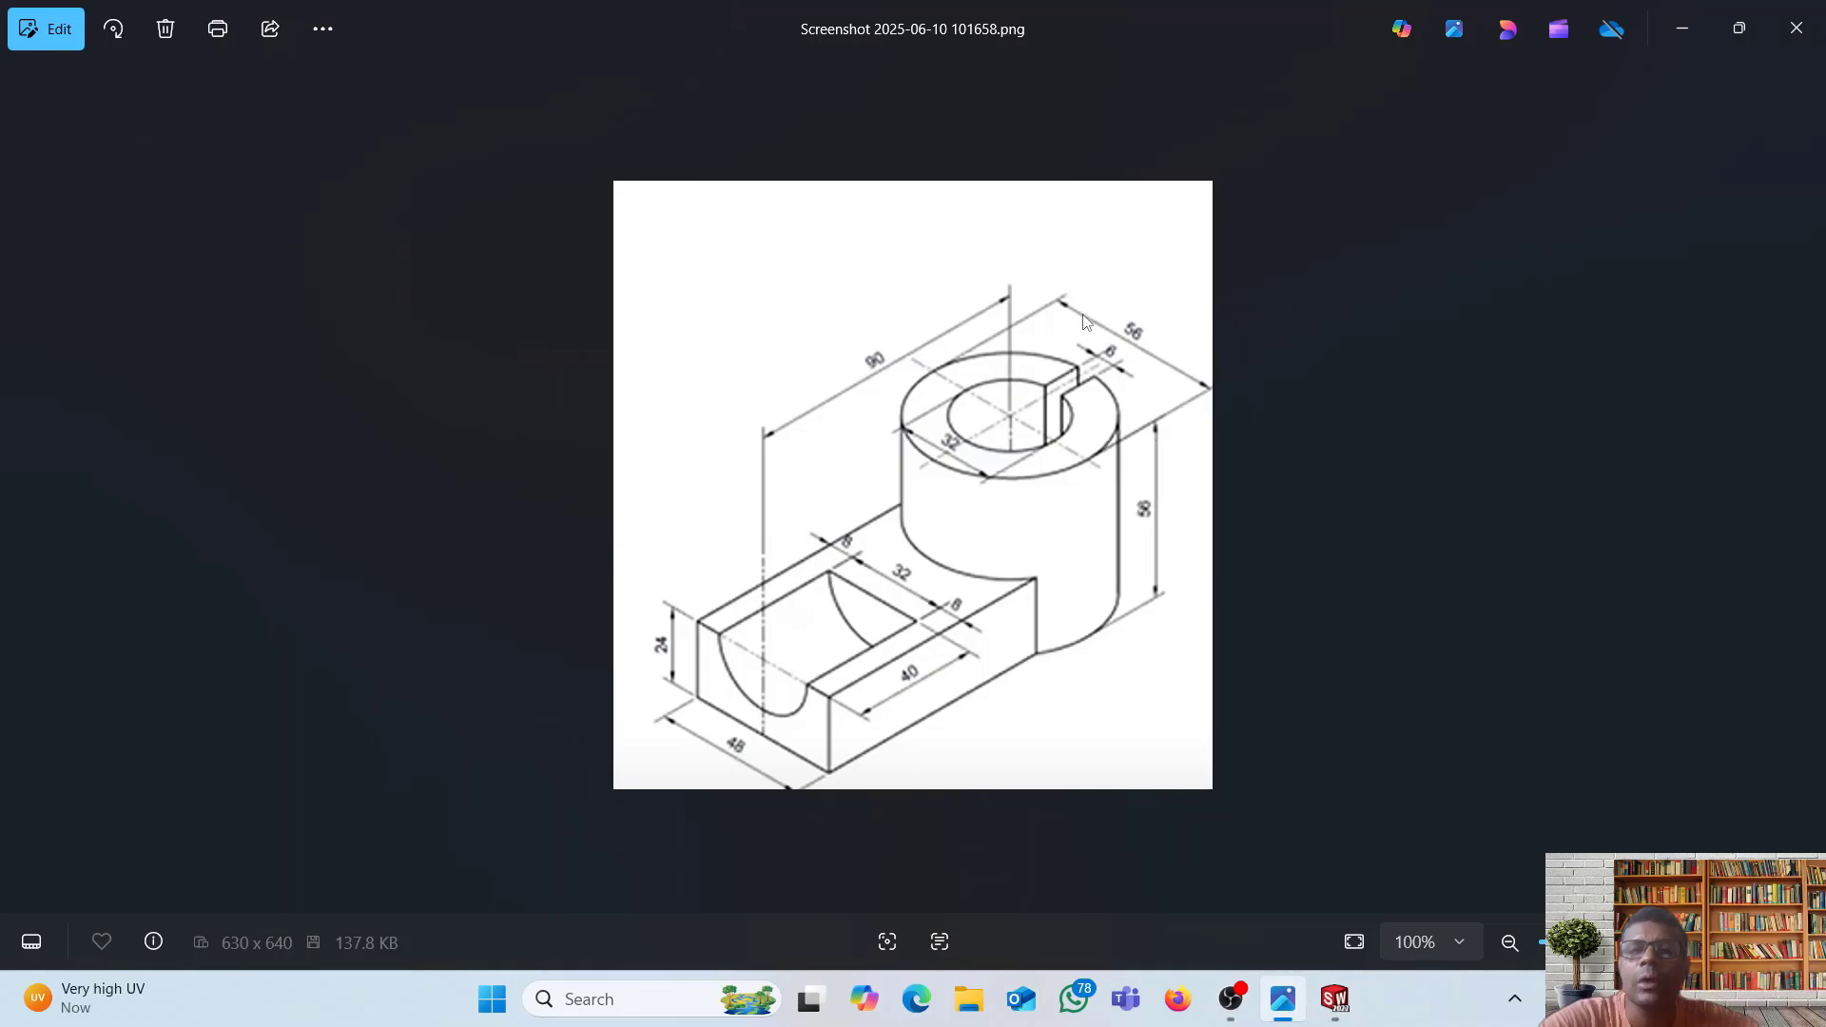
click(1336, 1001)
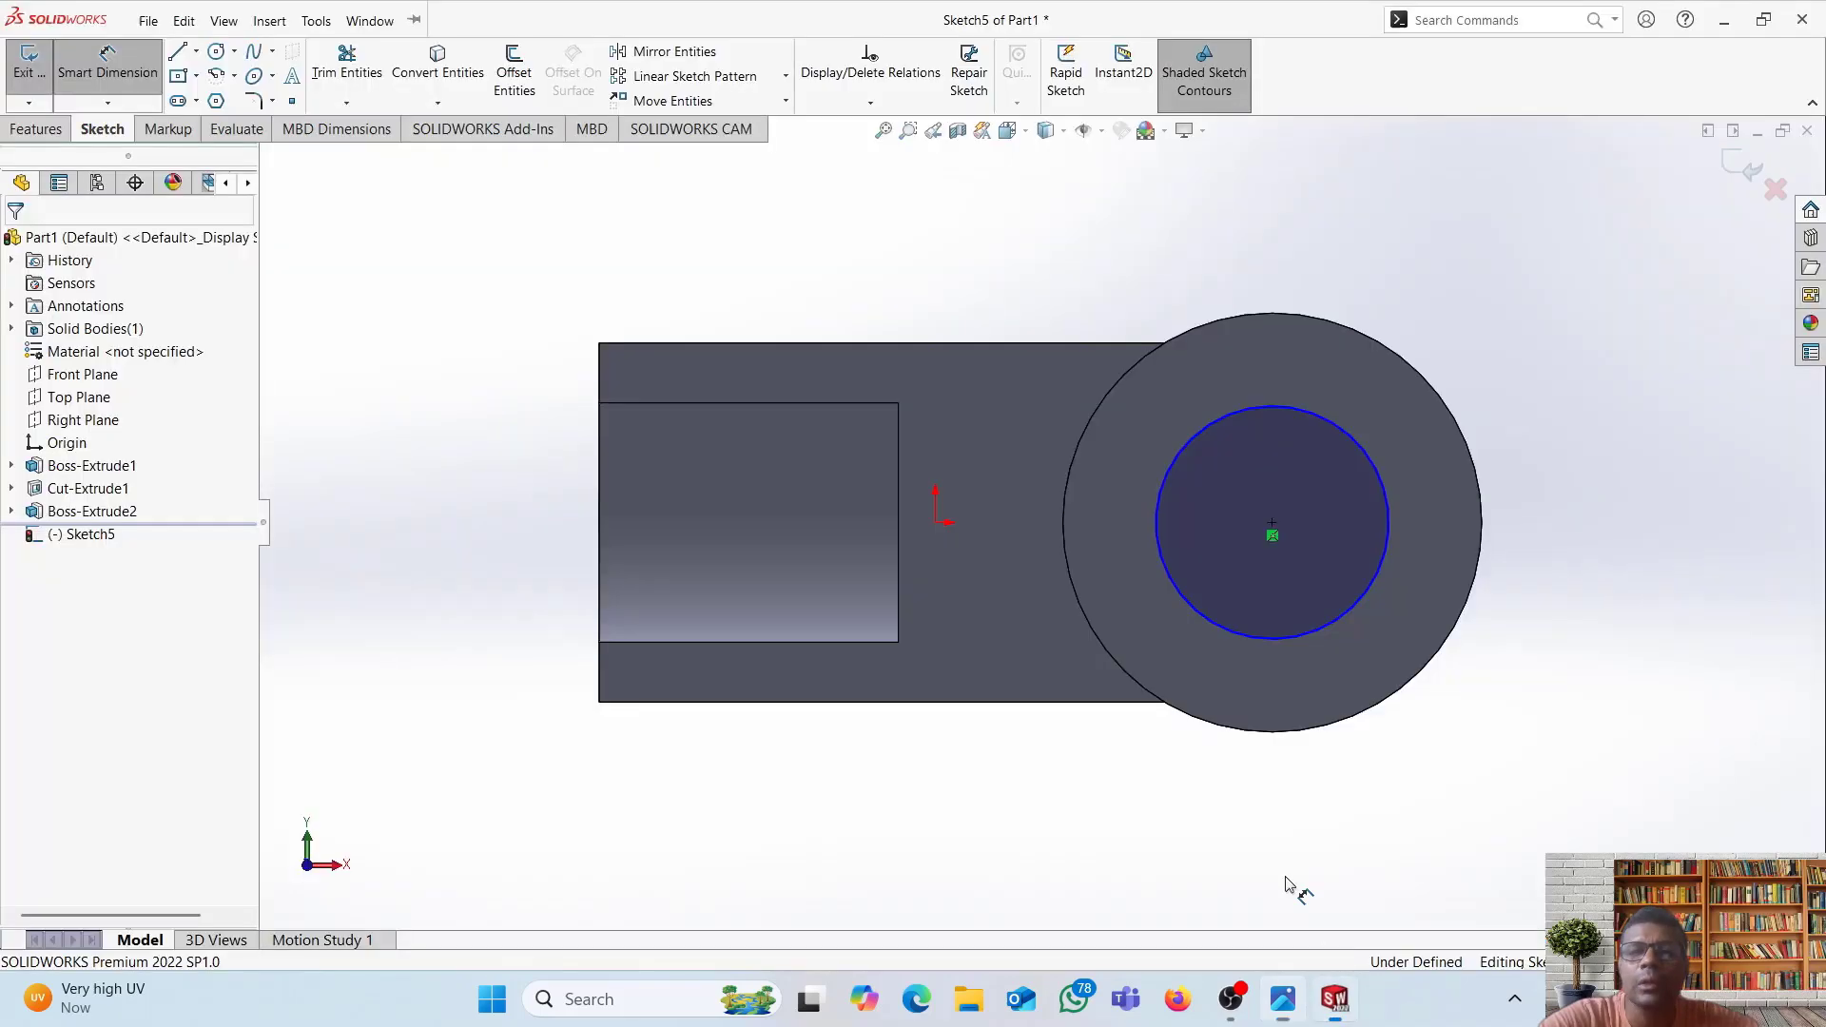
click(1330, 622)
click(1456, 750)
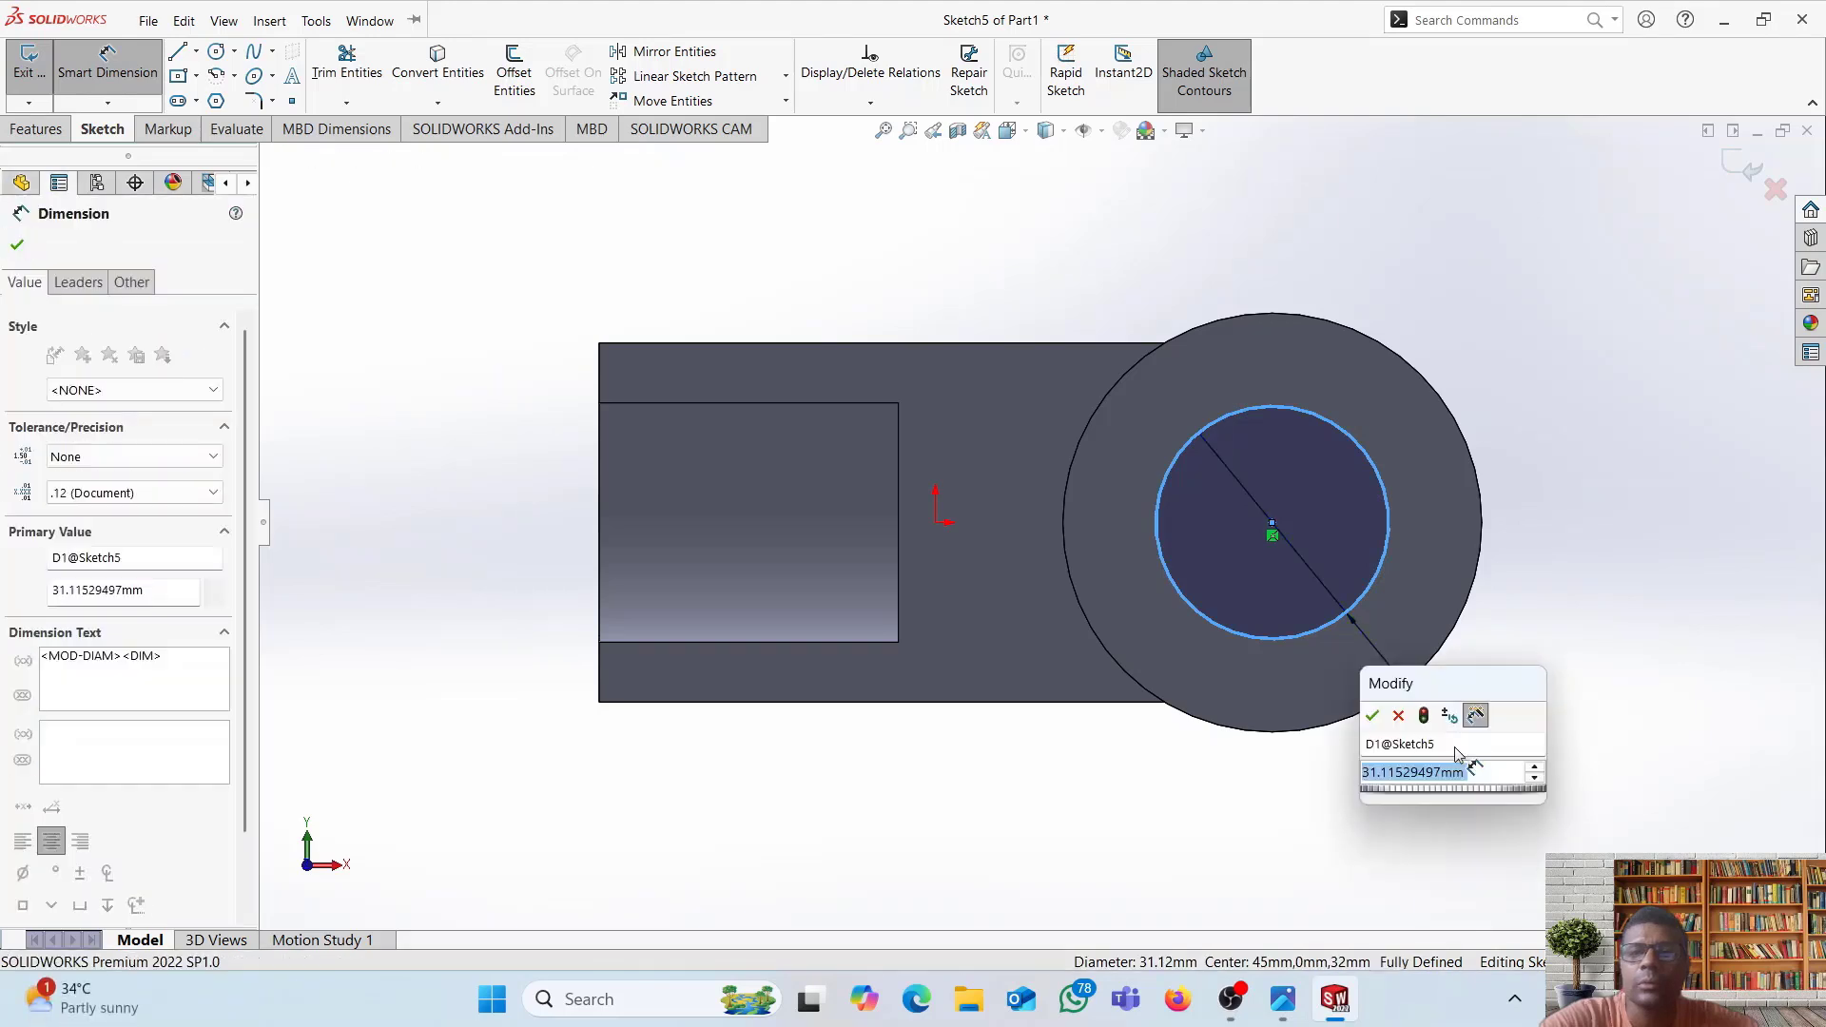
text(32)
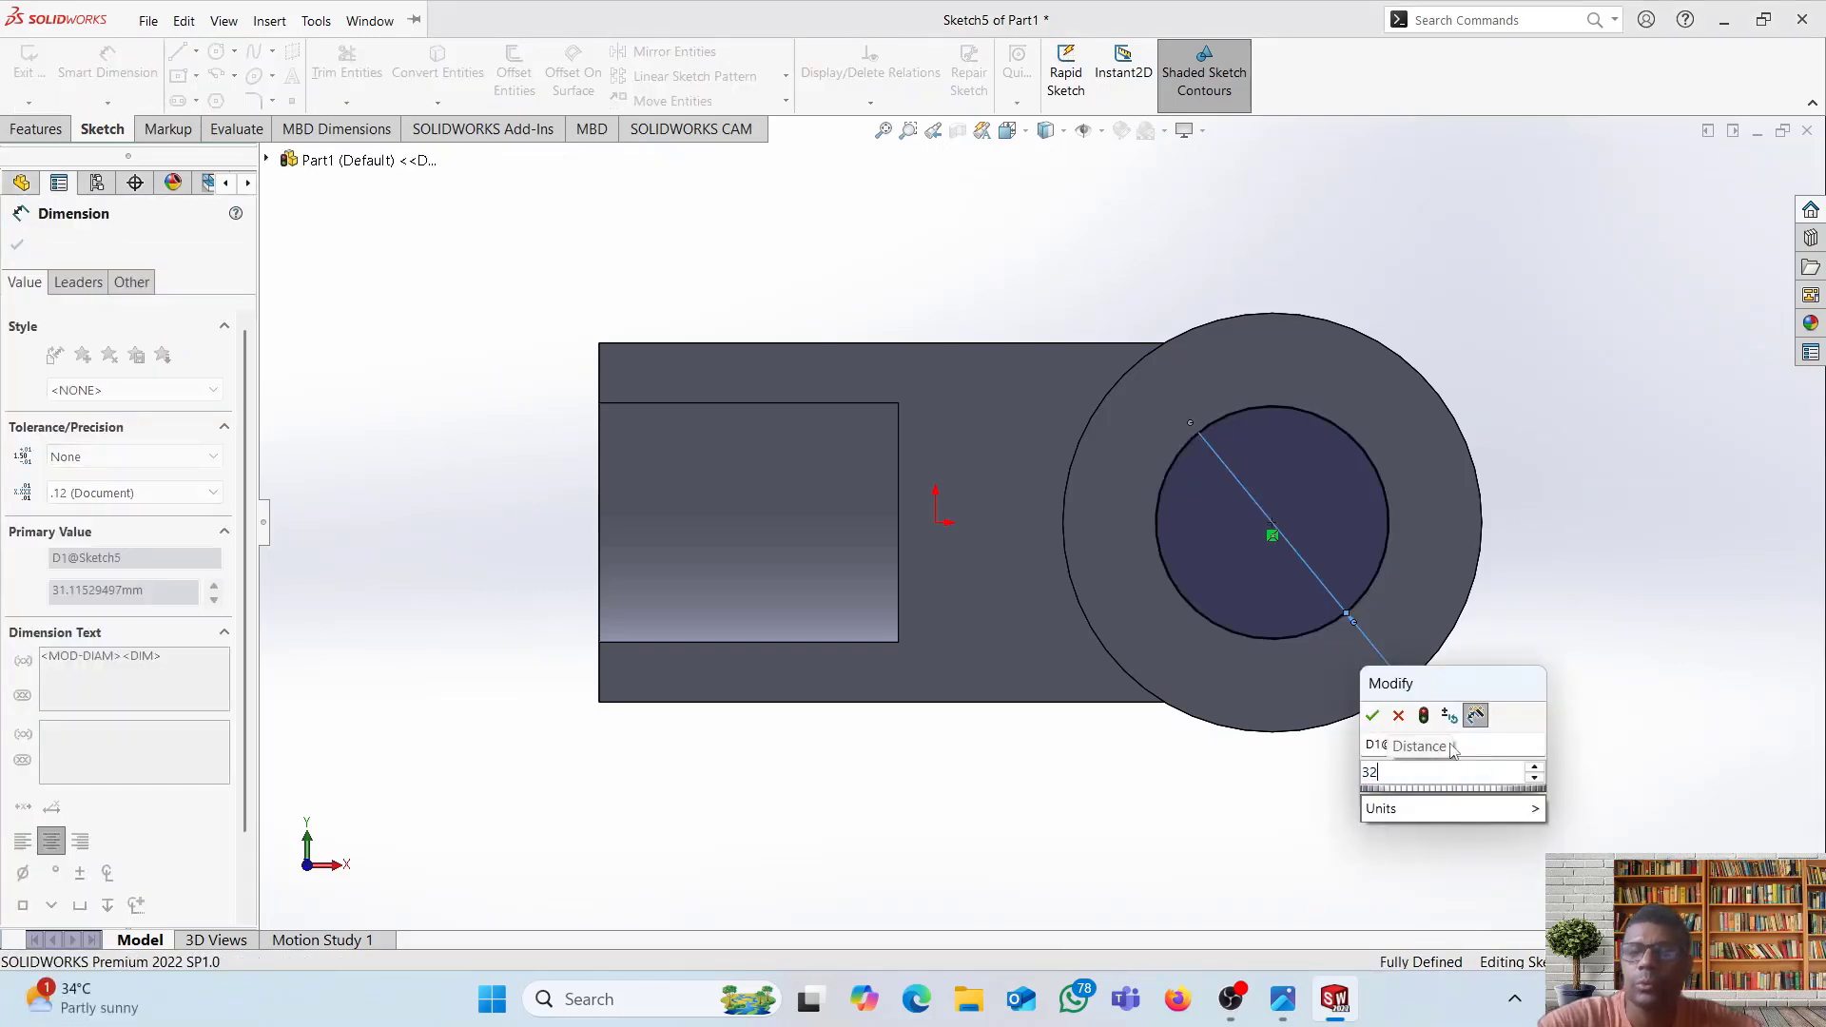
key(Return)
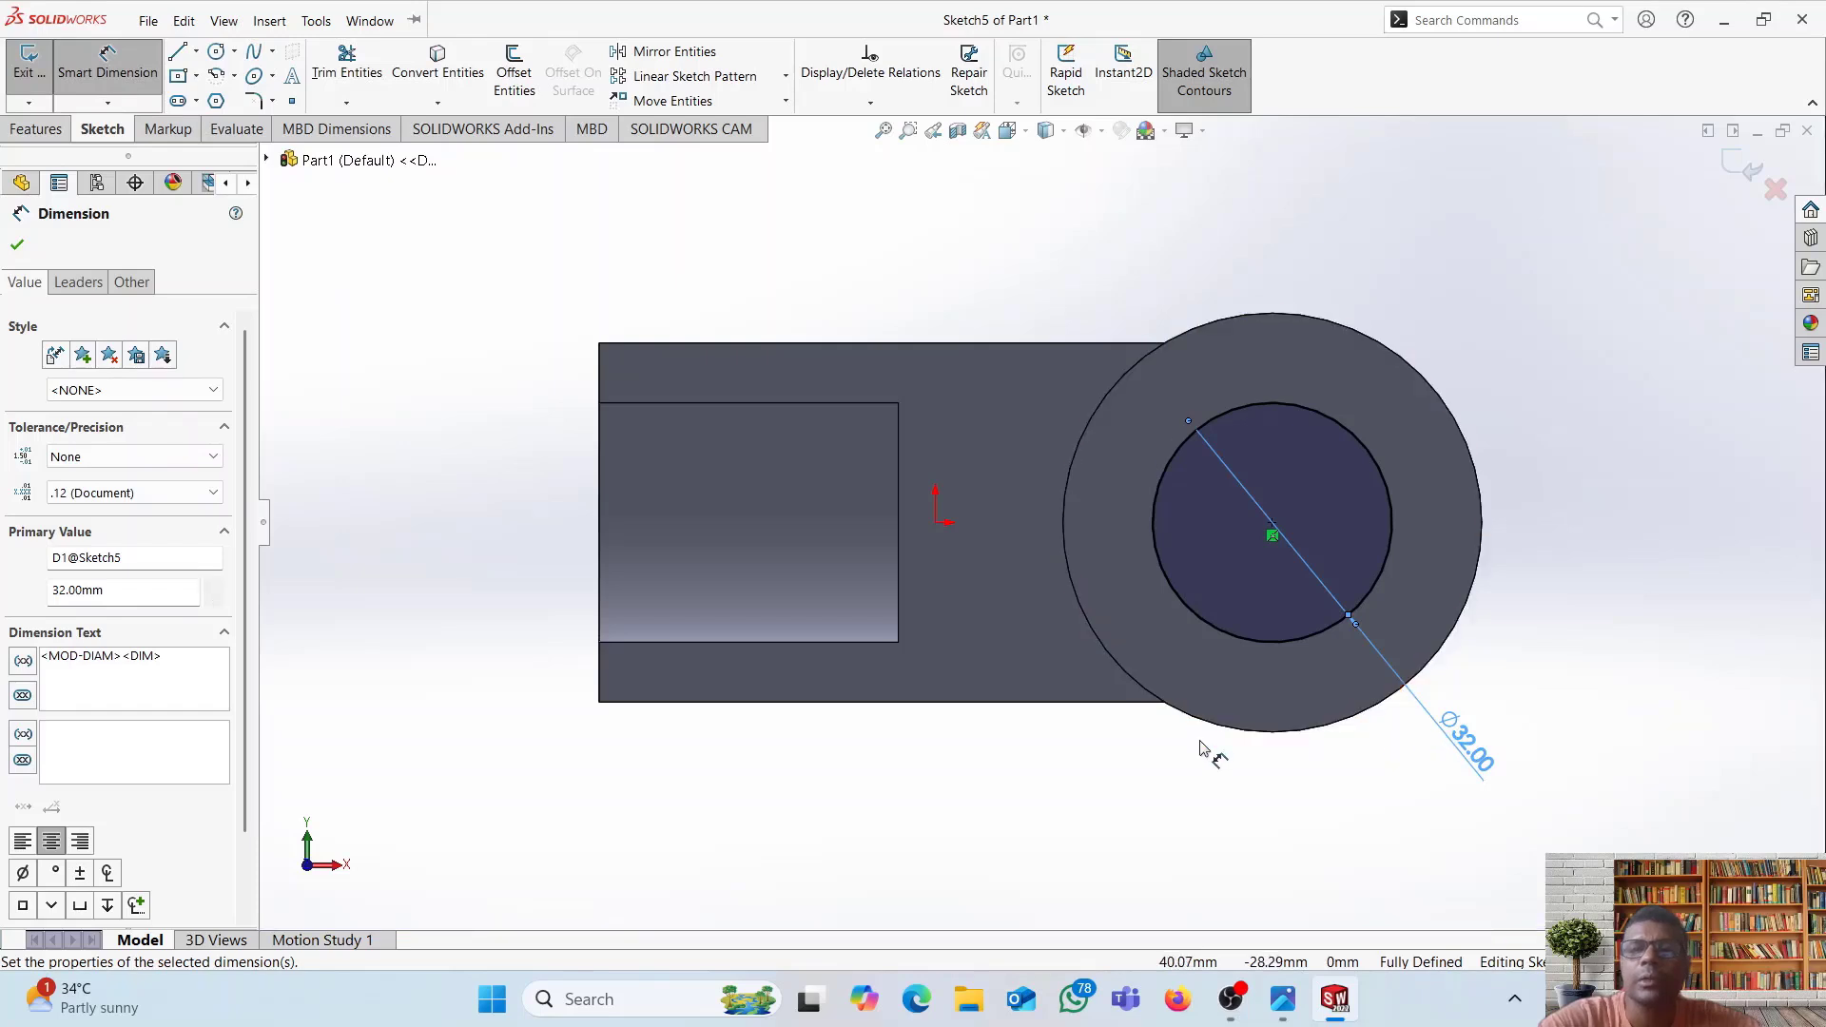
click(1295, 1008)
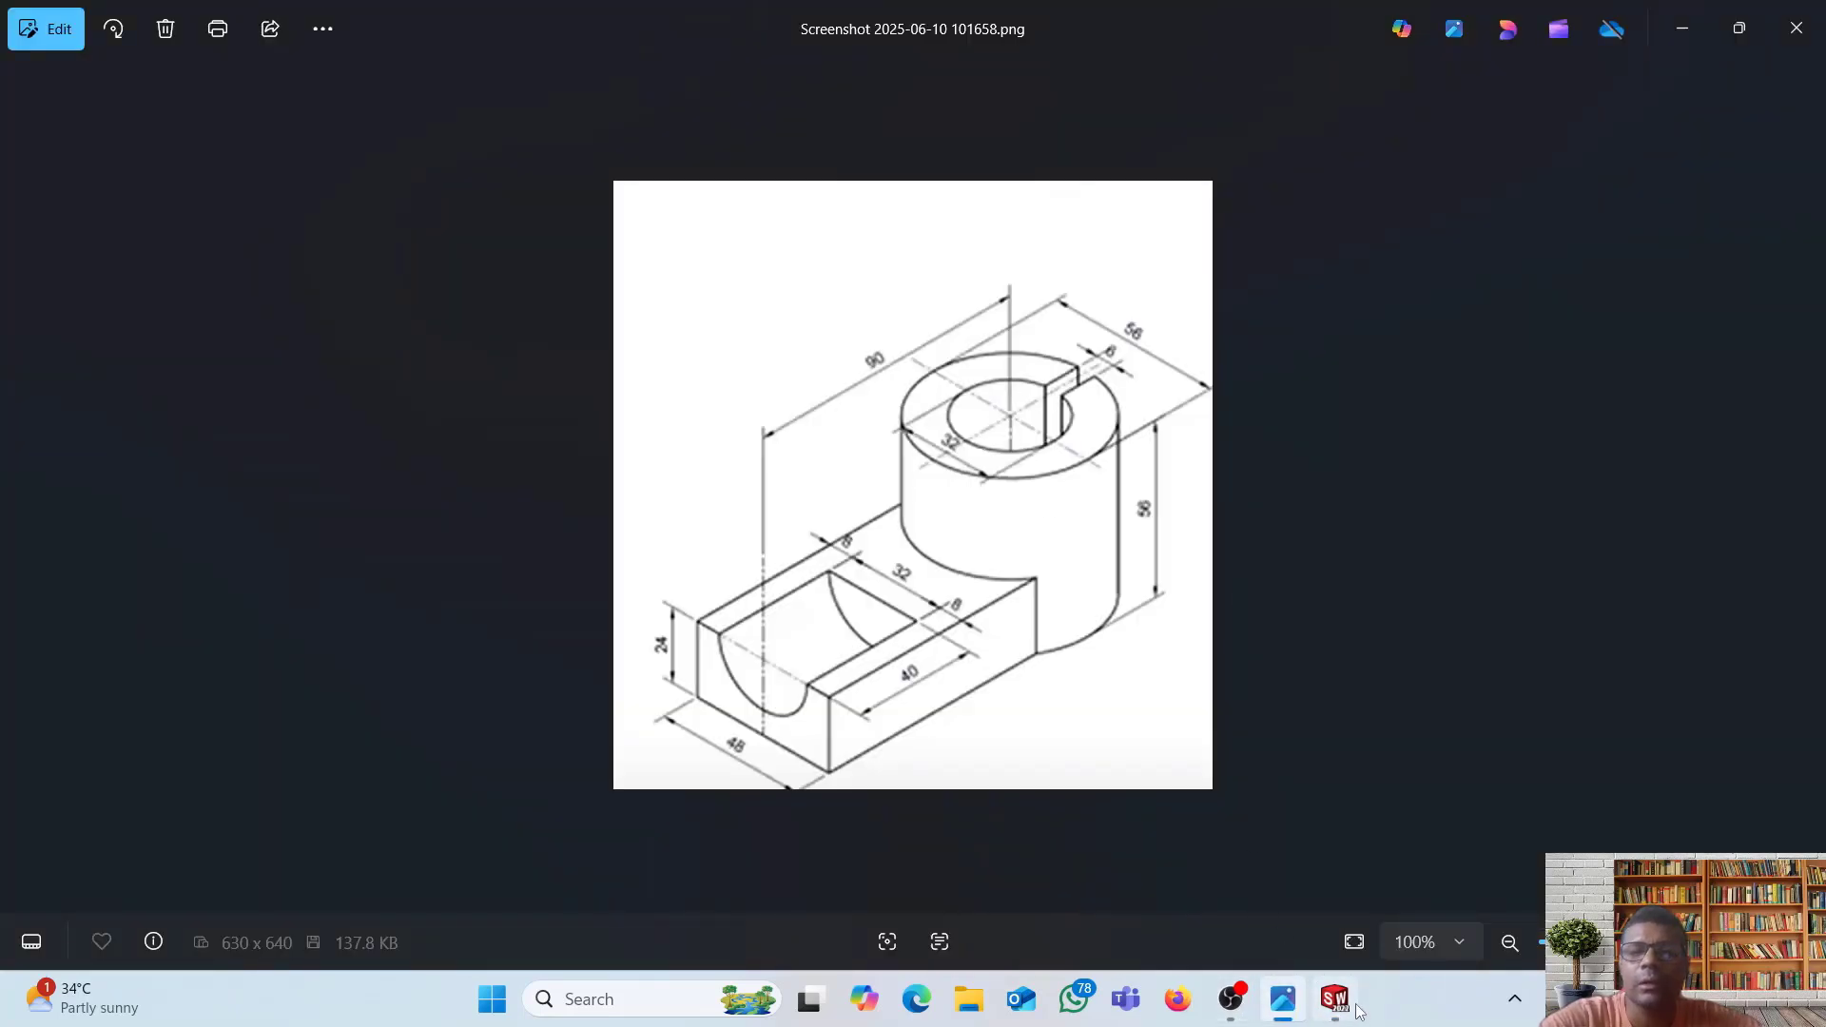
click(1336, 1000)
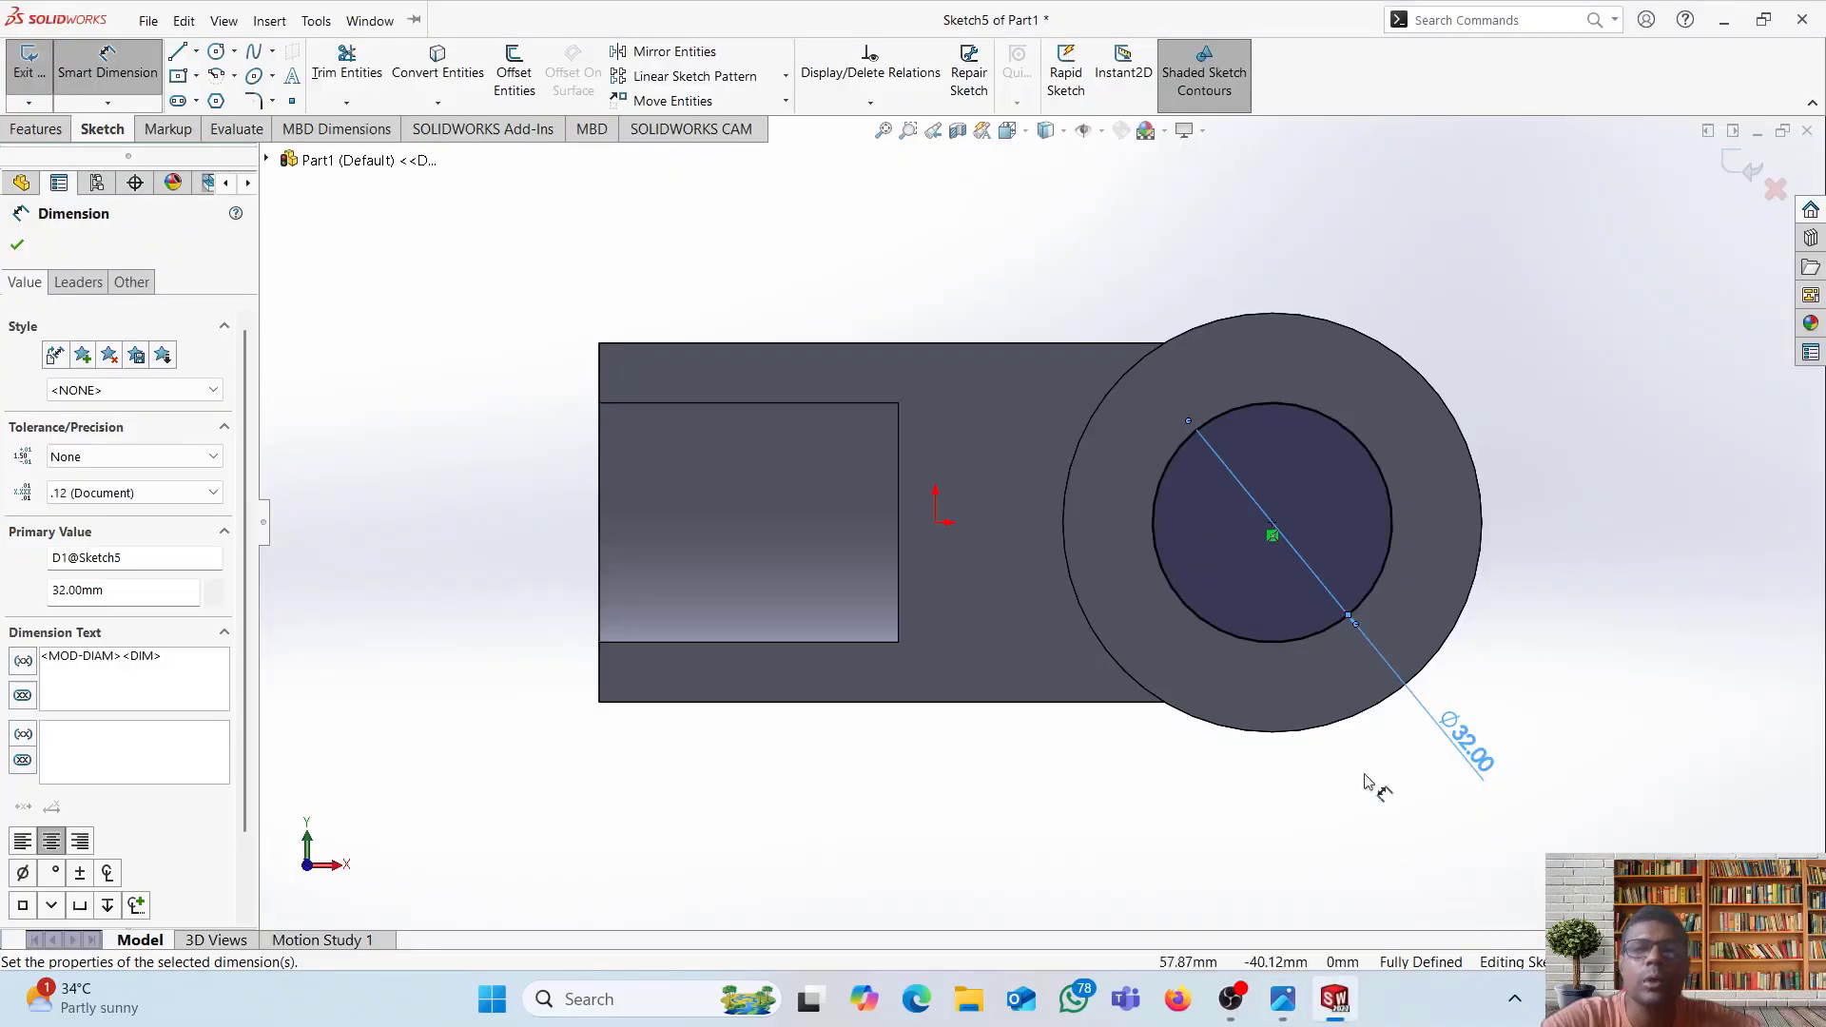
click(16, 246)
- Cut the 32 mm circle through the whole cylinder with an Extruded Cut set to Through All
click(39, 130)
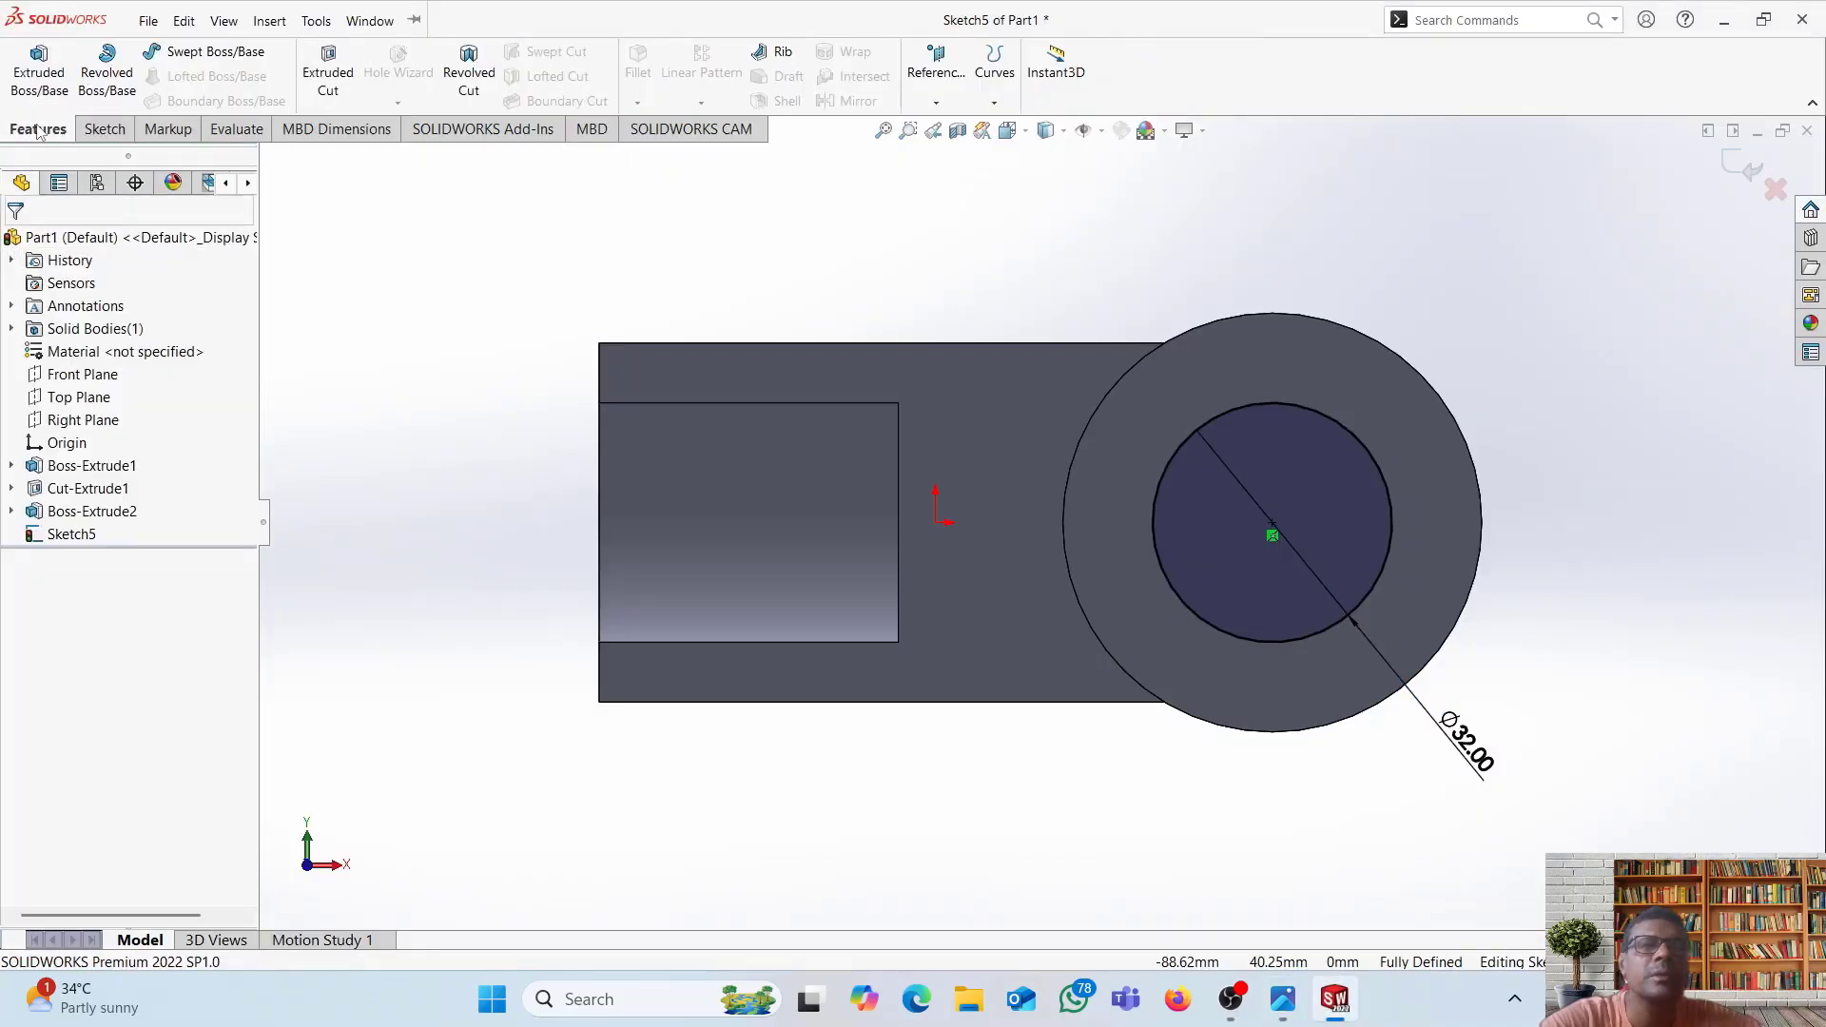
click(328, 72)
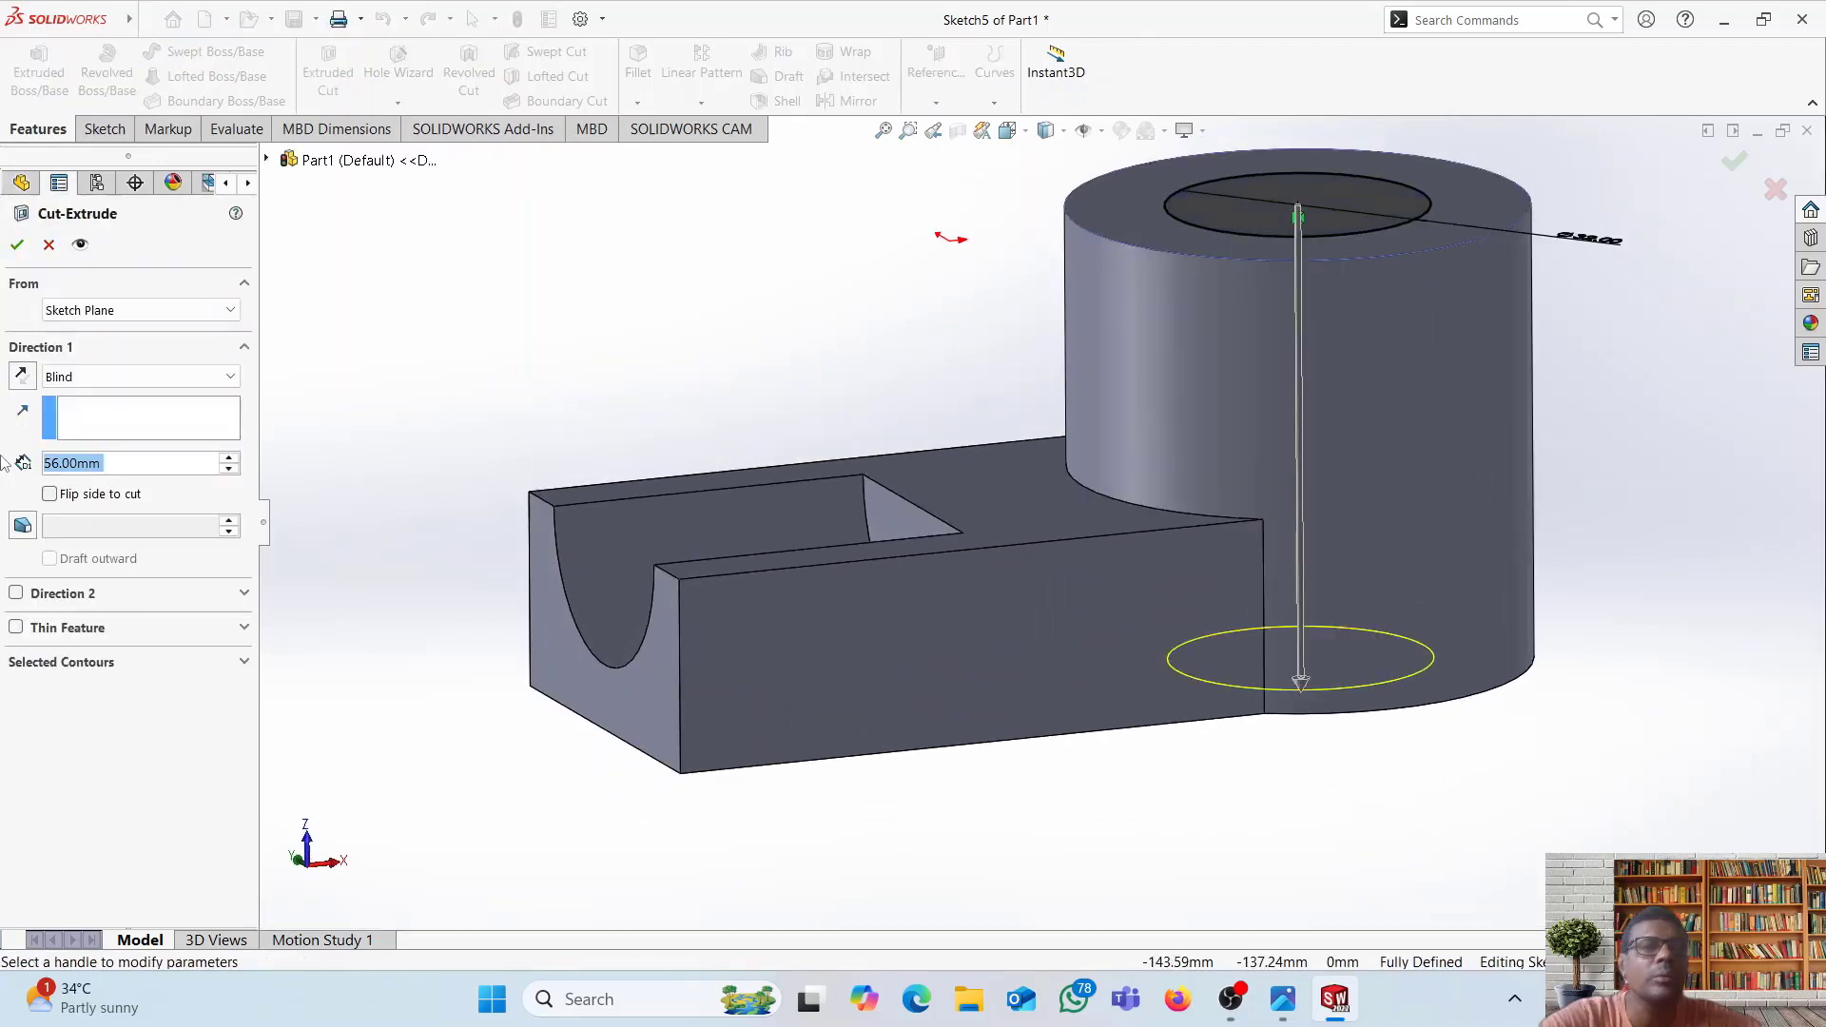
click(219, 381)
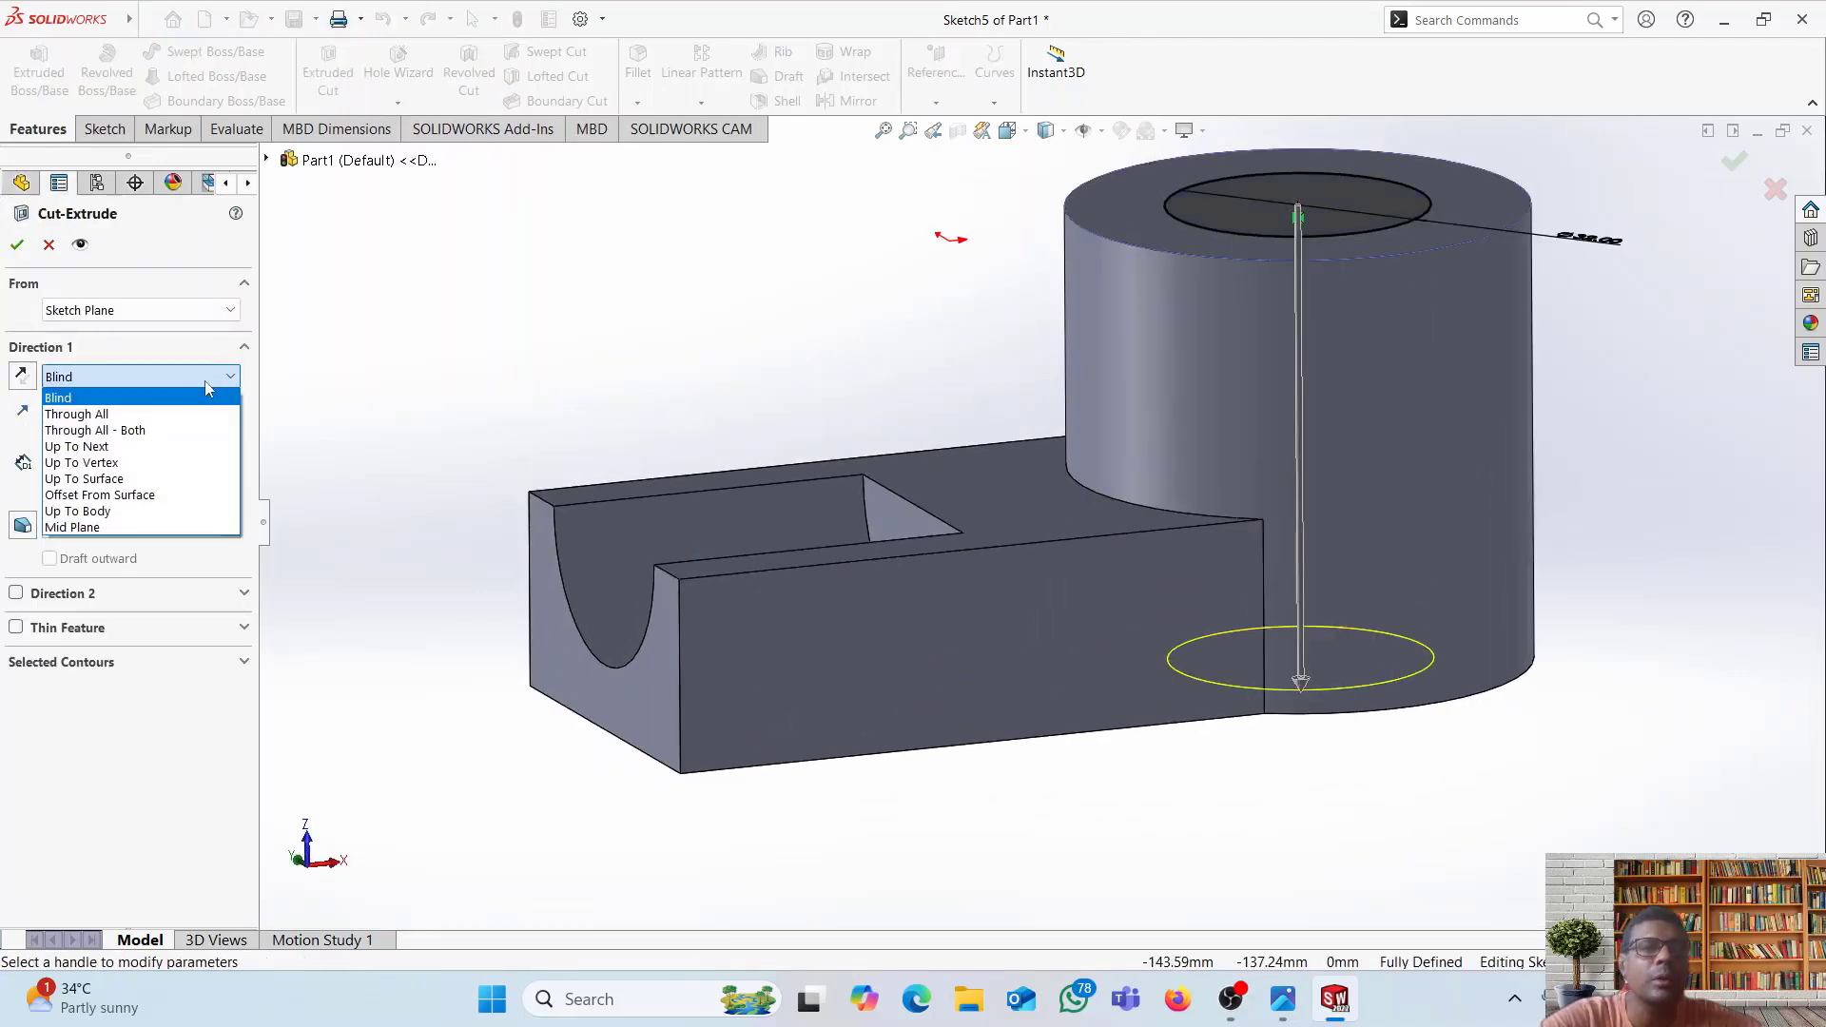
click(112, 416)
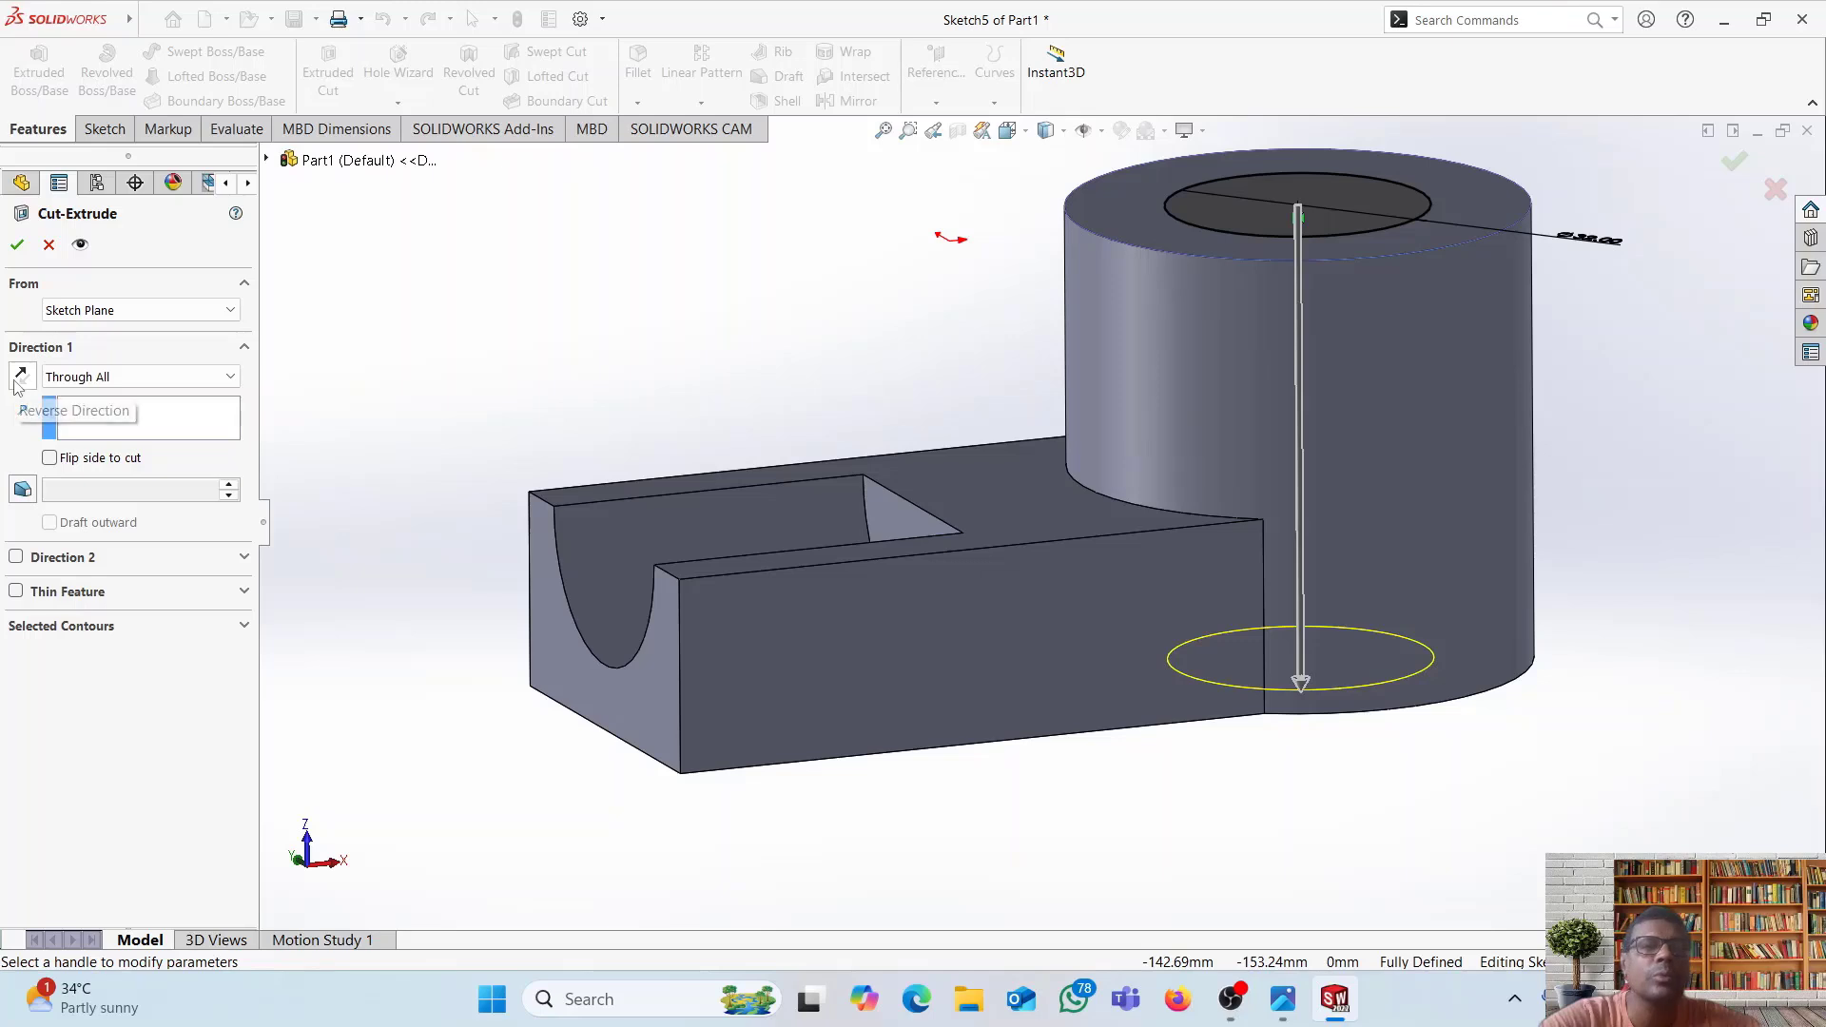
click(17, 245)
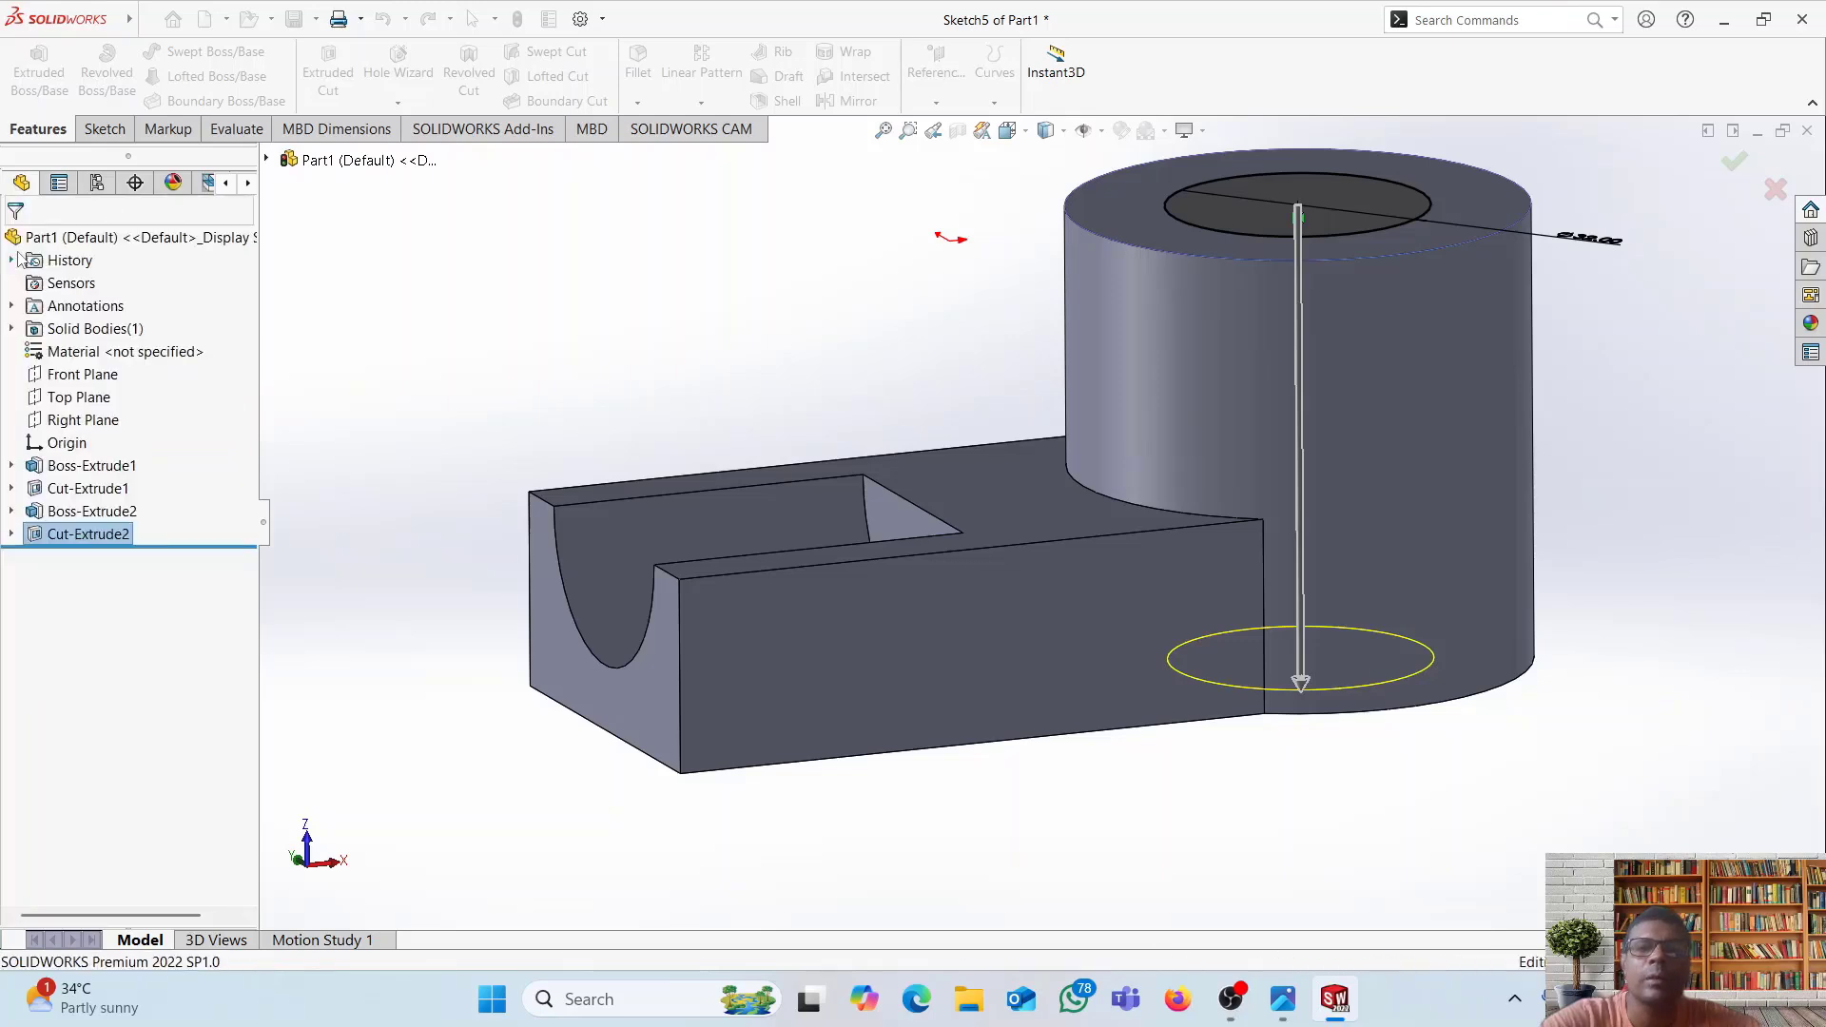
- Examine the bored cylinder and its through hole from another angle, up close and from farther away
scroll(1236, 632, down, 2)
middle_drag(1237, 631, 1240, 761)
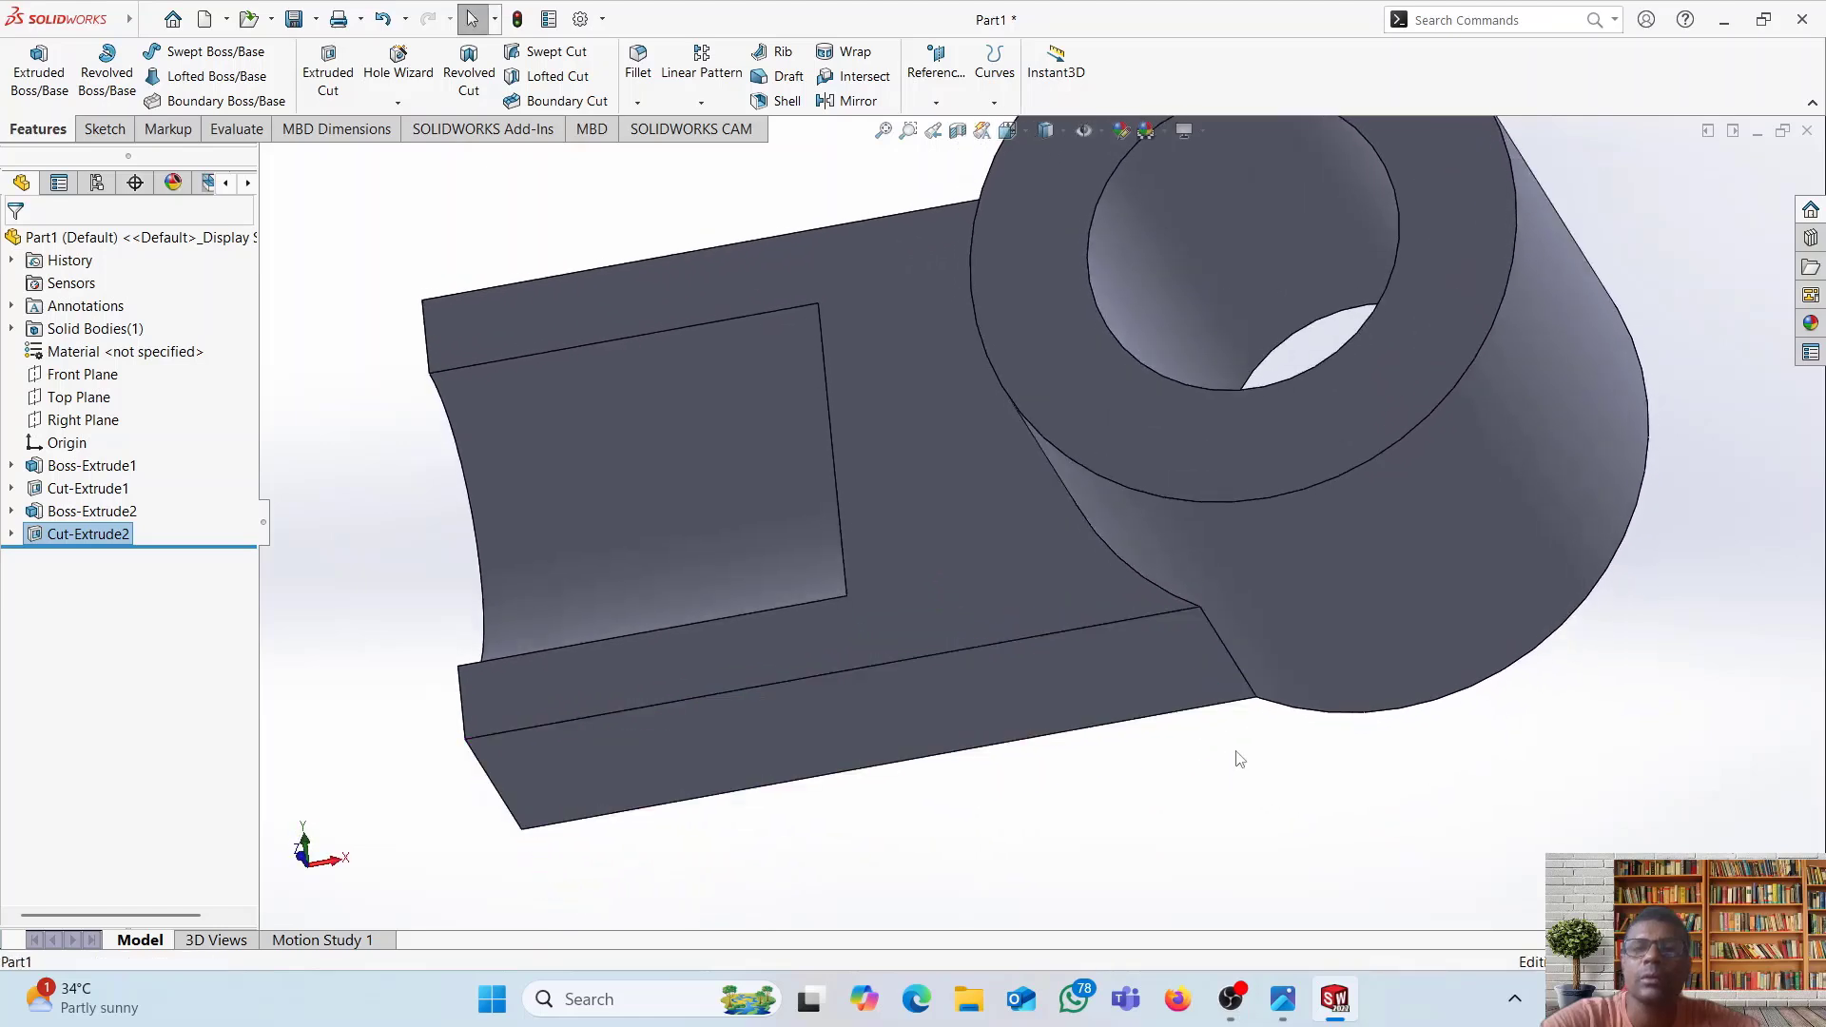
scroll(1265, 761, down, 1)
scroll(1617, 795, up, 1)
scroll(1618, 792, down, 3)
scroll(1619, 790, up, 3)
scroll(1619, 775, up, 2)
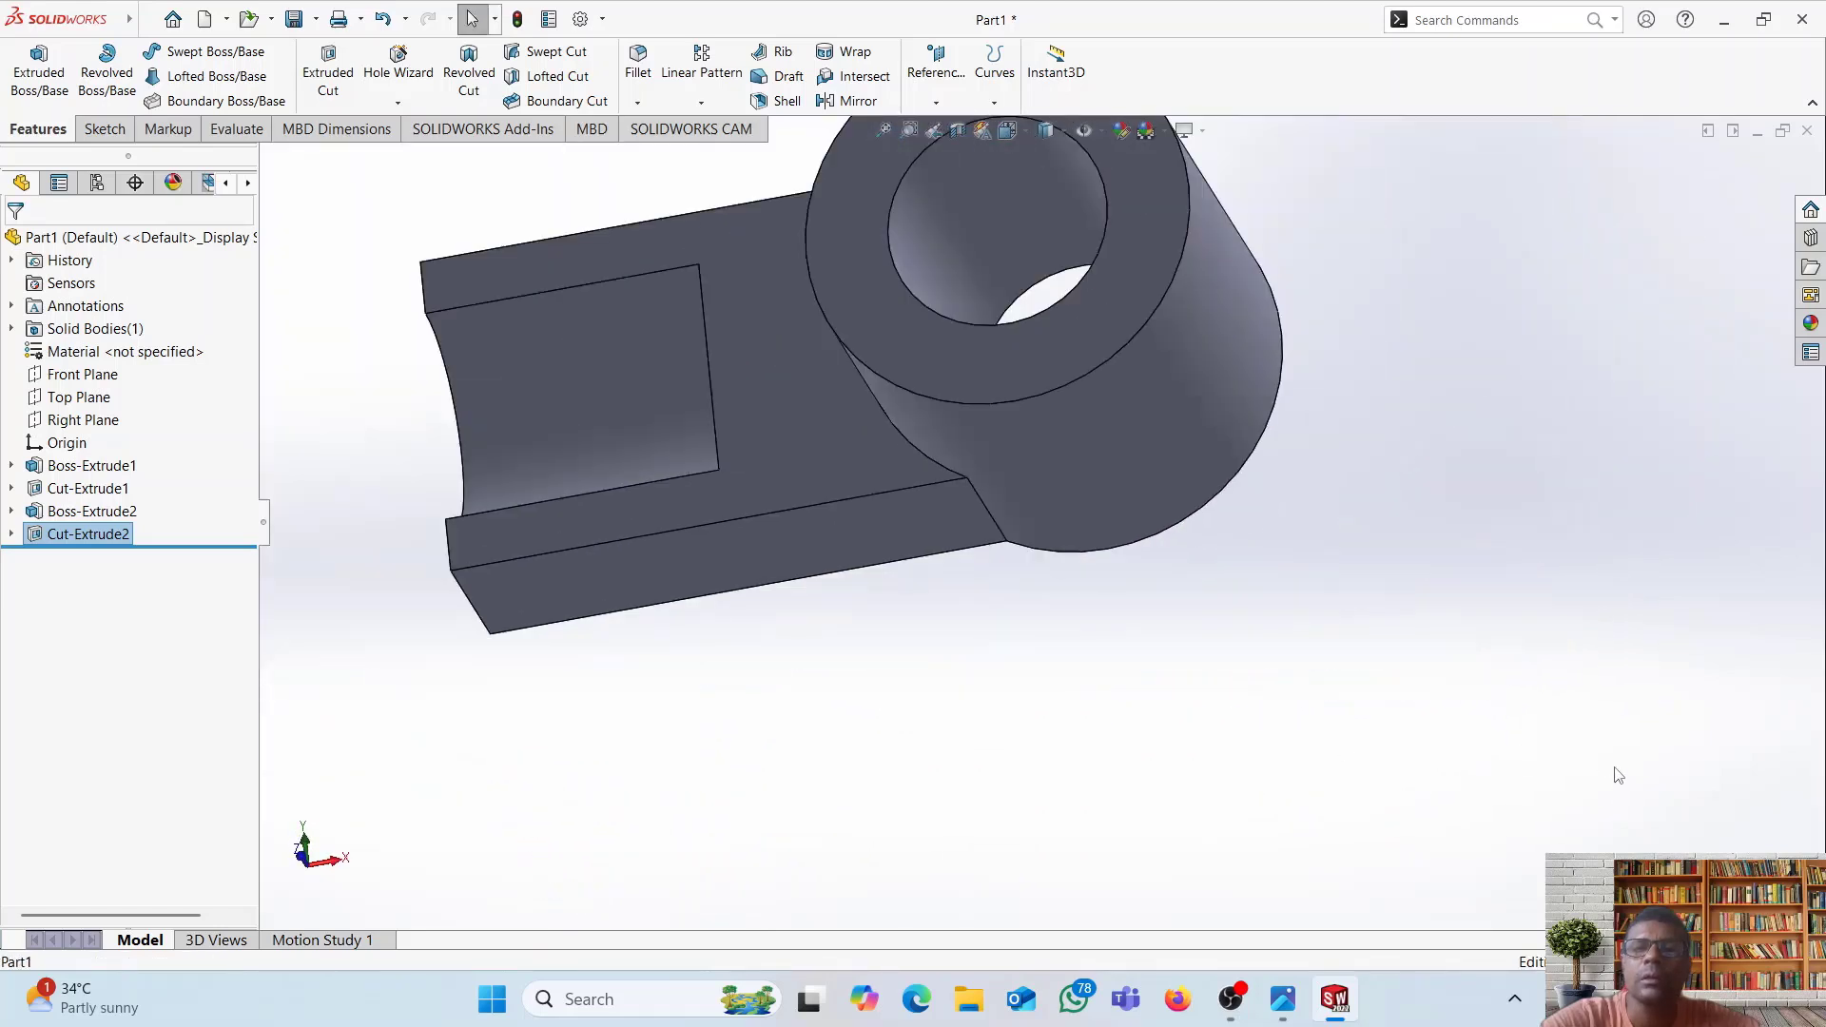
scroll(1536, 699, up, 2)
- Sketch a center rectangle about 32 by 9.5 mm on the cylinder's top face, centred on the bore edge farthest from the recess
middle_drag(1334, 539, 1225, 403)
click(1114, 357)
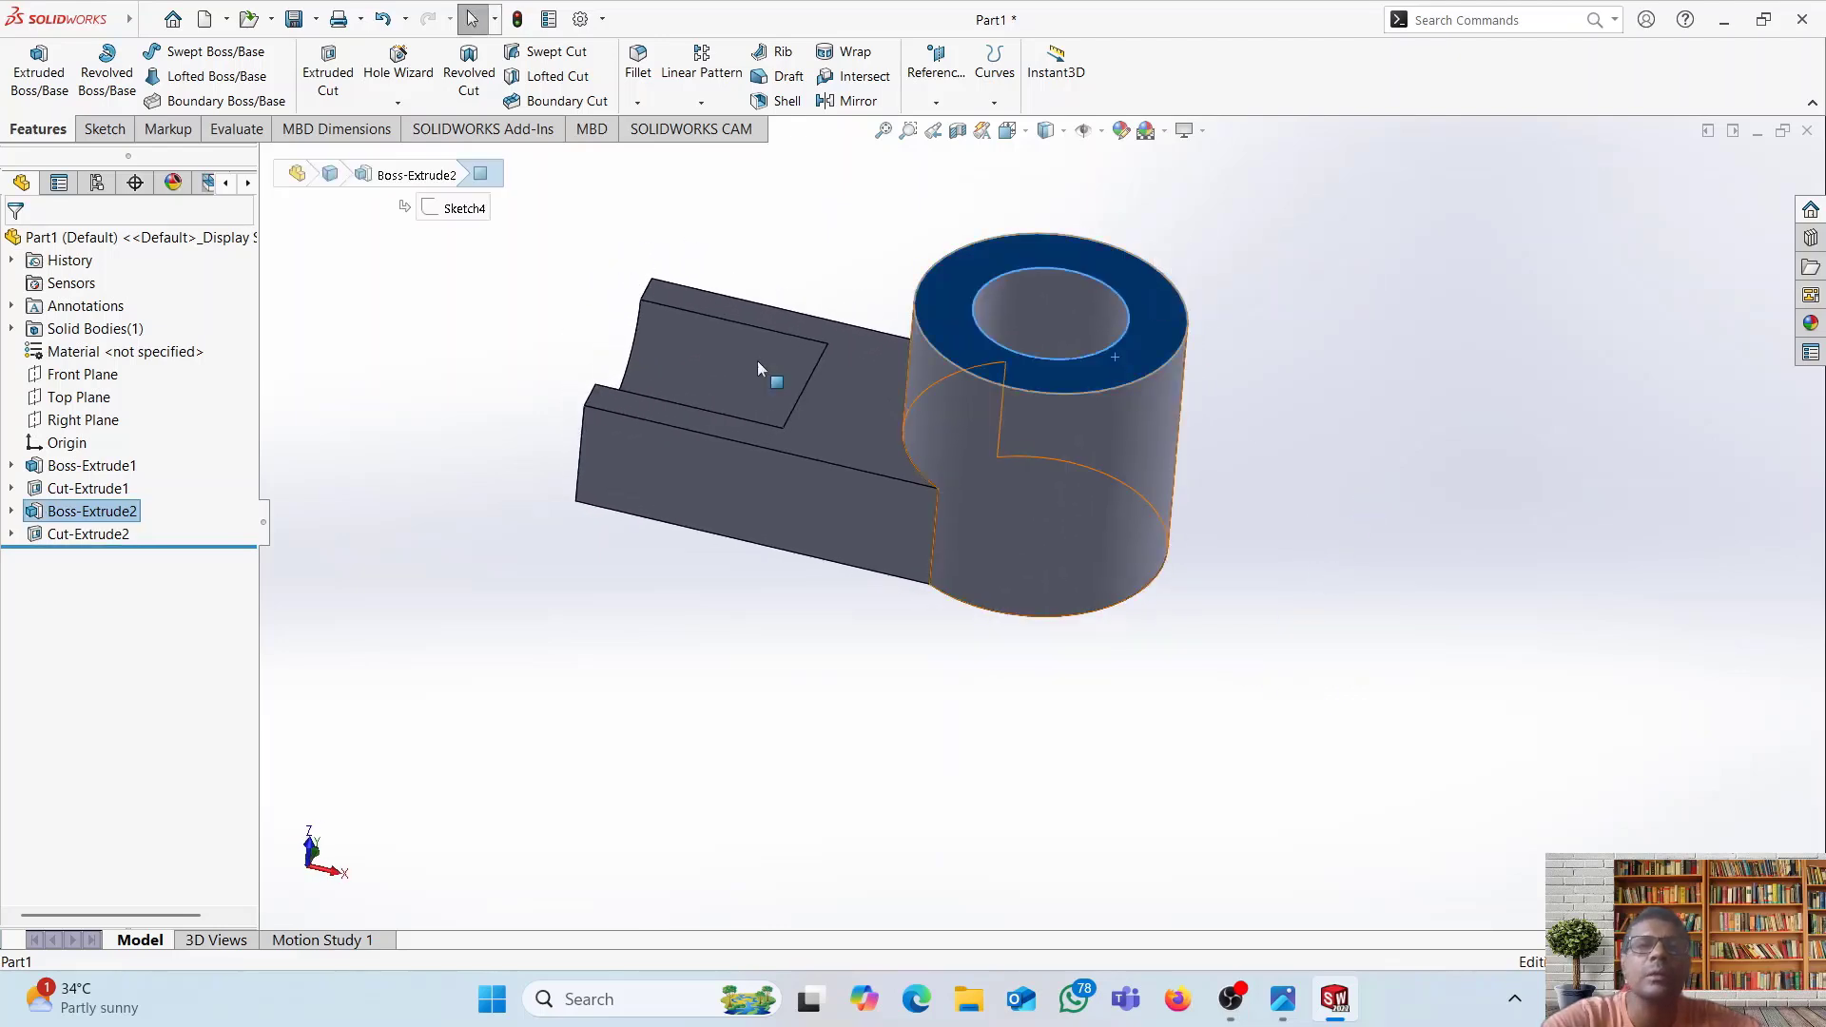
click(101, 129)
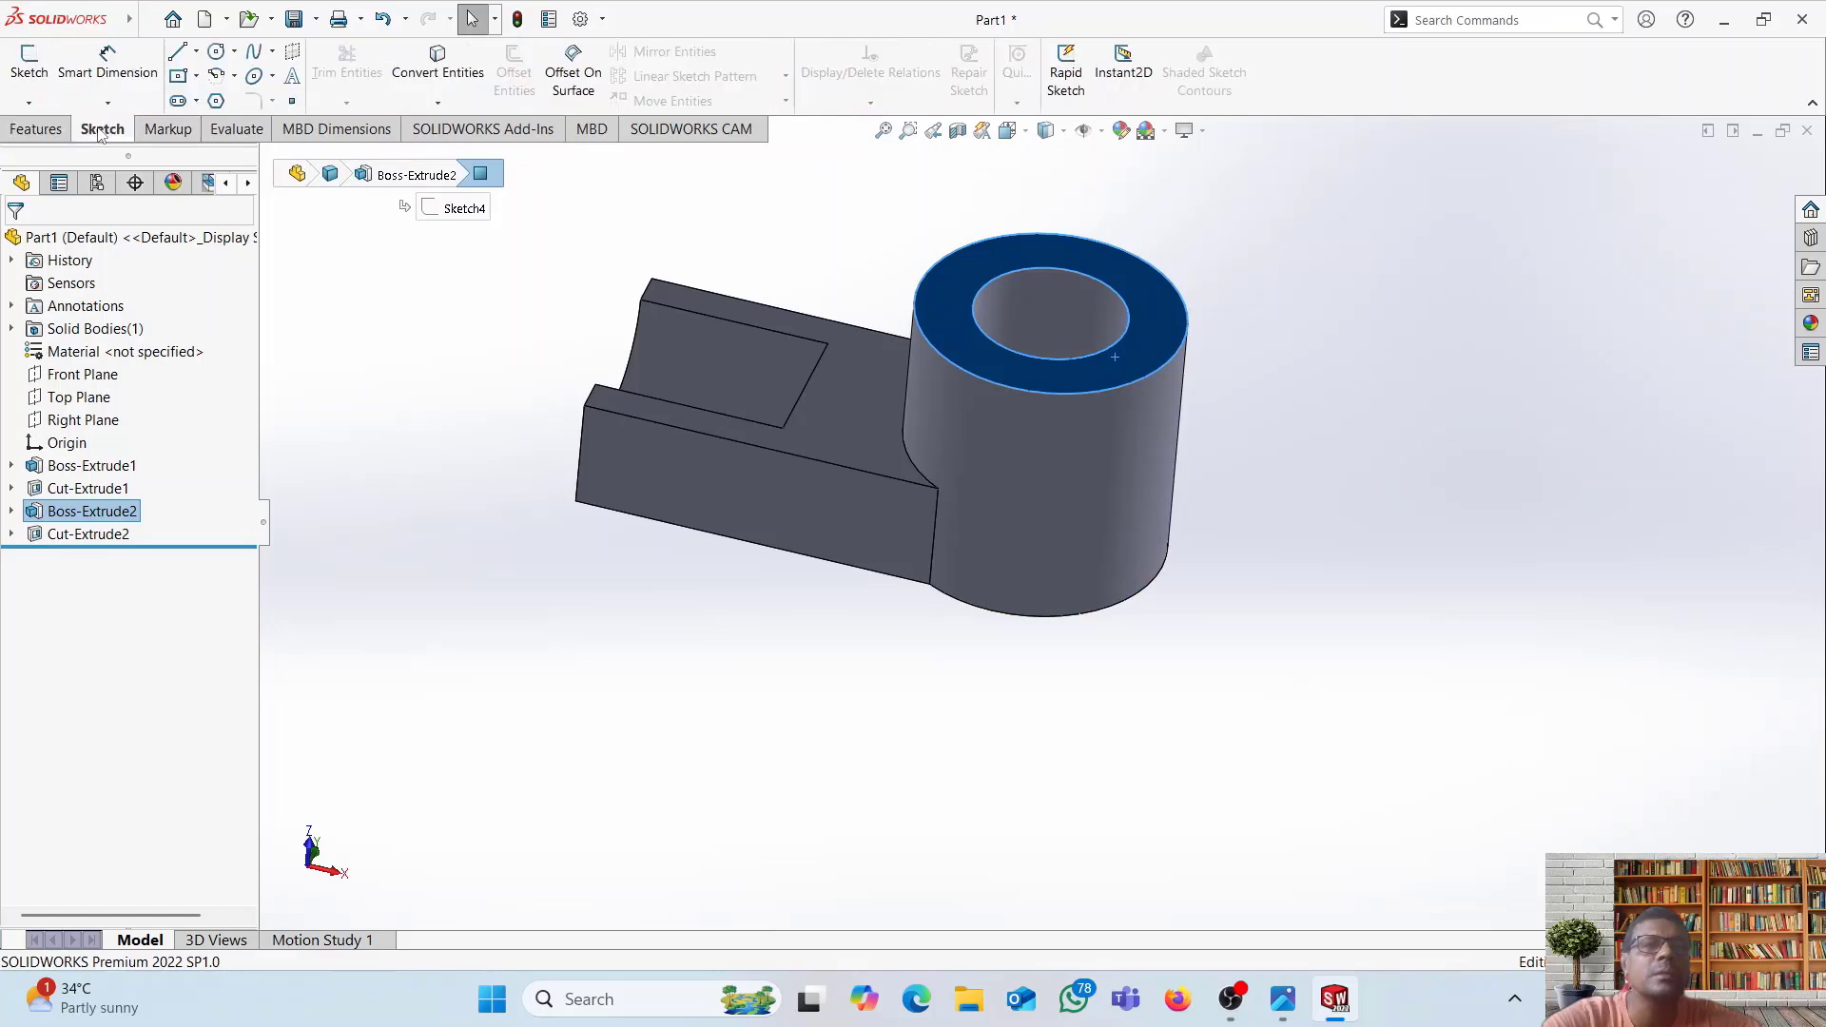
click(29, 67)
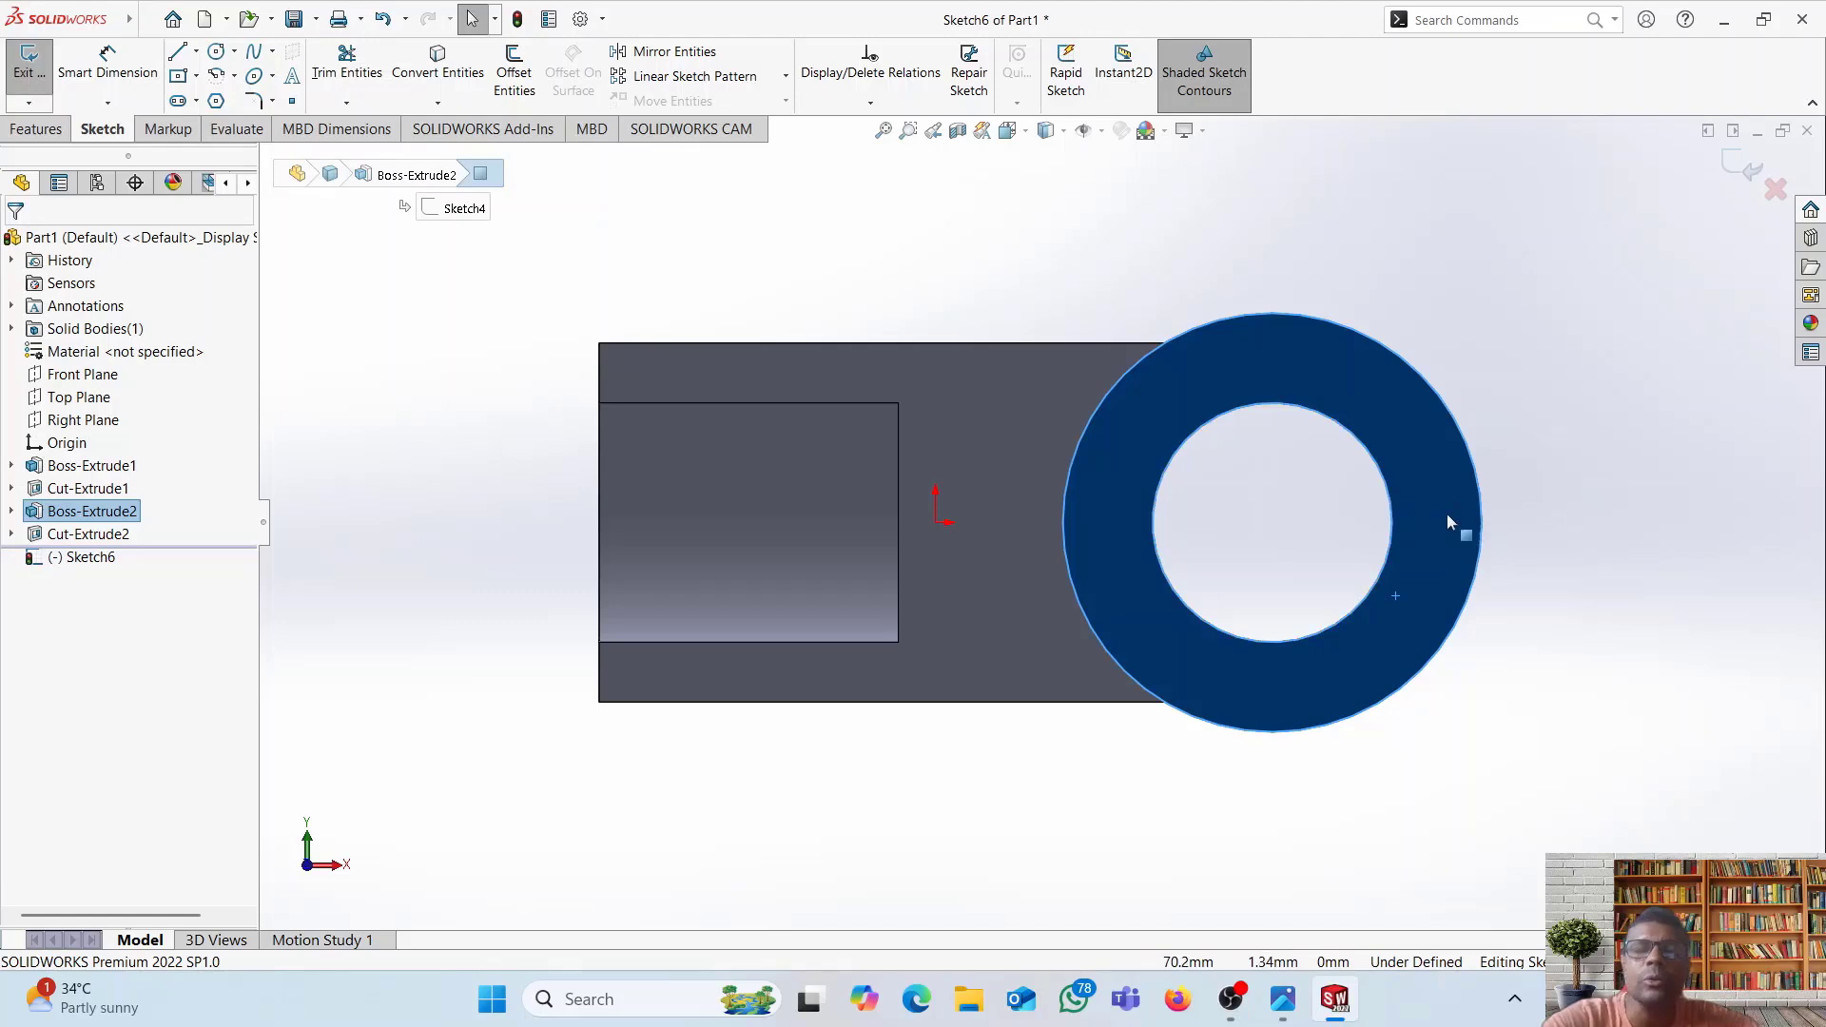
click(198, 77)
click(252, 125)
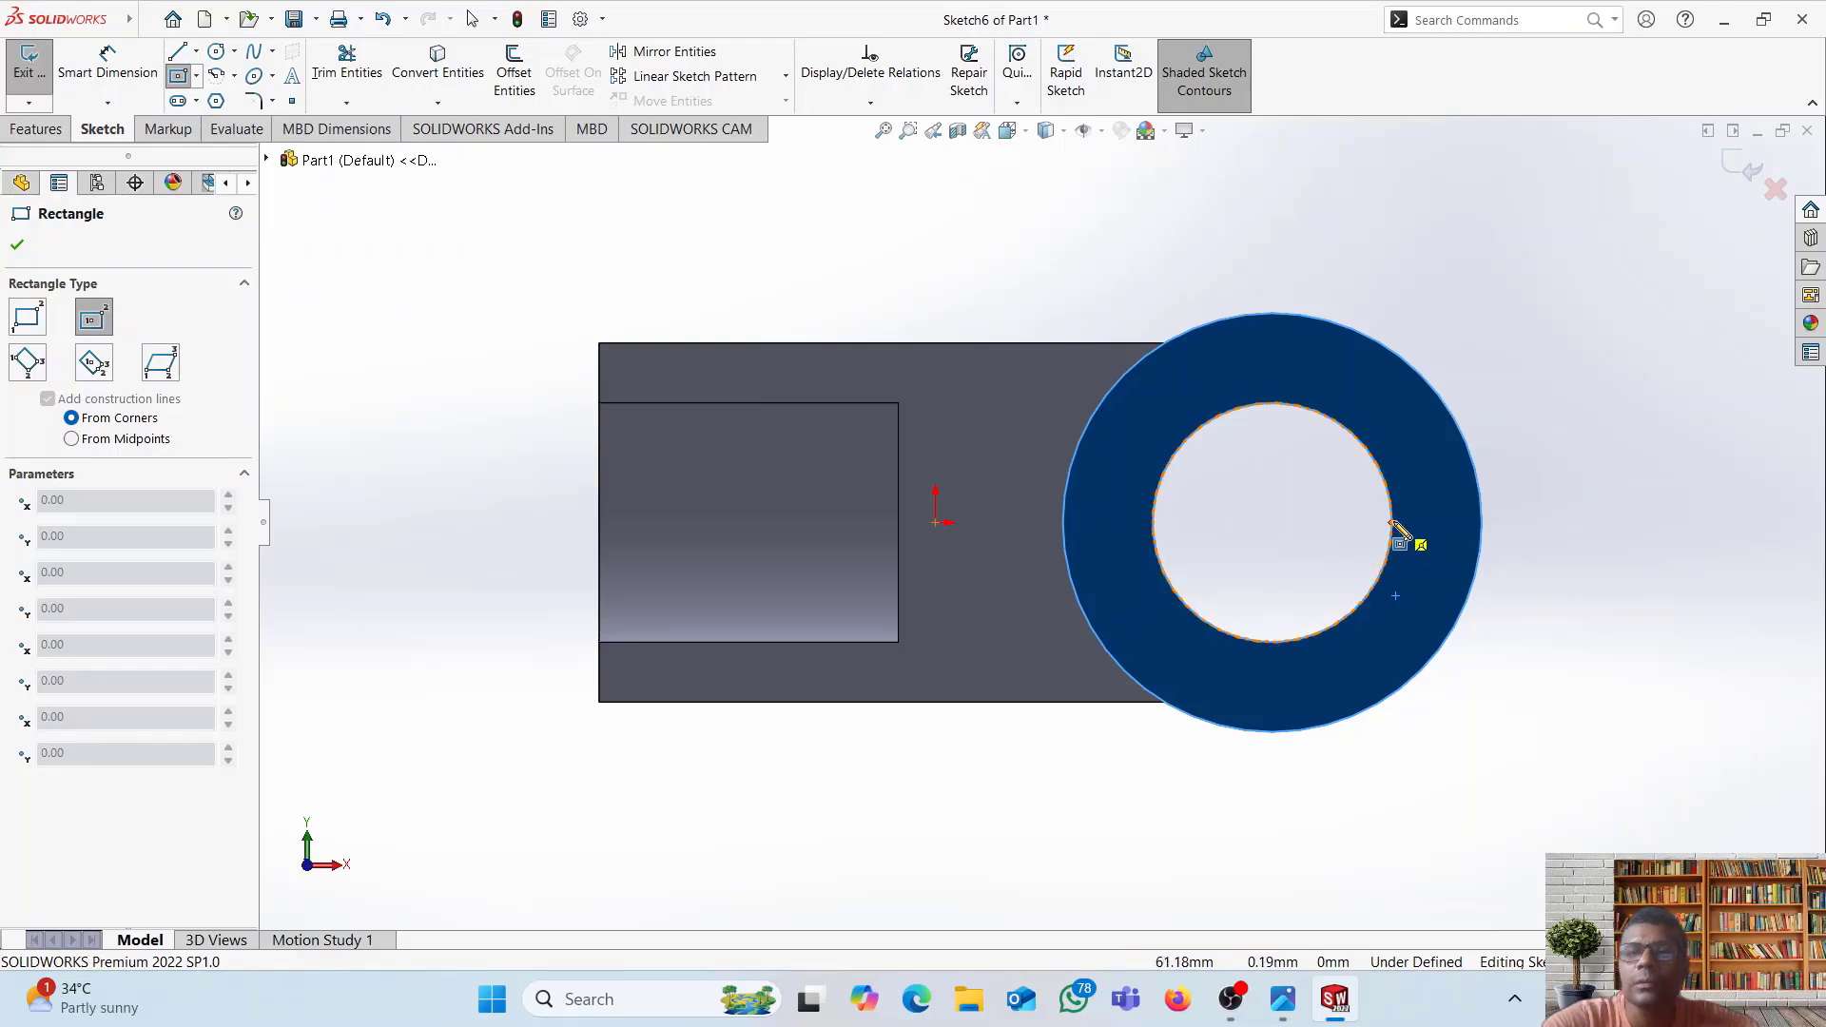
click(1393, 524)
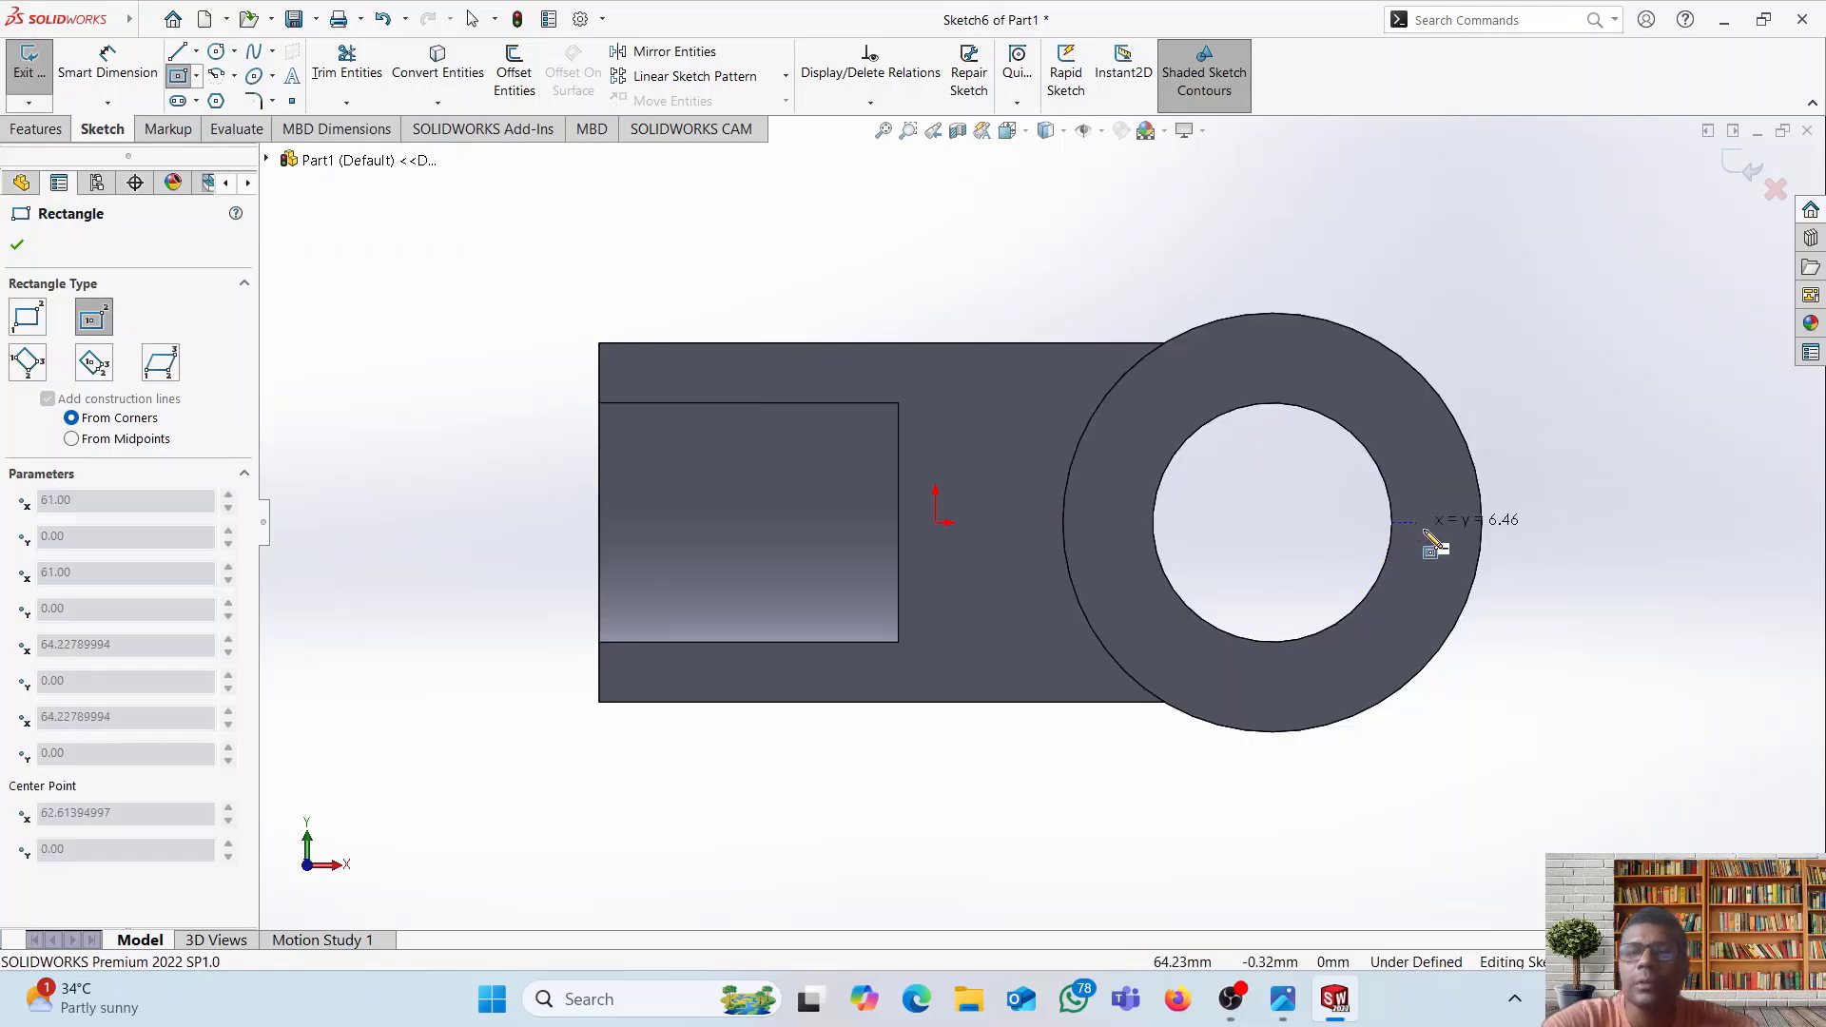
click(1513, 559)
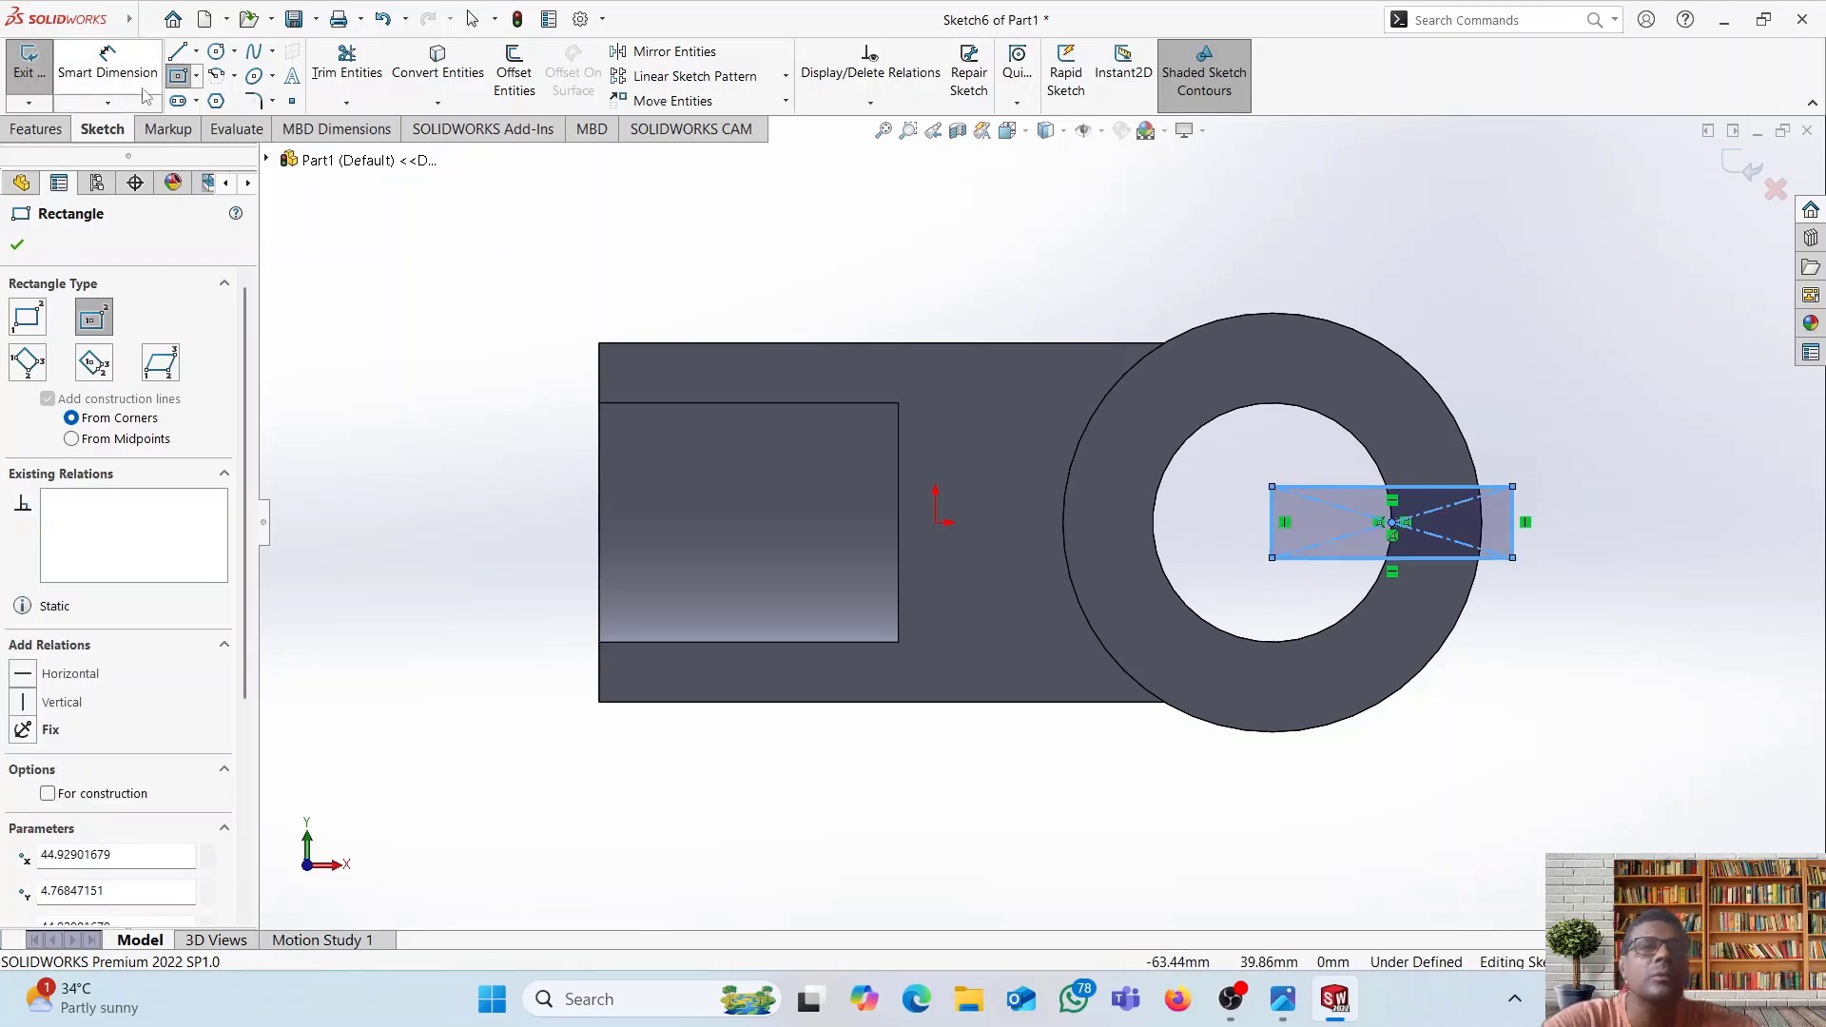
- Dimension the rectangle's short side as 6 mm, checking the slot width against the reference drawing
click(107, 71)
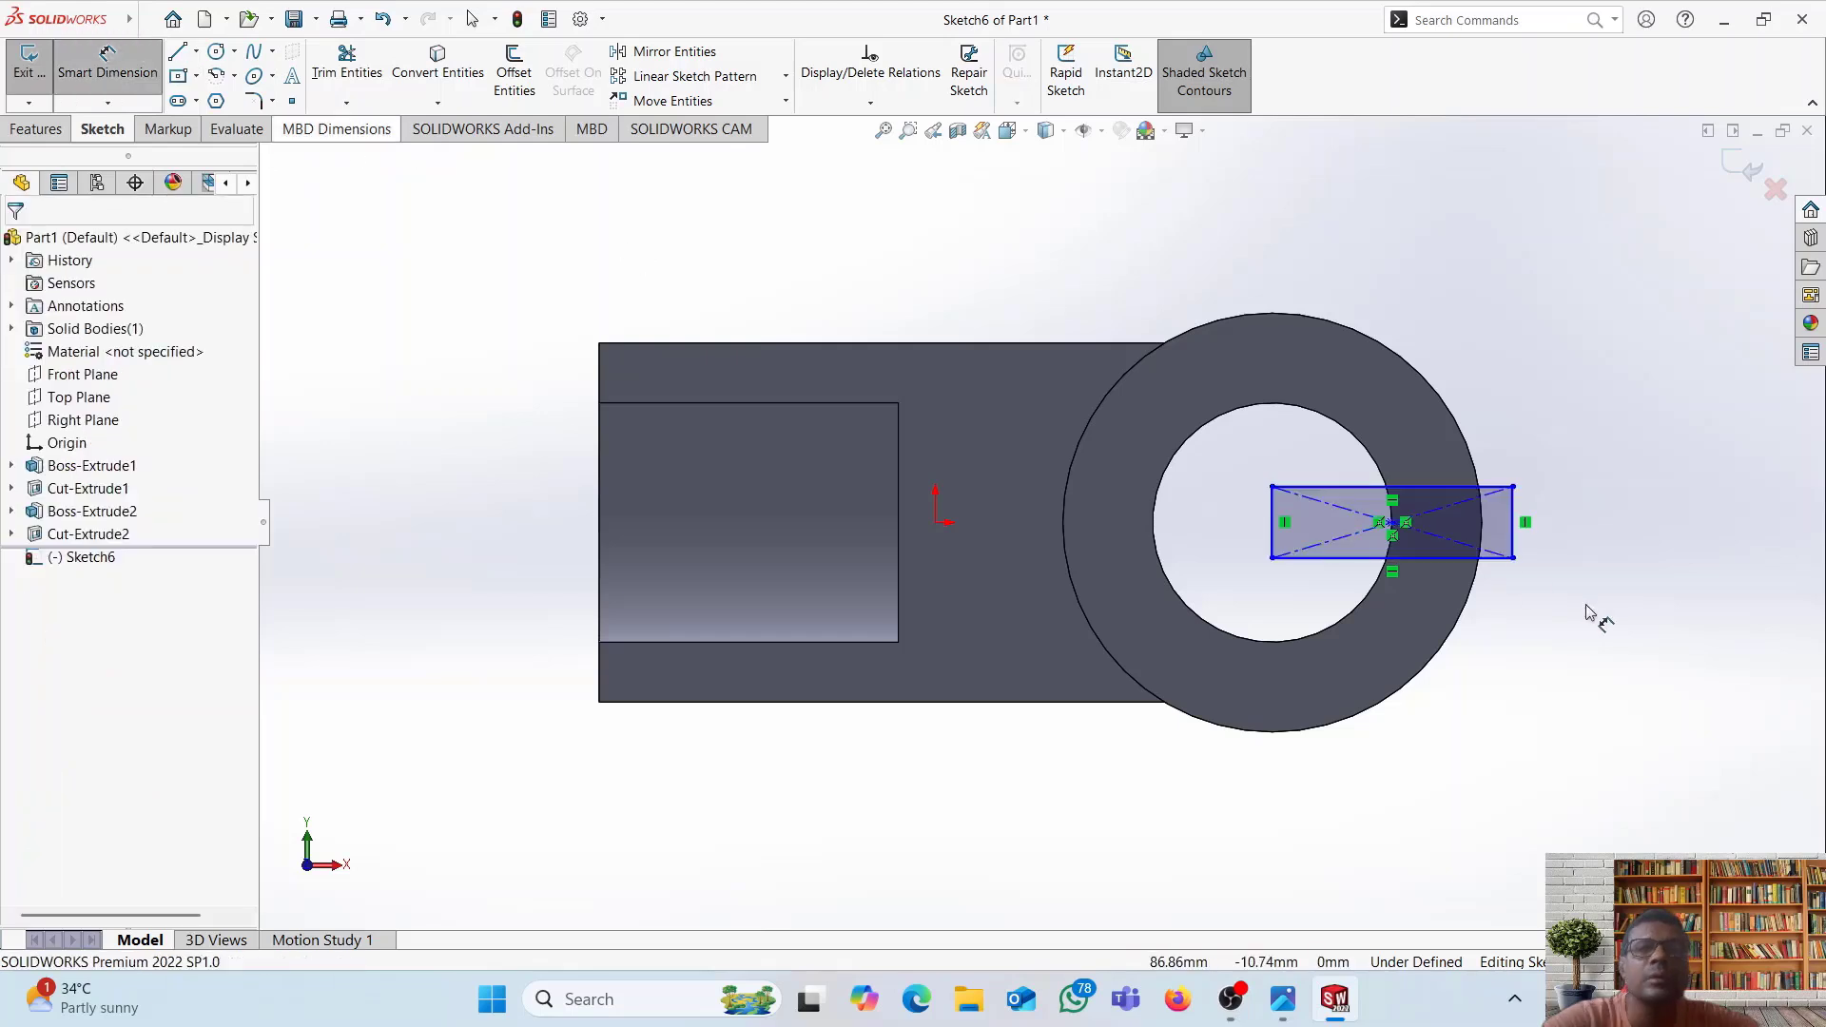
click(1515, 539)
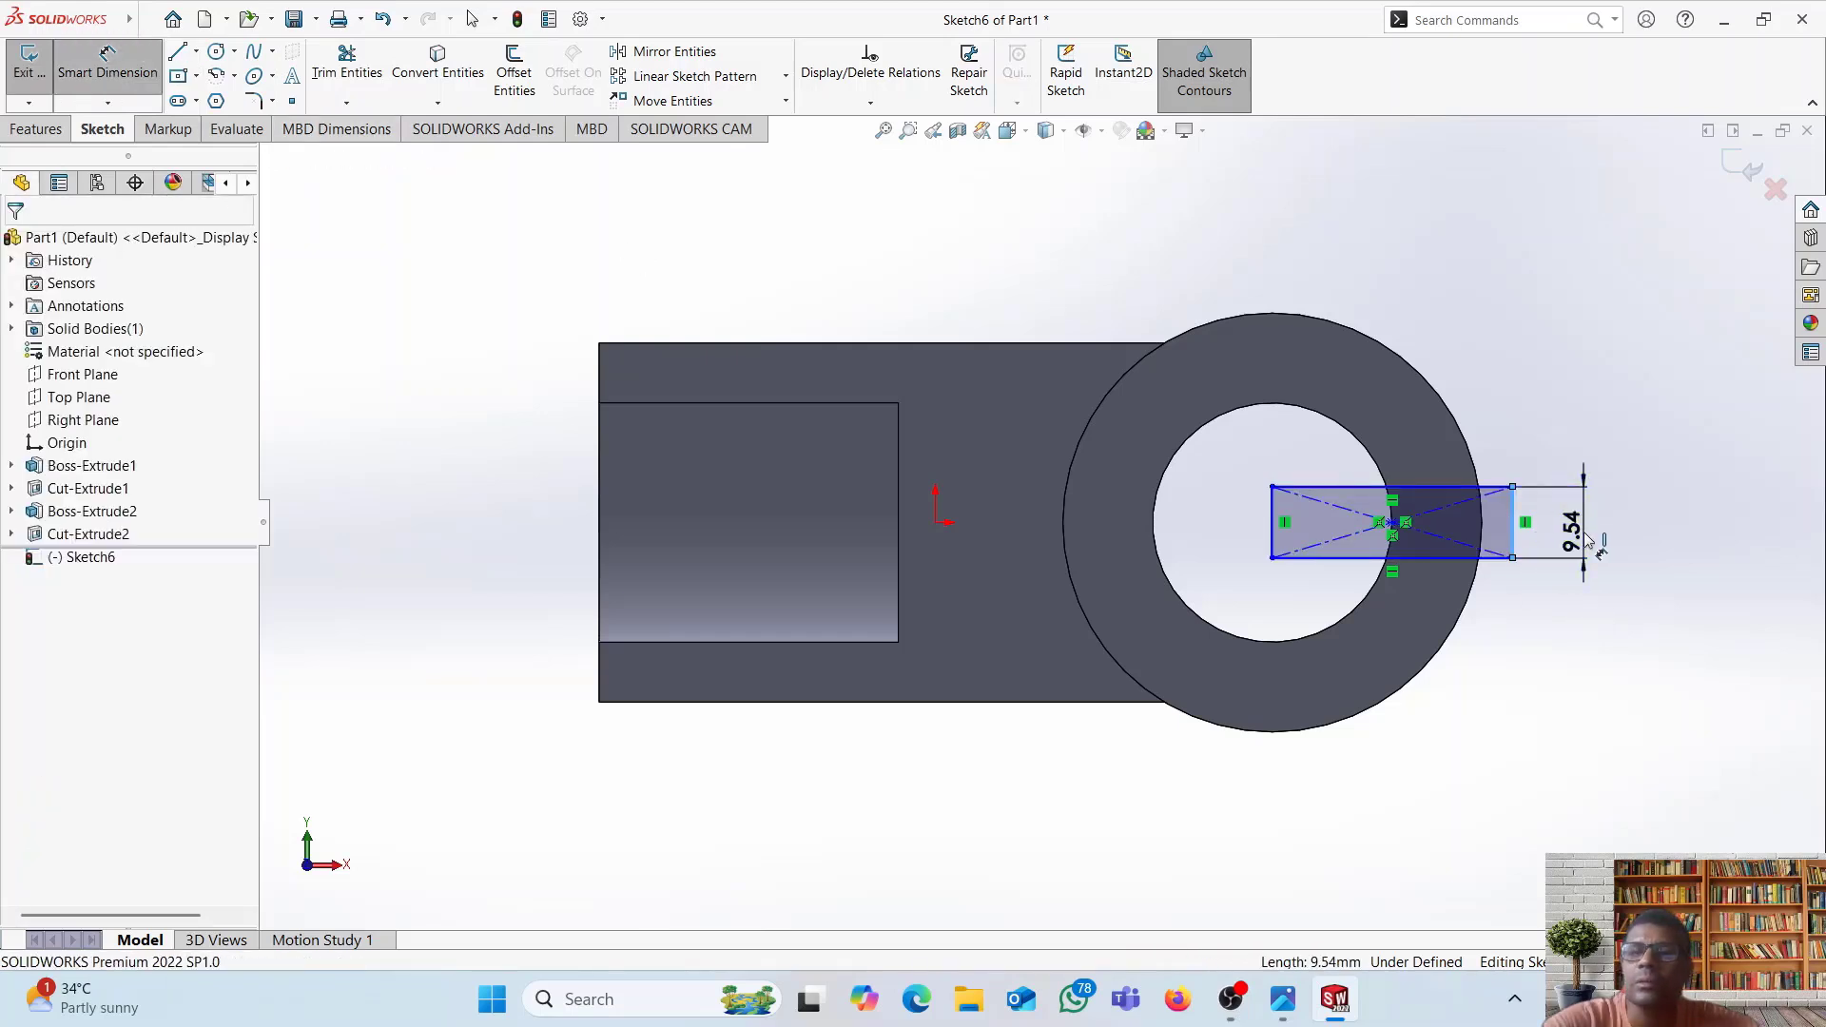
click(1586, 540)
text(6)
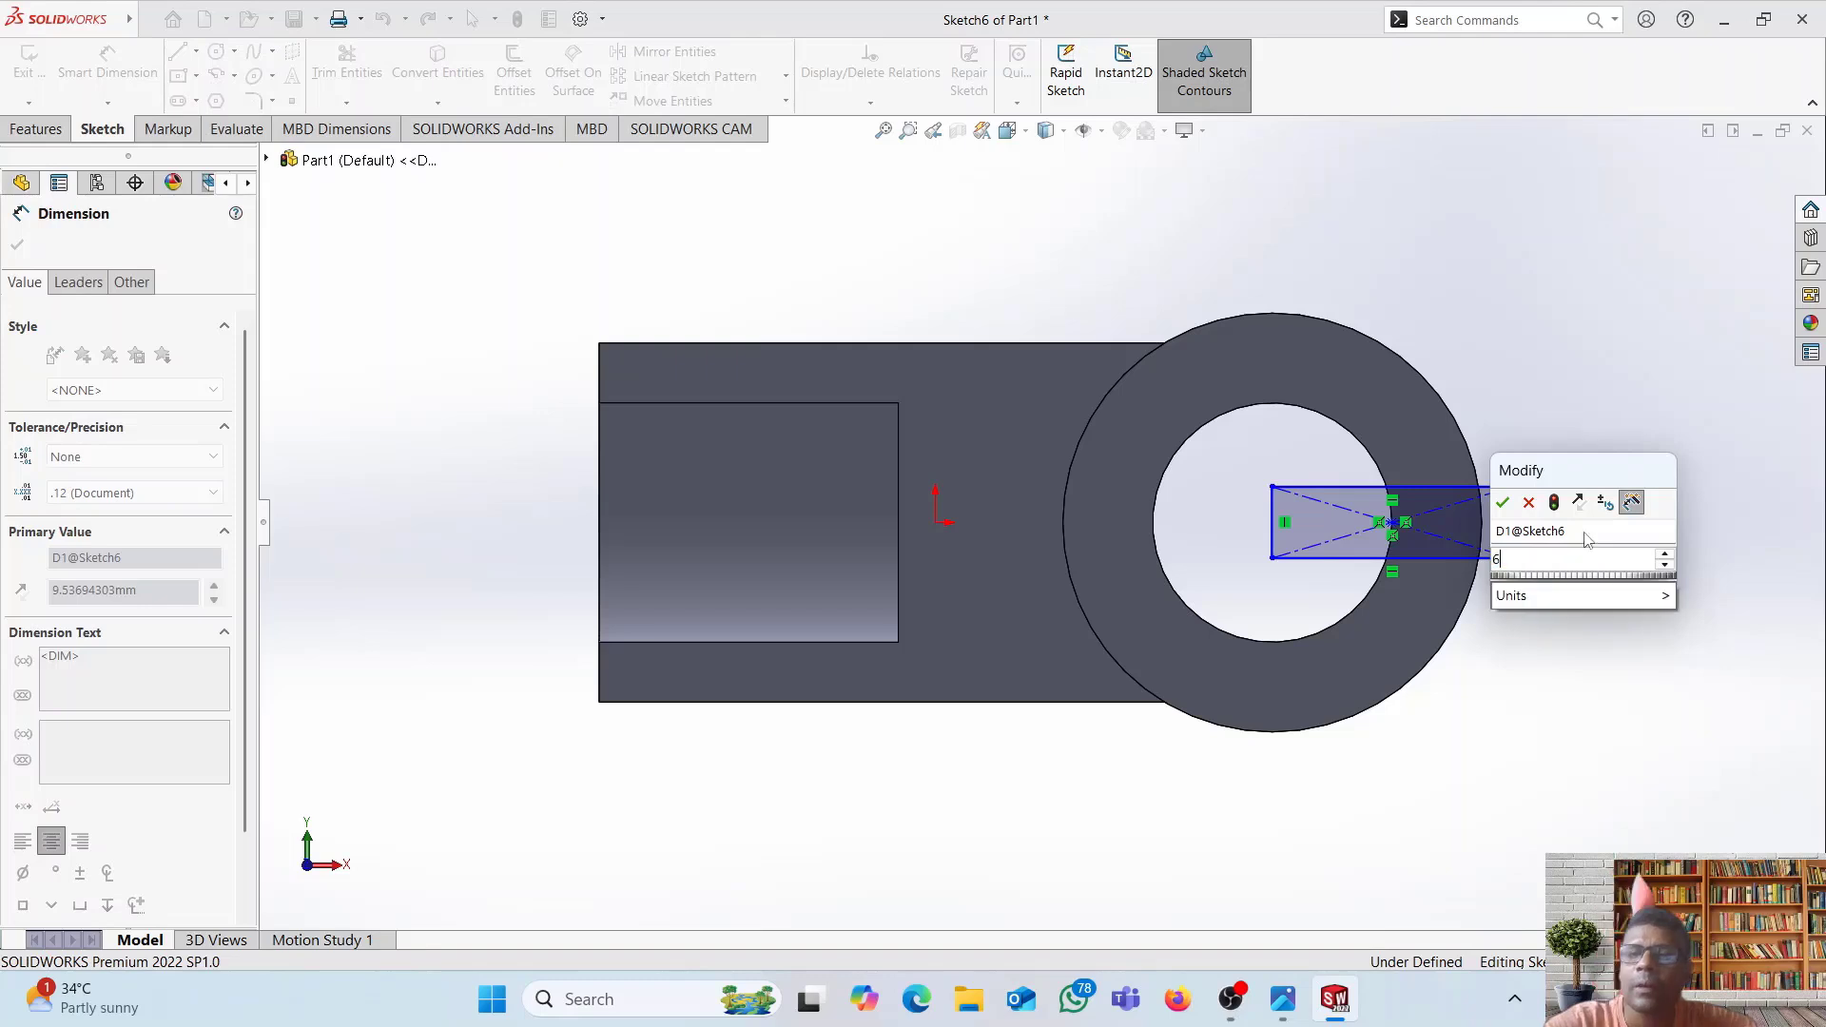
click(1282, 1001)
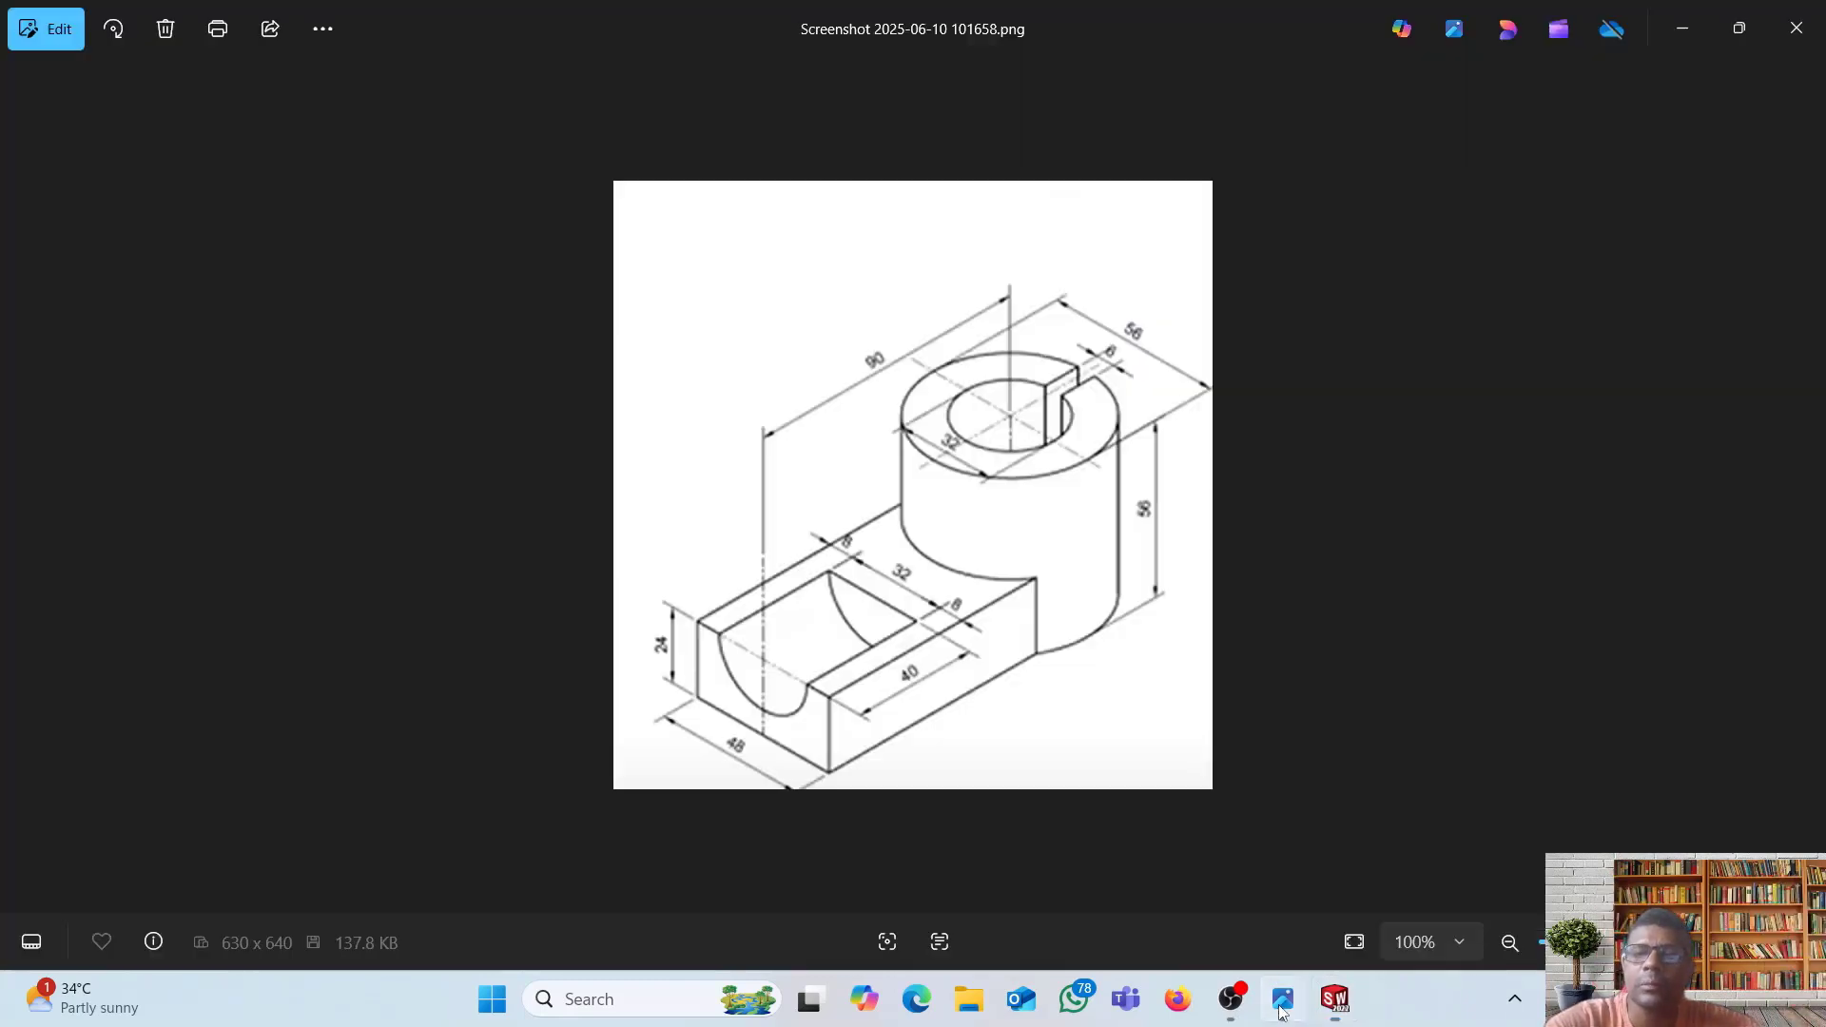
click(1336, 1001)
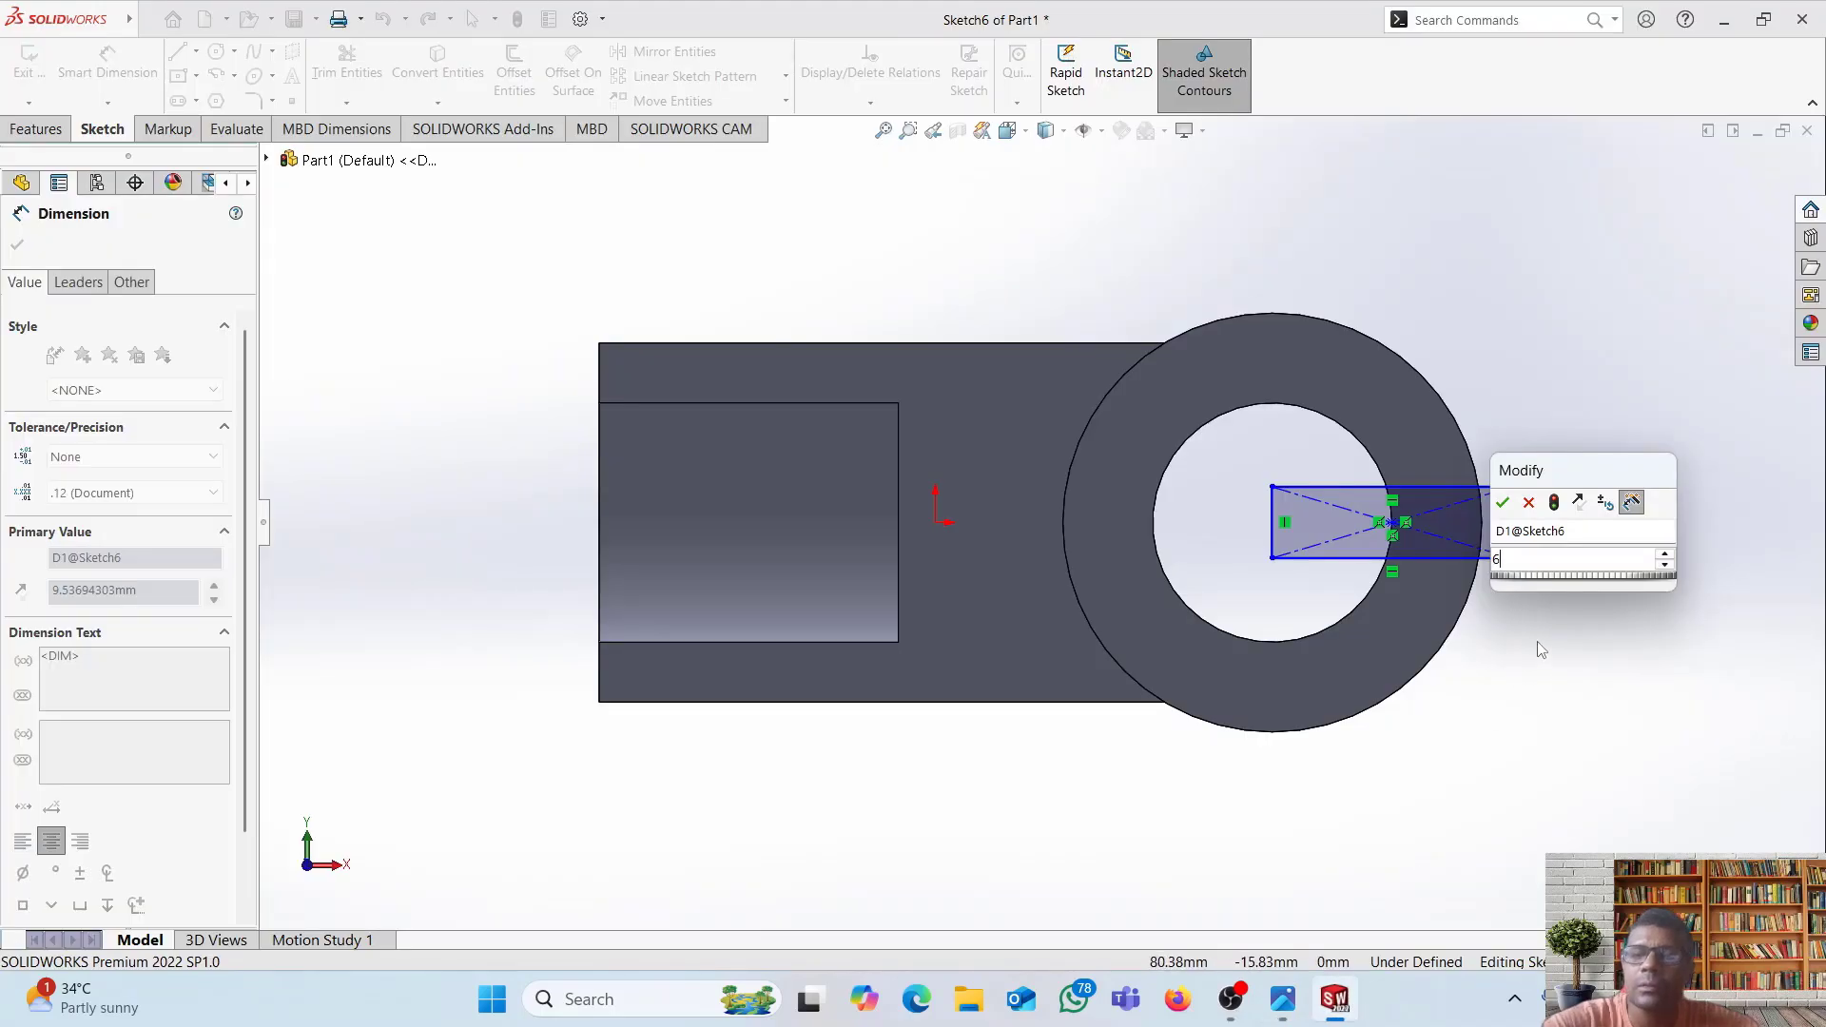
key(Return)
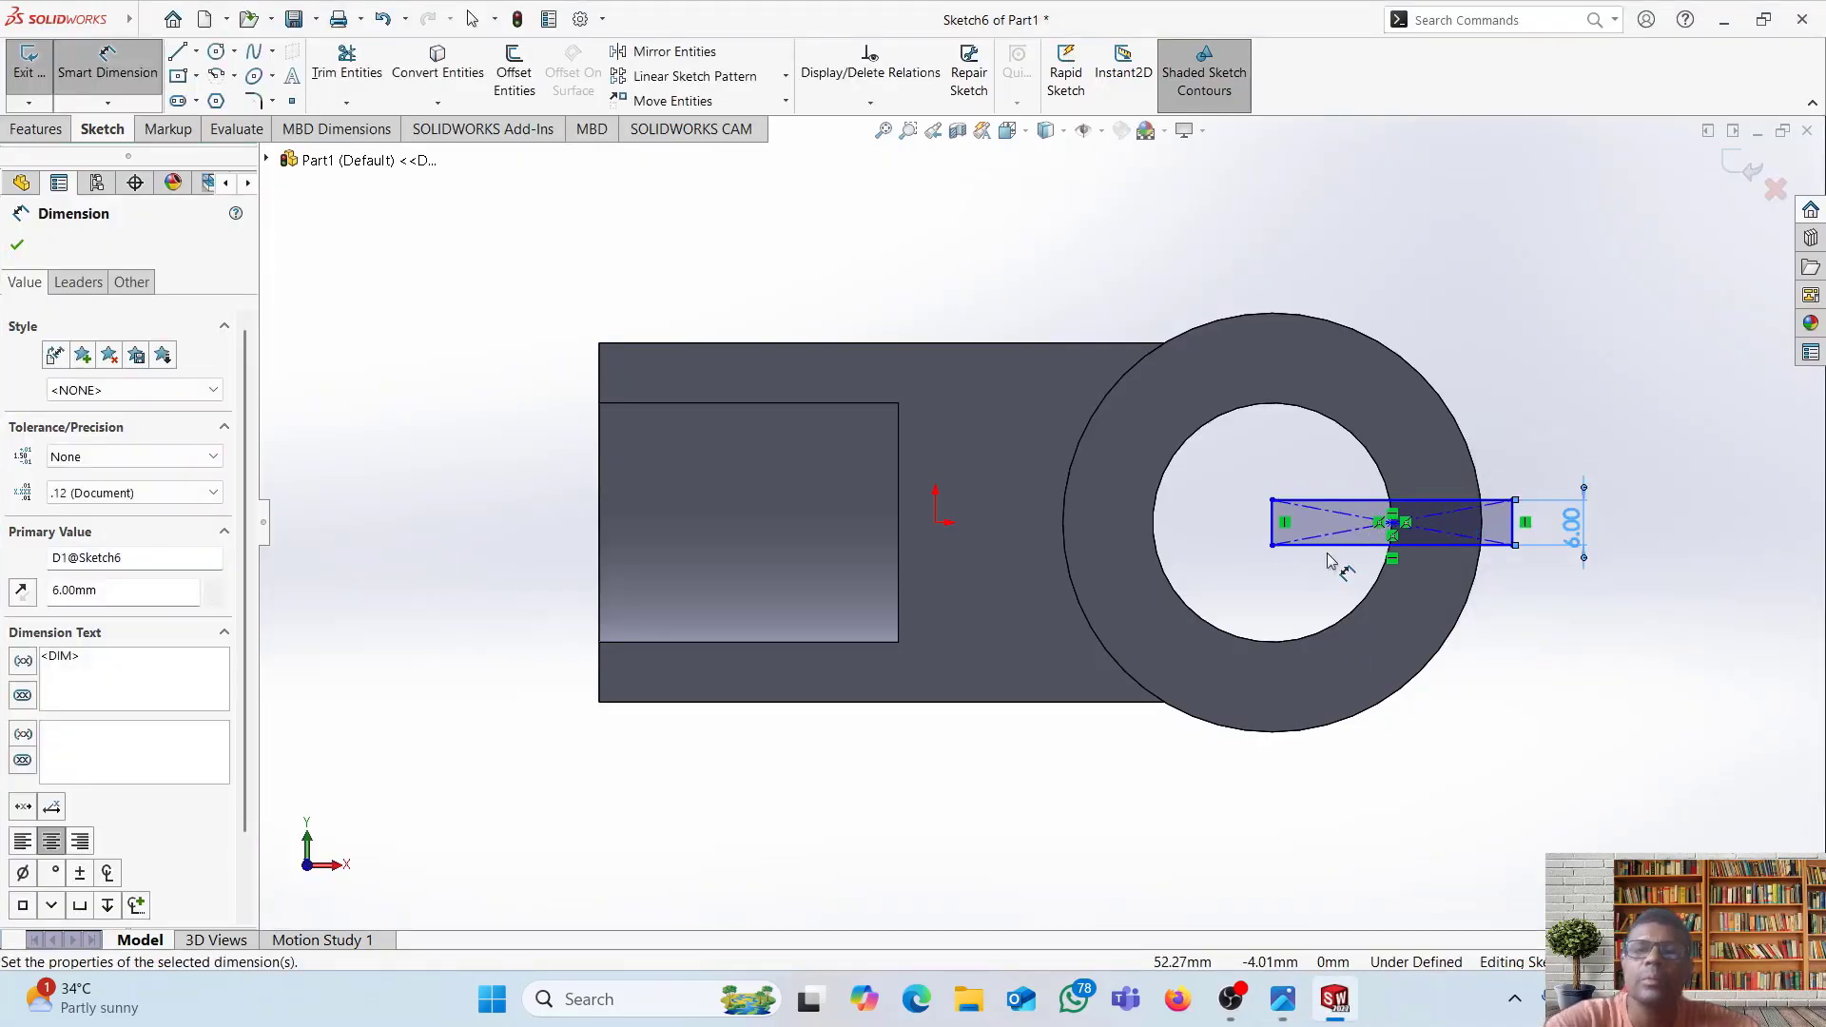
click(17, 244)
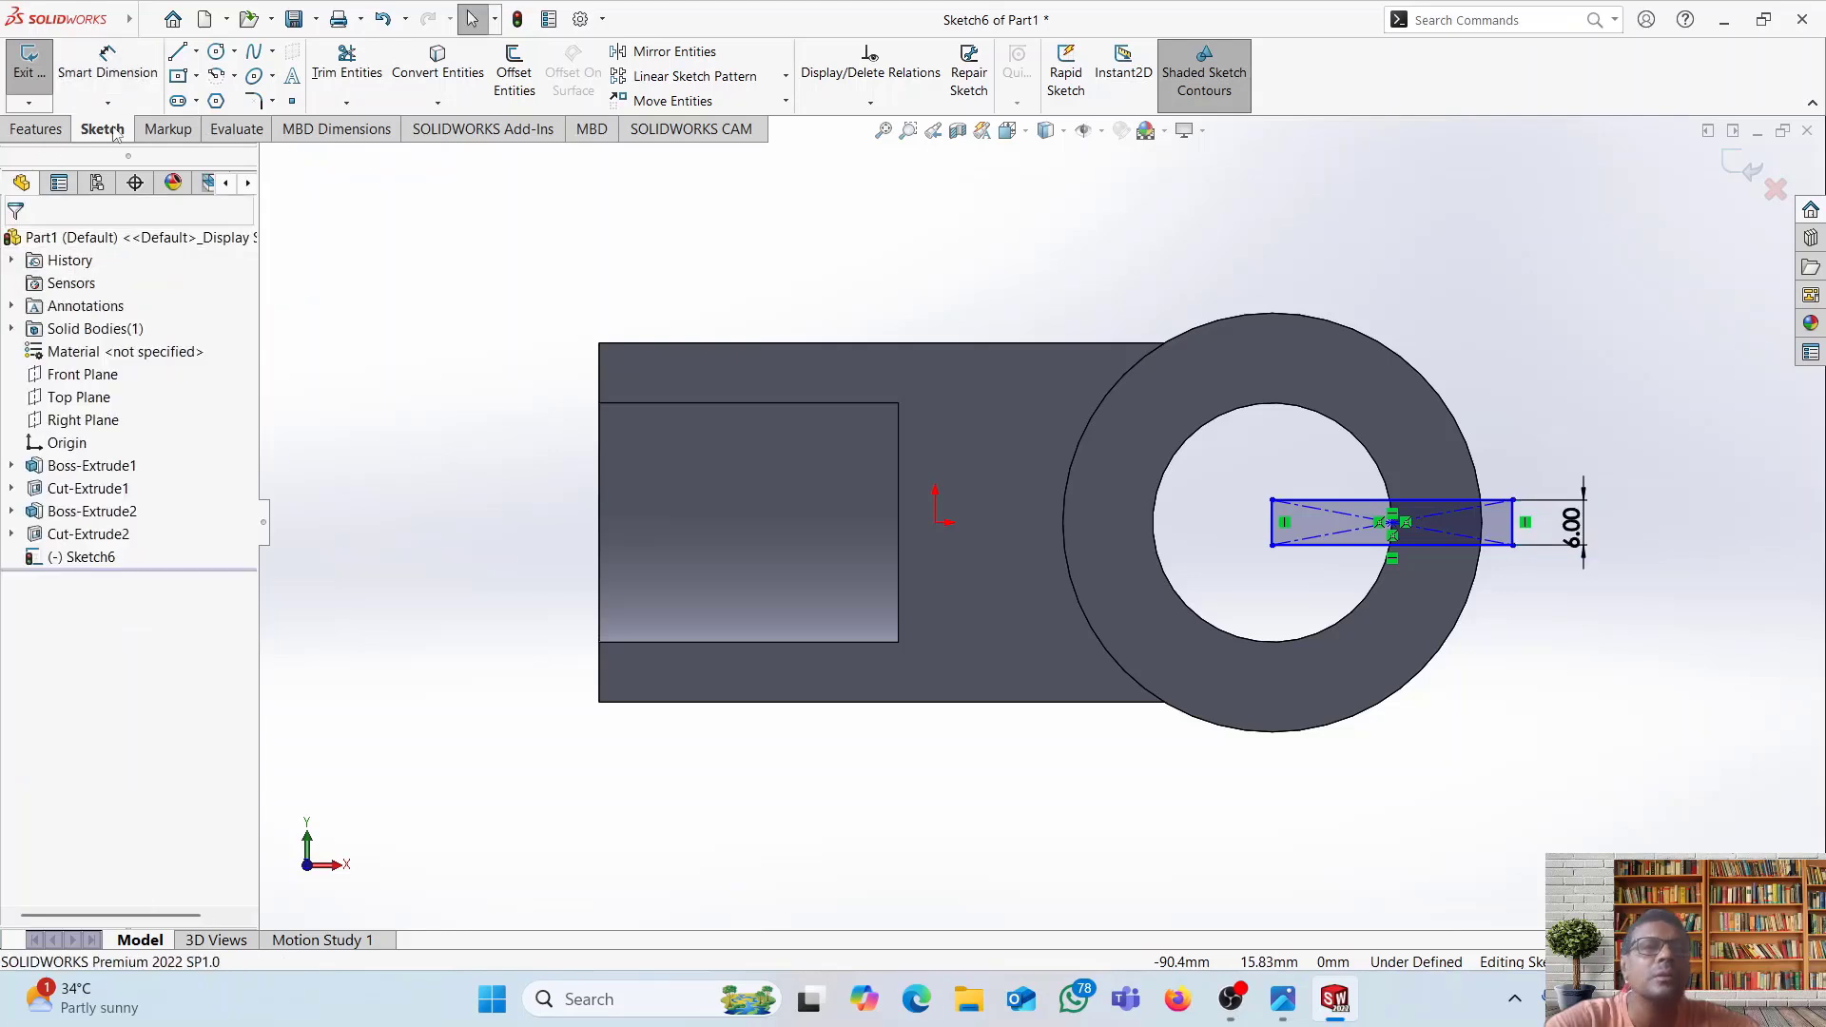
- Cut the 6 mm slot through the cylinder wall with an Extruded Cut set to Through All
click(38, 130)
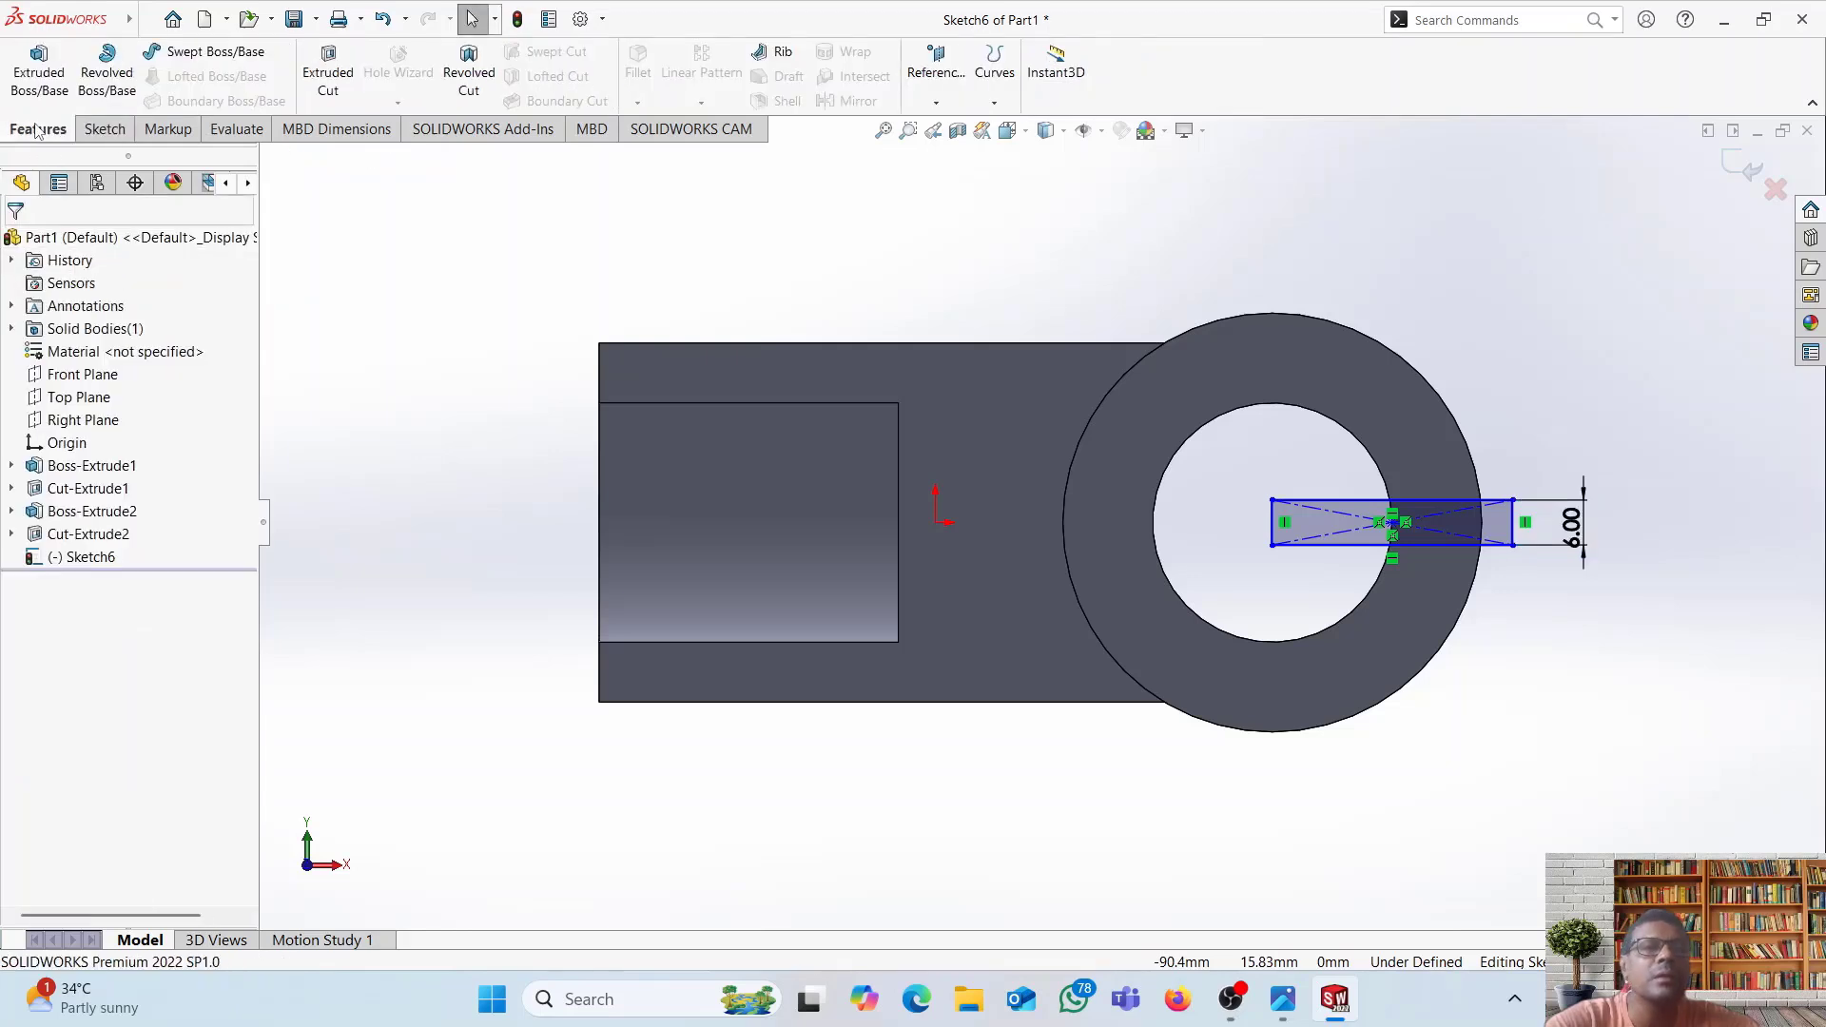
click(328, 73)
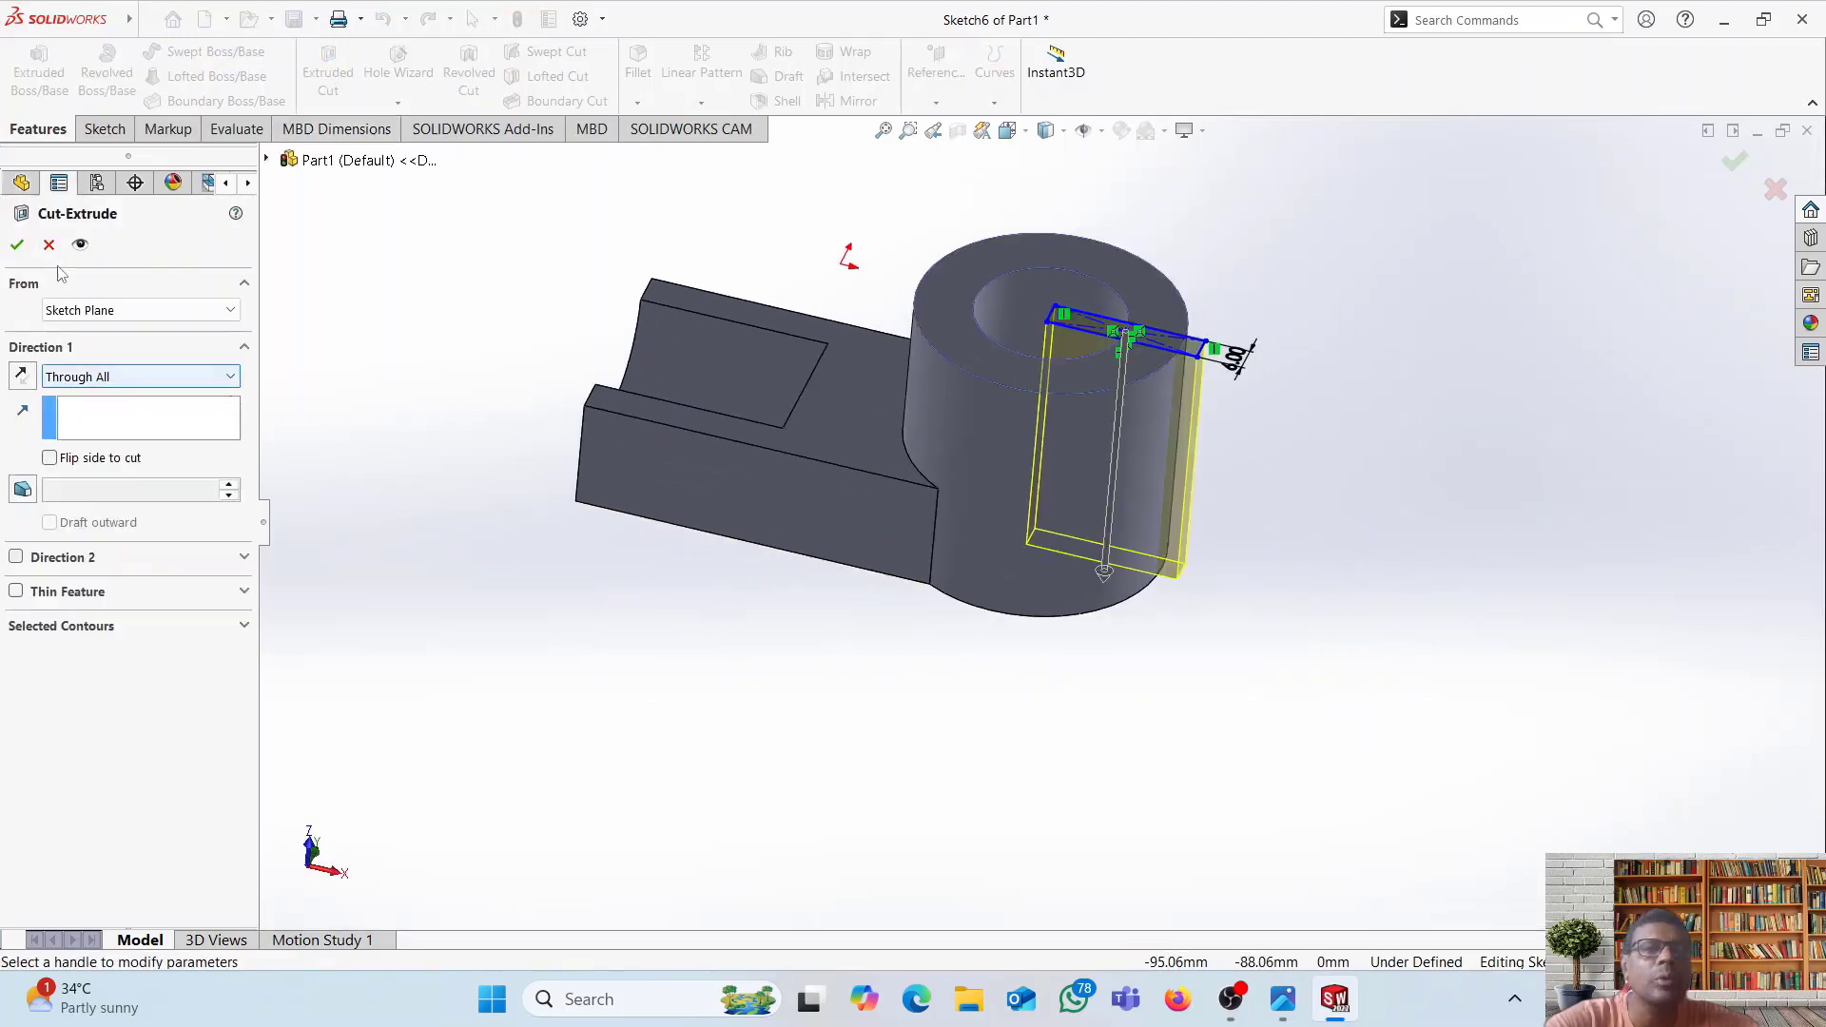
click(17, 246)
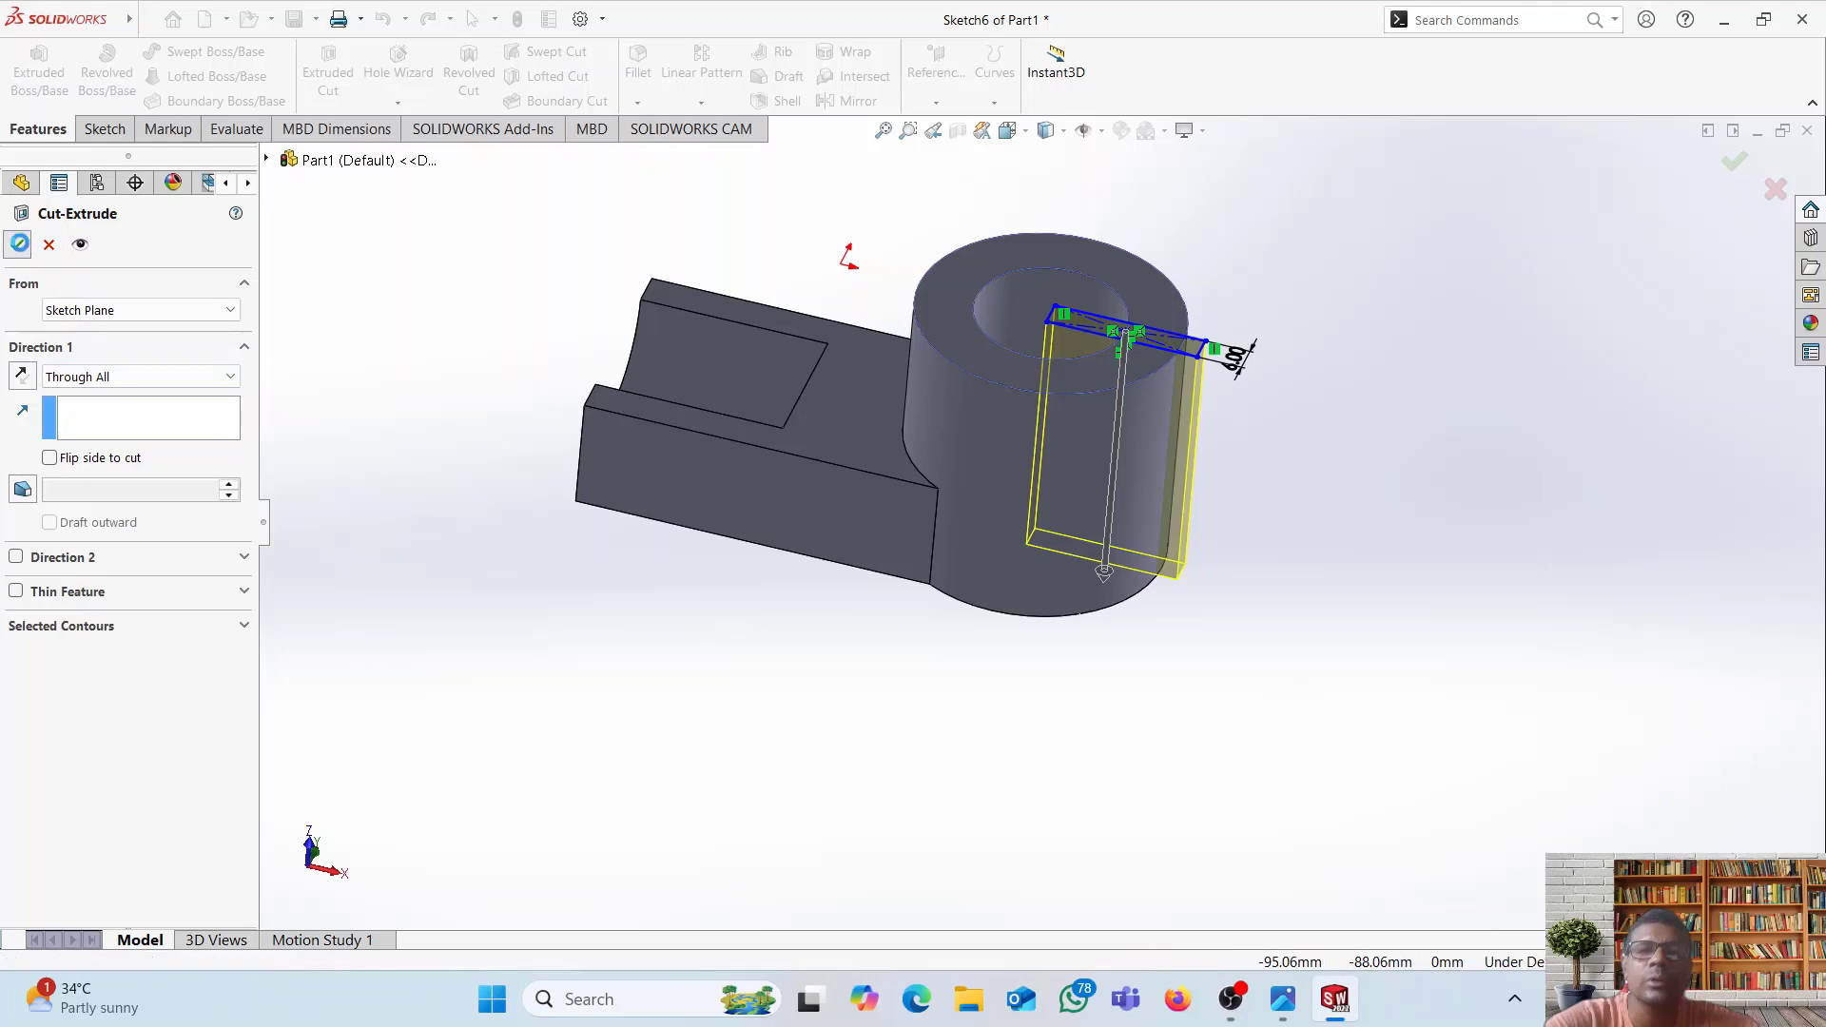
- Inspect the slotted cylinder from several angles and show the part in the isometric view
mouse_move(1137, 681)
middle_down()
mouse_move(974, 730)
mouse_move(1126, 681)
middle_up()
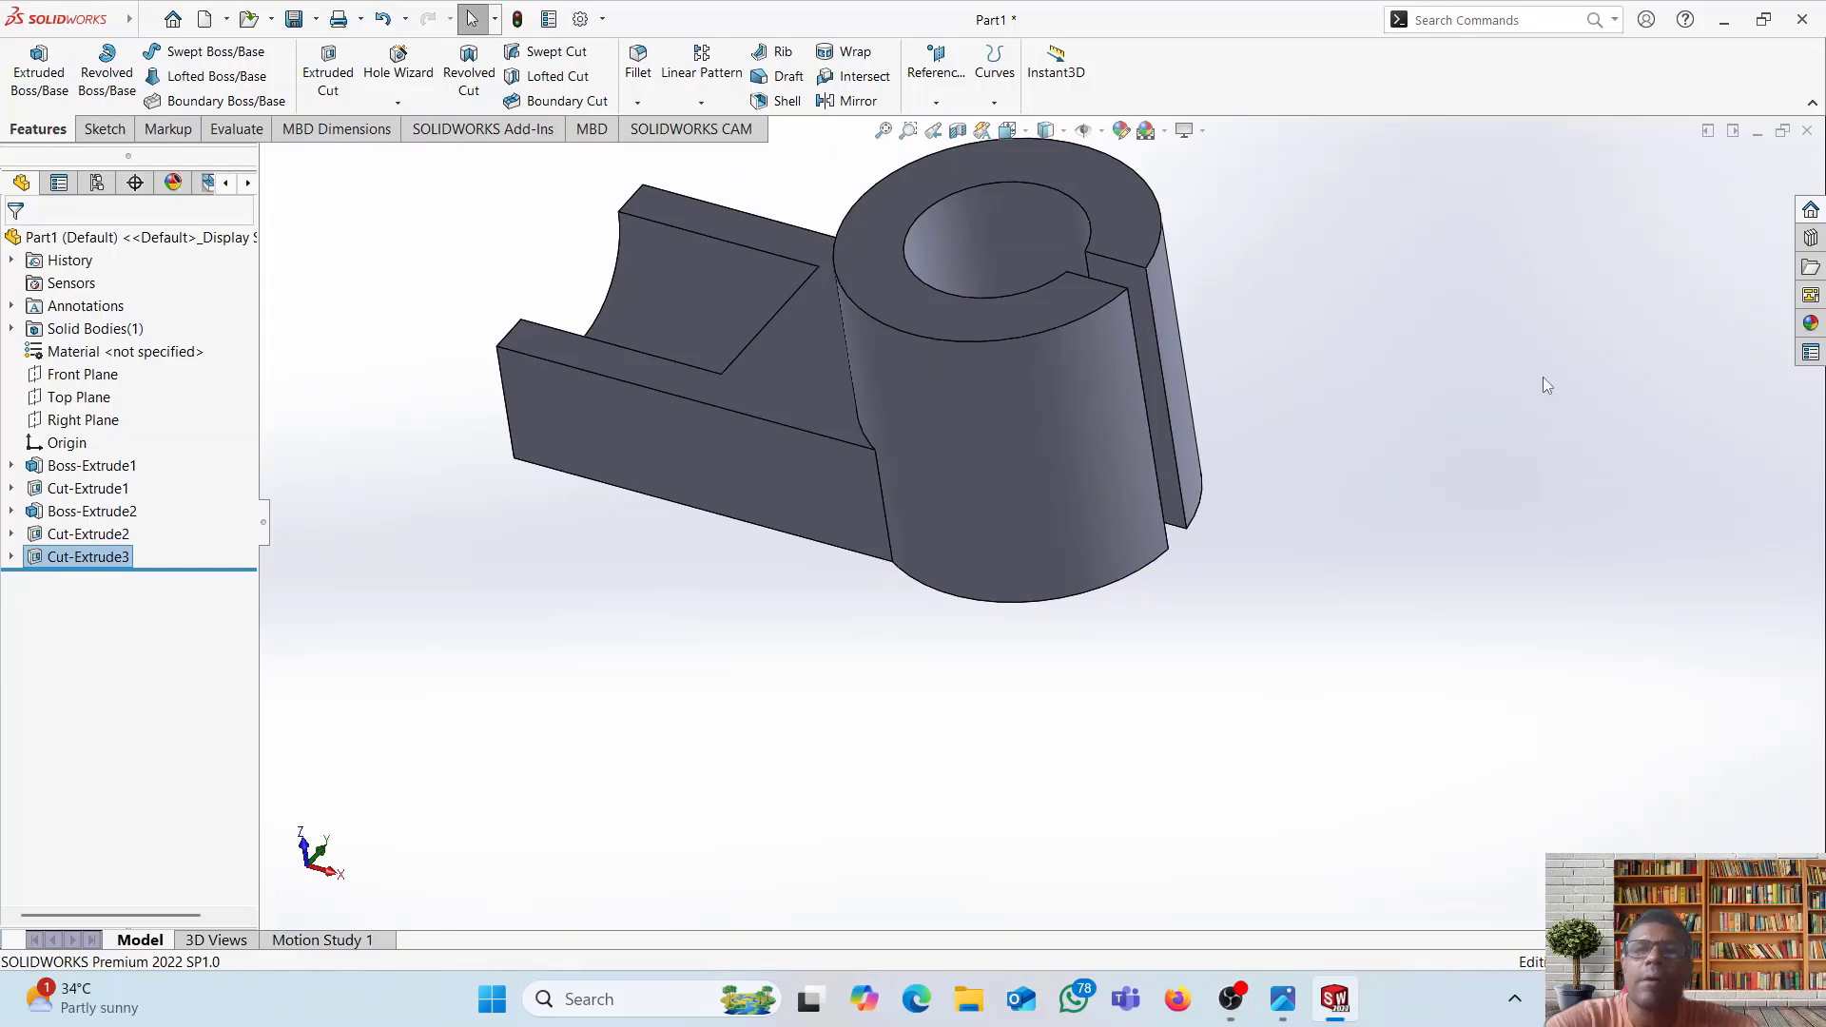
middle_drag(1543, 384, 1614, 281)
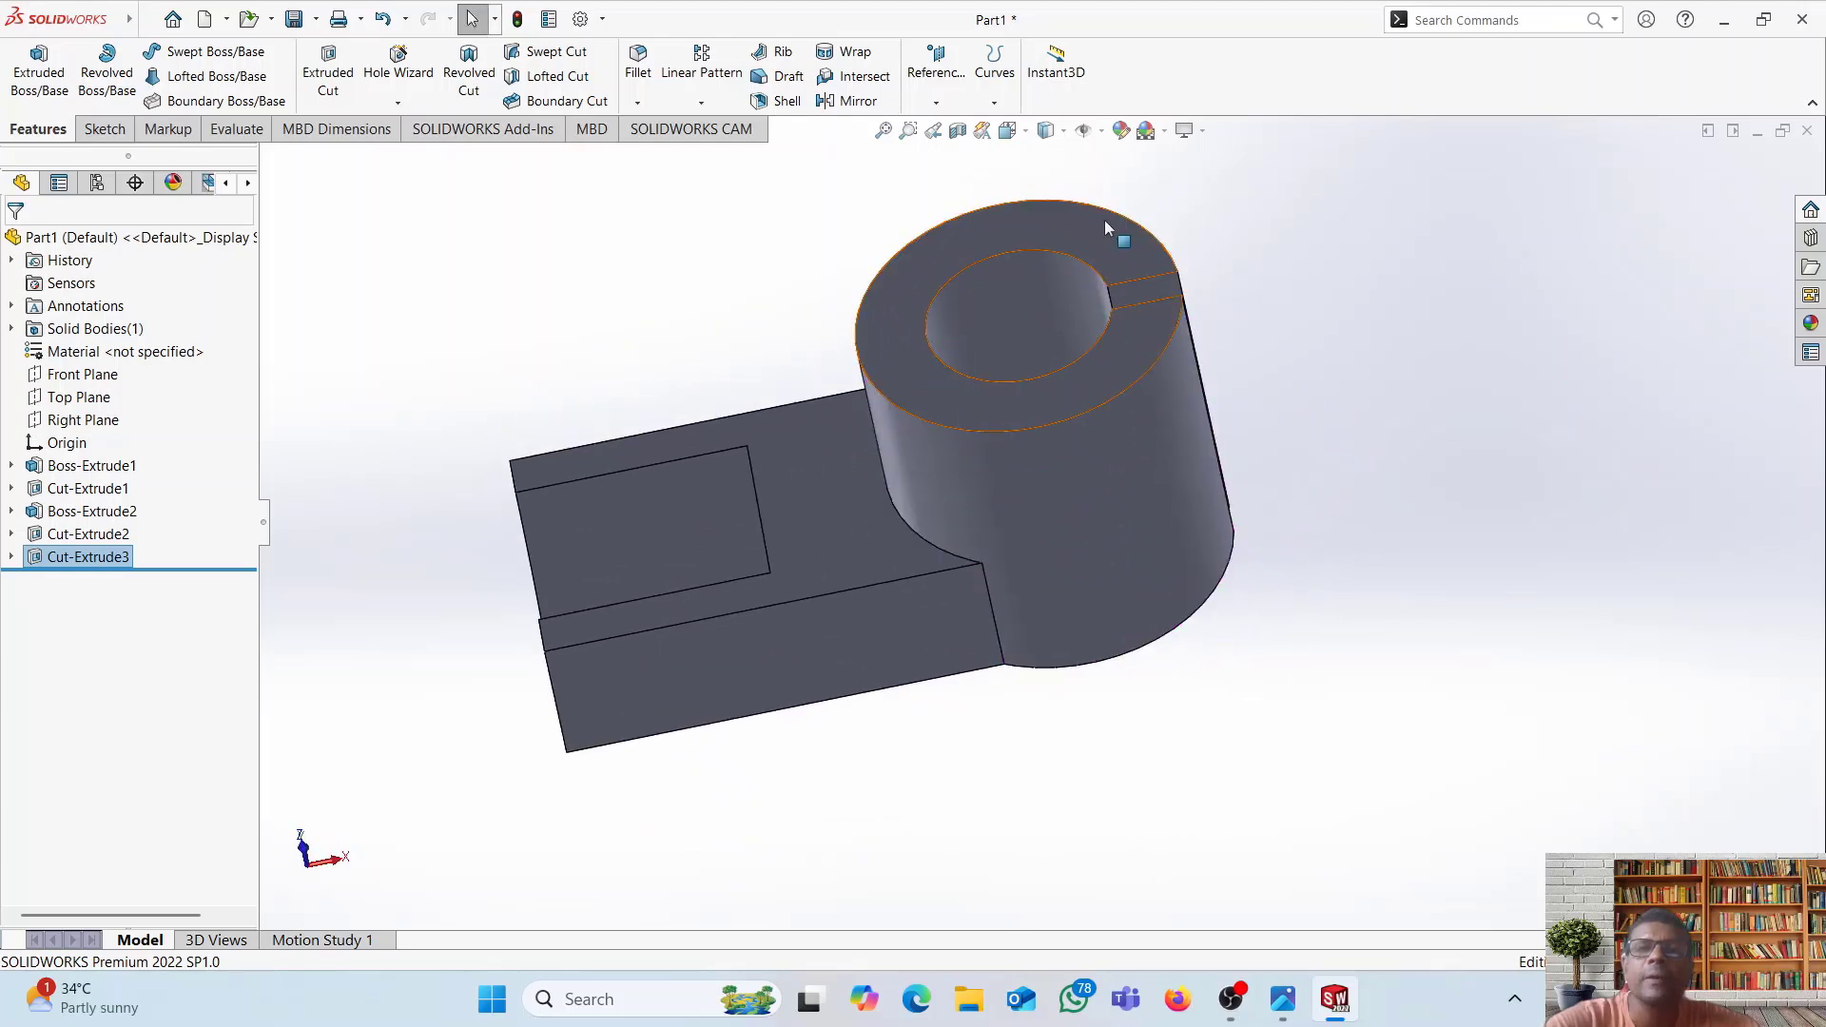
click(1025, 131)
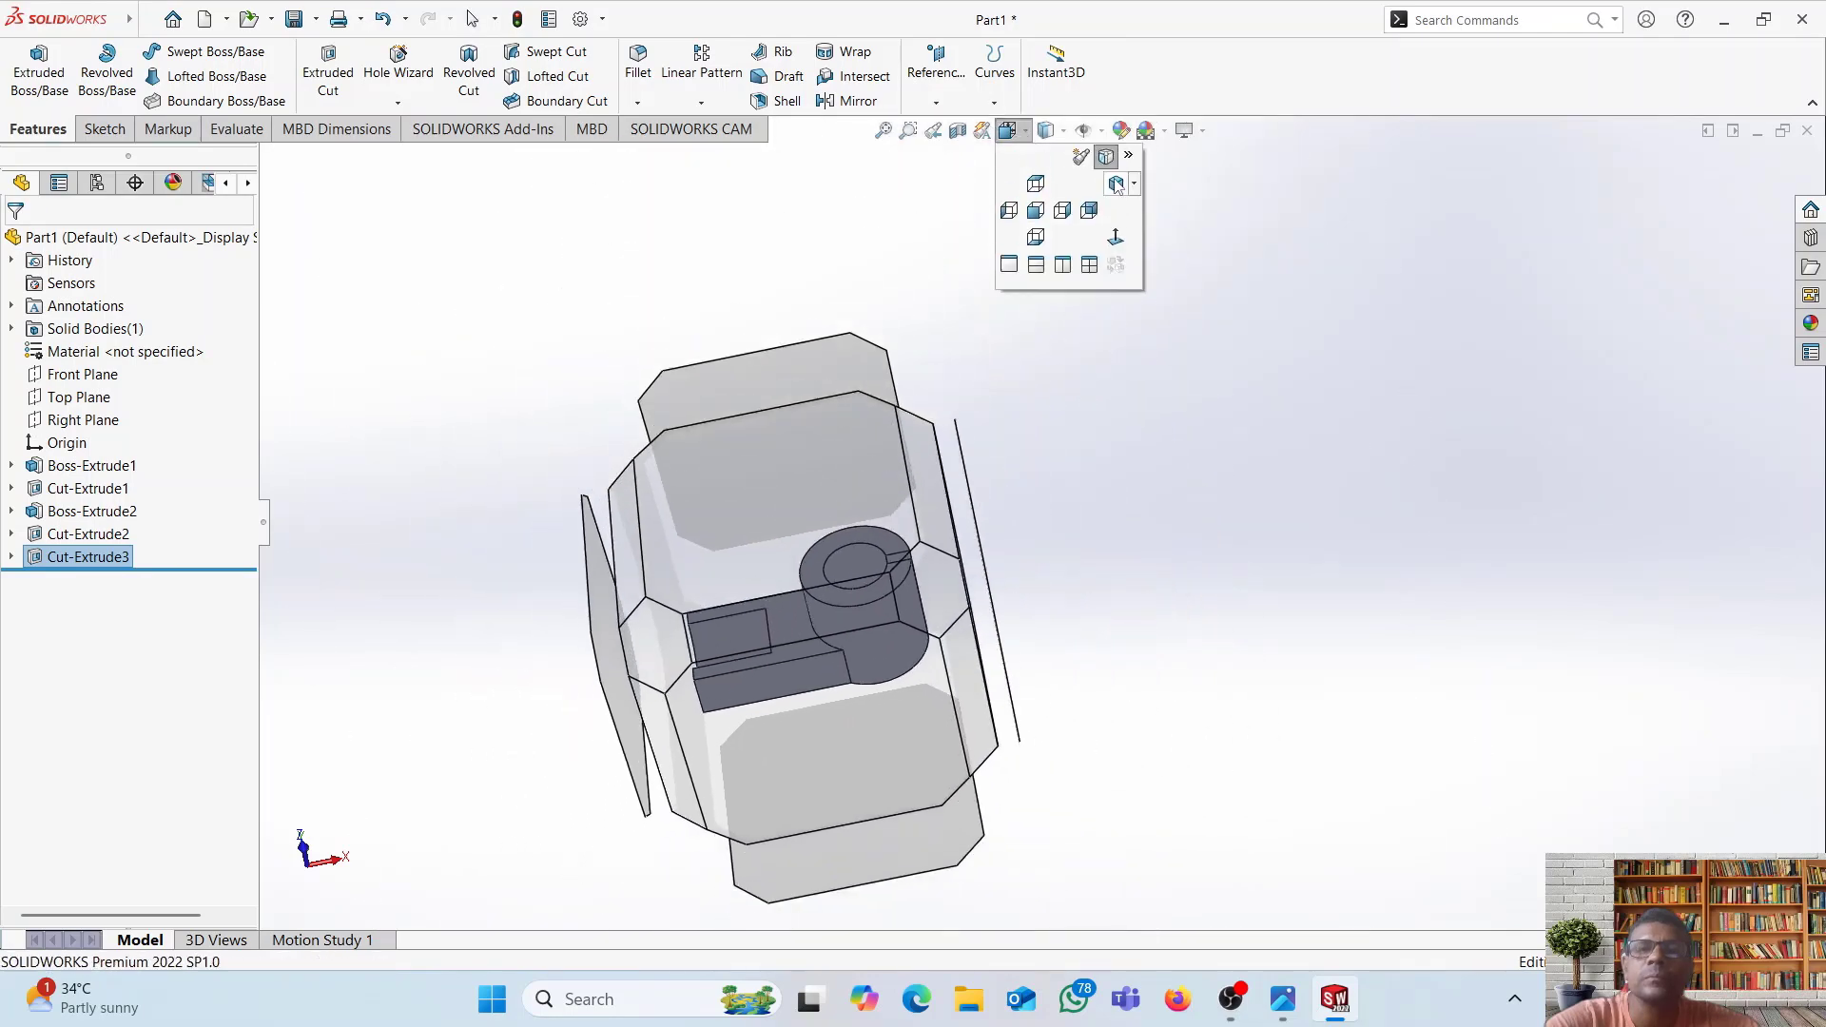
click(1134, 186)
click(1148, 205)
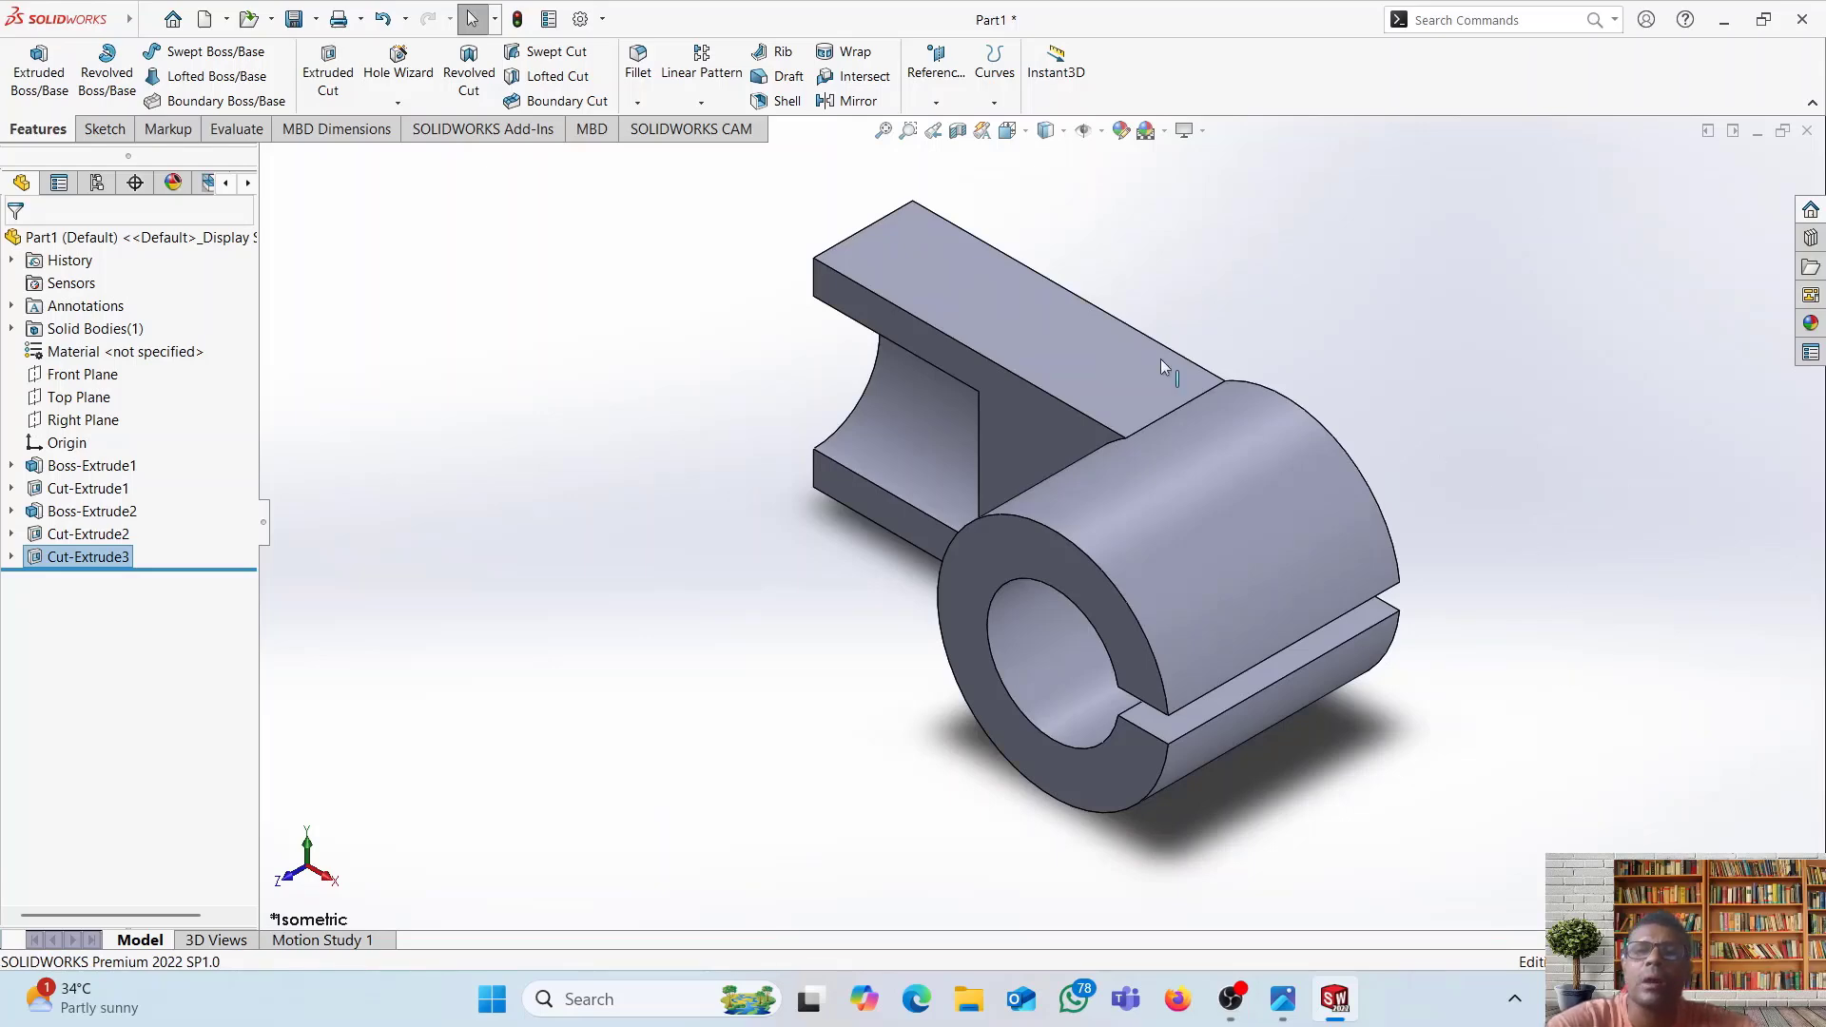
- Inspect the finished part in the standard top view and front view
click(1027, 133)
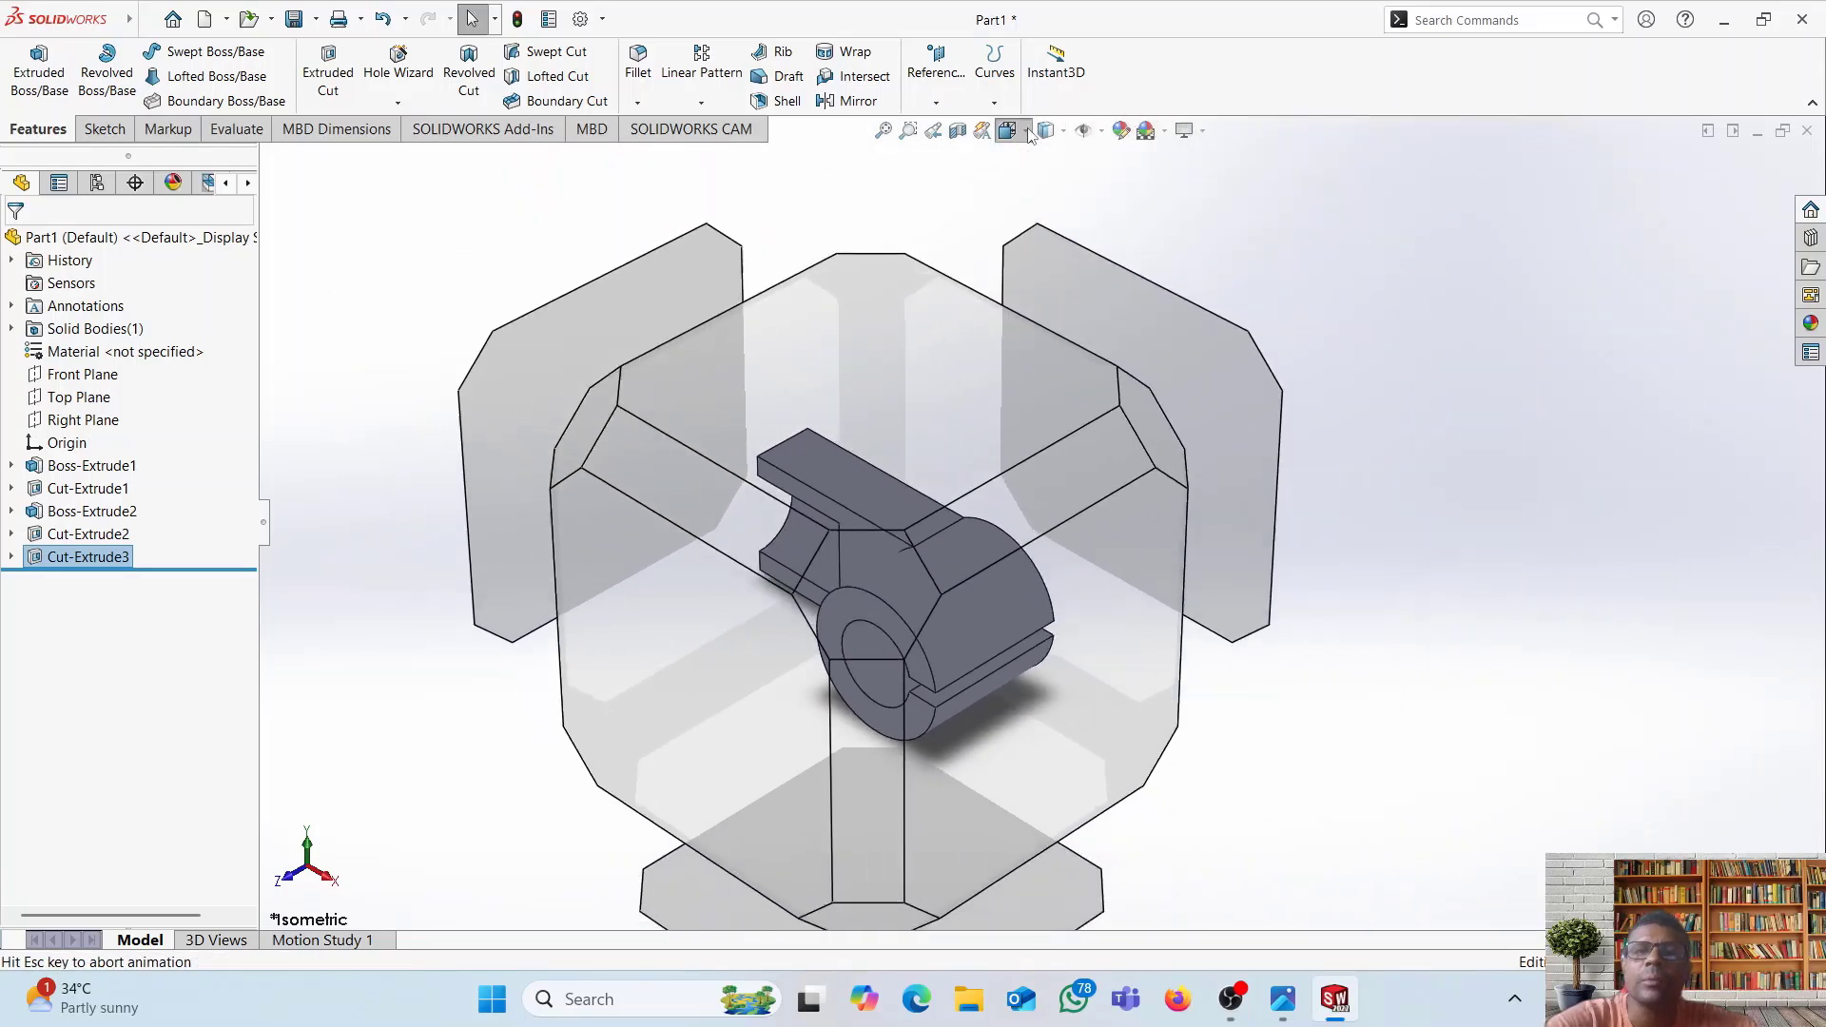
click(1063, 133)
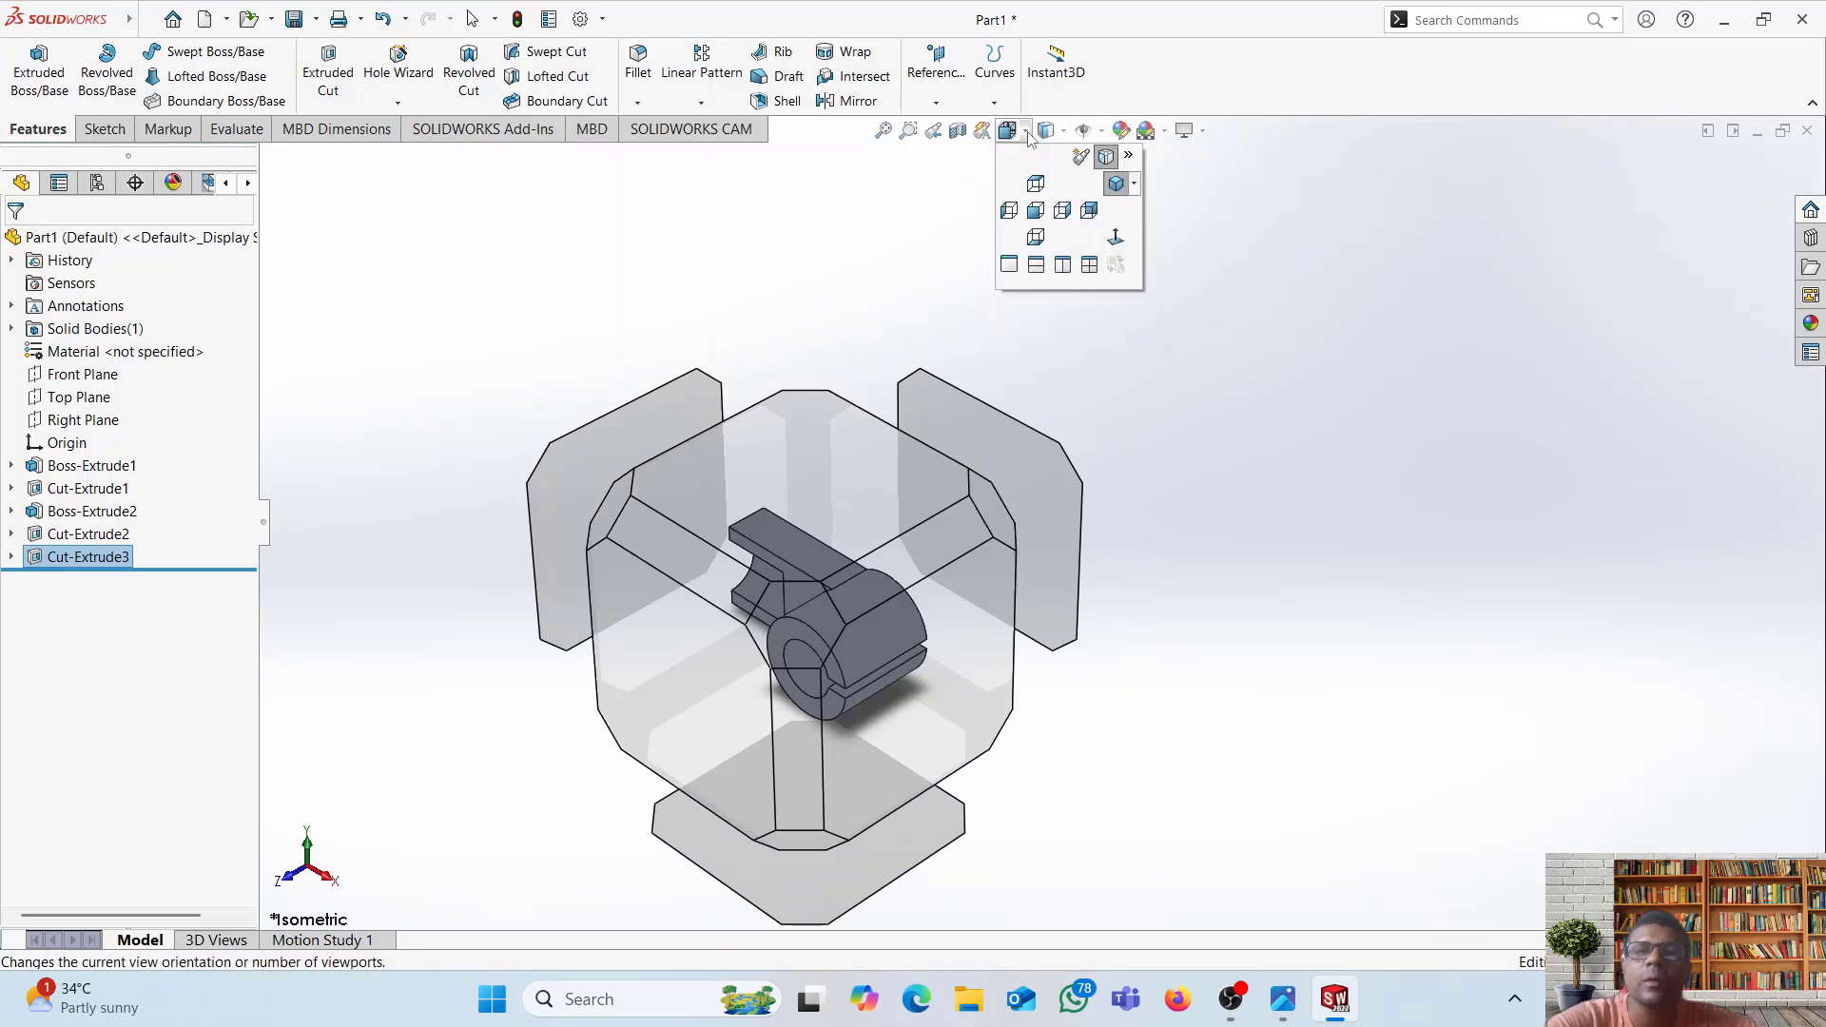
click(1027, 132)
click(1029, 132)
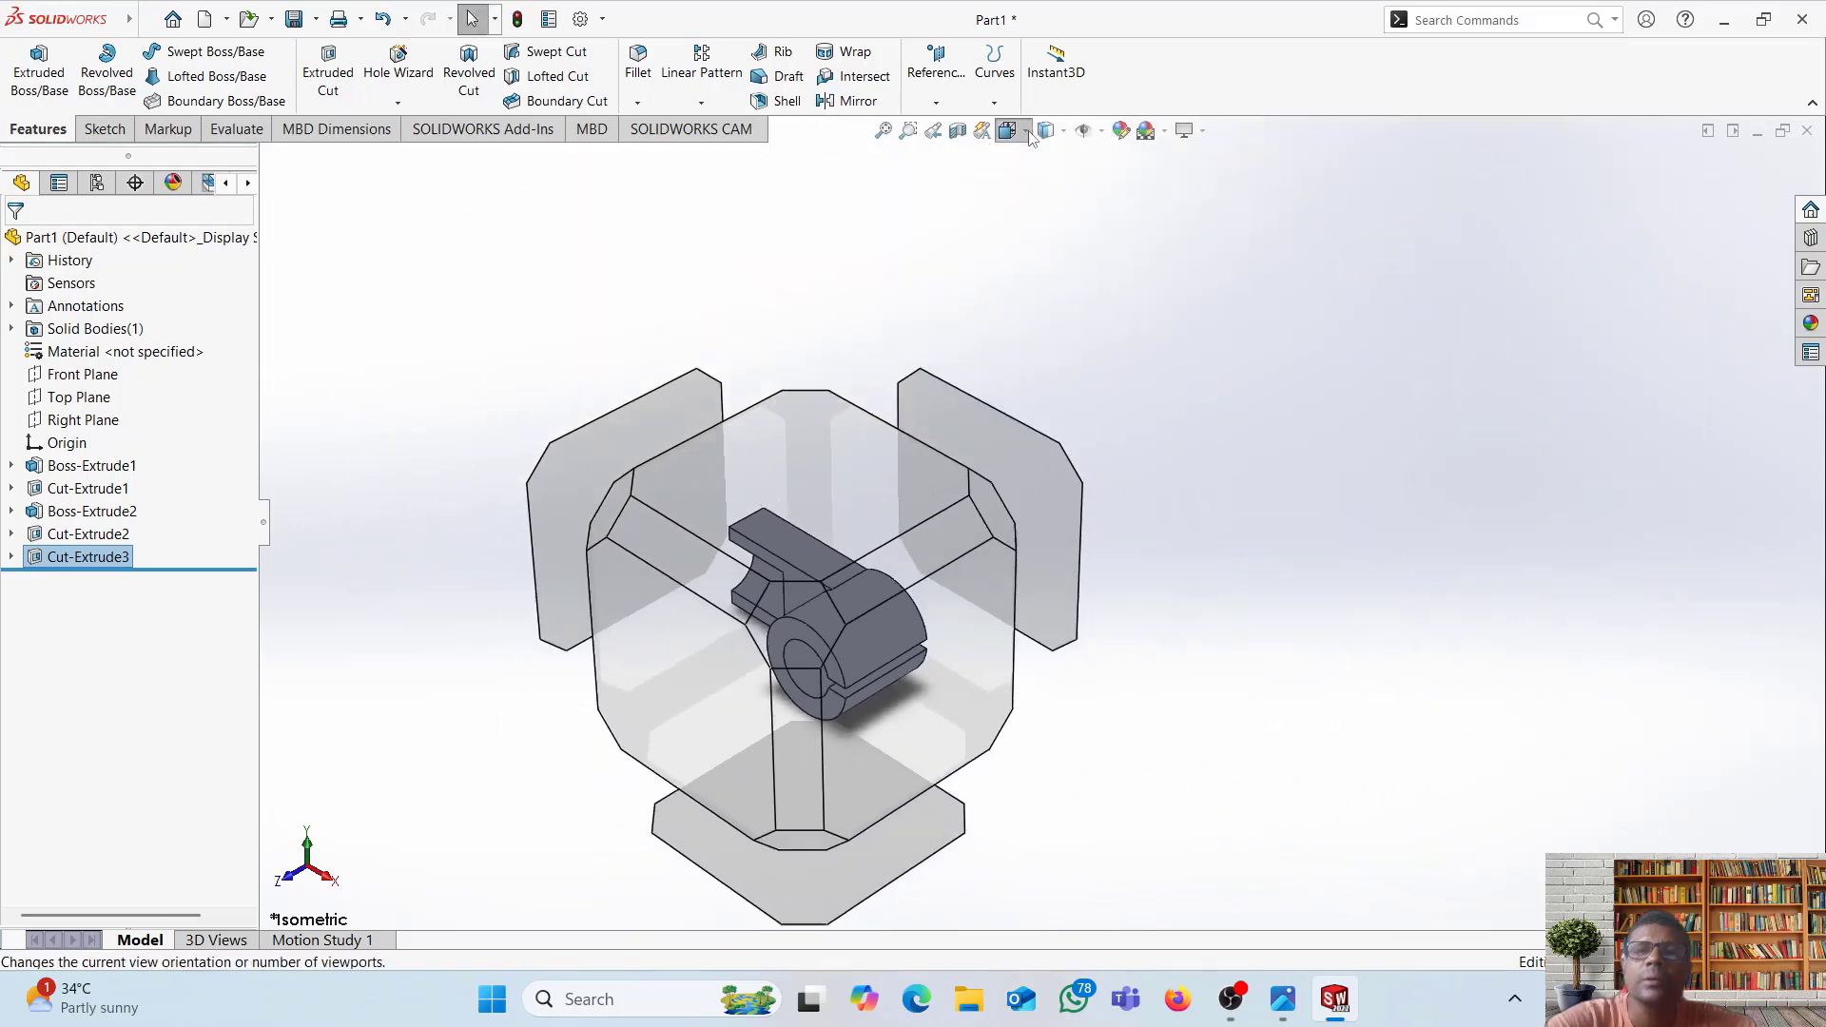
click(1029, 133)
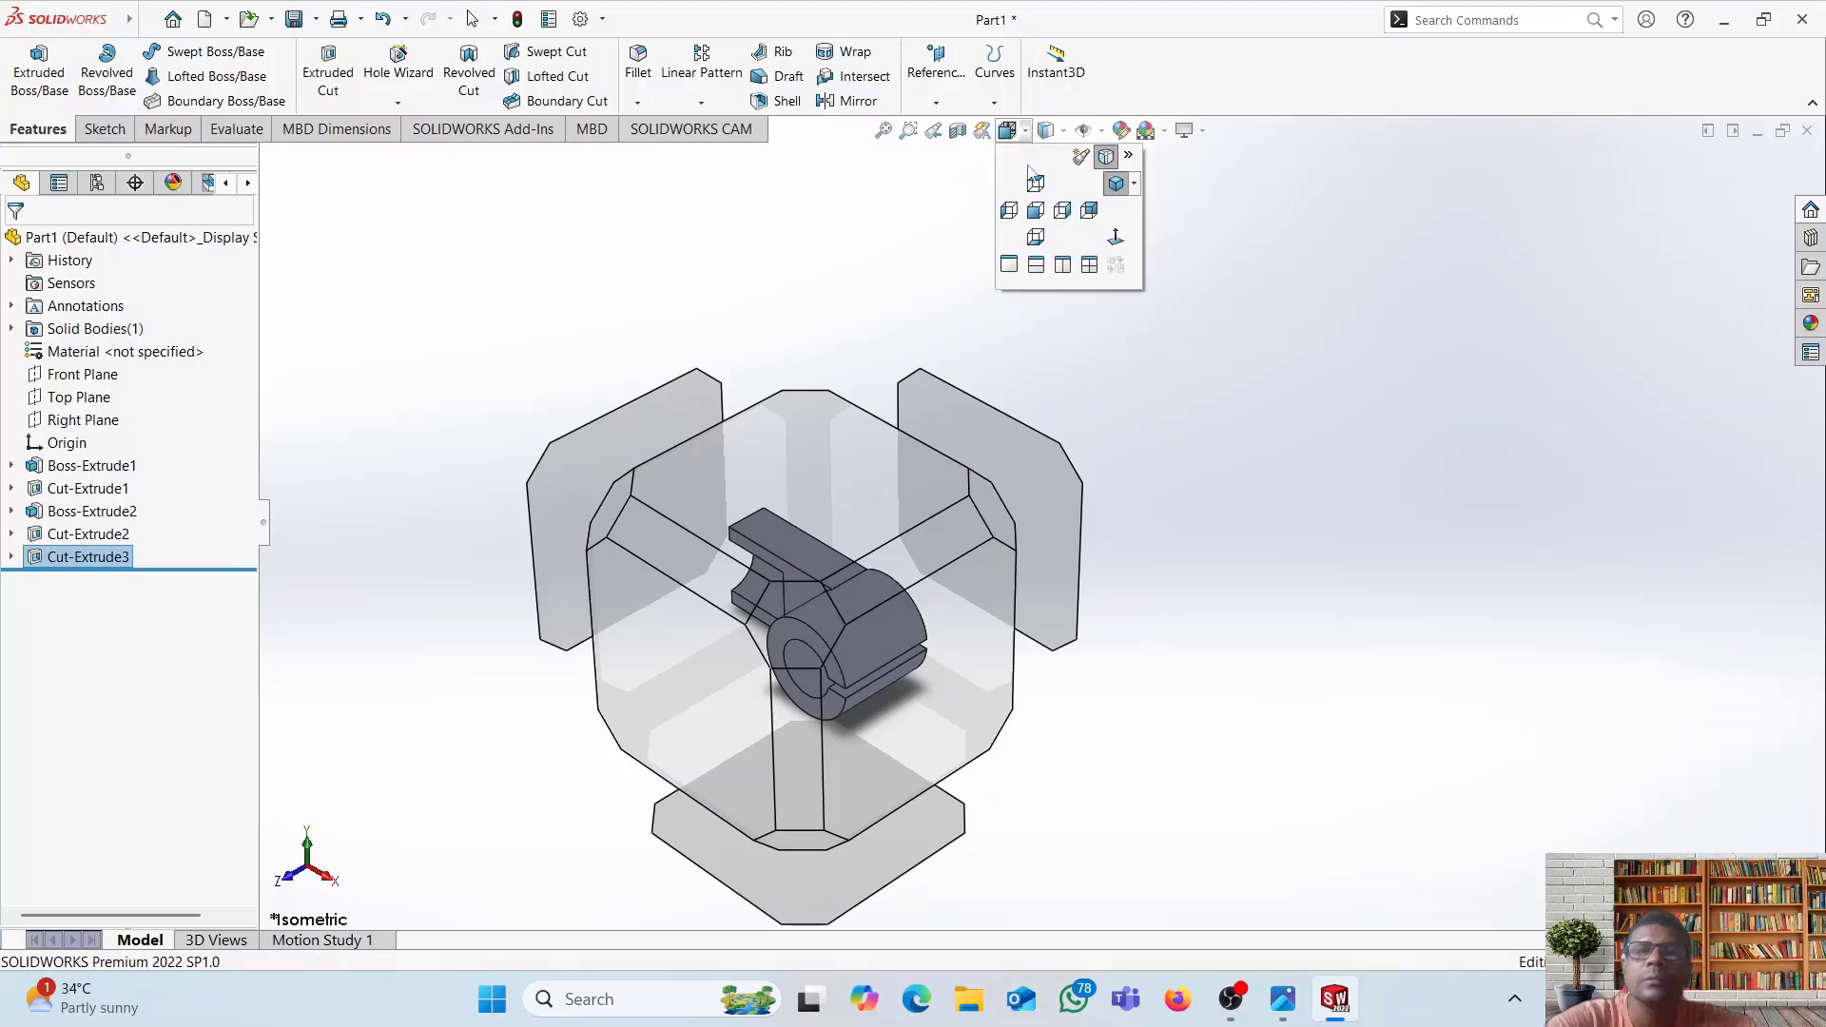
click(1135, 185)
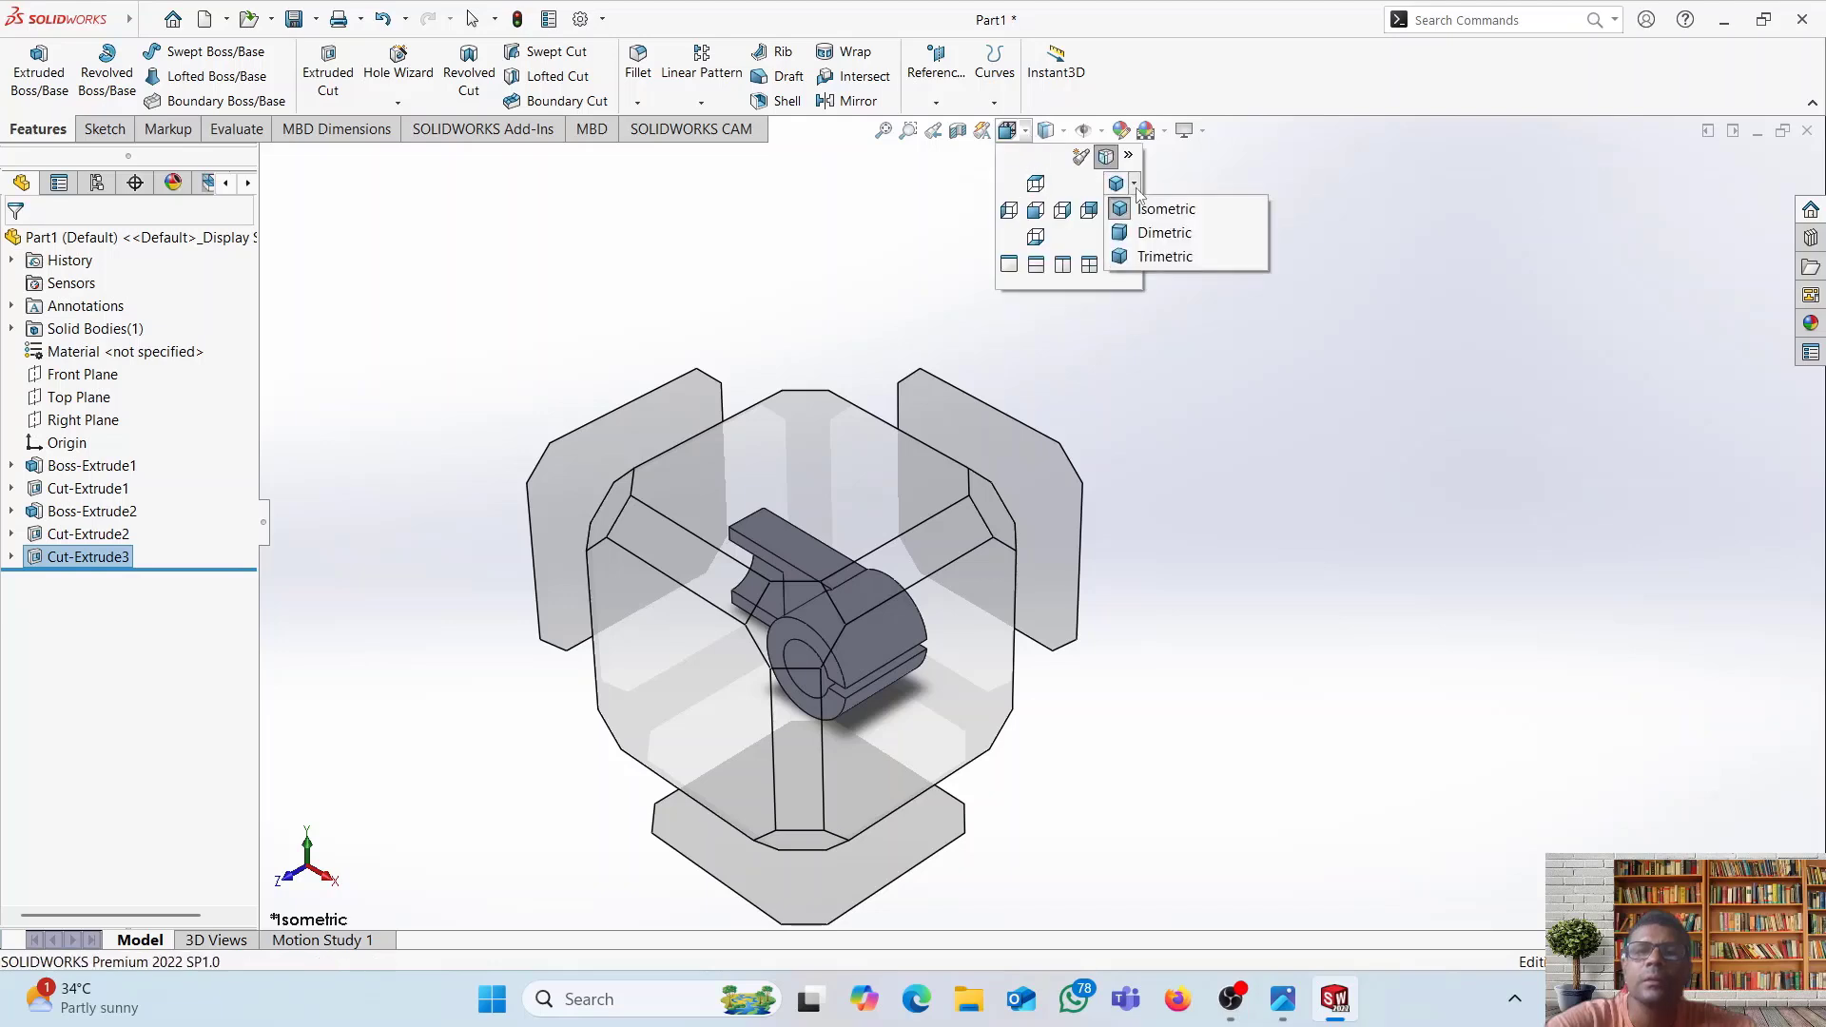
click(1036, 183)
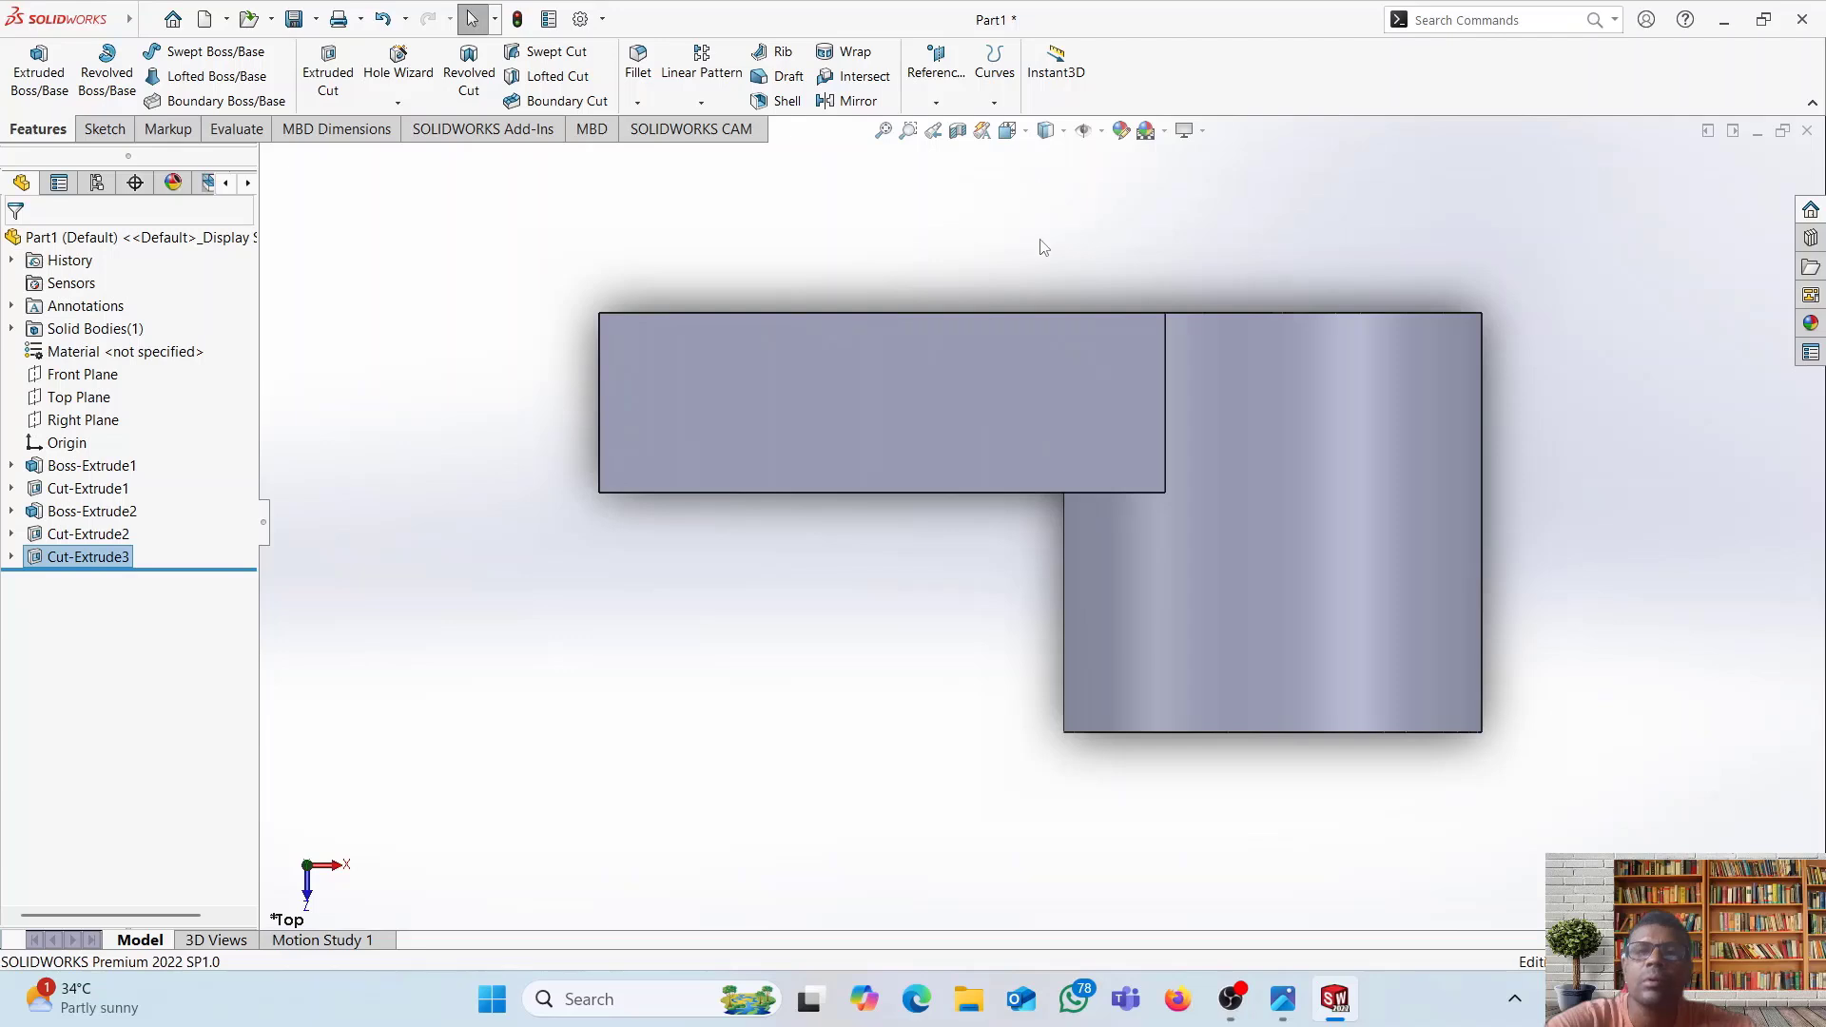
click(1031, 134)
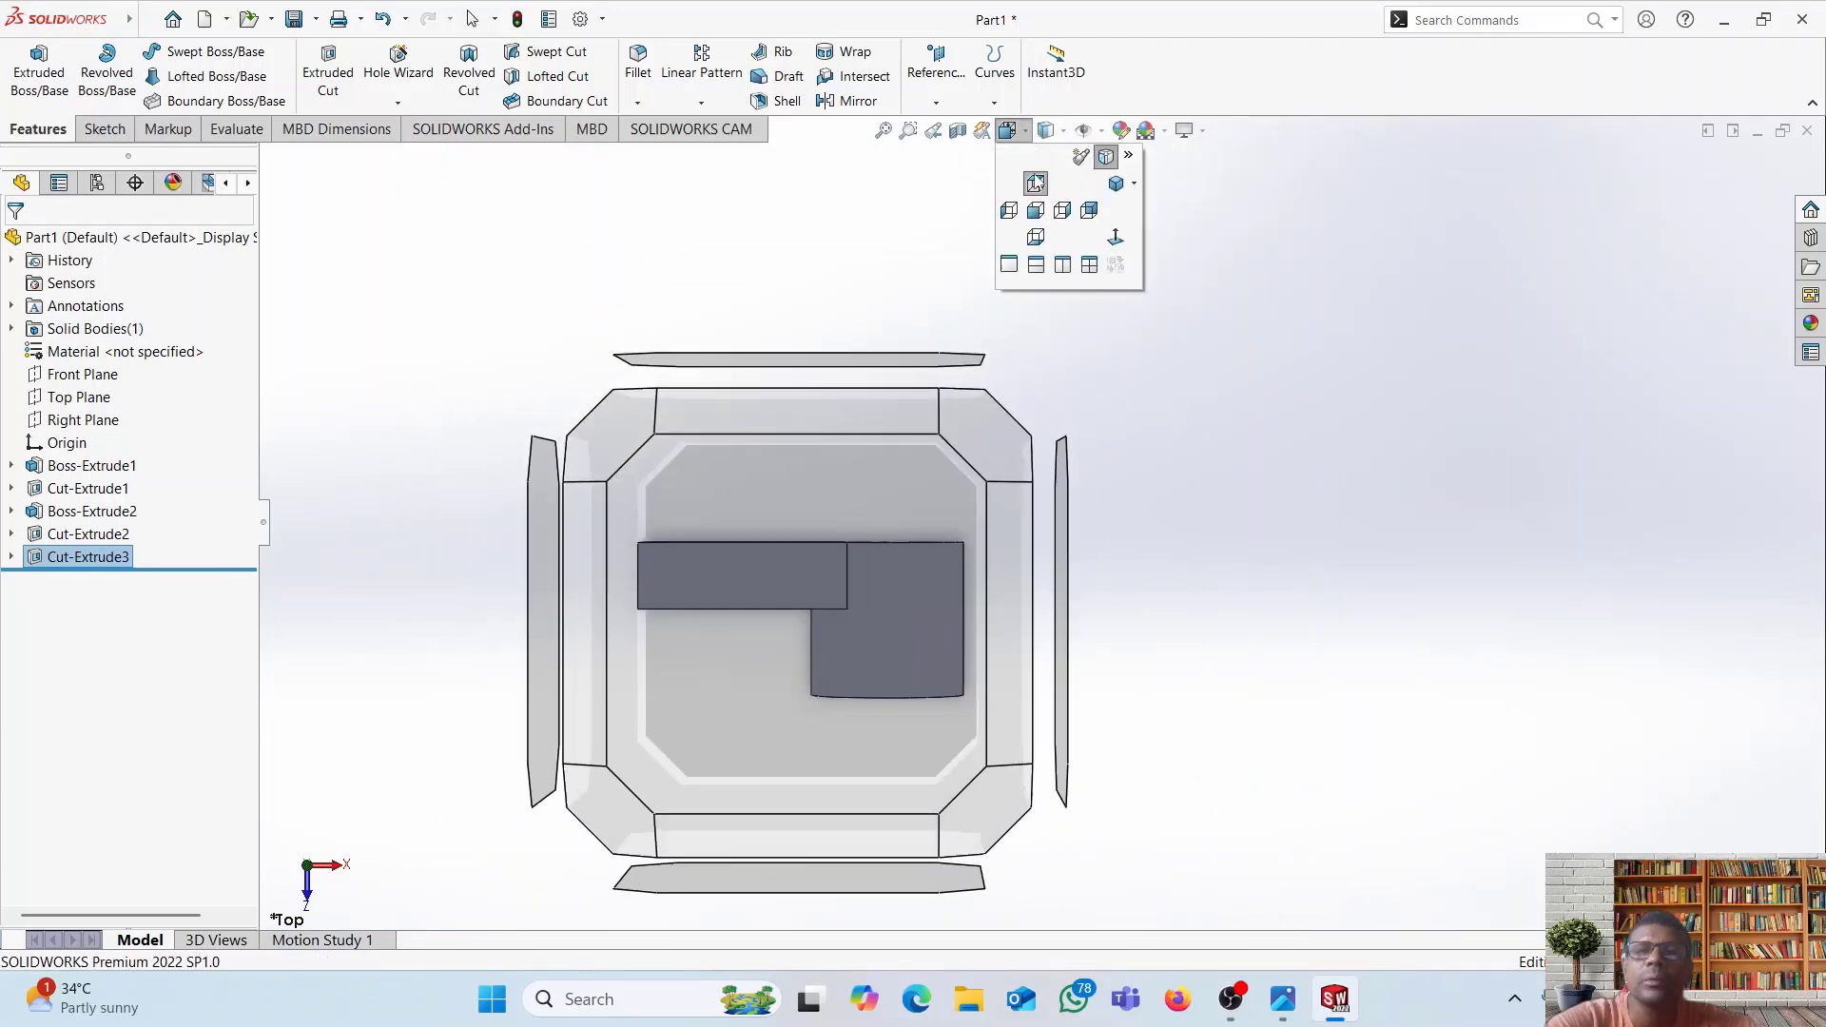
click(1036, 211)
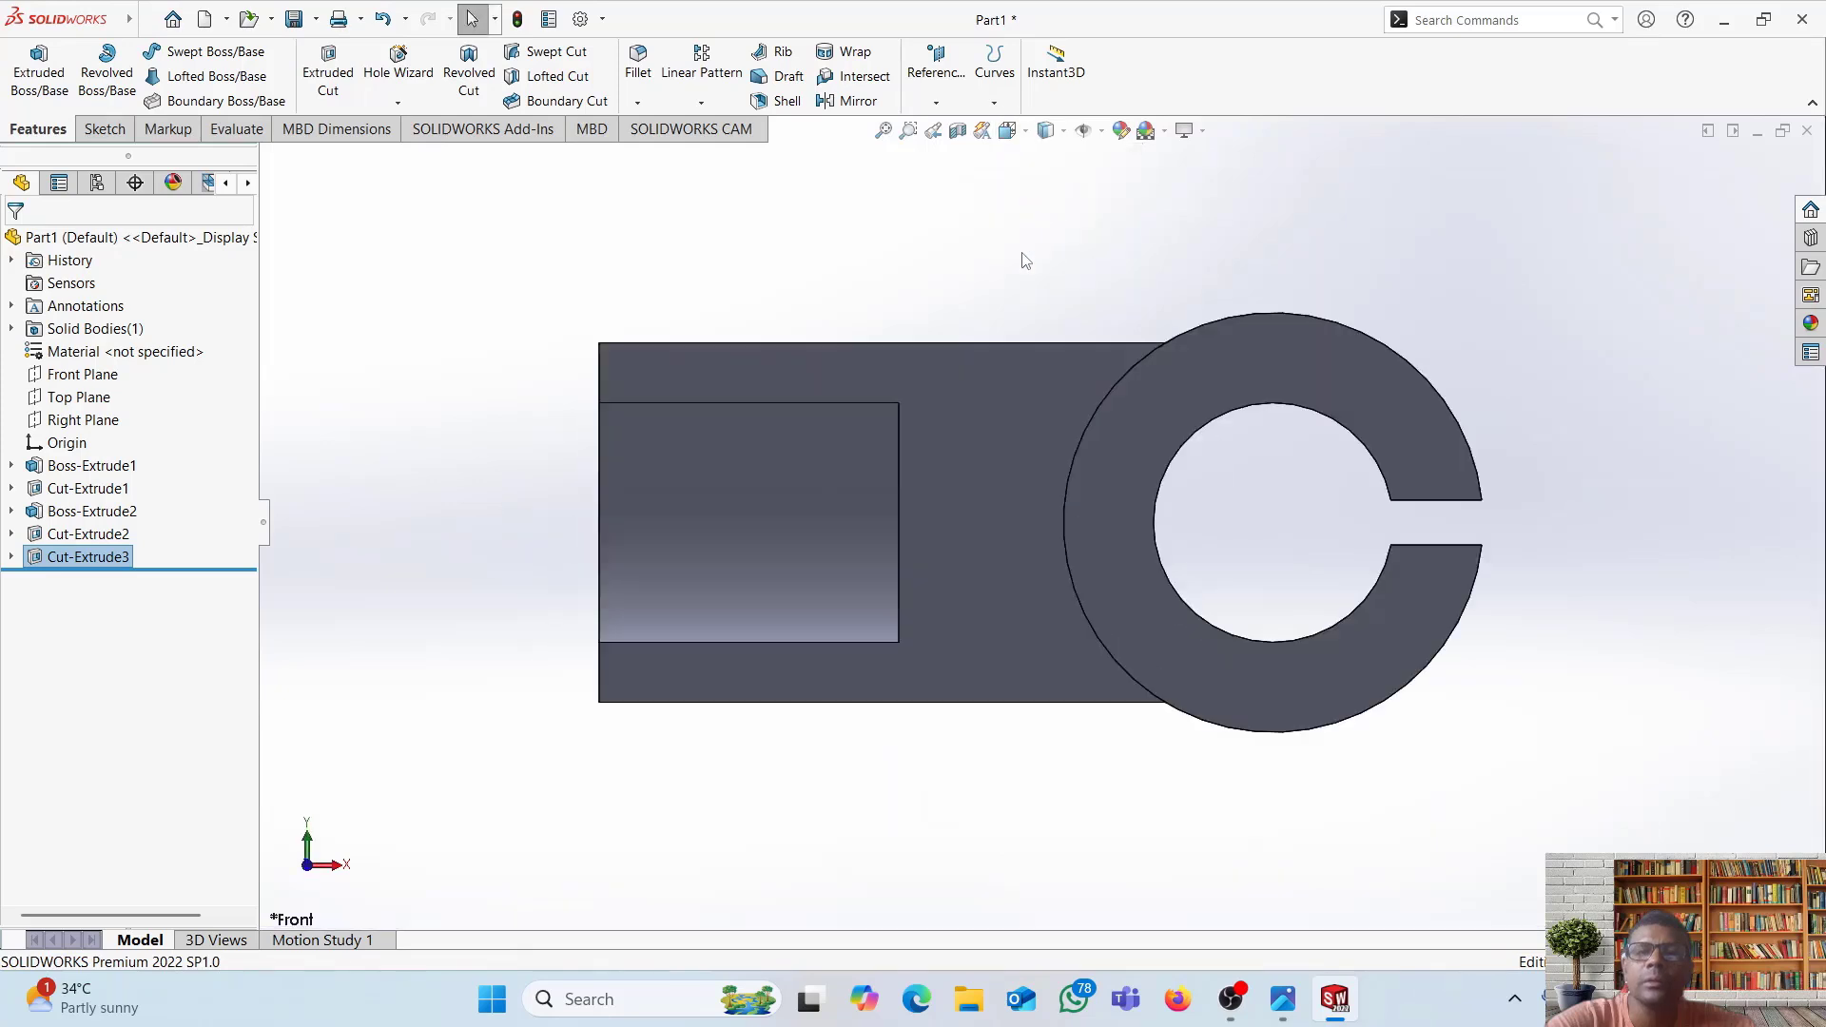
- Inspect the part in the bottom view and return it to the isometric view
click(1029, 136)
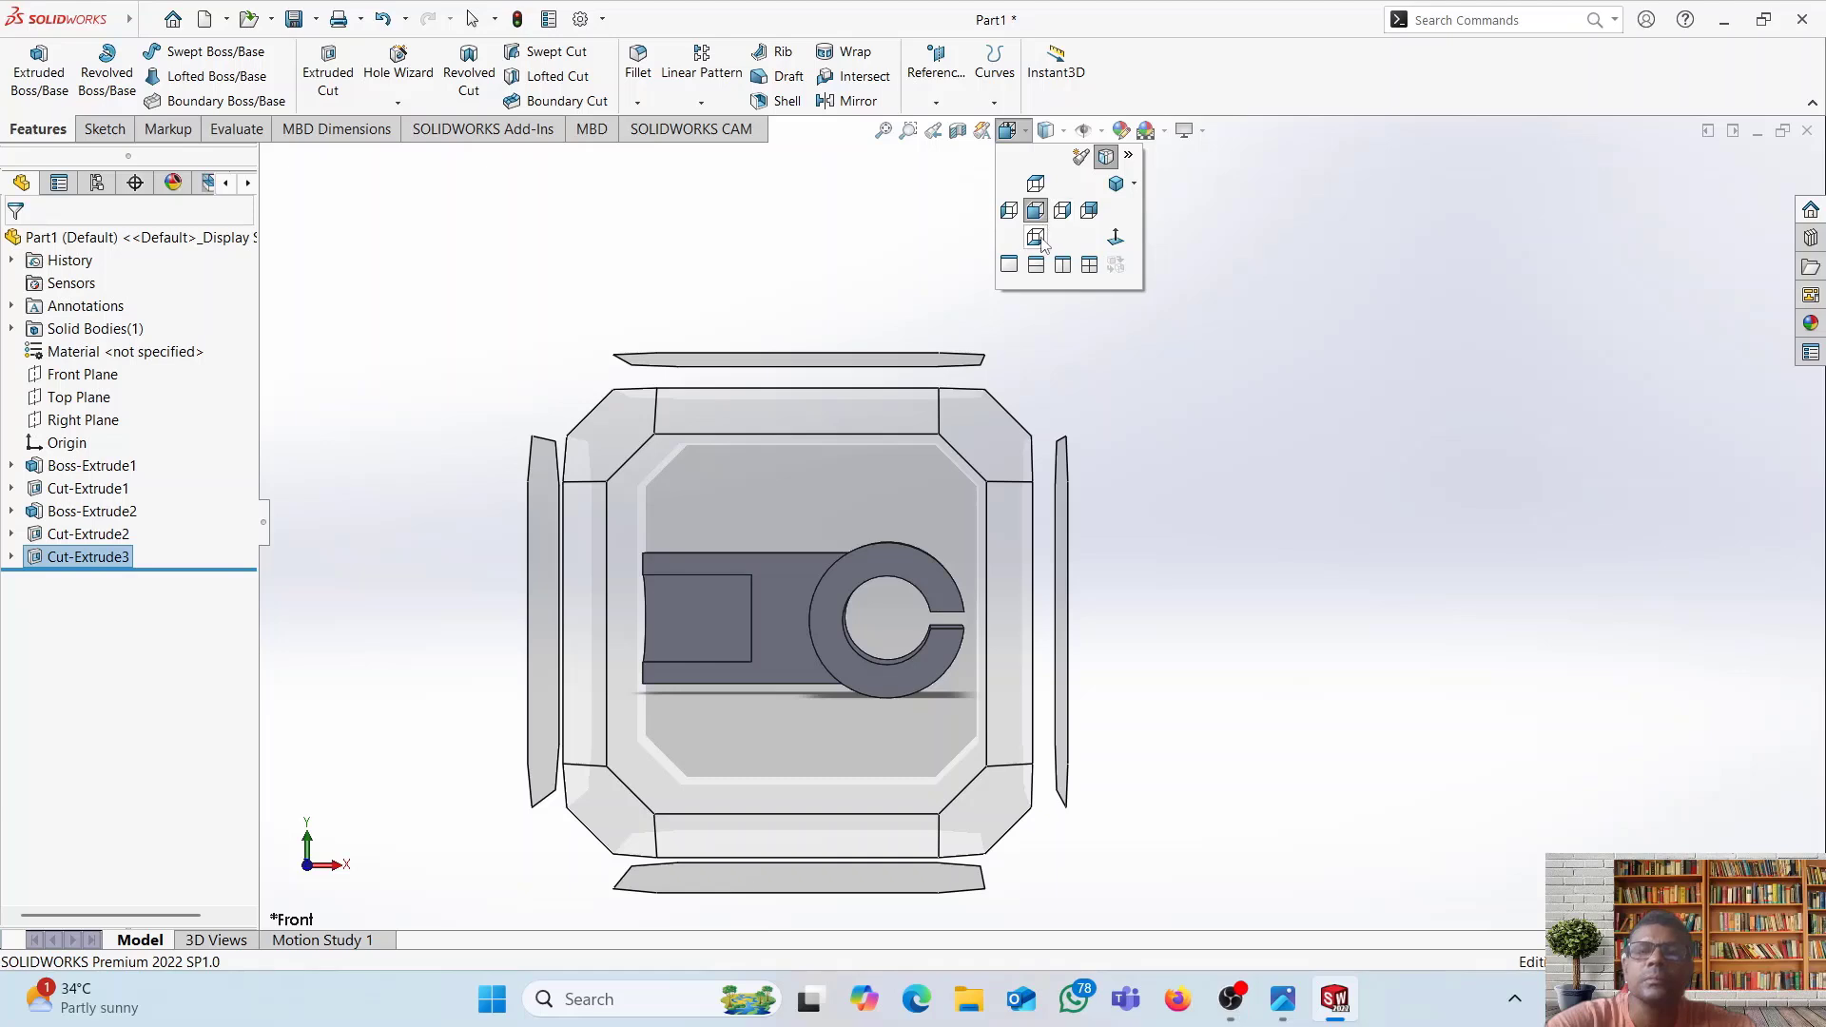
click(1039, 237)
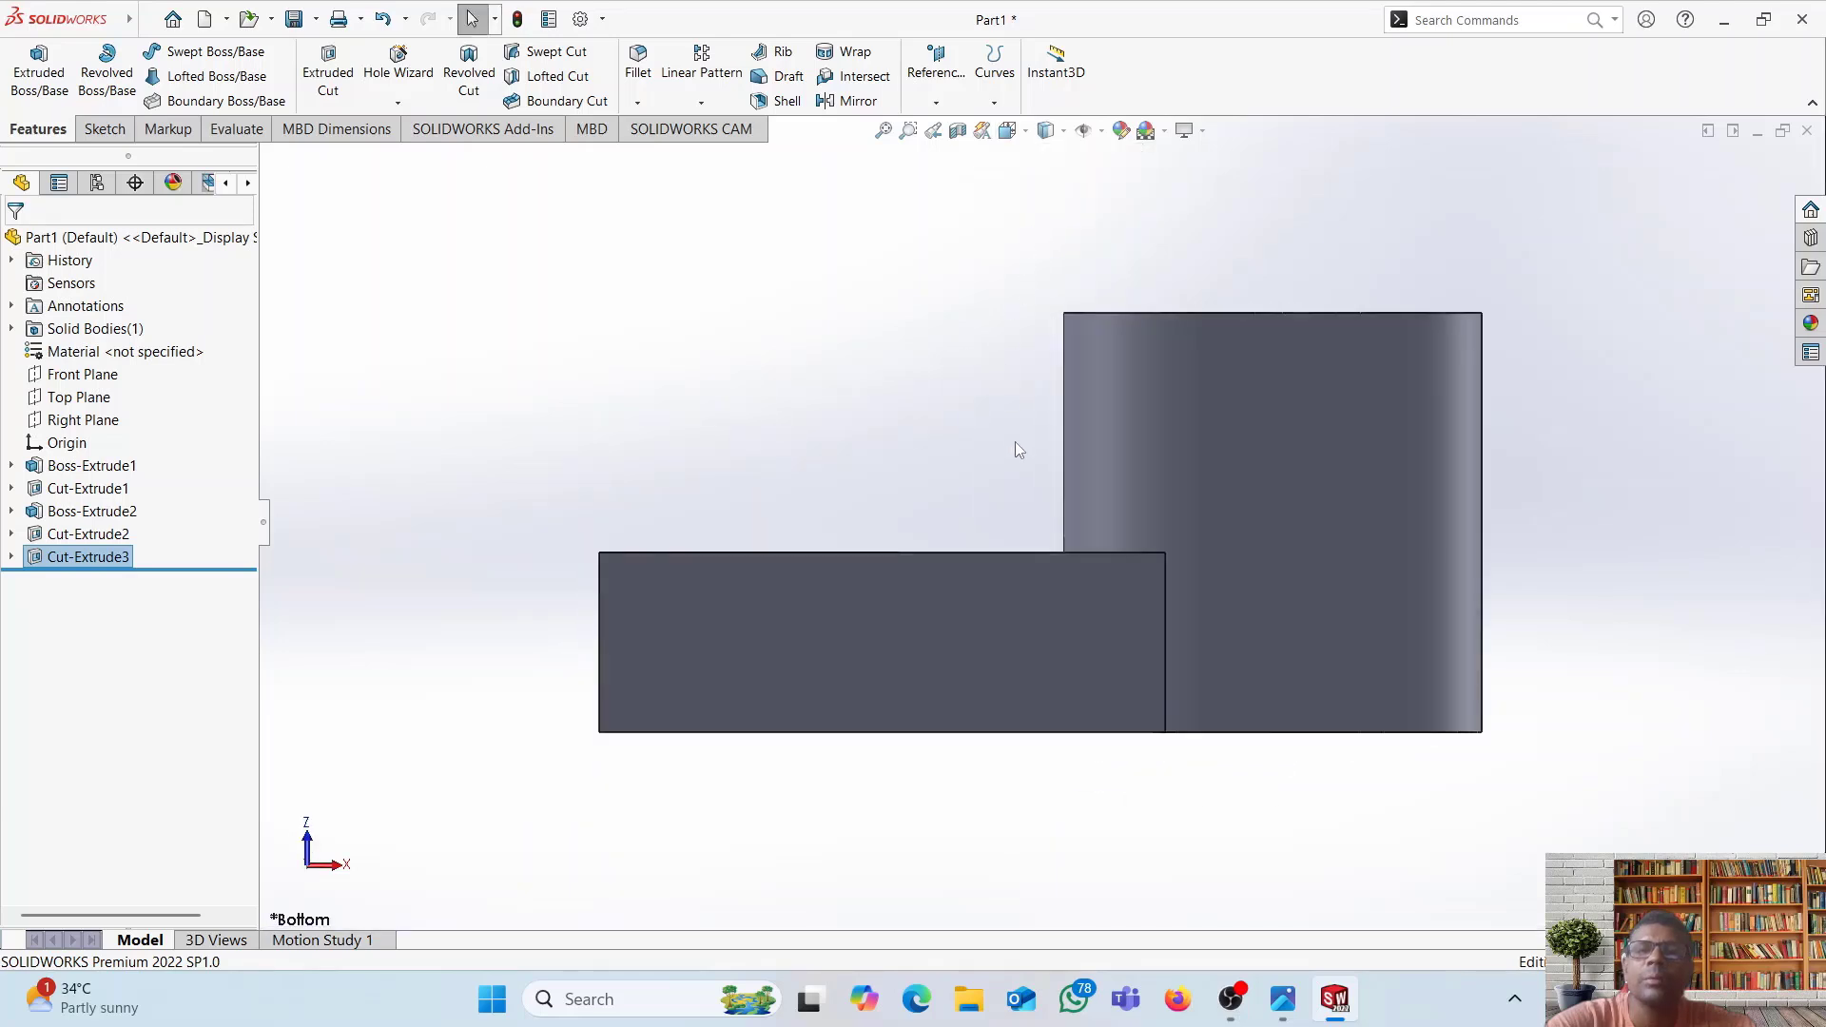
click(1026, 132)
click(1029, 135)
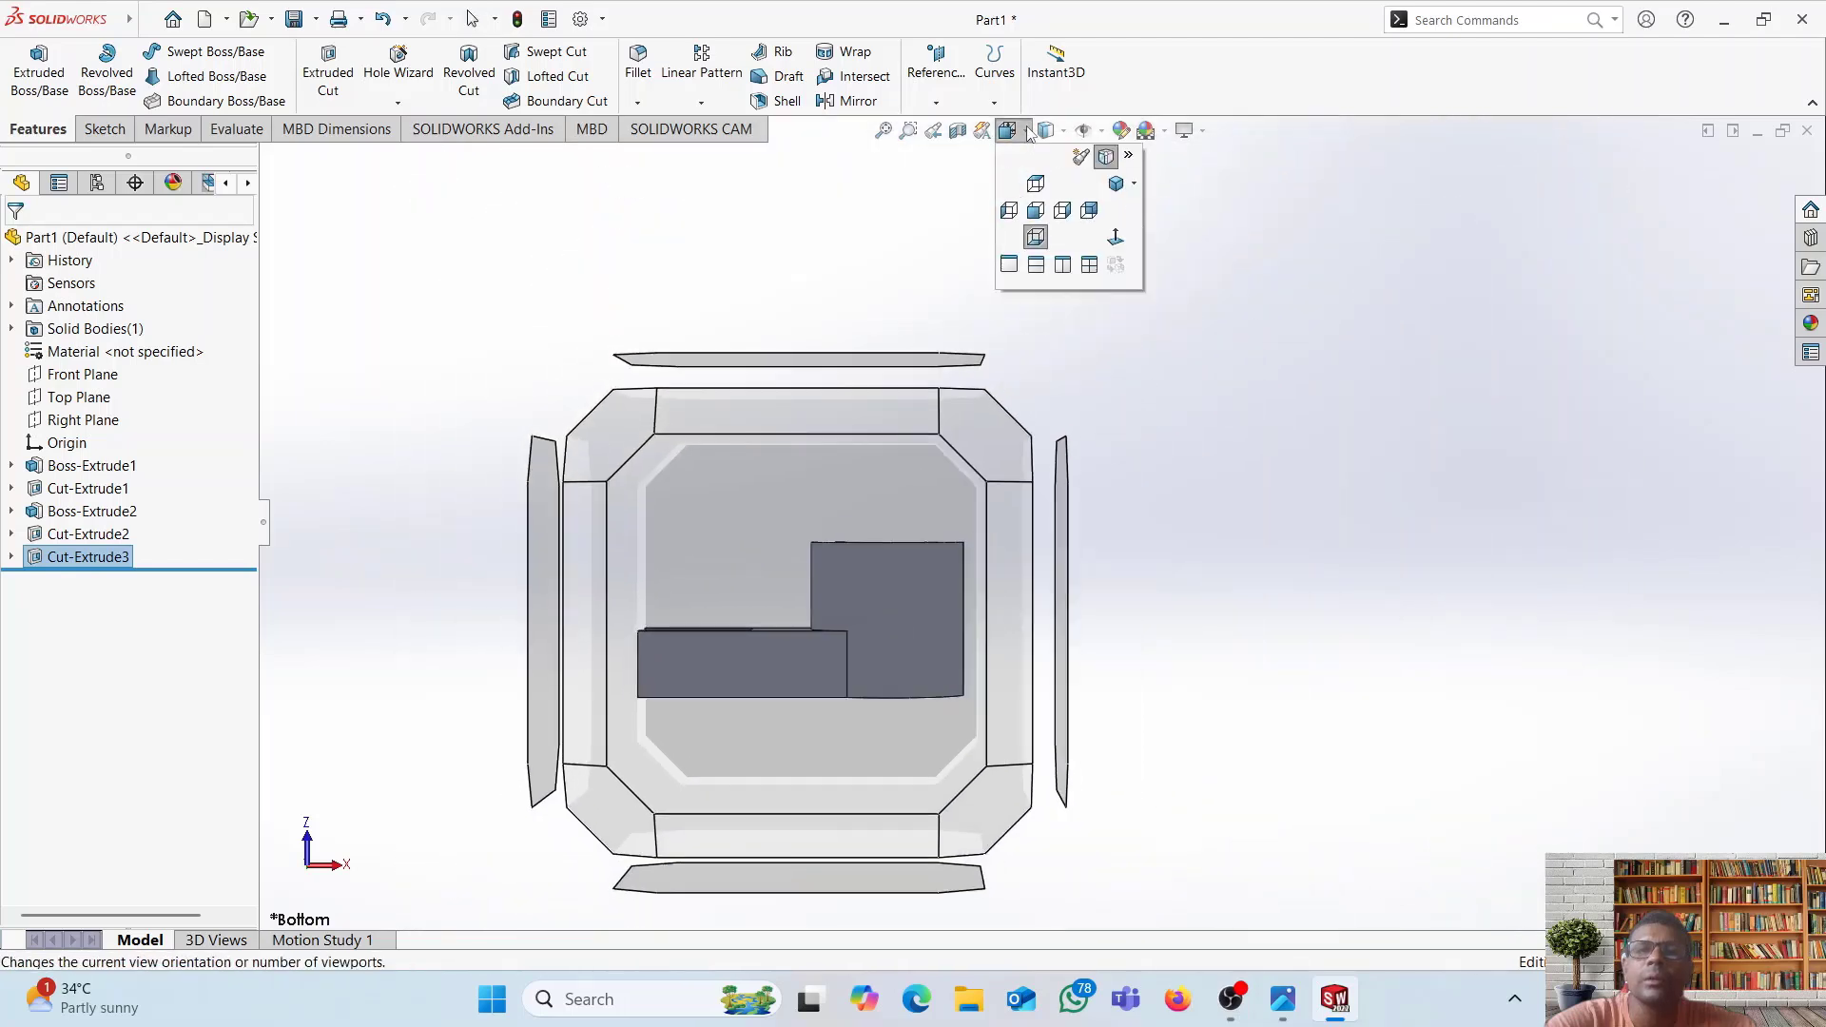
click(1134, 185)
click(1147, 210)
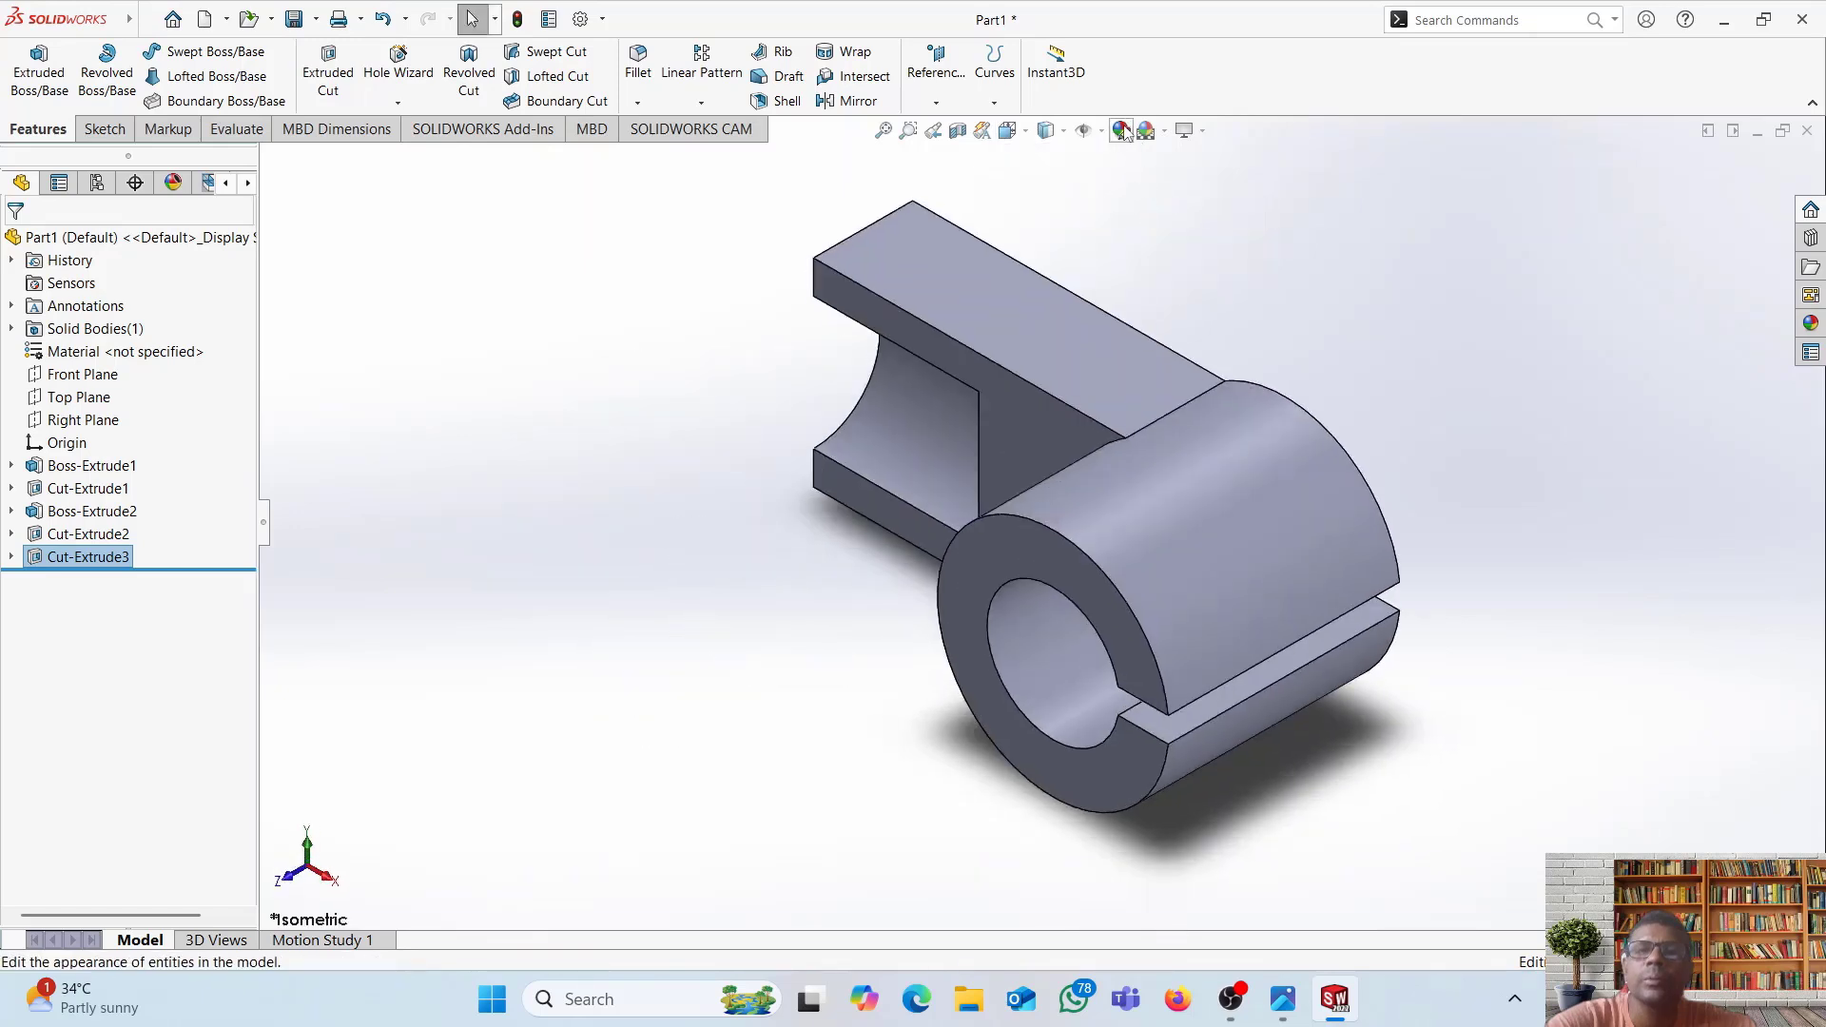
- Edit the appearance with the base and cylinder extrusions coloured red, removing the slot cut from the selected geometry
click(1123, 132)
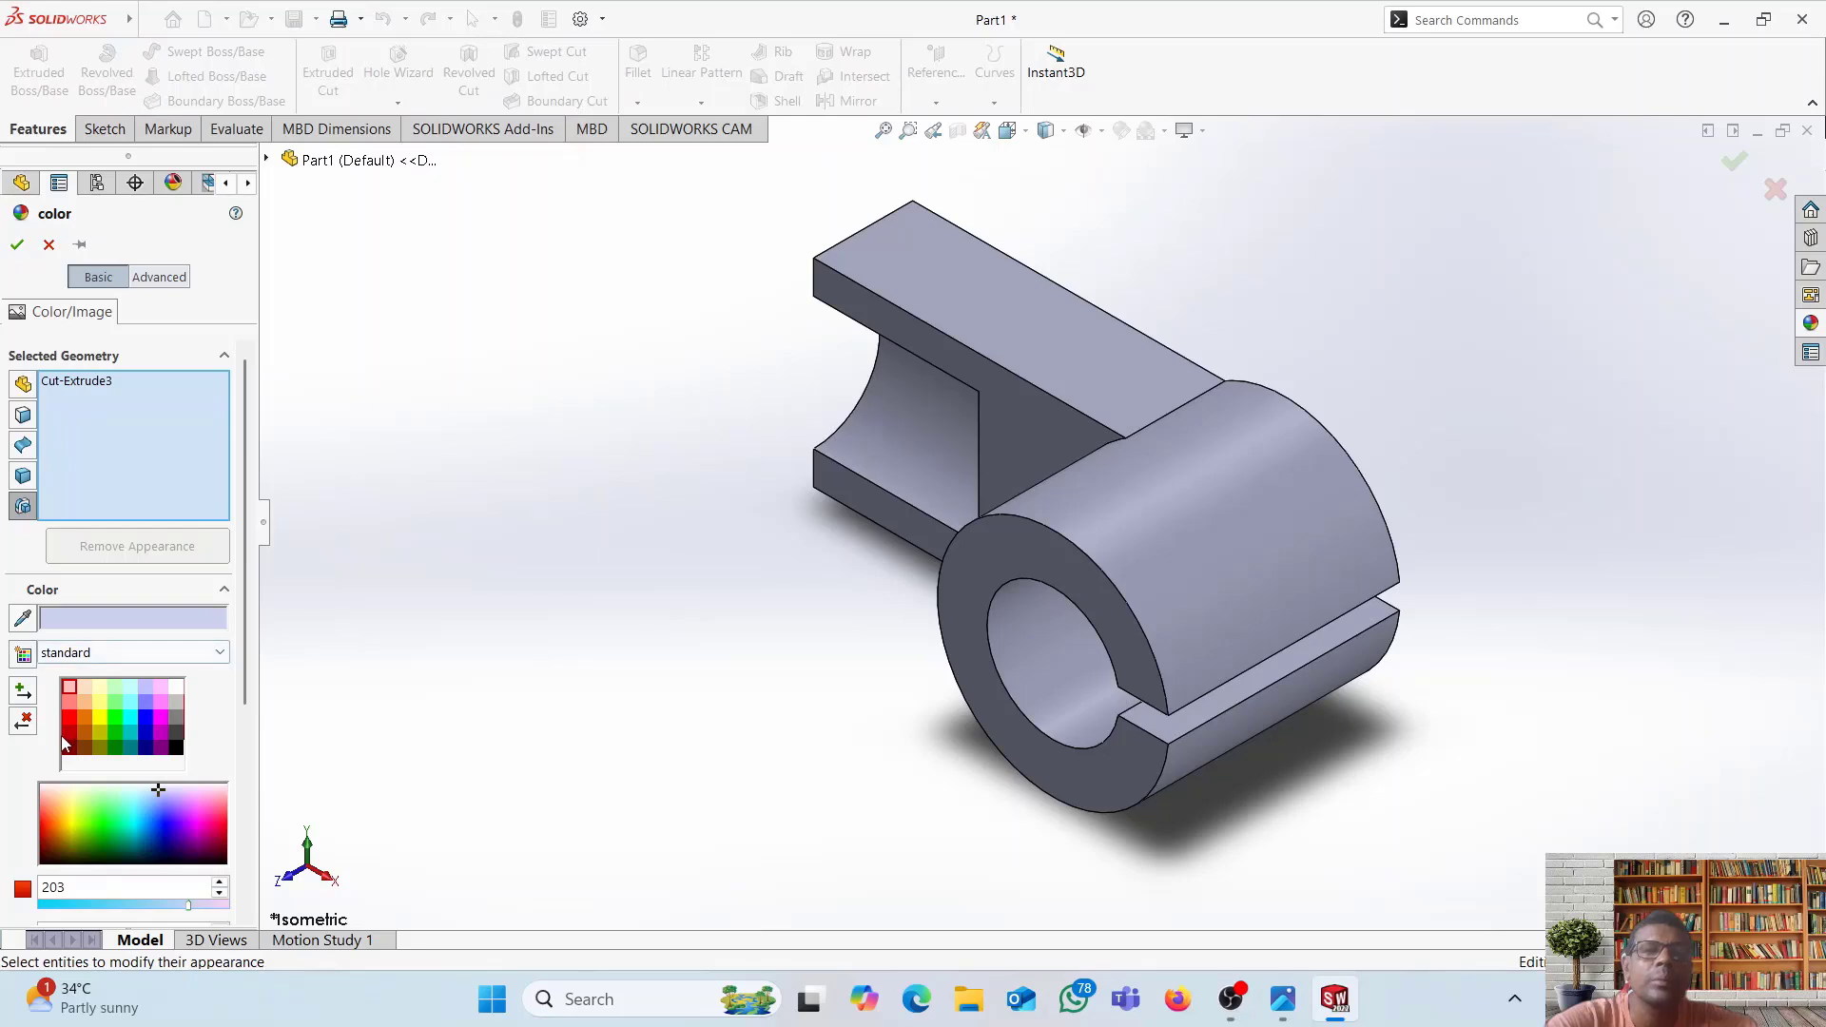
click(68, 721)
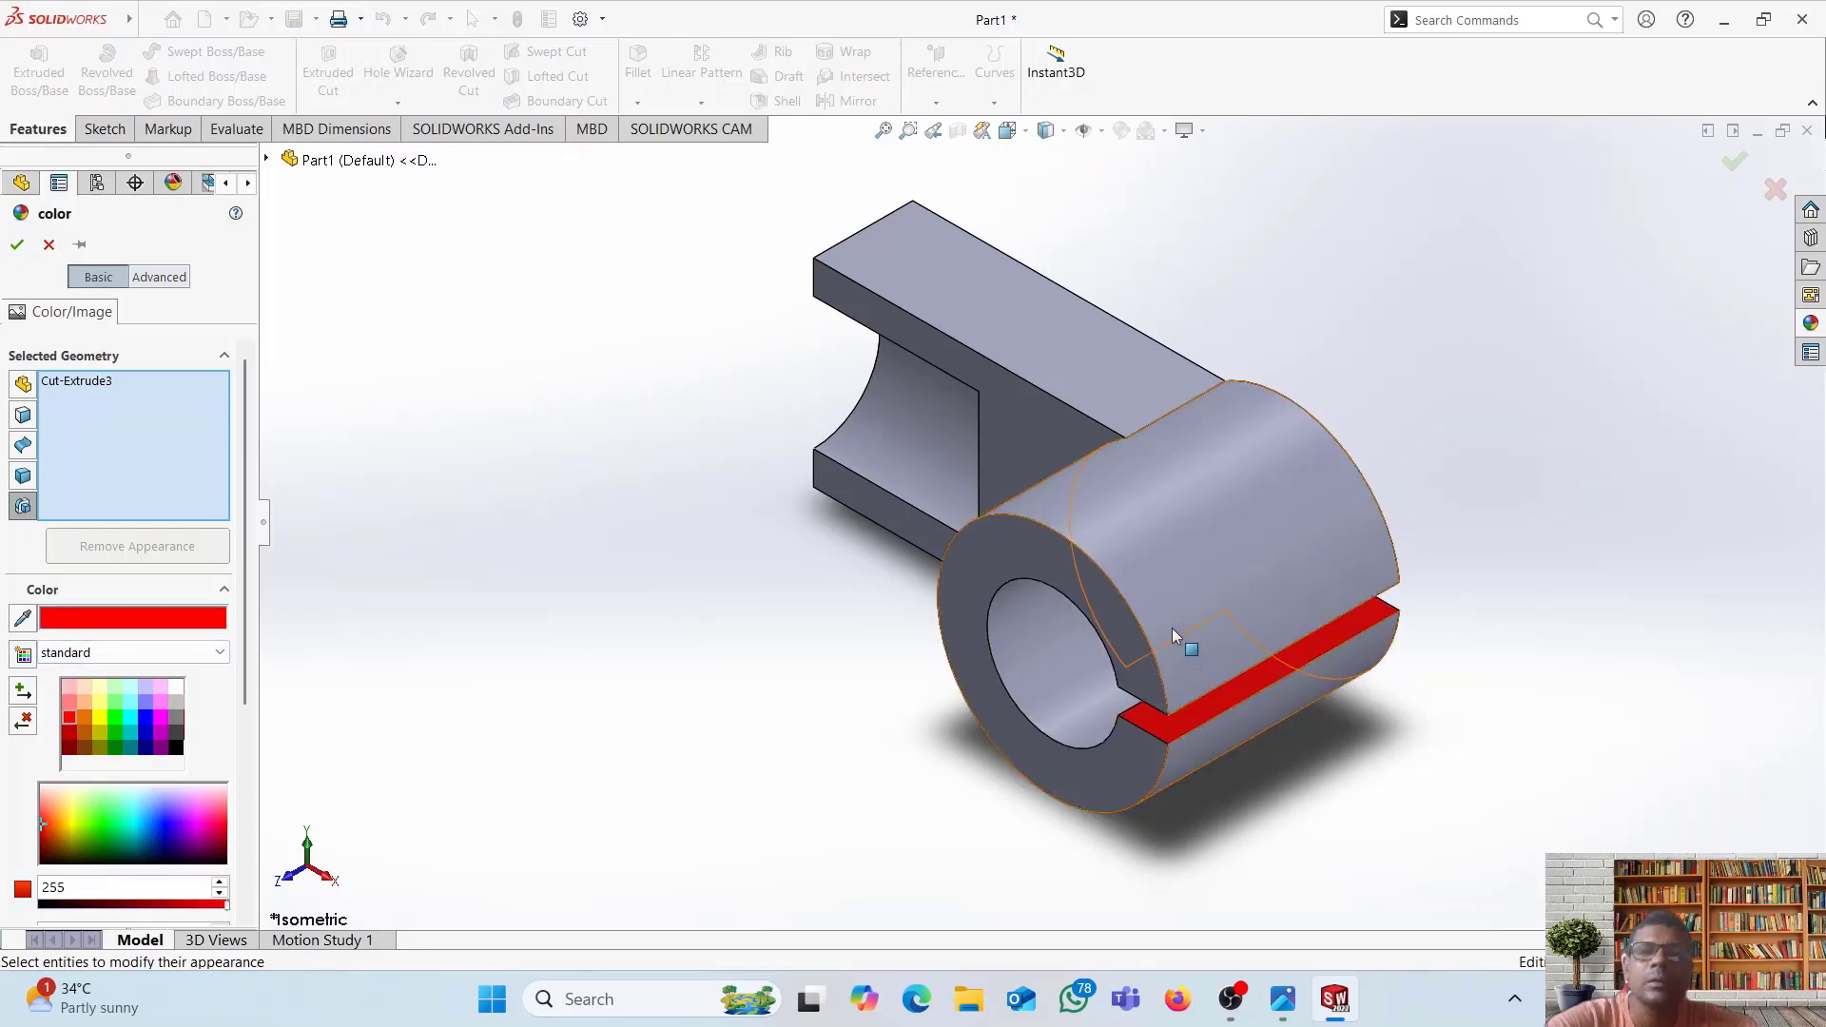
click(1133, 637)
click(997, 423)
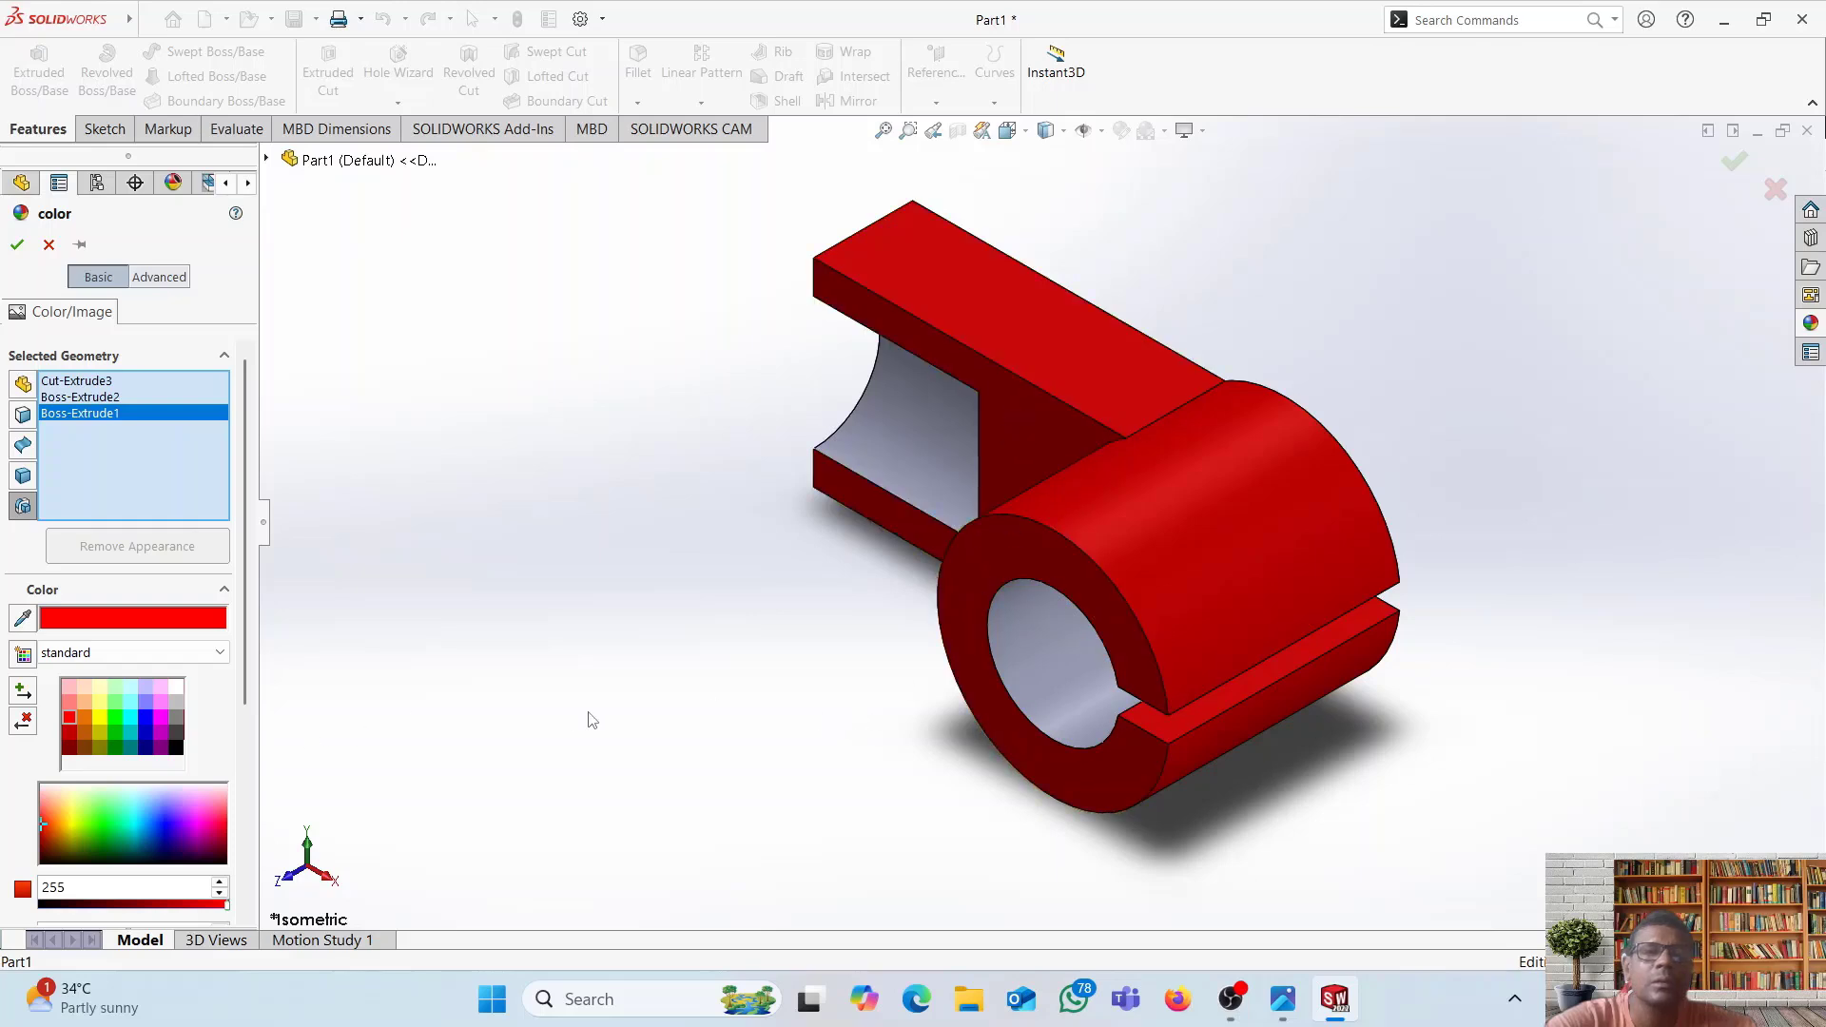
click(1163, 730)
middle_drag(733, 832, 942, 286)
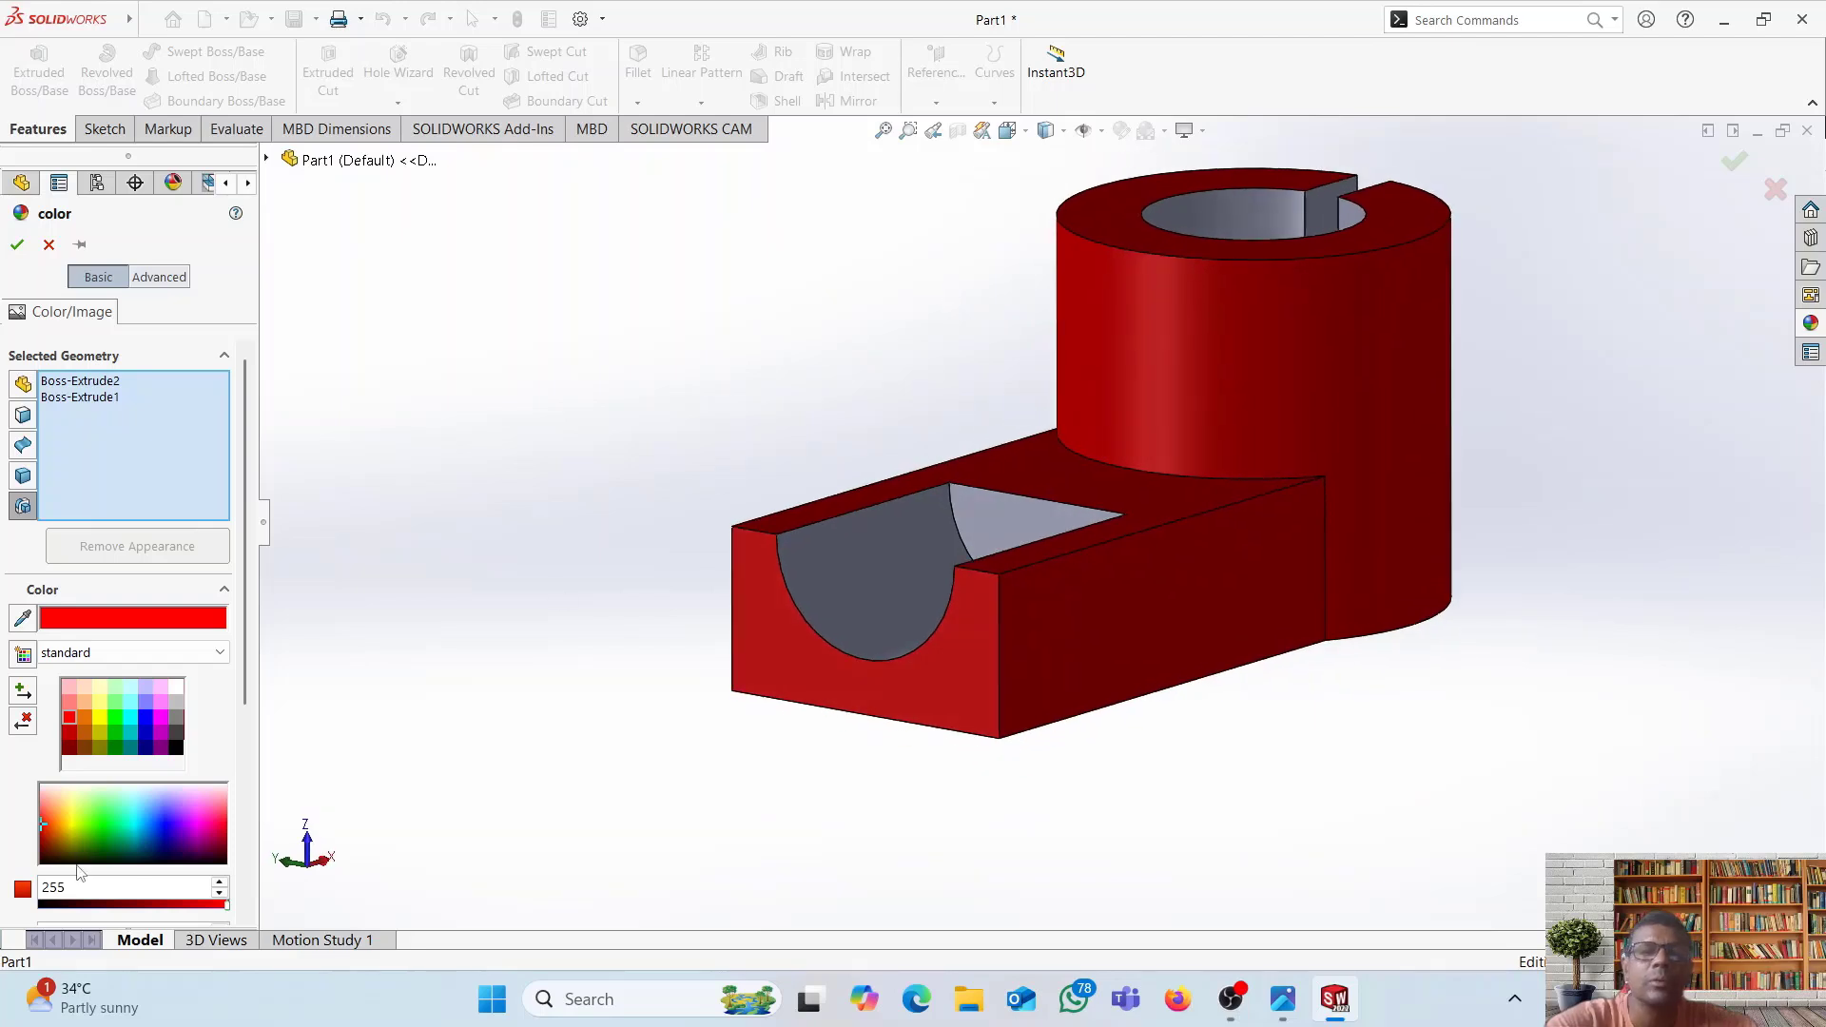
- Try yellow, cyan, purple, dark grey, white, teal, dark green, brown and dark red swatches on the base and cylinder
click(103, 719)
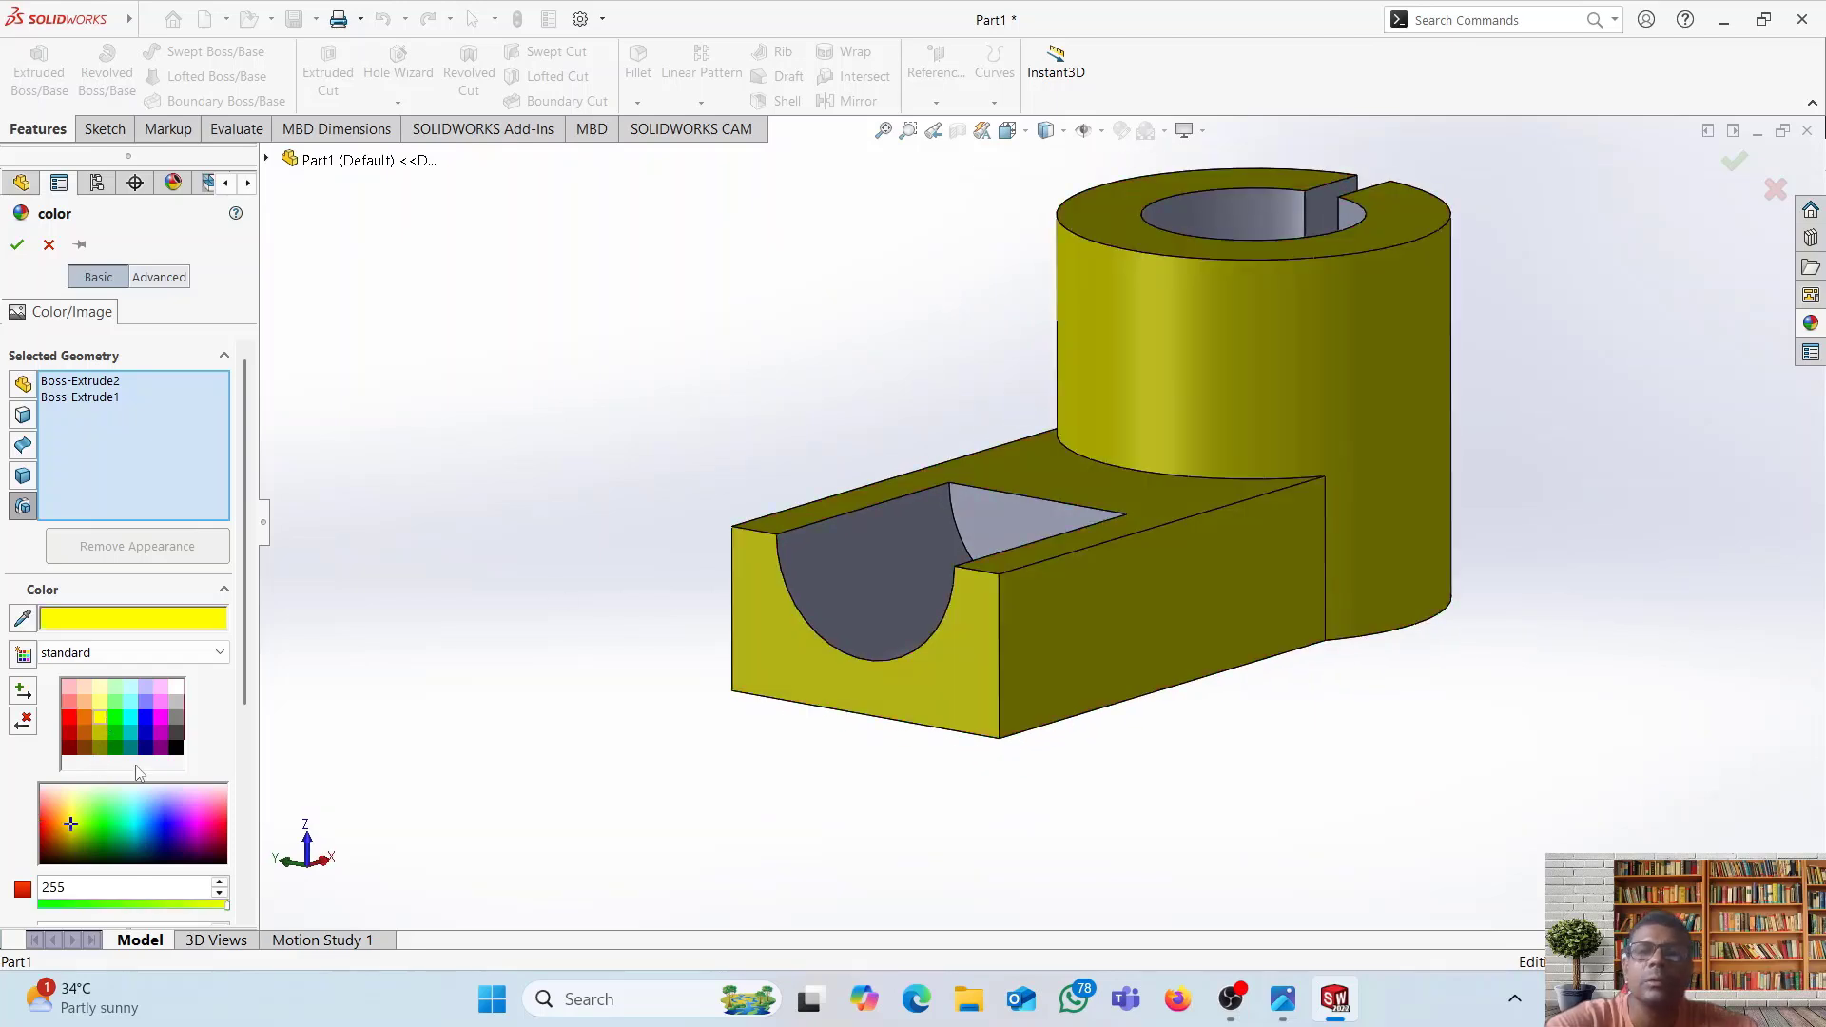
click(134, 727)
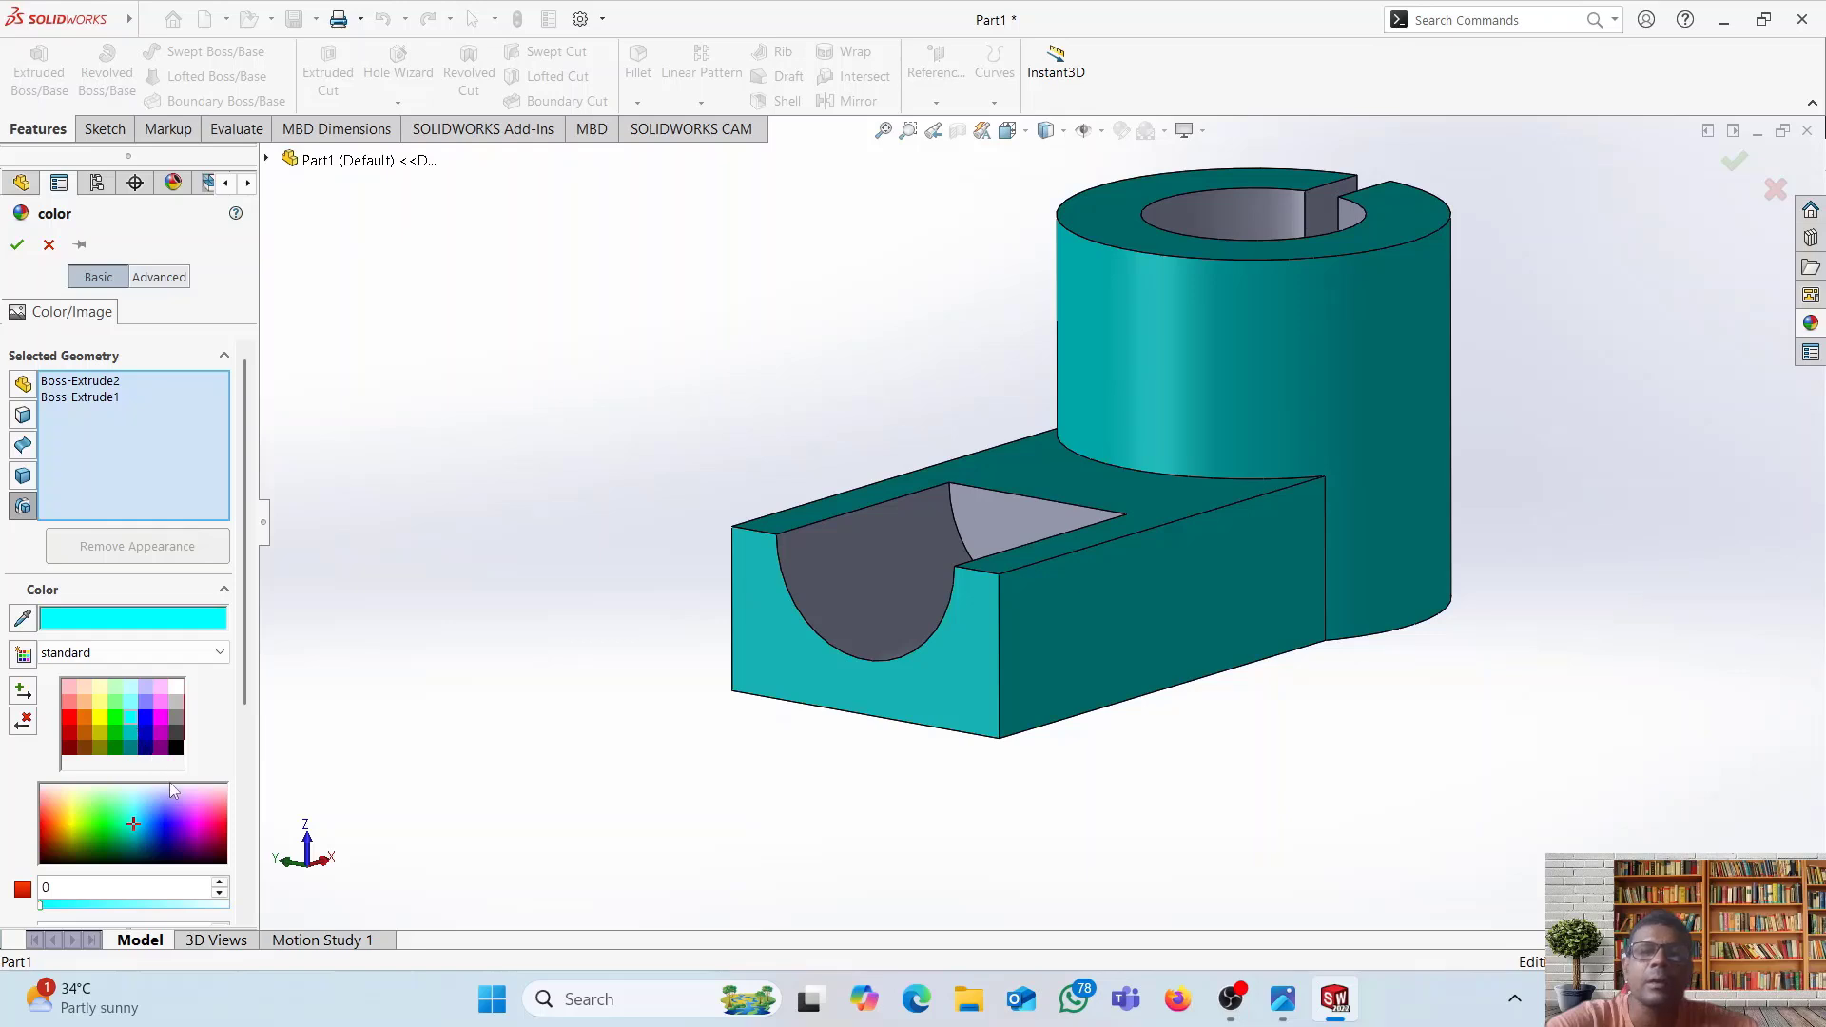
click(162, 728)
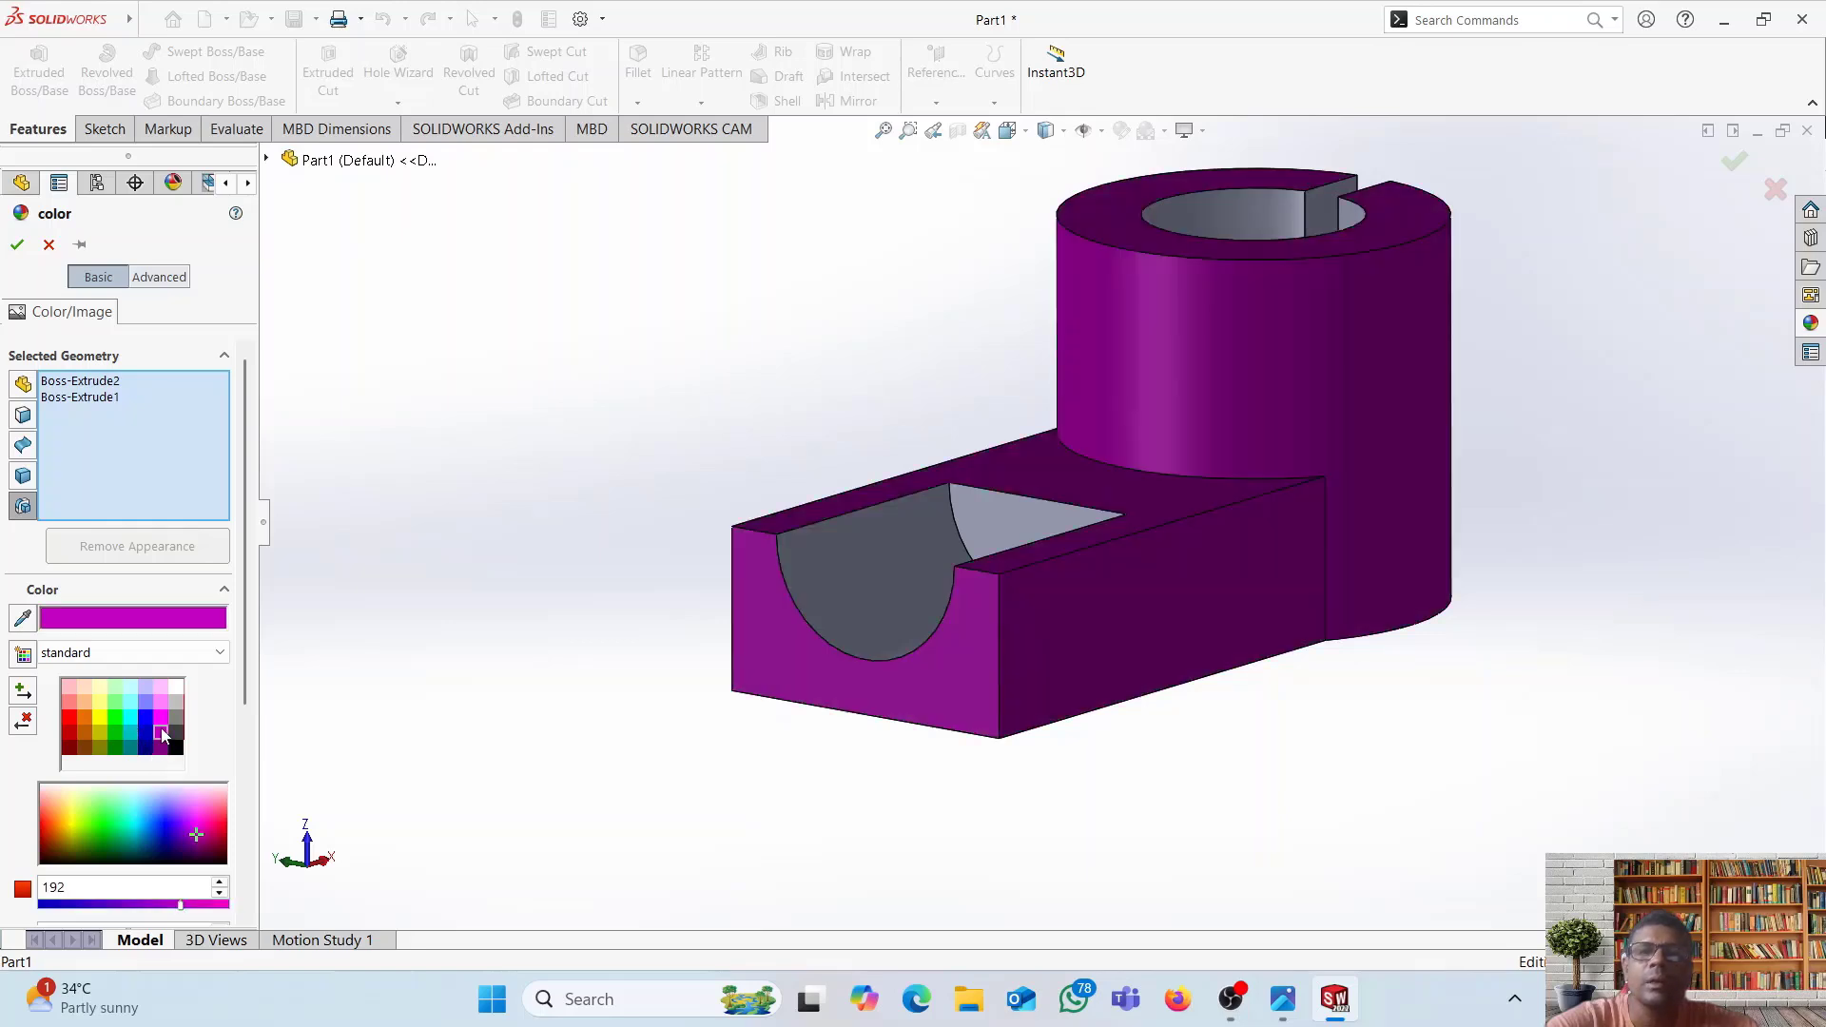
click(176, 732)
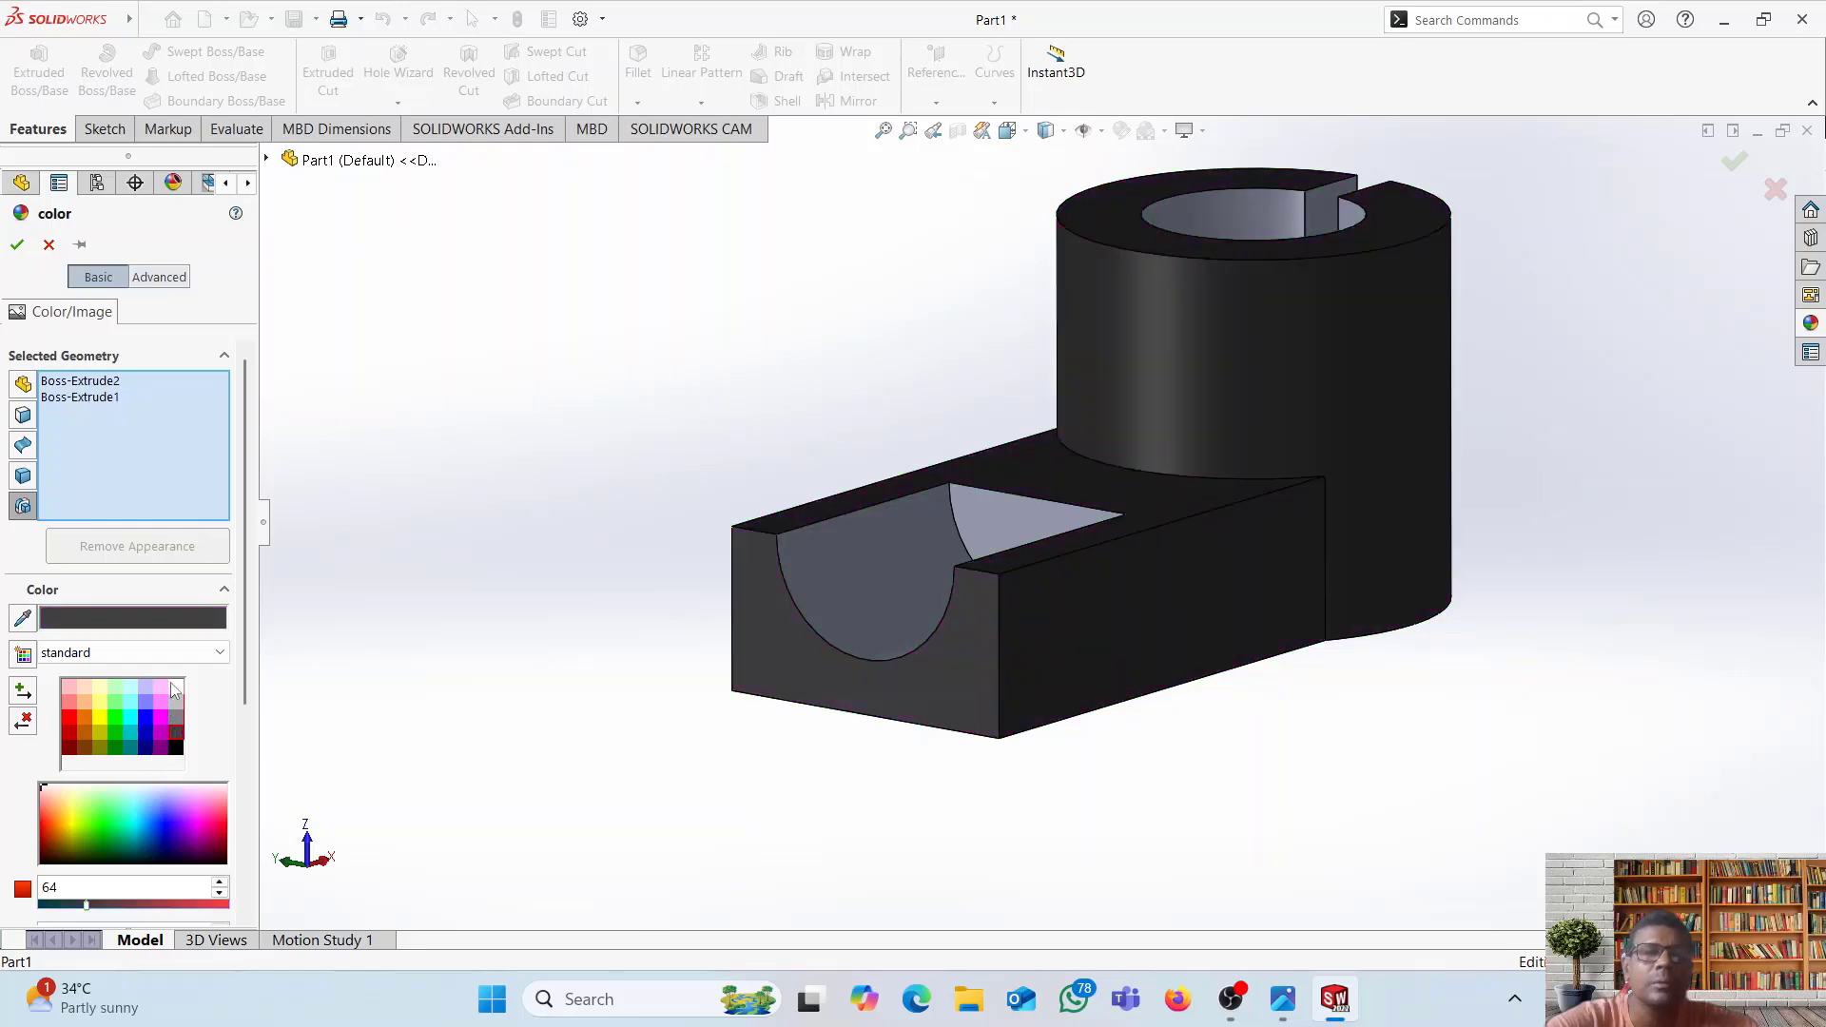
click(177, 688)
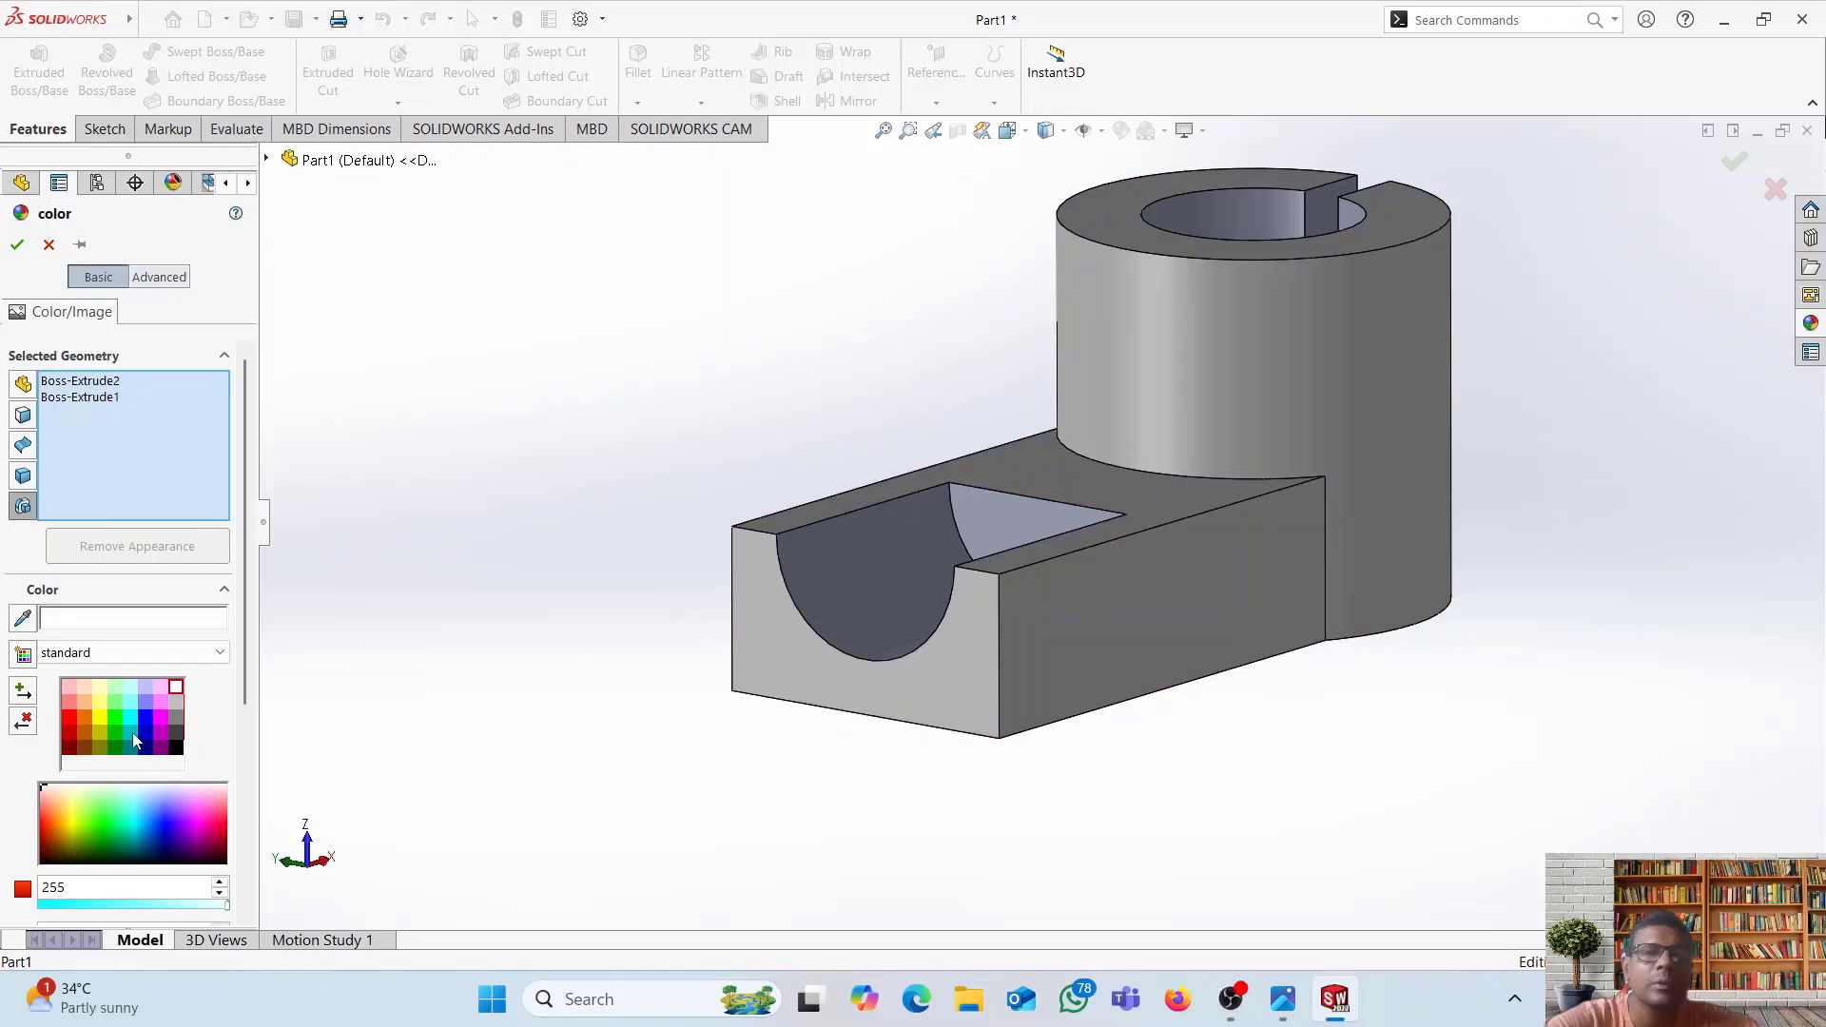
click(133, 734)
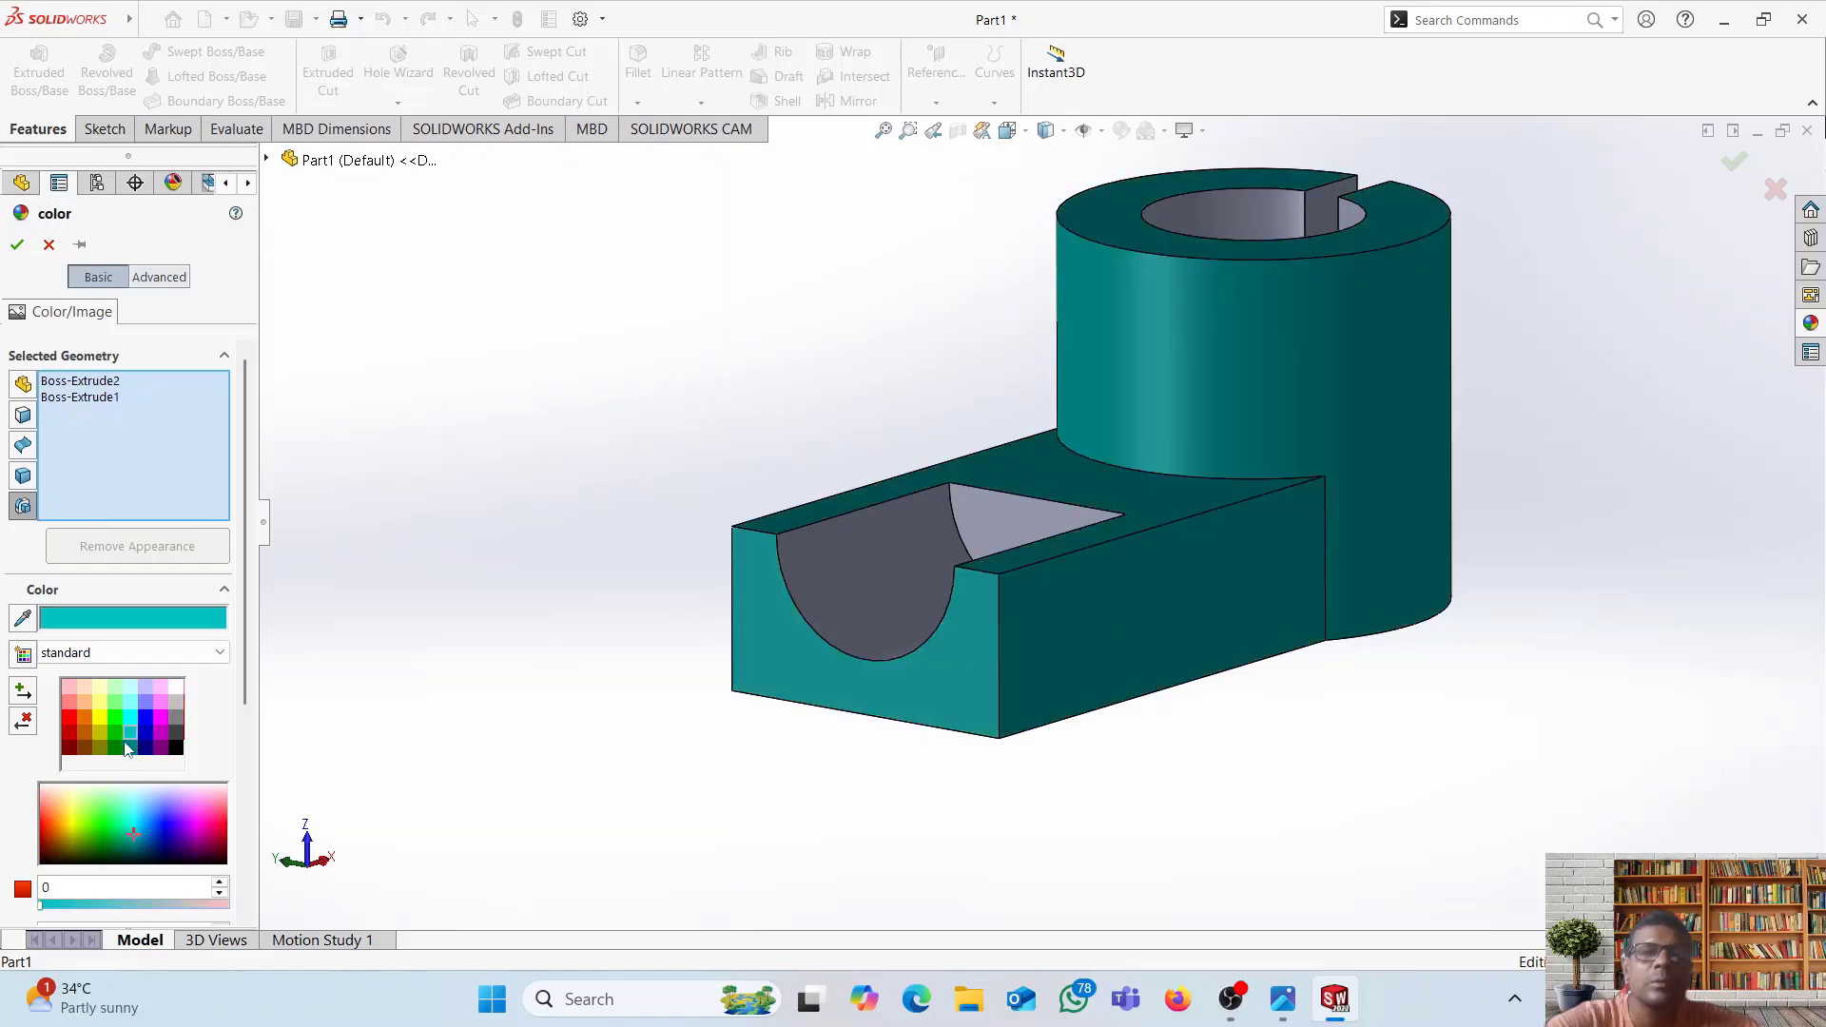
click(115, 748)
click(86, 732)
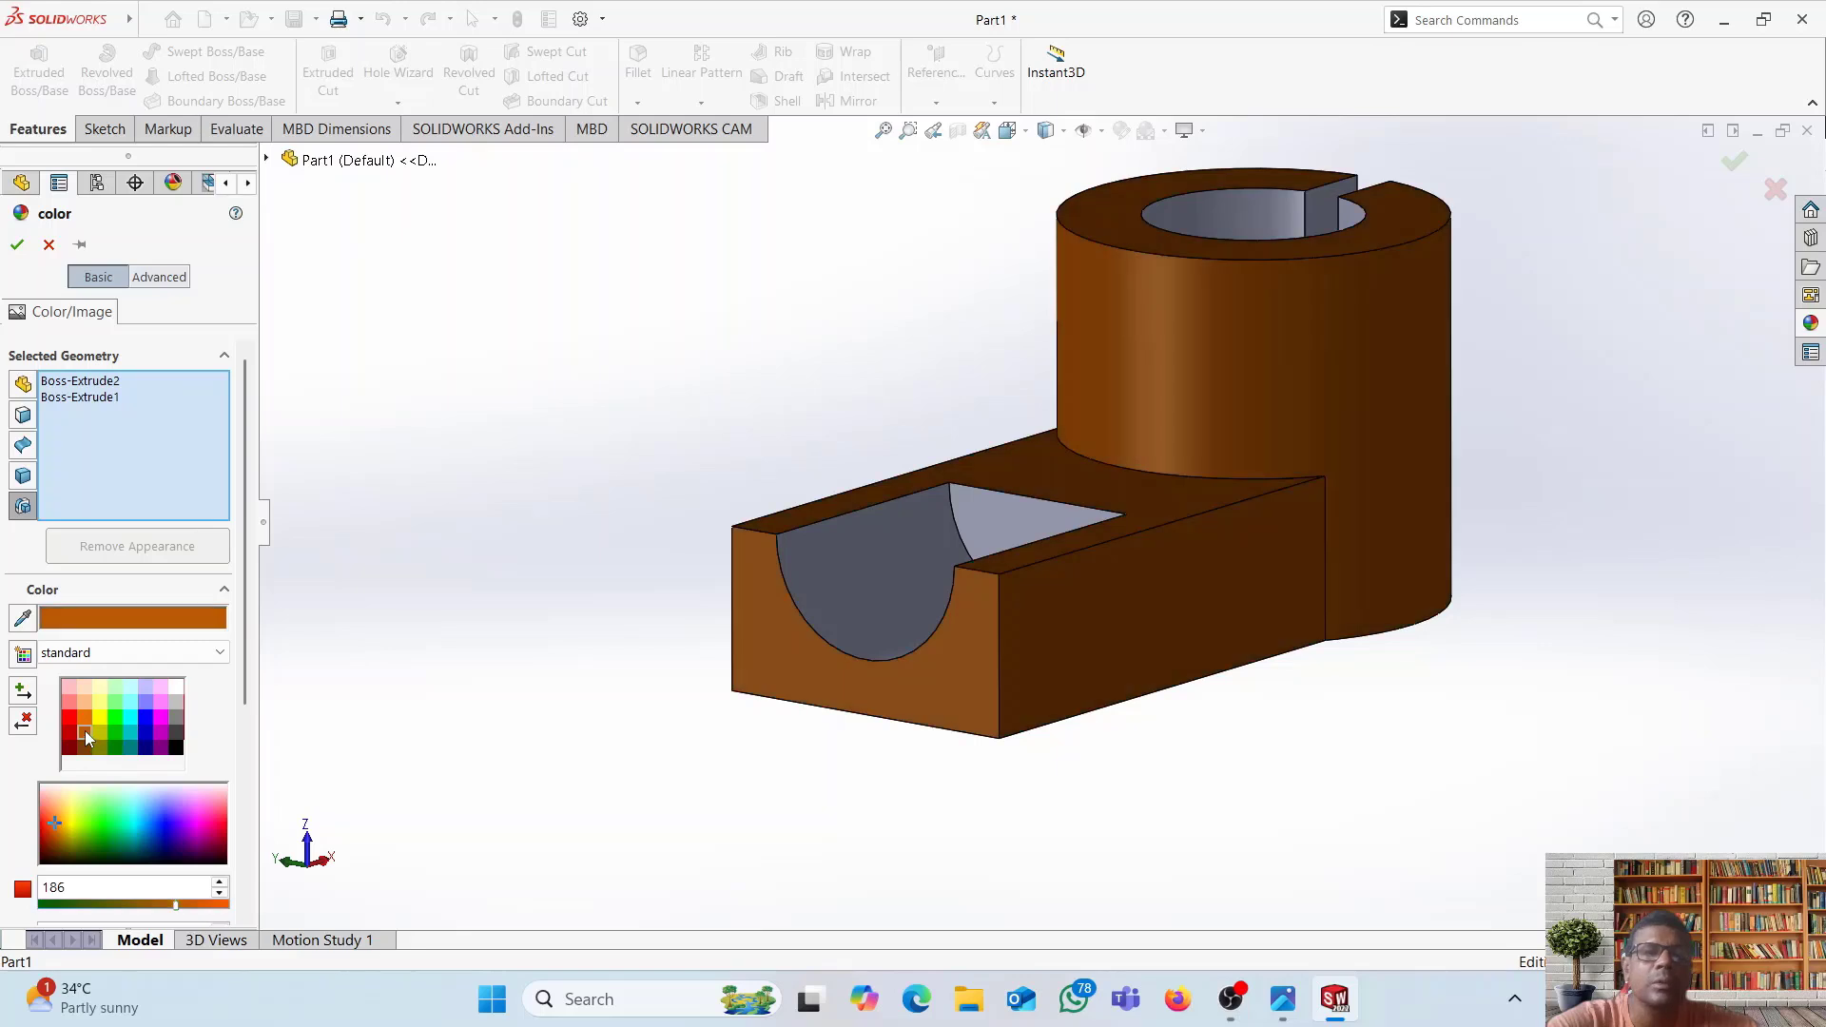
click(70, 734)
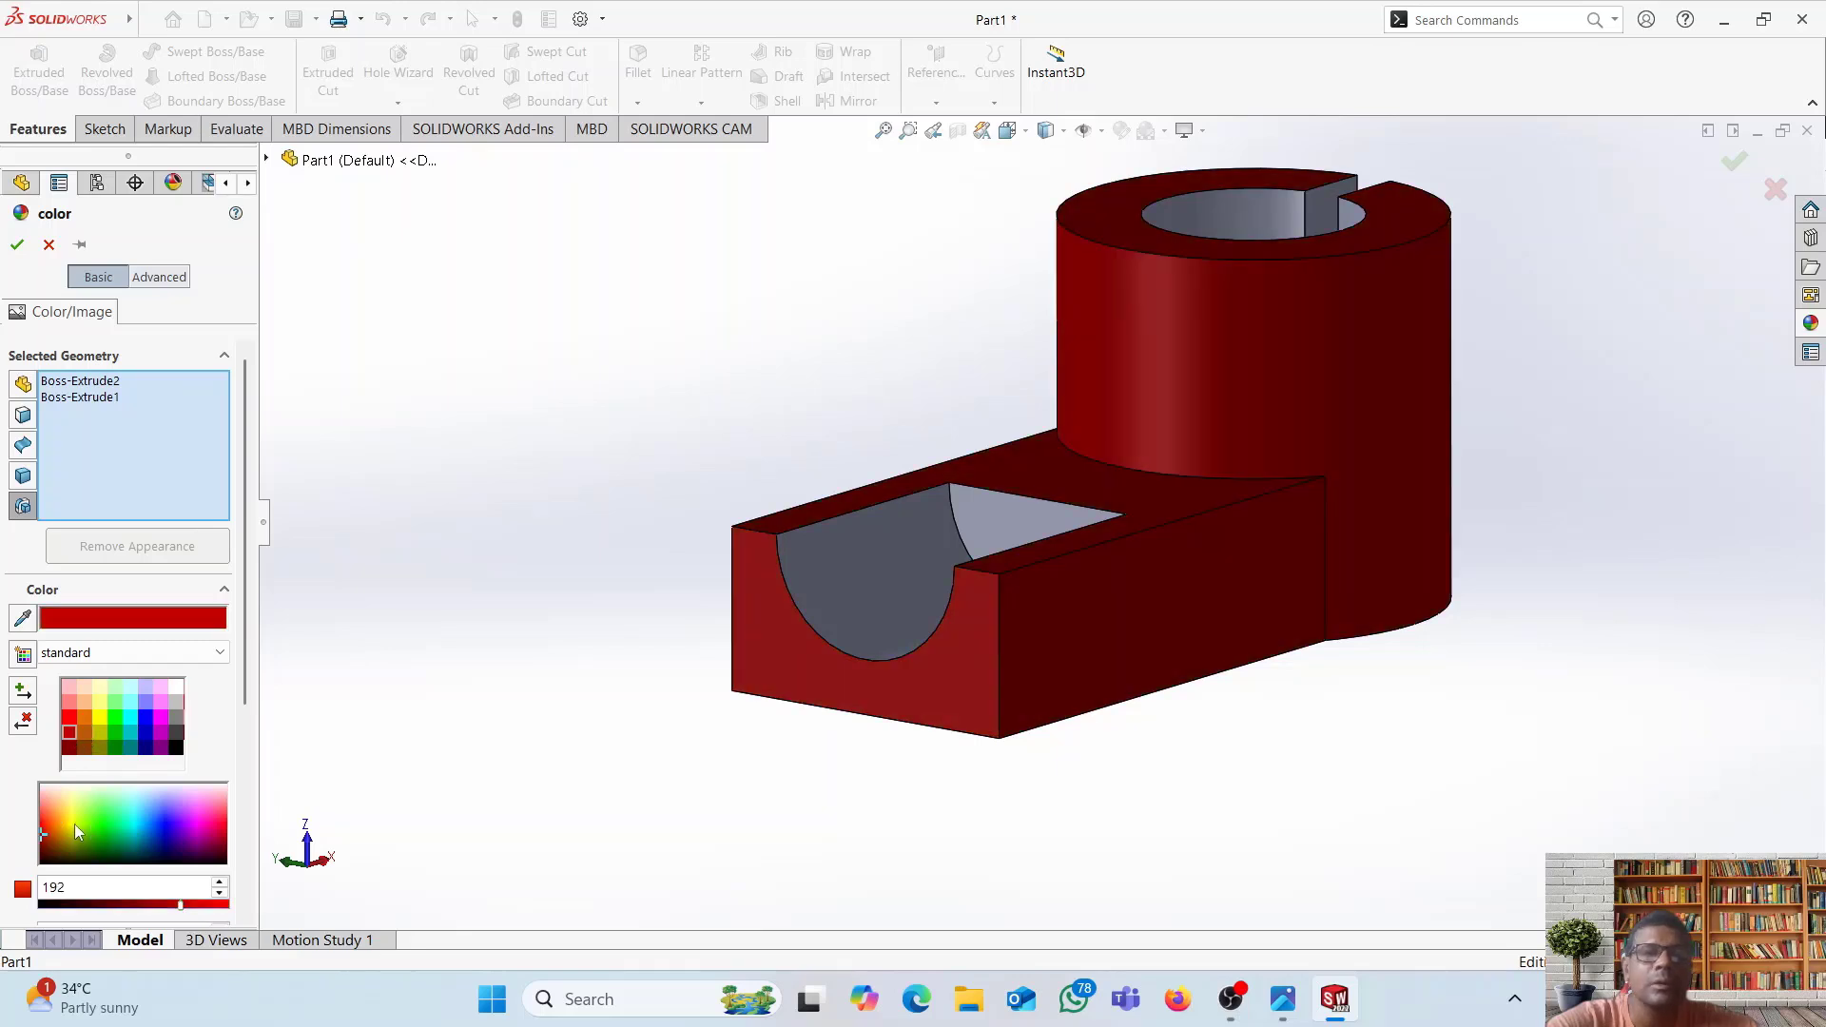
- Colour the base and cylinder bright cyan from the colour spectrum, trying yellow and green first
click(72, 823)
click(116, 820)
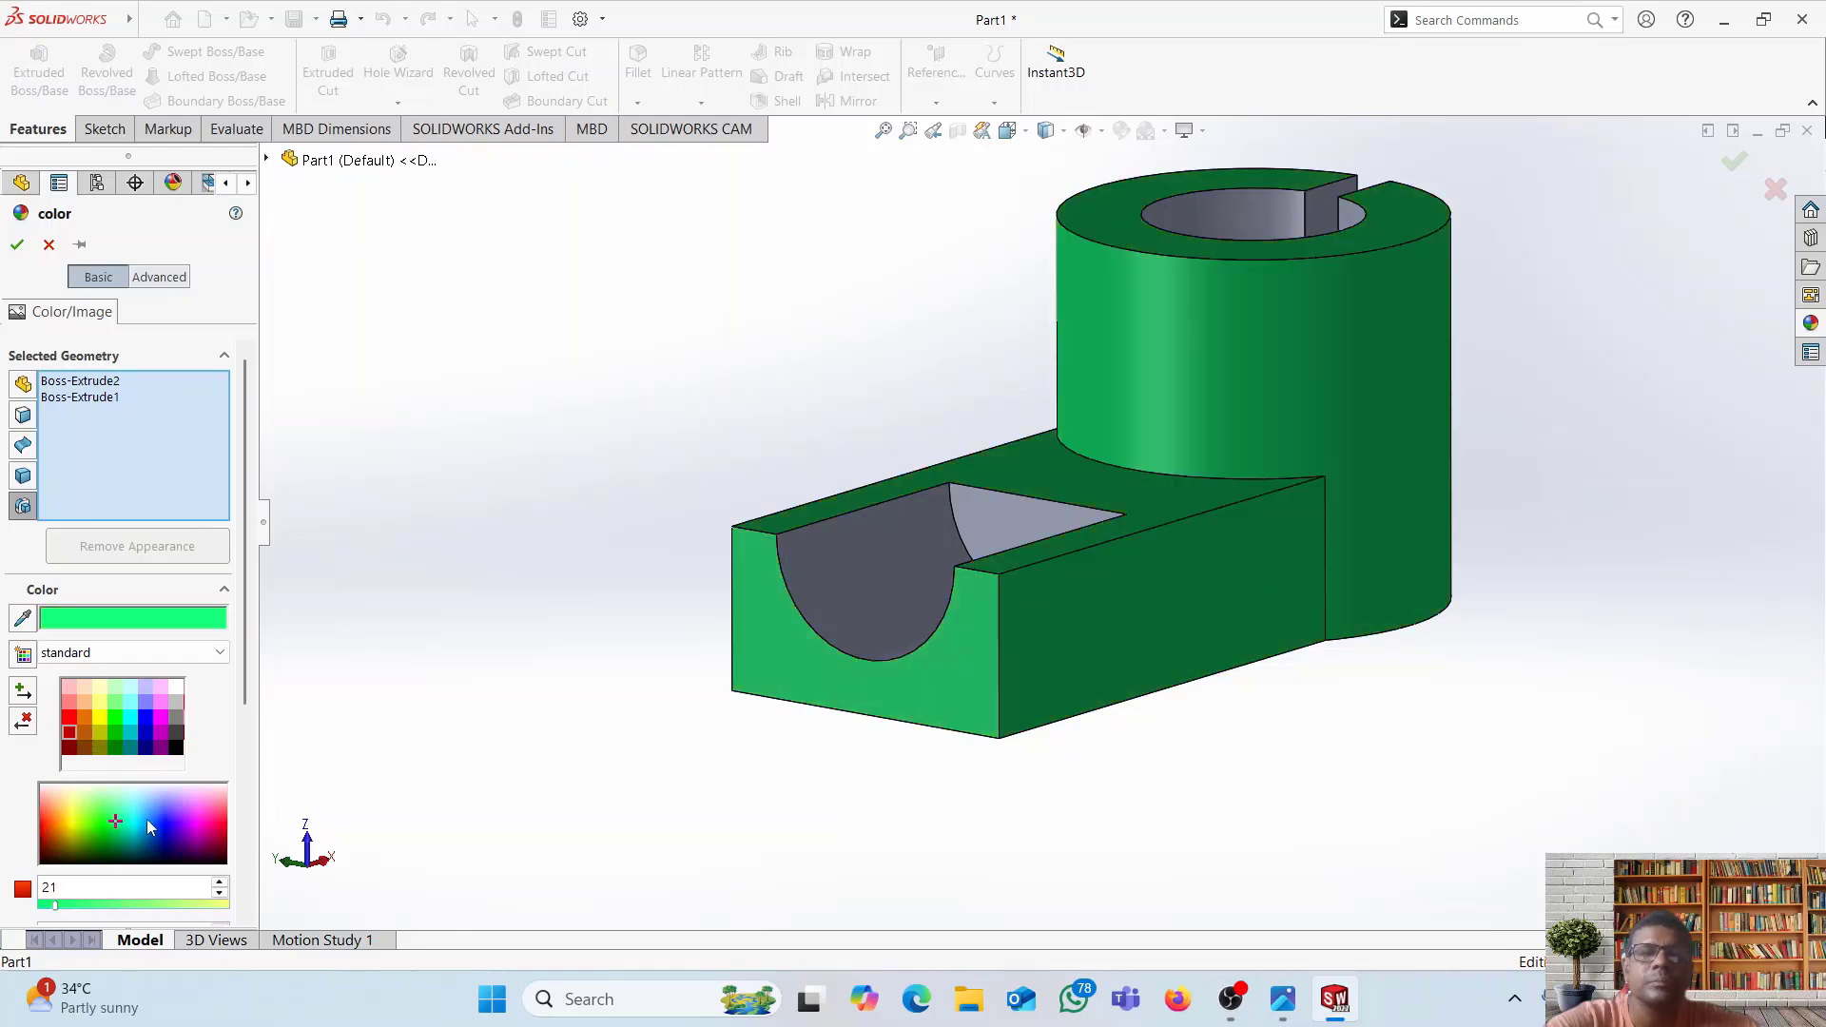
click(132, 818)
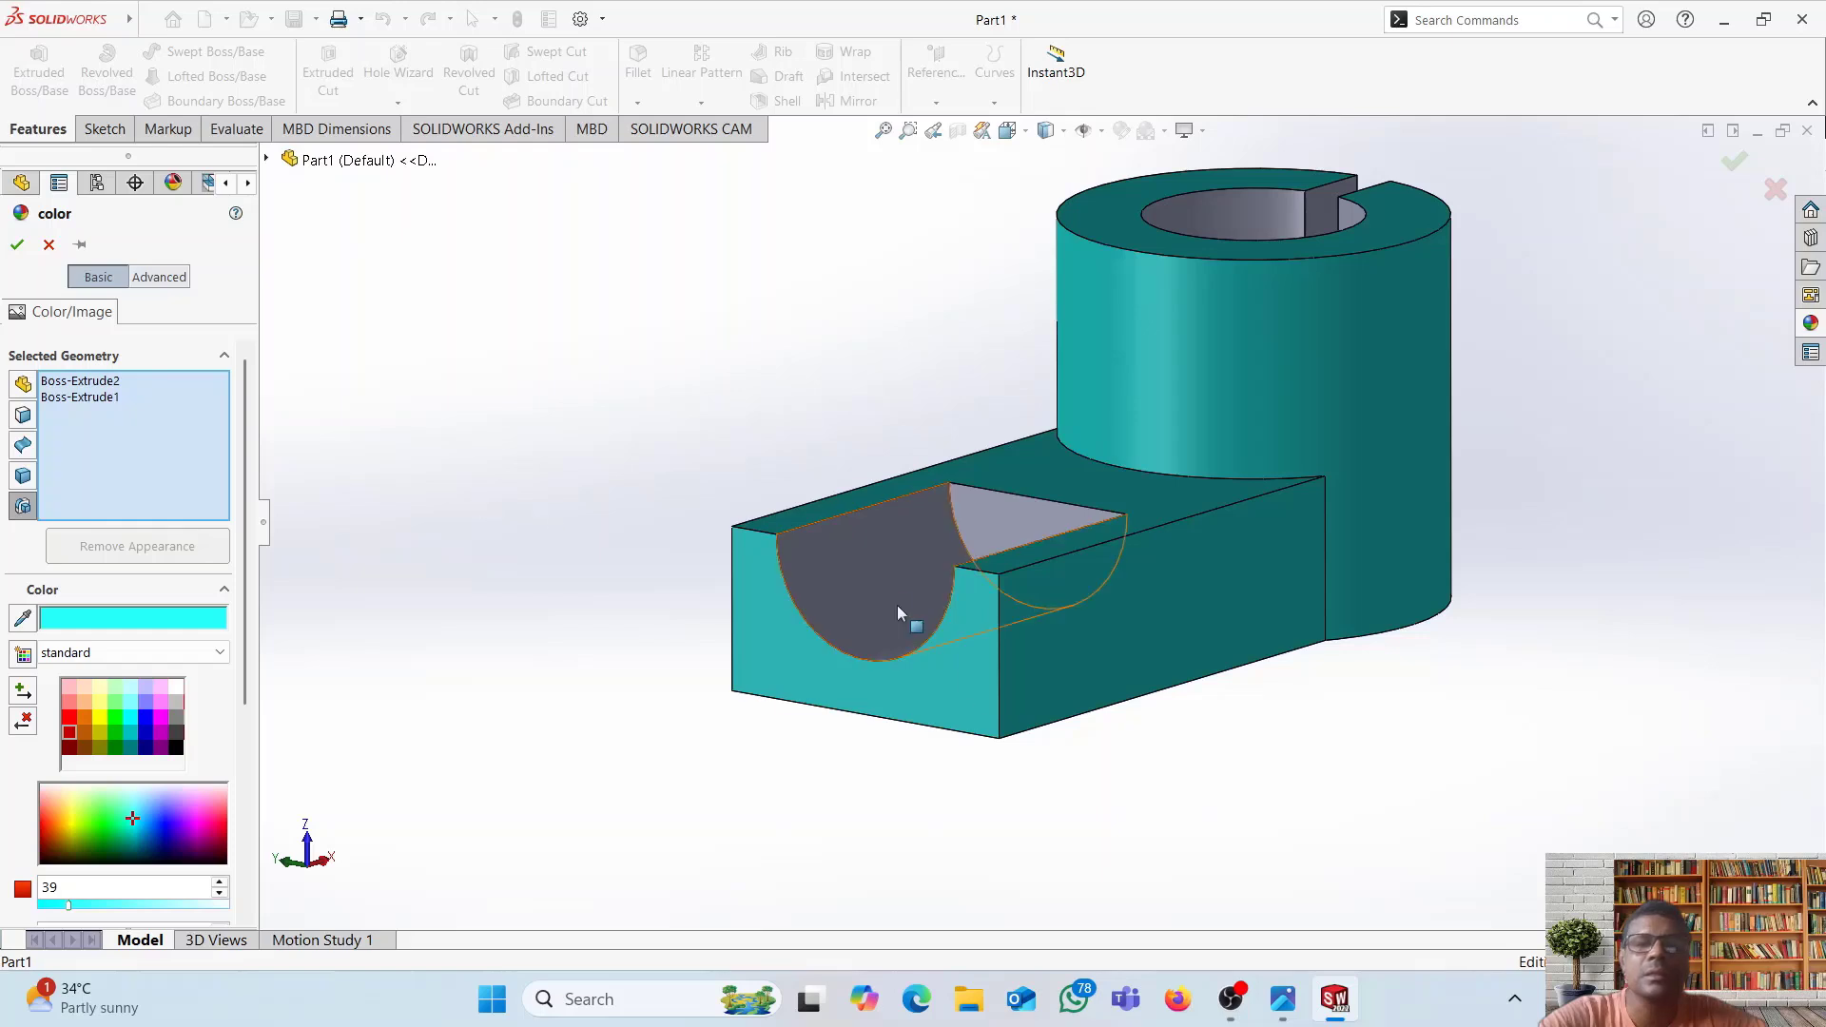
- Minimize the model, close the bracket's reference drawing and view the dimensioned red U-shaped bracket in Screenshot 2025-06-10 101910.png from the desktop
click(1728, 21)
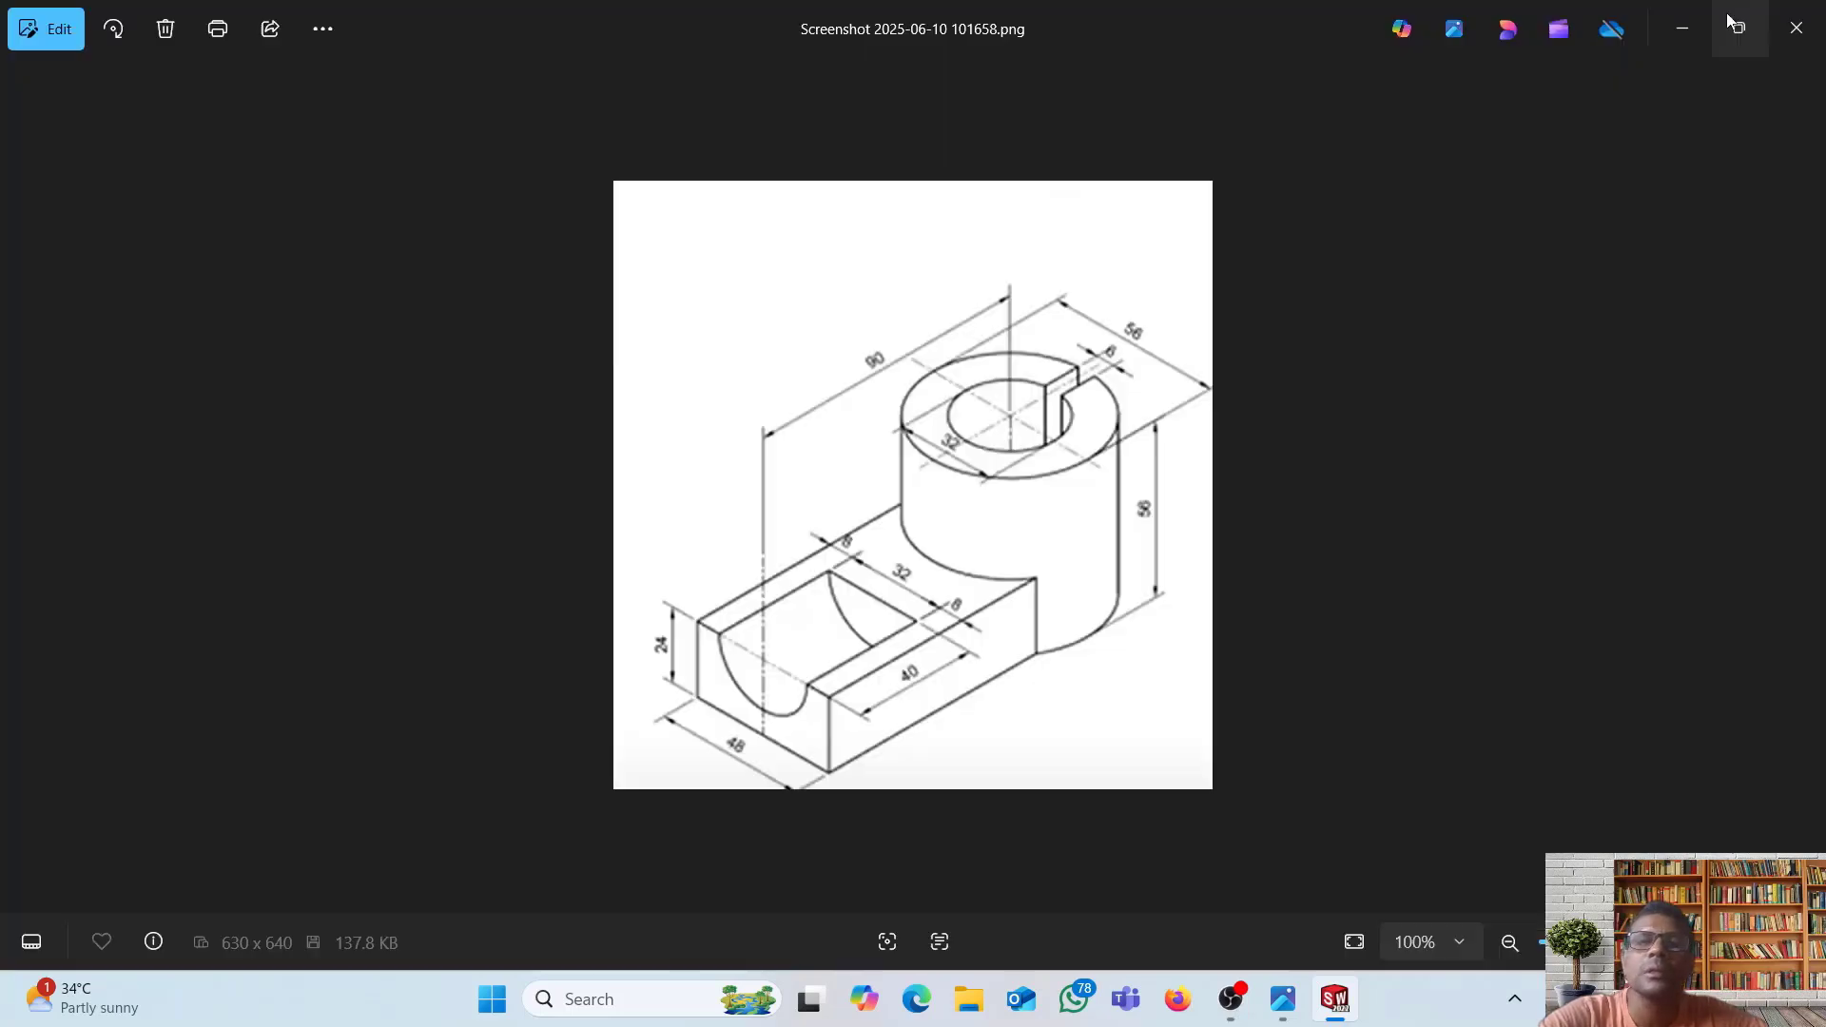
click(1793, 30)
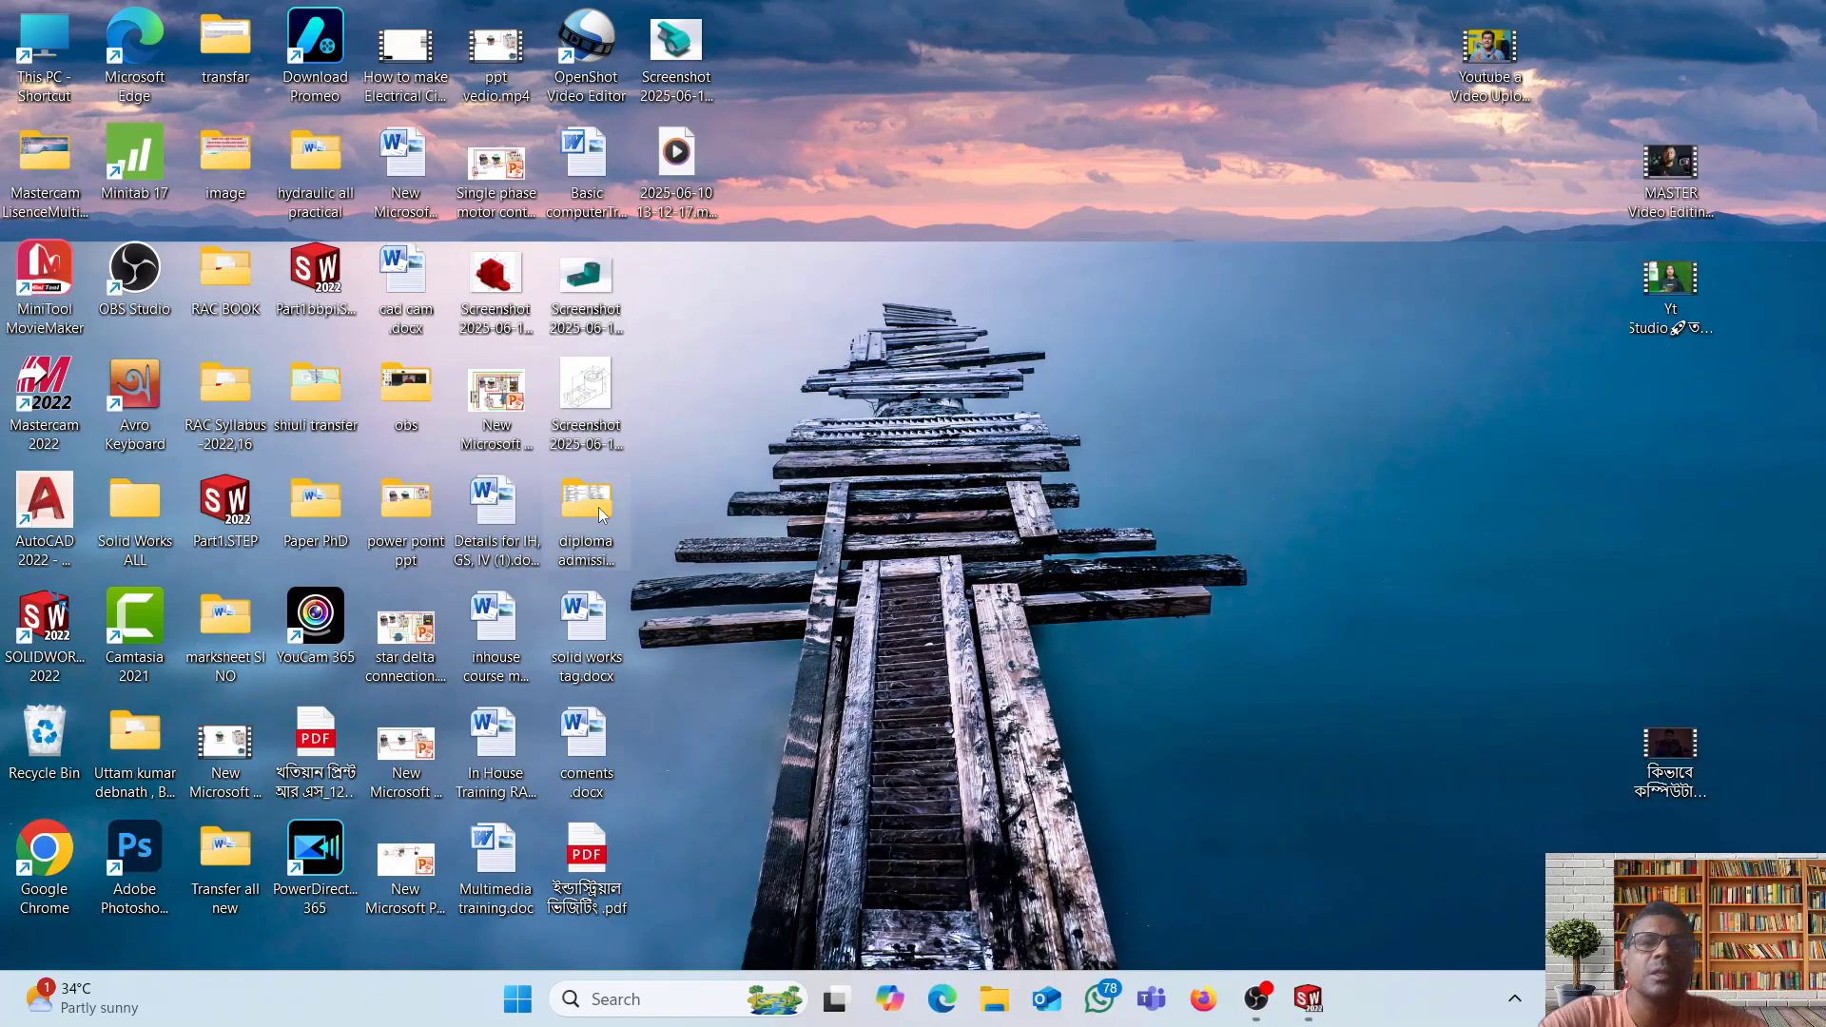
double_click(496, 278)
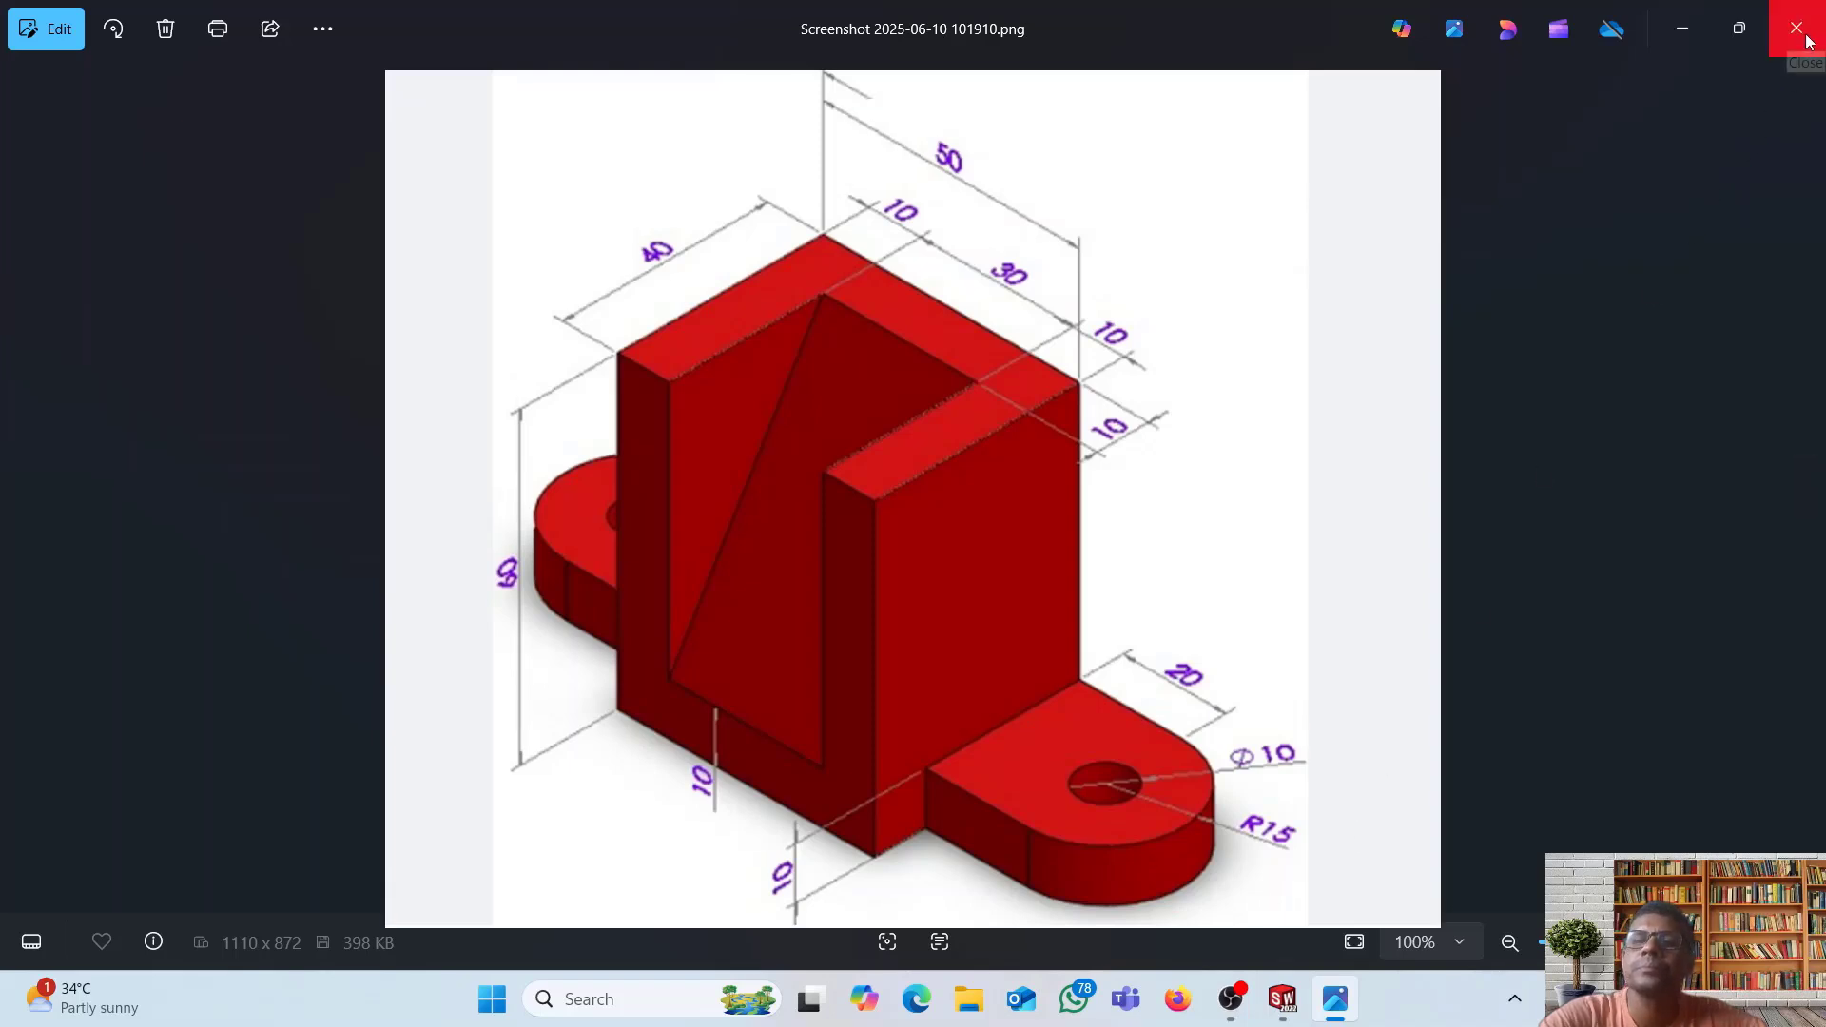
mouse_move(1248, 1005)
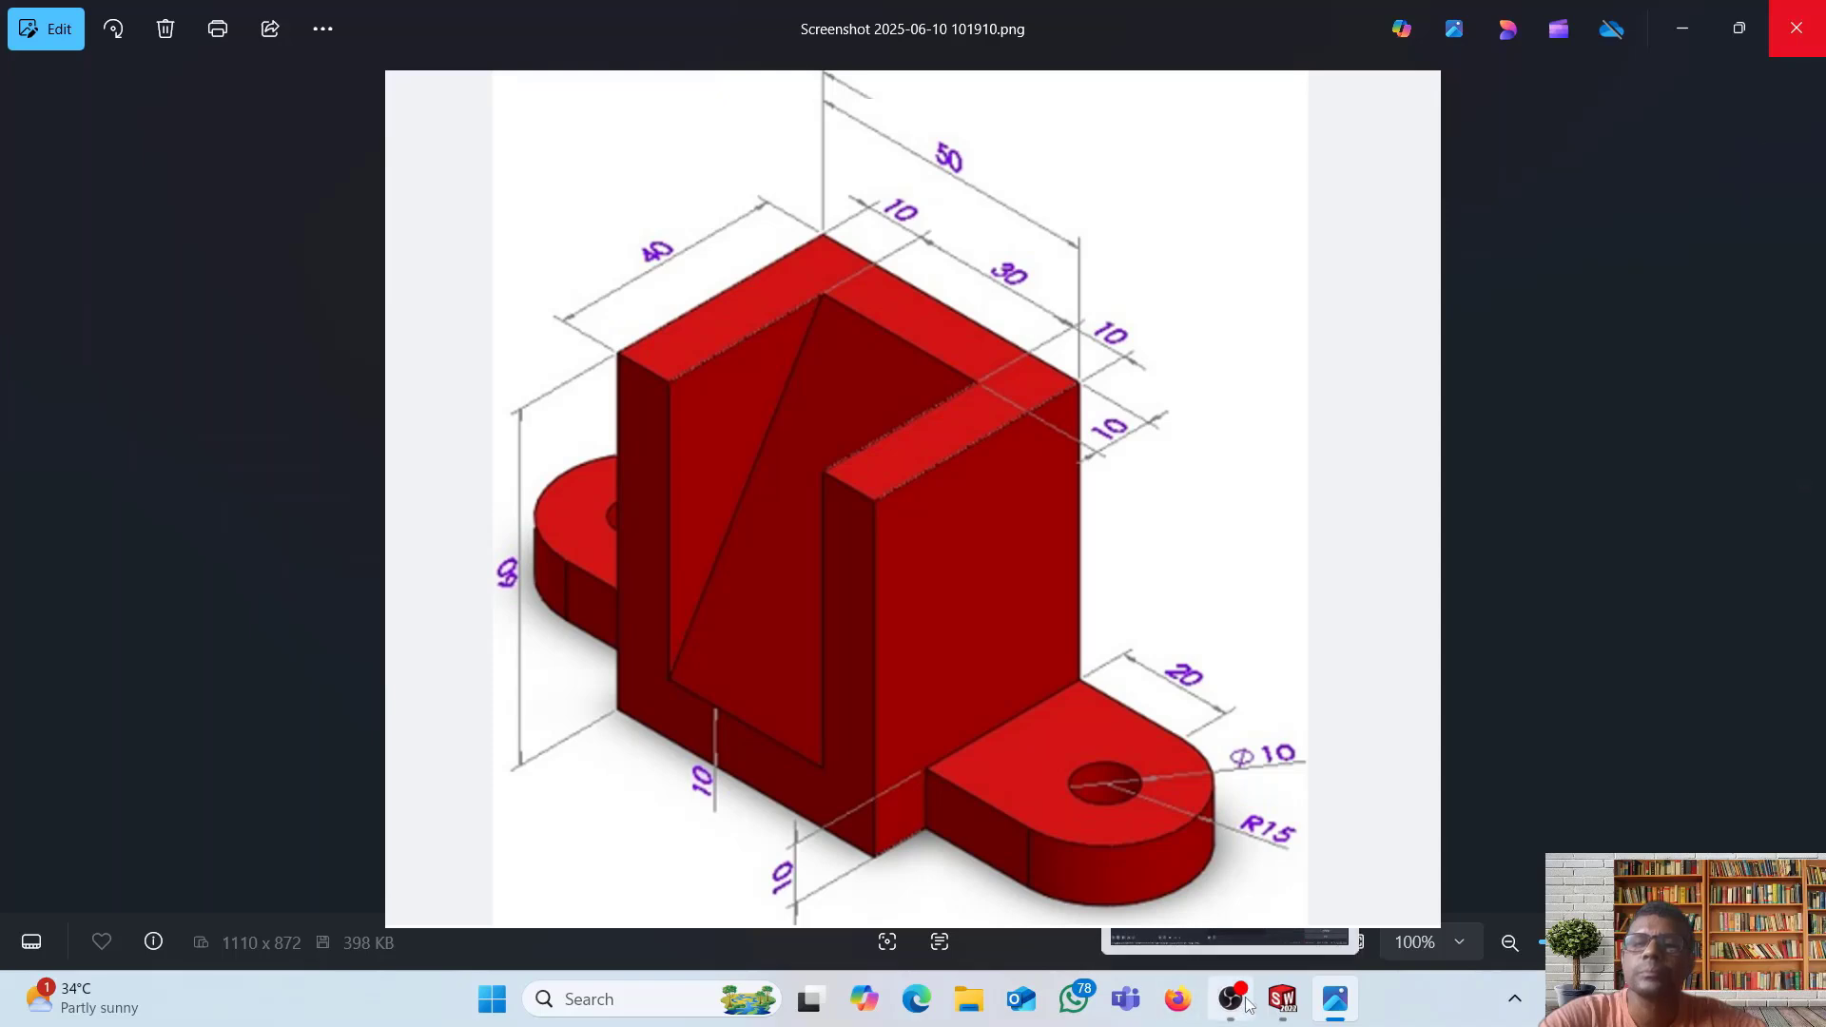